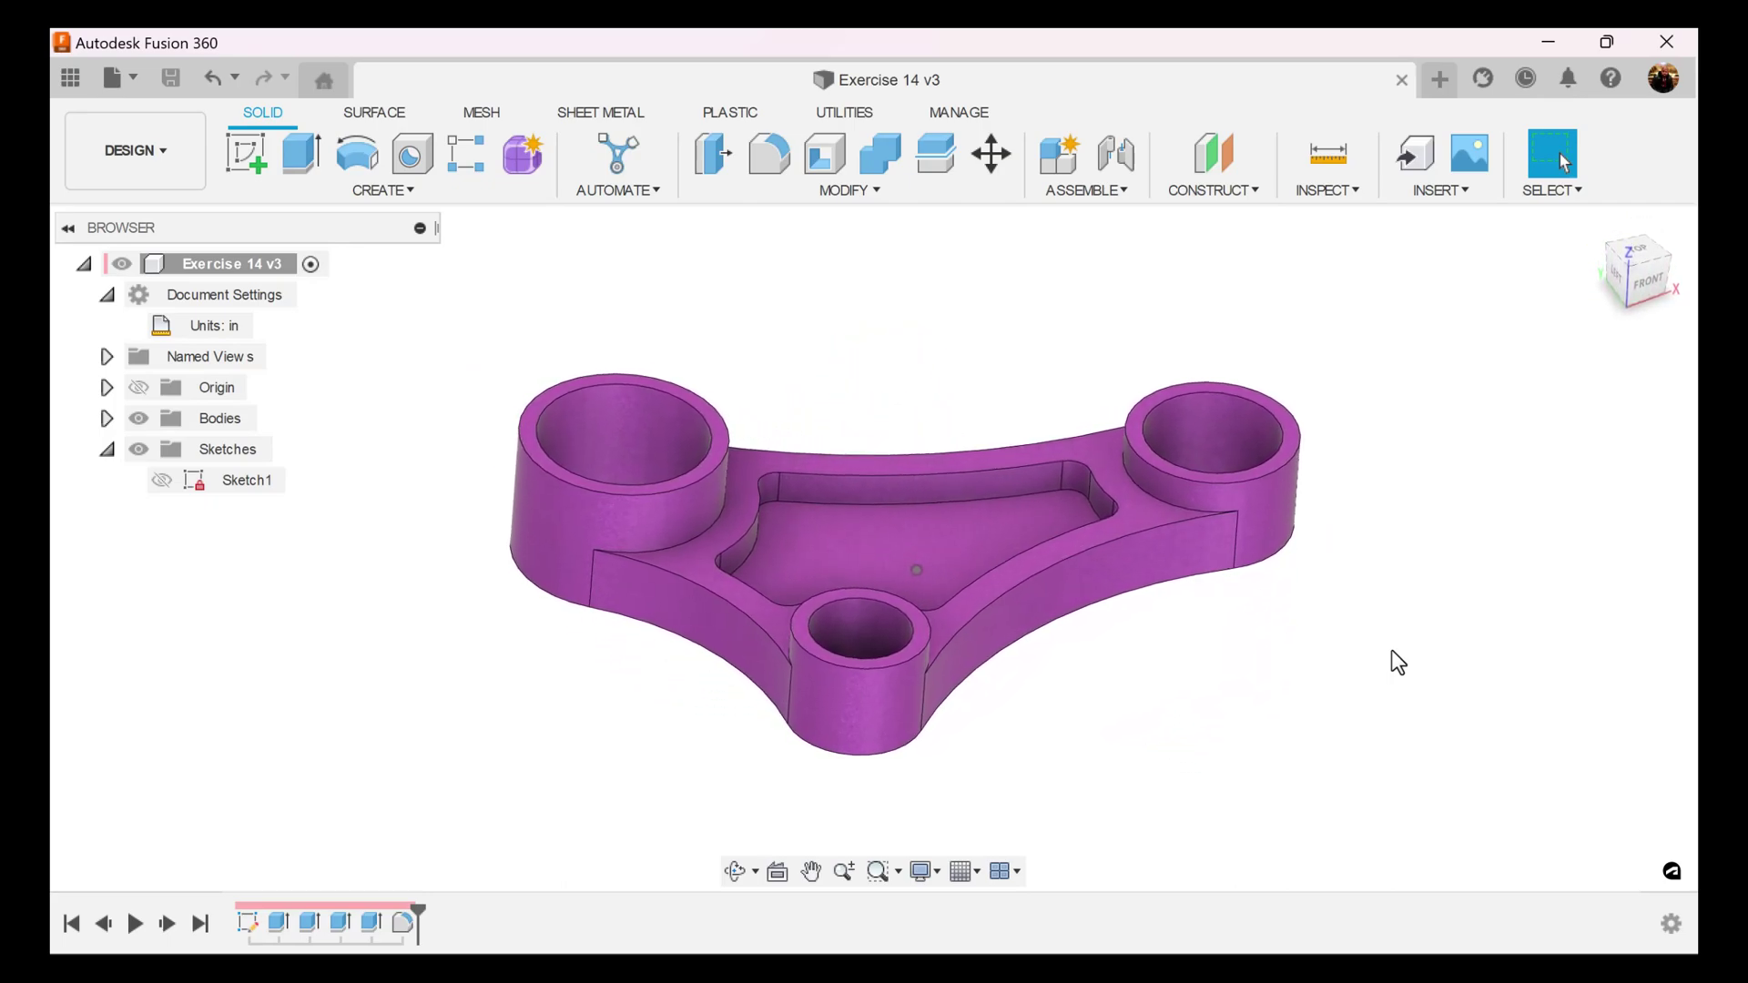
# Create a new blank design and add a new component, Component1, under the root.
pyautogui.click(1440, 79)
pyautogui.rightClick(198, 264)
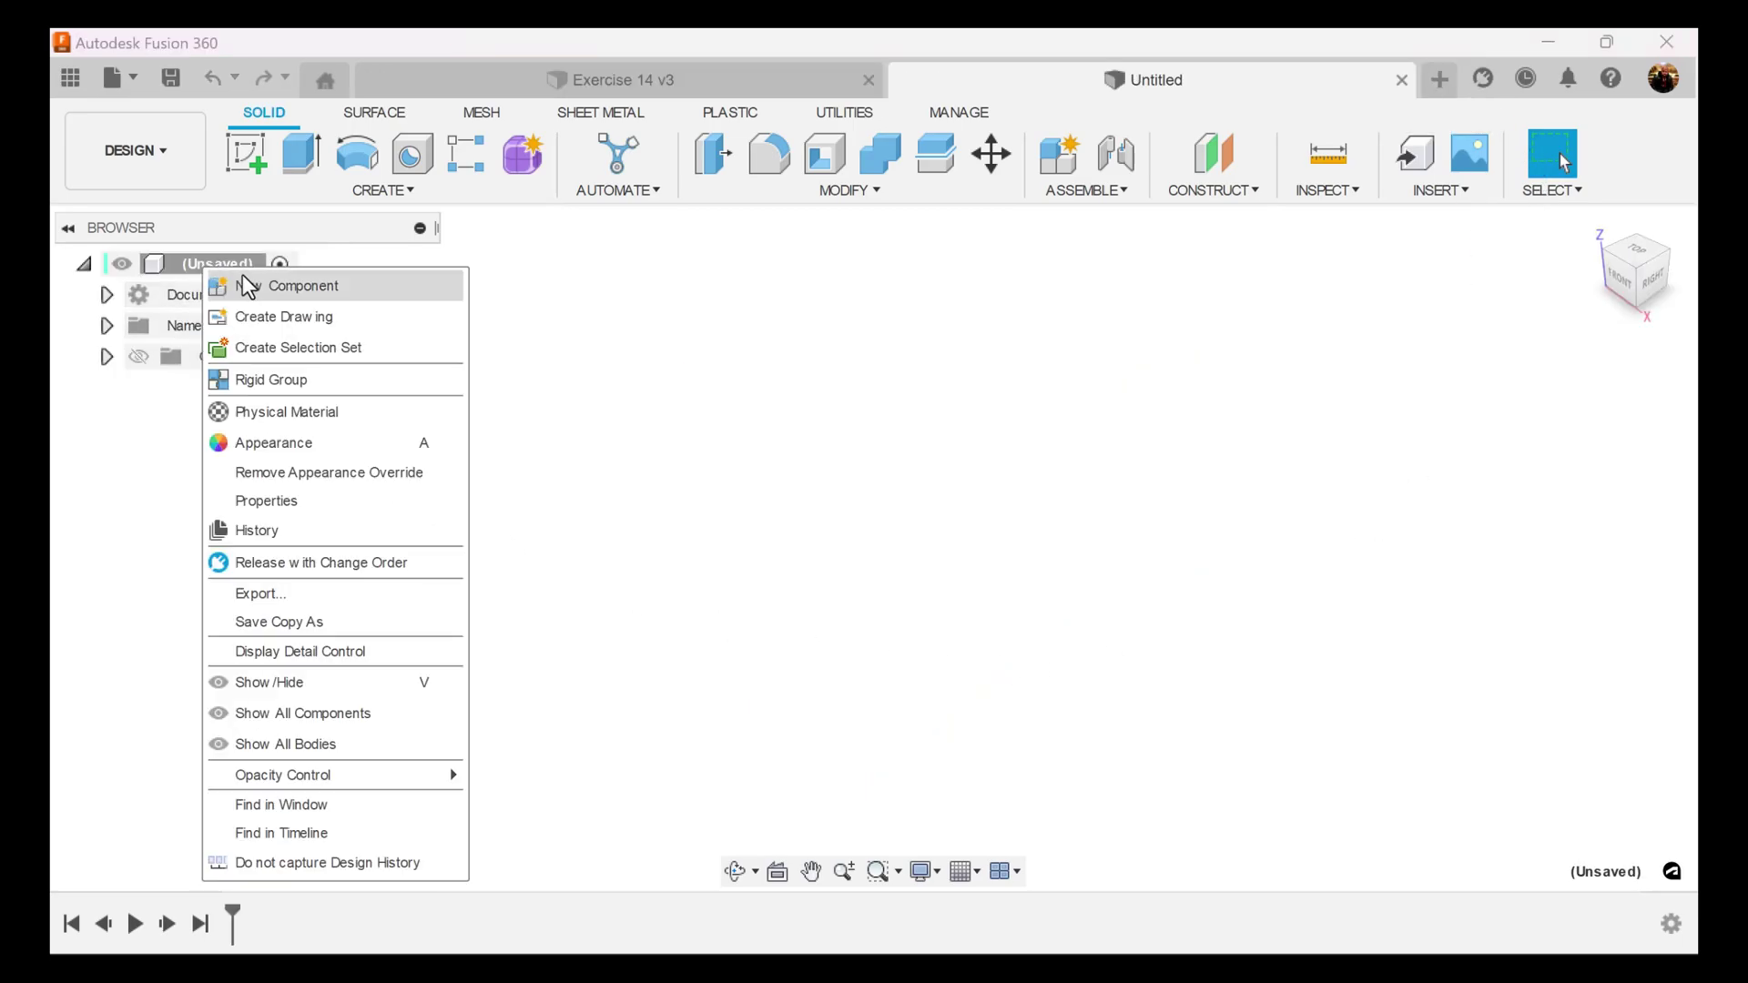
pyautogui.click(242, 275)
pyautogui.click(1548, 797)
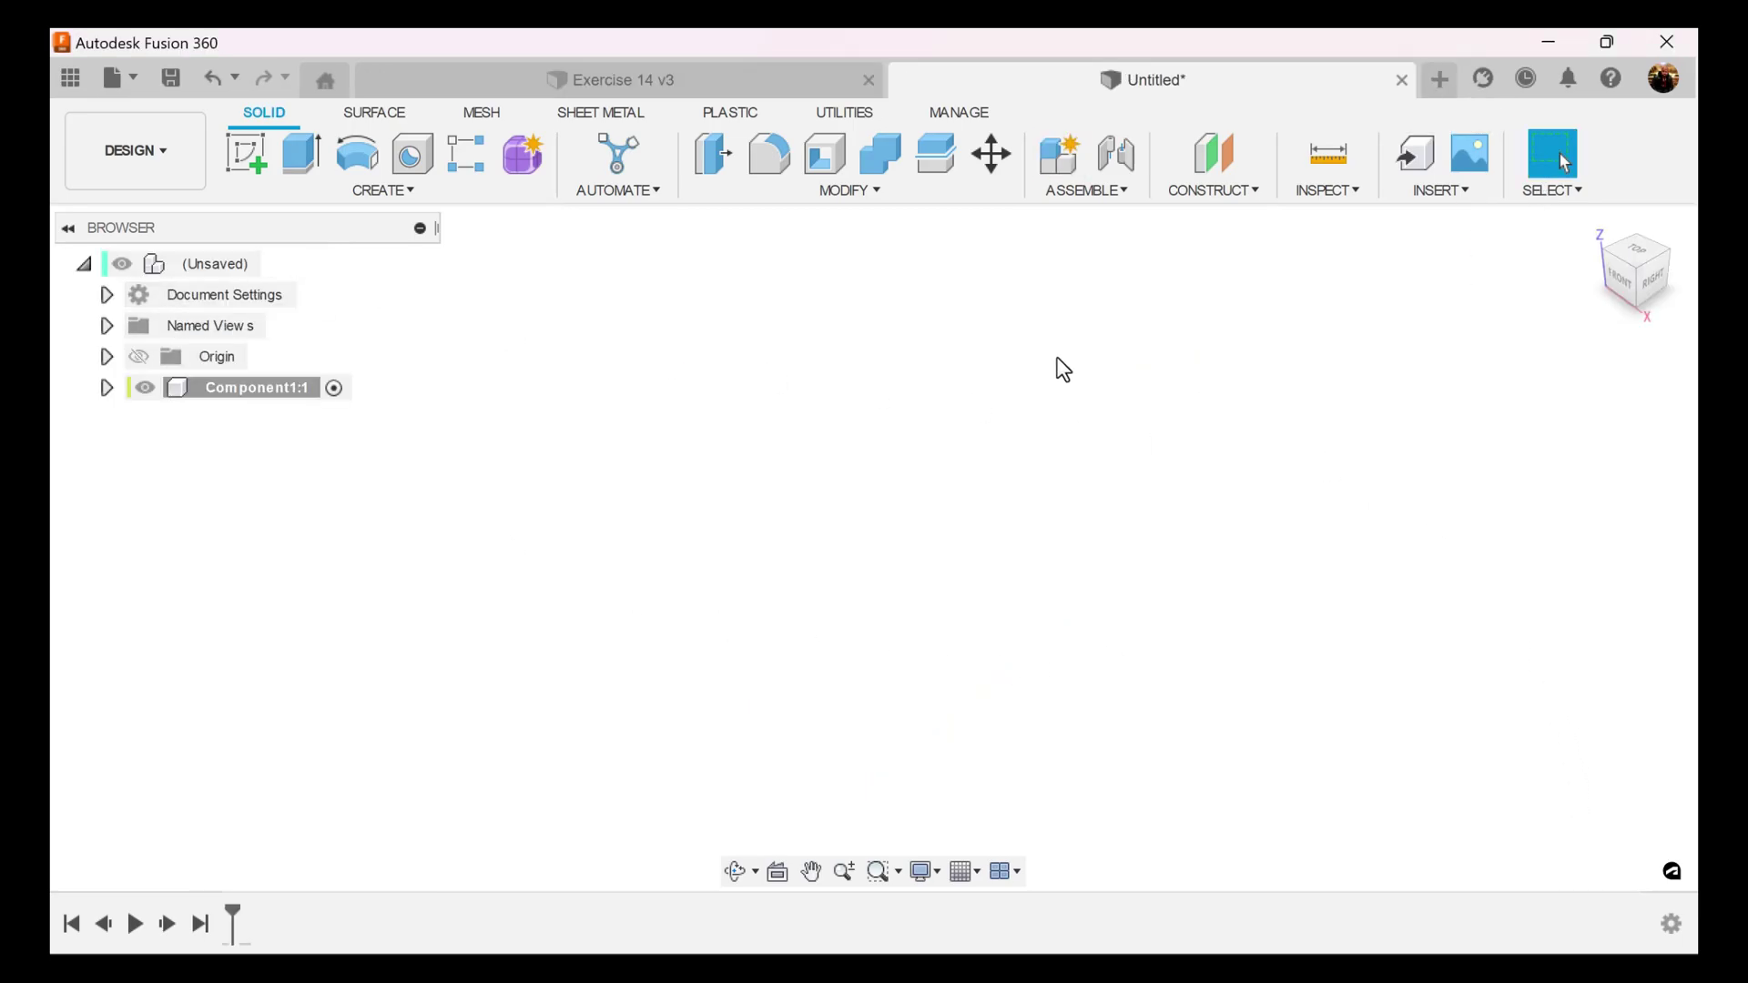
# Change the document units from millimetres to inches.
pyautogui.click(107, 295)
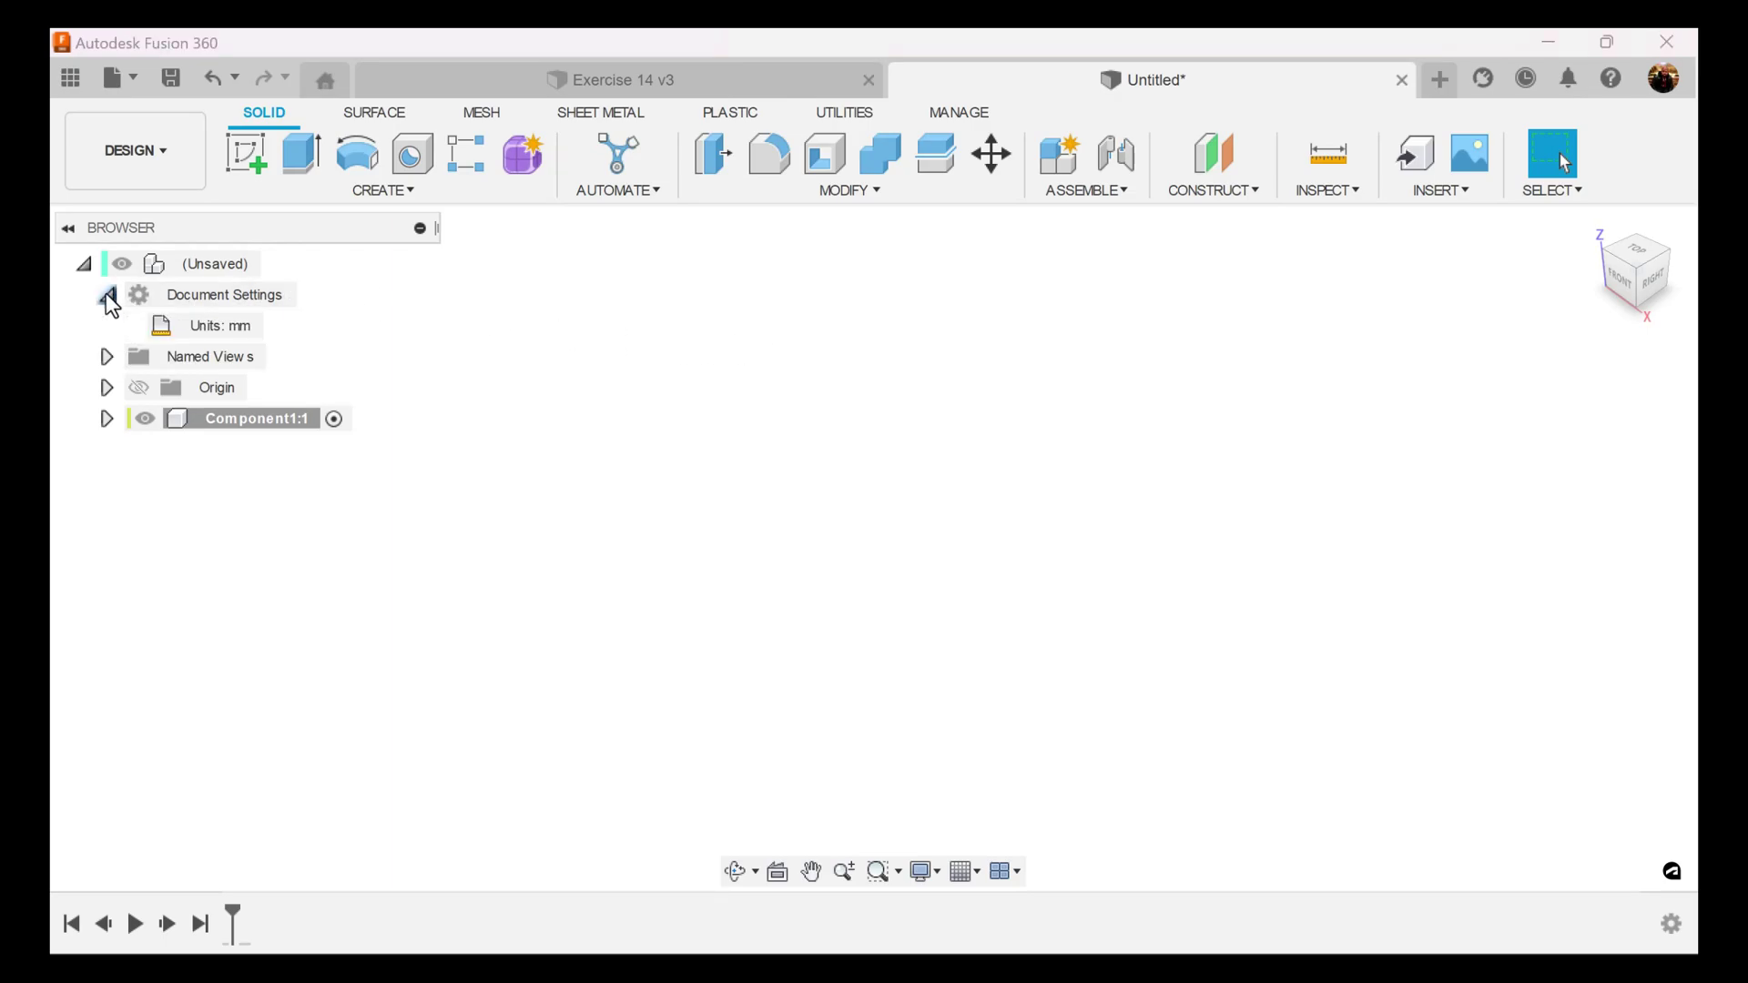
pyautogui.click(282, 326)
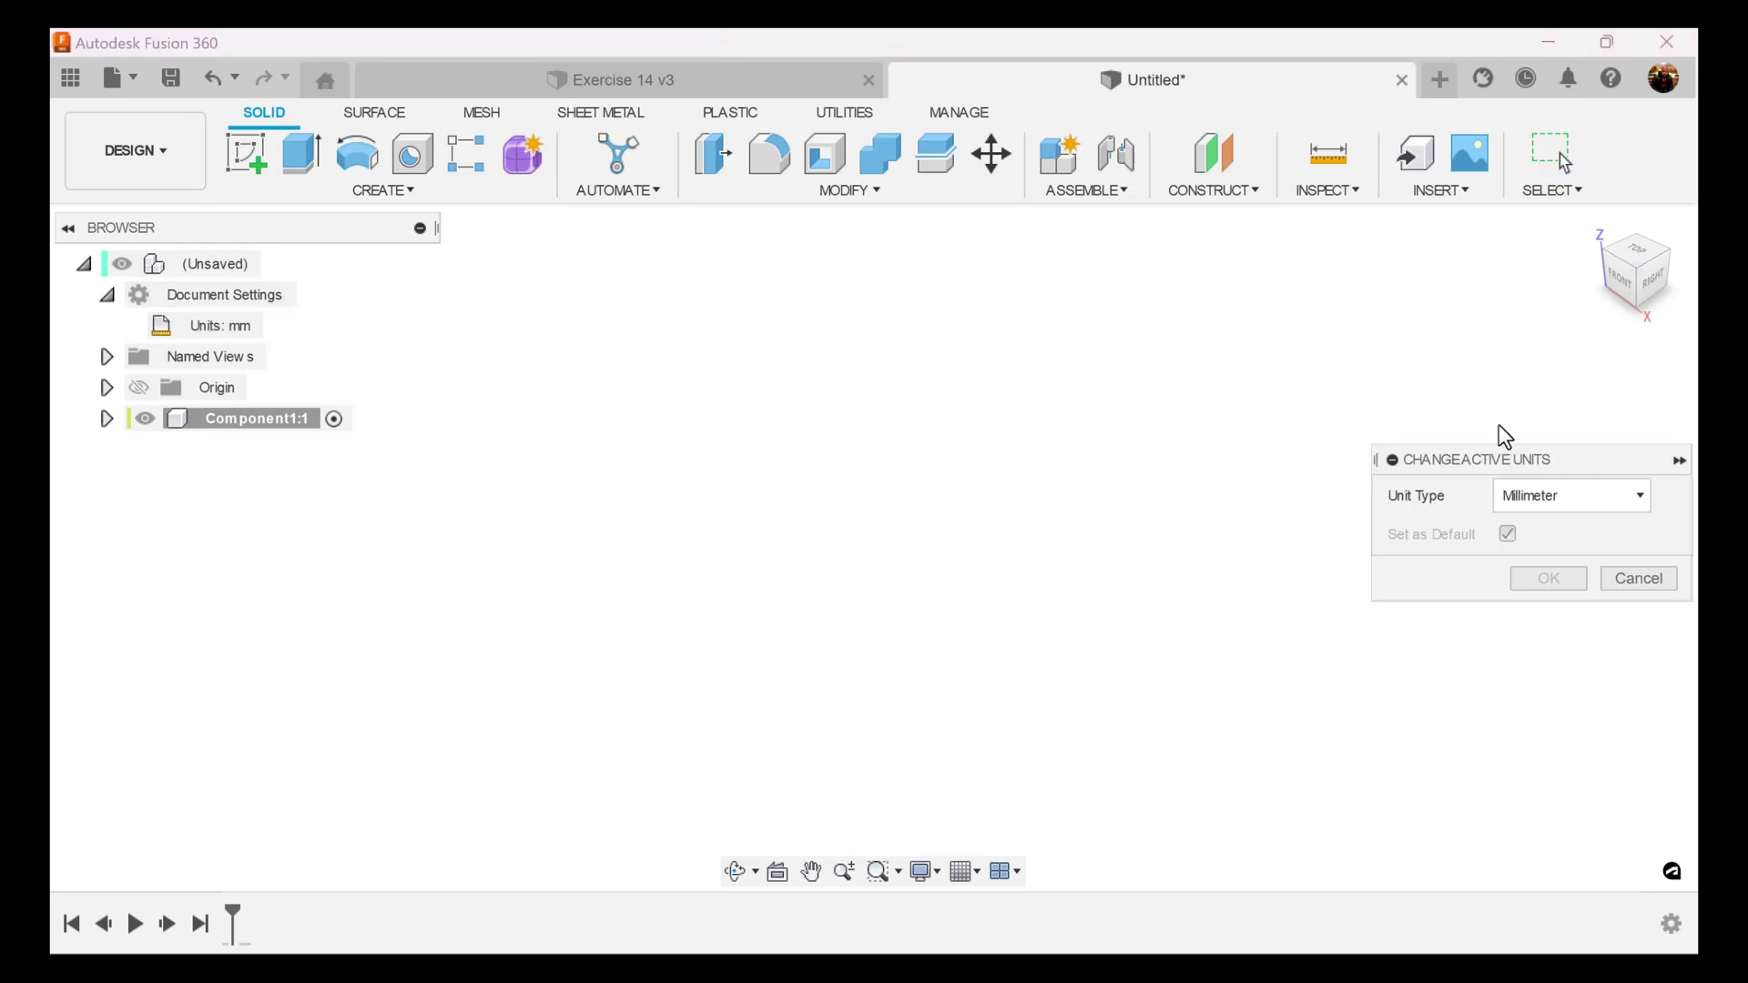
pyautogui.click(1546, 496)
pyautogui.click(1544, 615)
pyautogui.click(1556, 585)
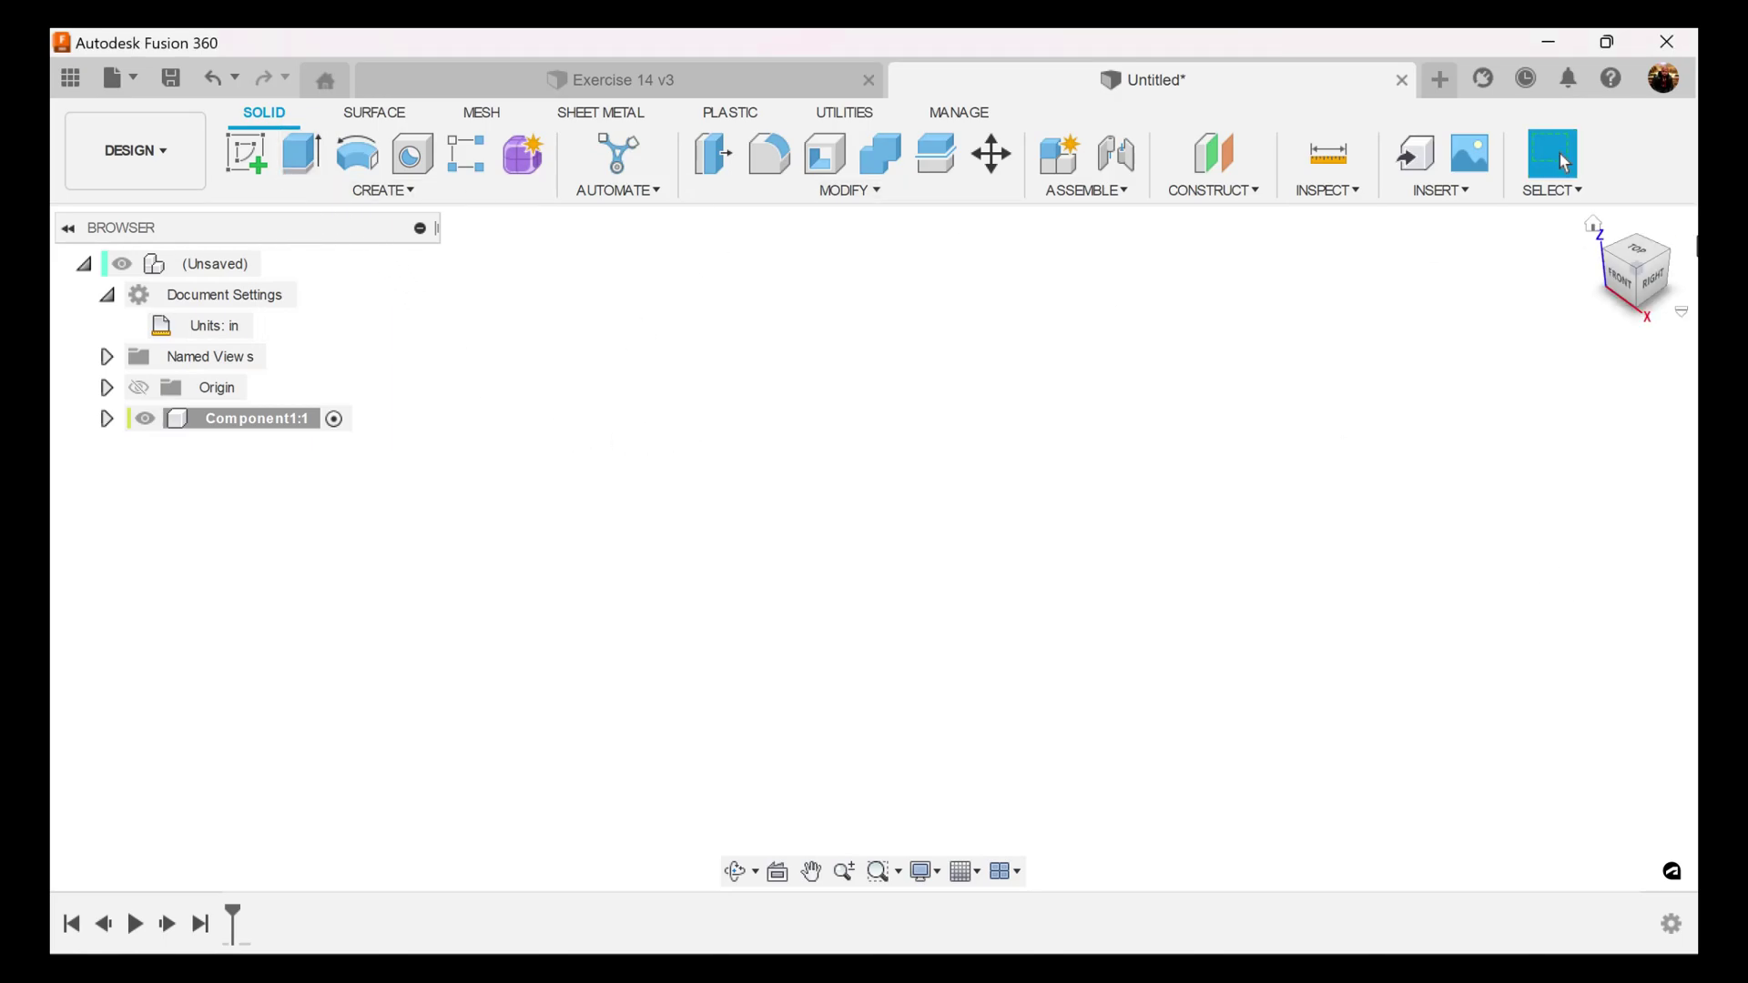
# Start a new sketch on the XY ground plane from the Top view.
pyautogui.click(1639, 252)
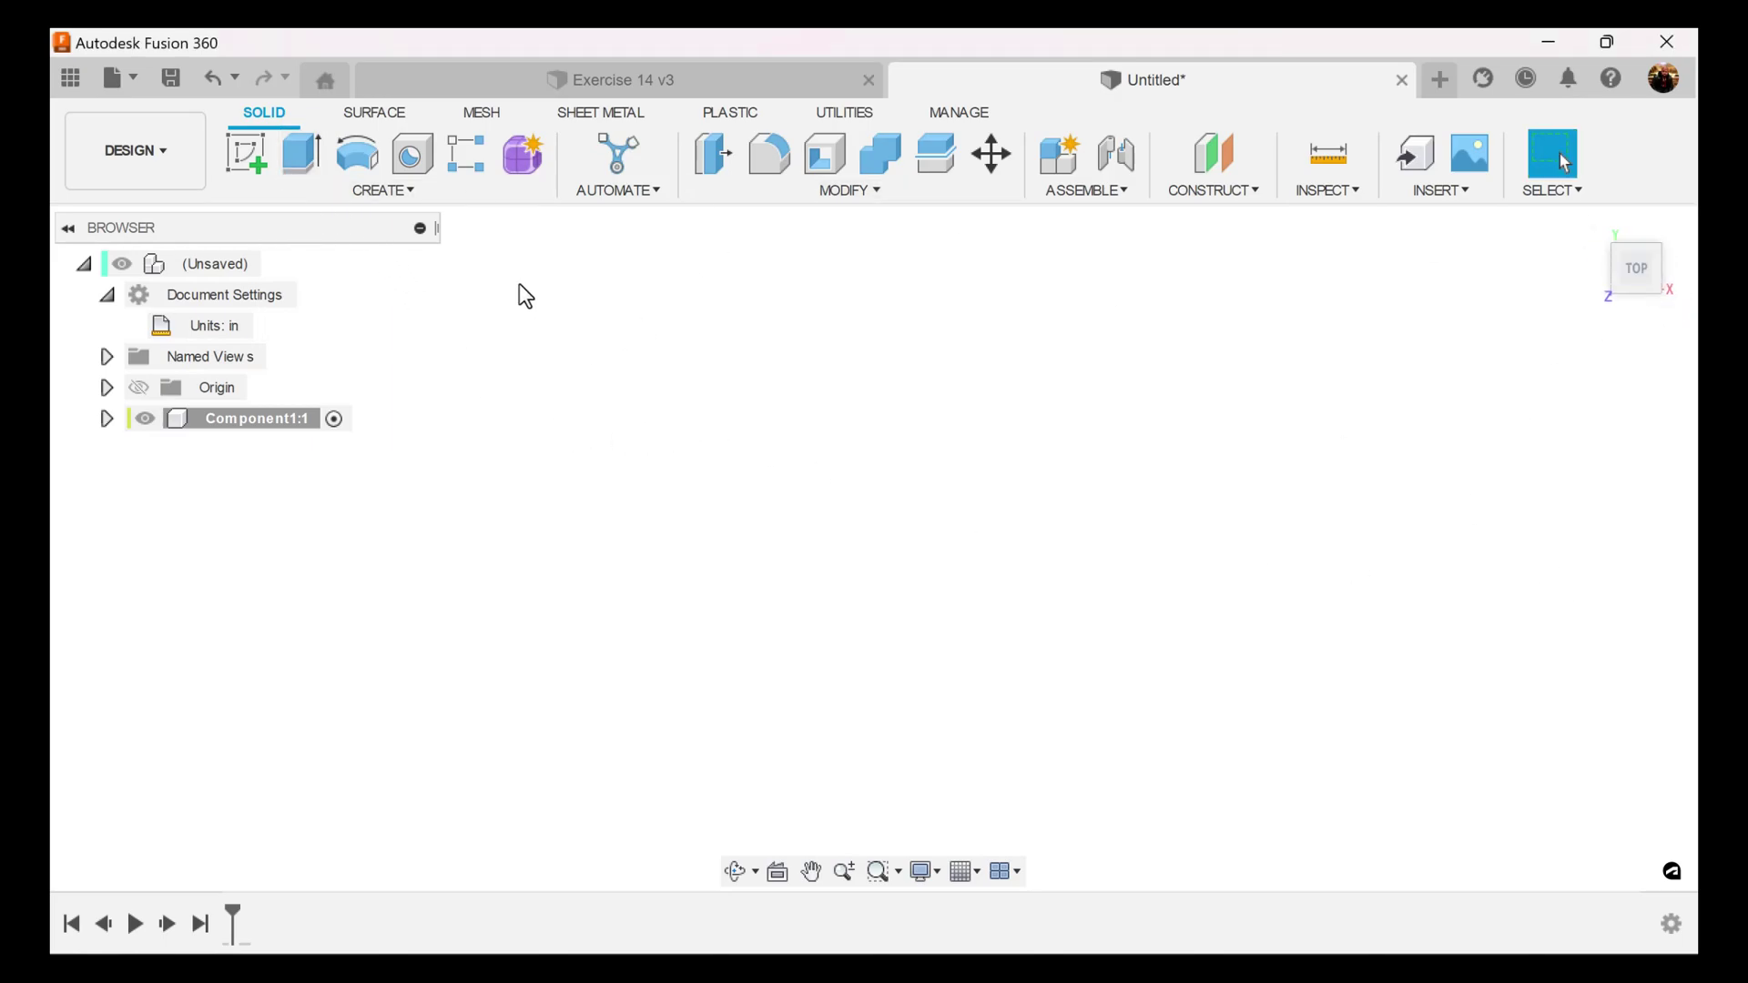
pyautogui.click(249, 153)
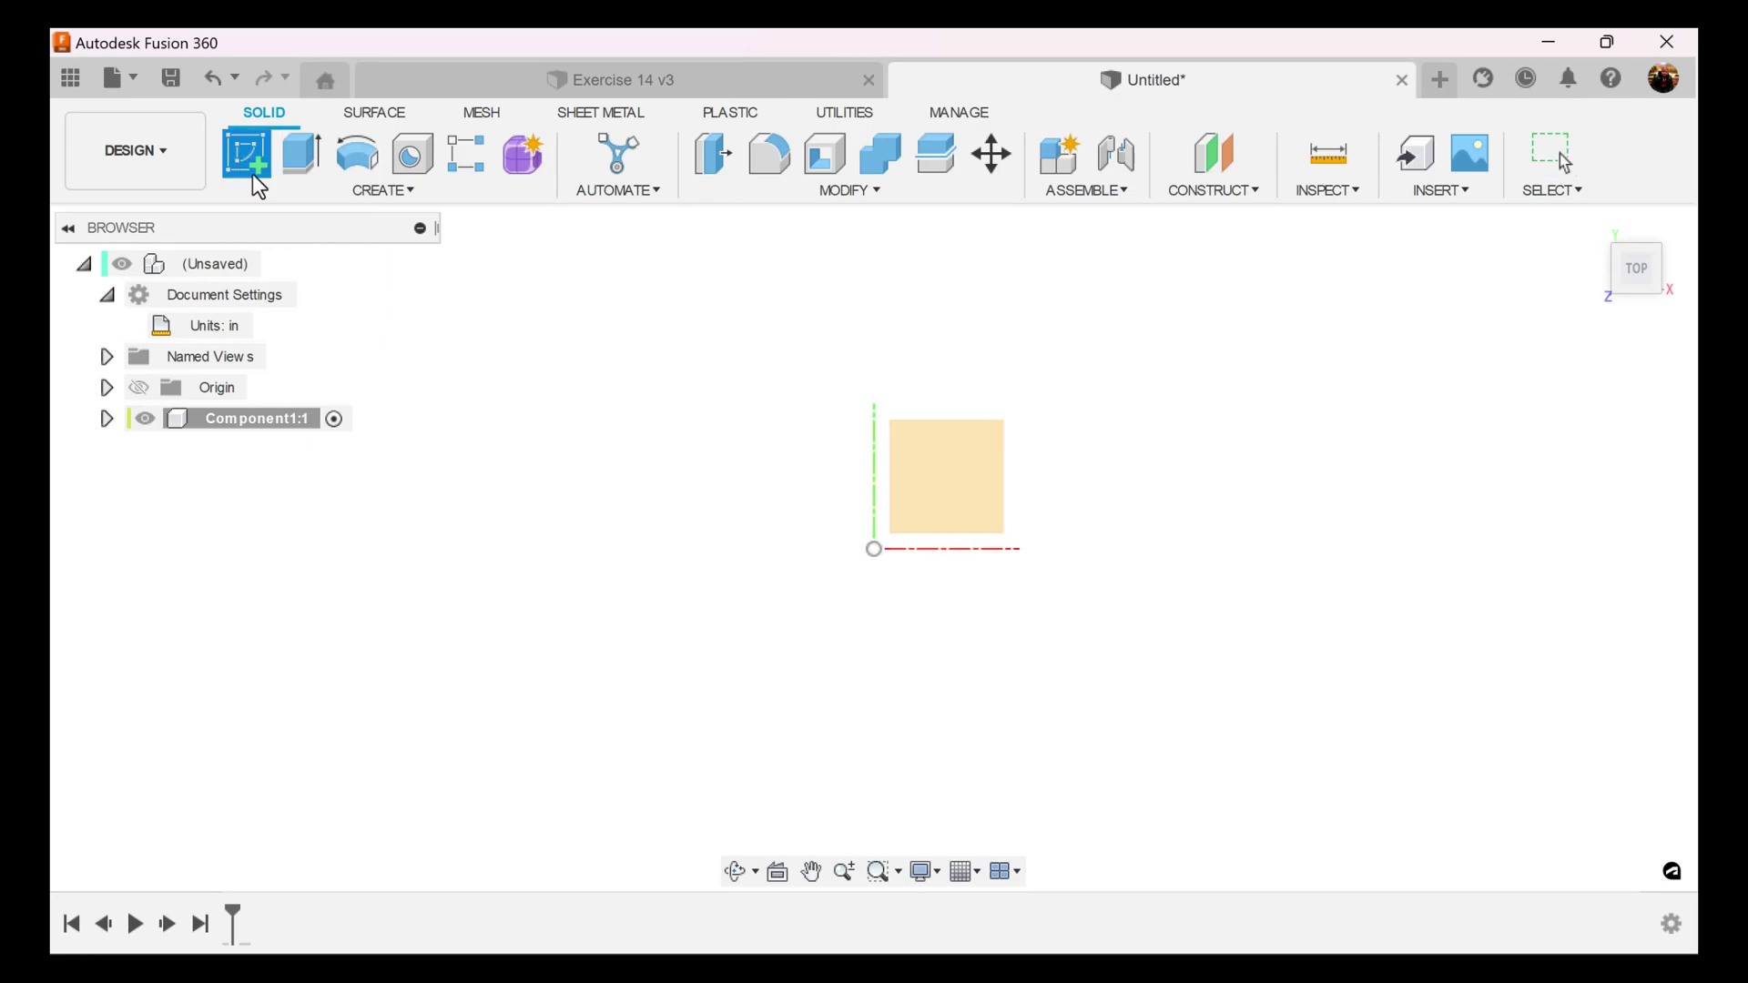
pyautogui.click(948, 471)
# Draw three circles: Ø2.00 at the origin, Ø3.00 upper left, Ø2.00 lower left.
pyautogui.click(356, 156)
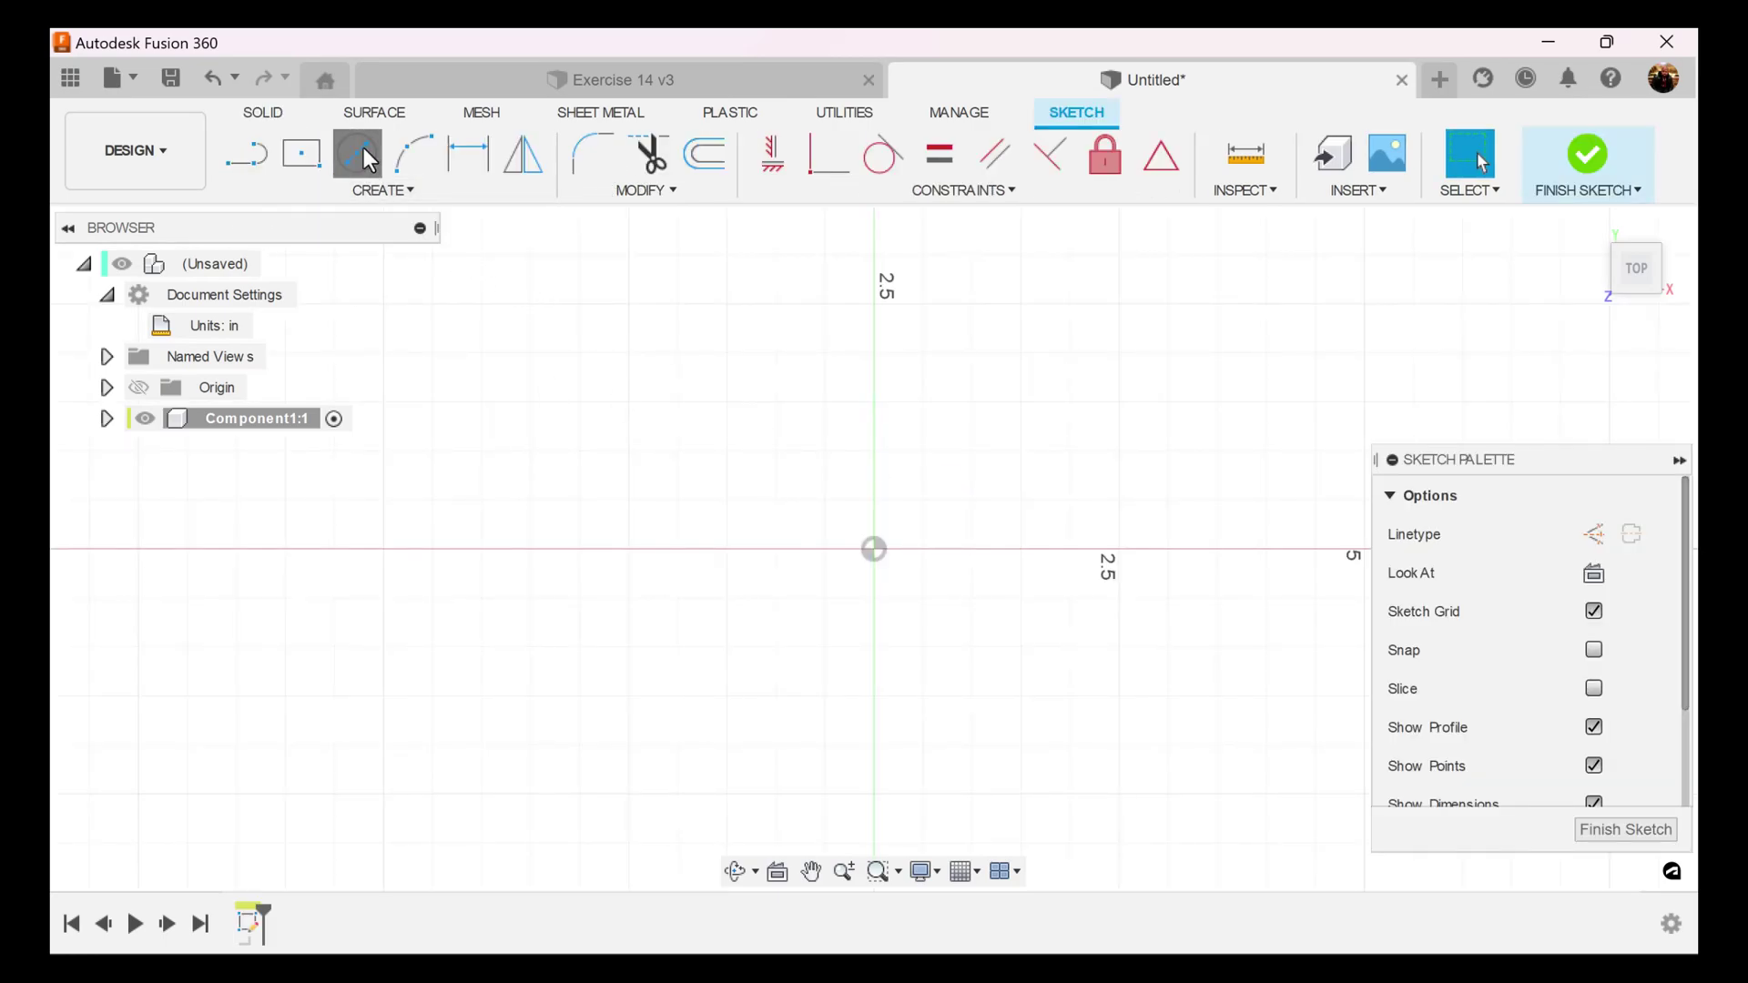
pyautogui.click(875, 550)
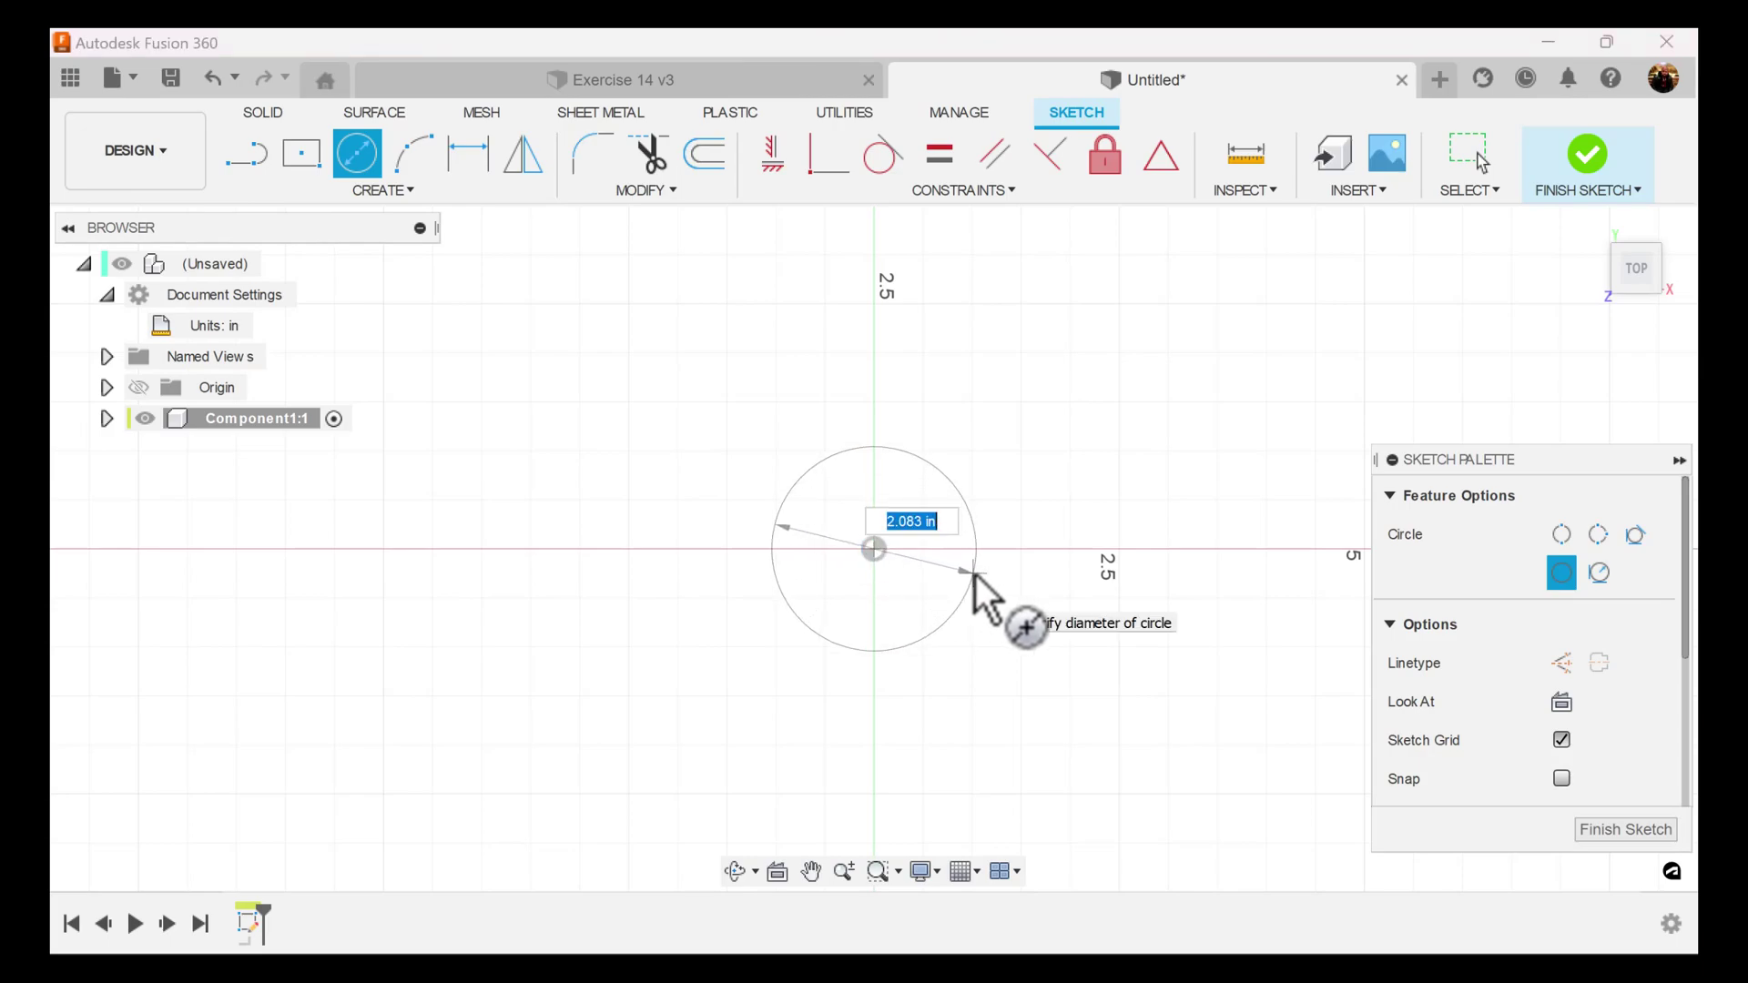
pyautogui.write('2')
pyautogui.press('Return')
pyautogui.scroll(-3, 986, 597)
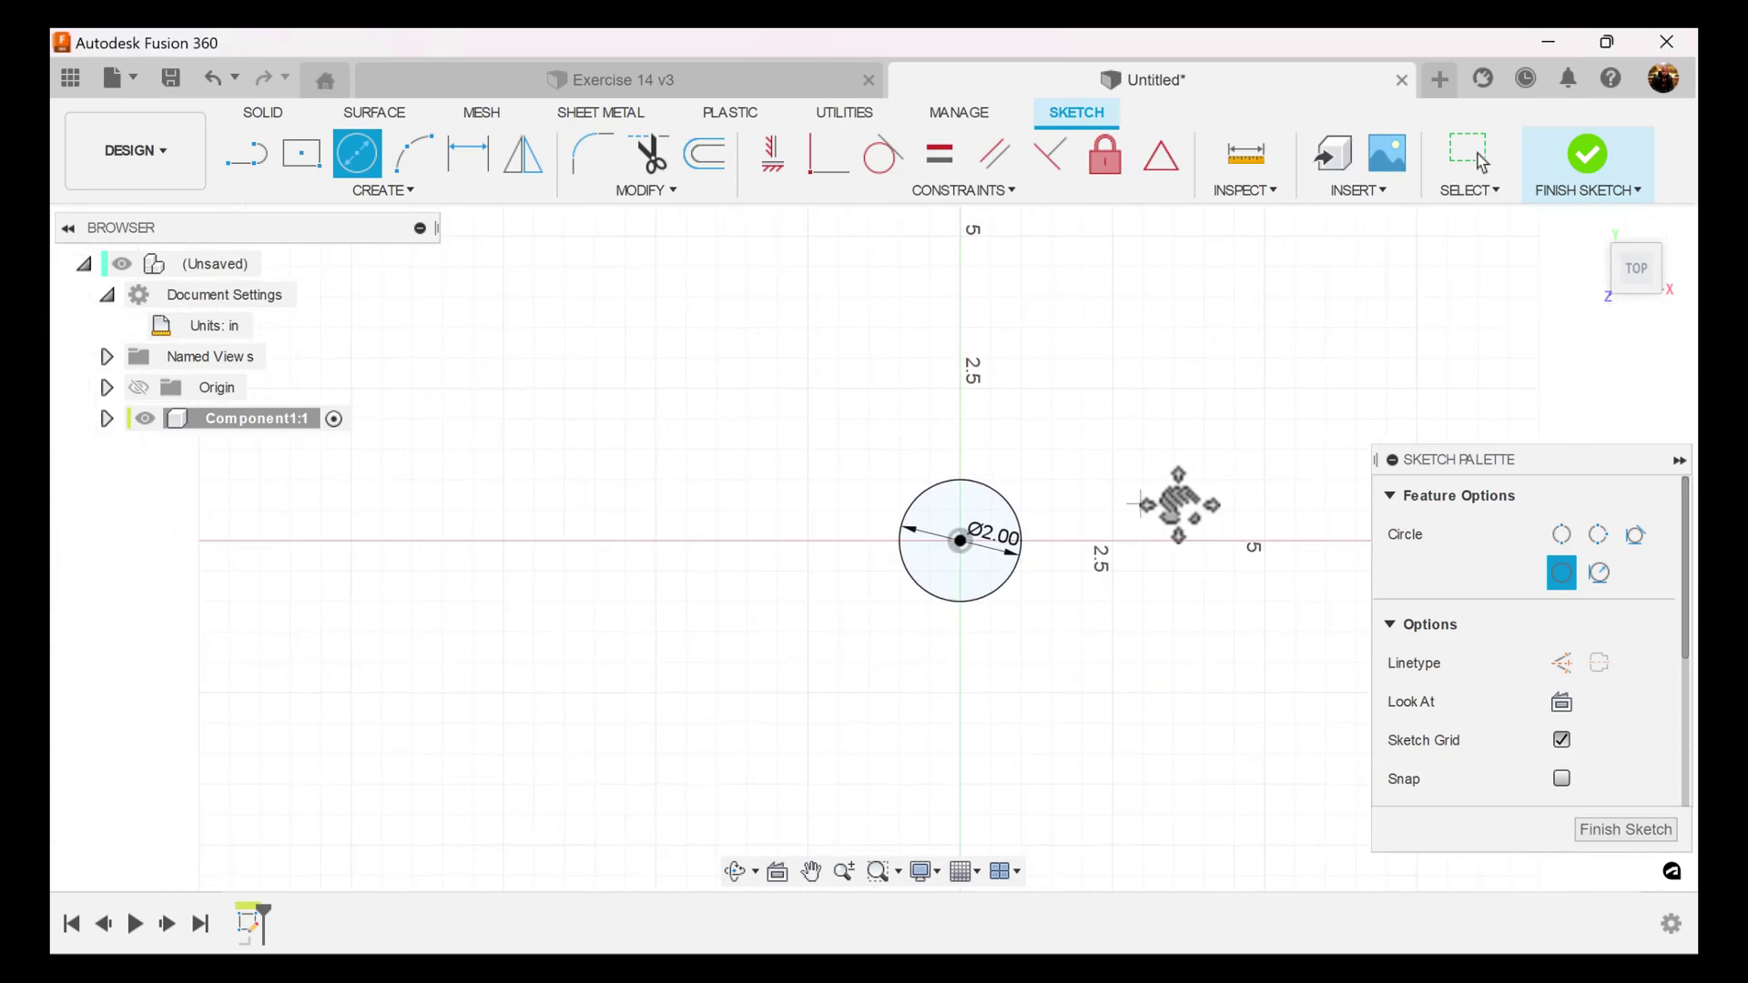
pyautogui.moveTo(1178, 503); pyautogui.dragTo(1263, 501, button='middle')
pyautogui.click(679, 352)
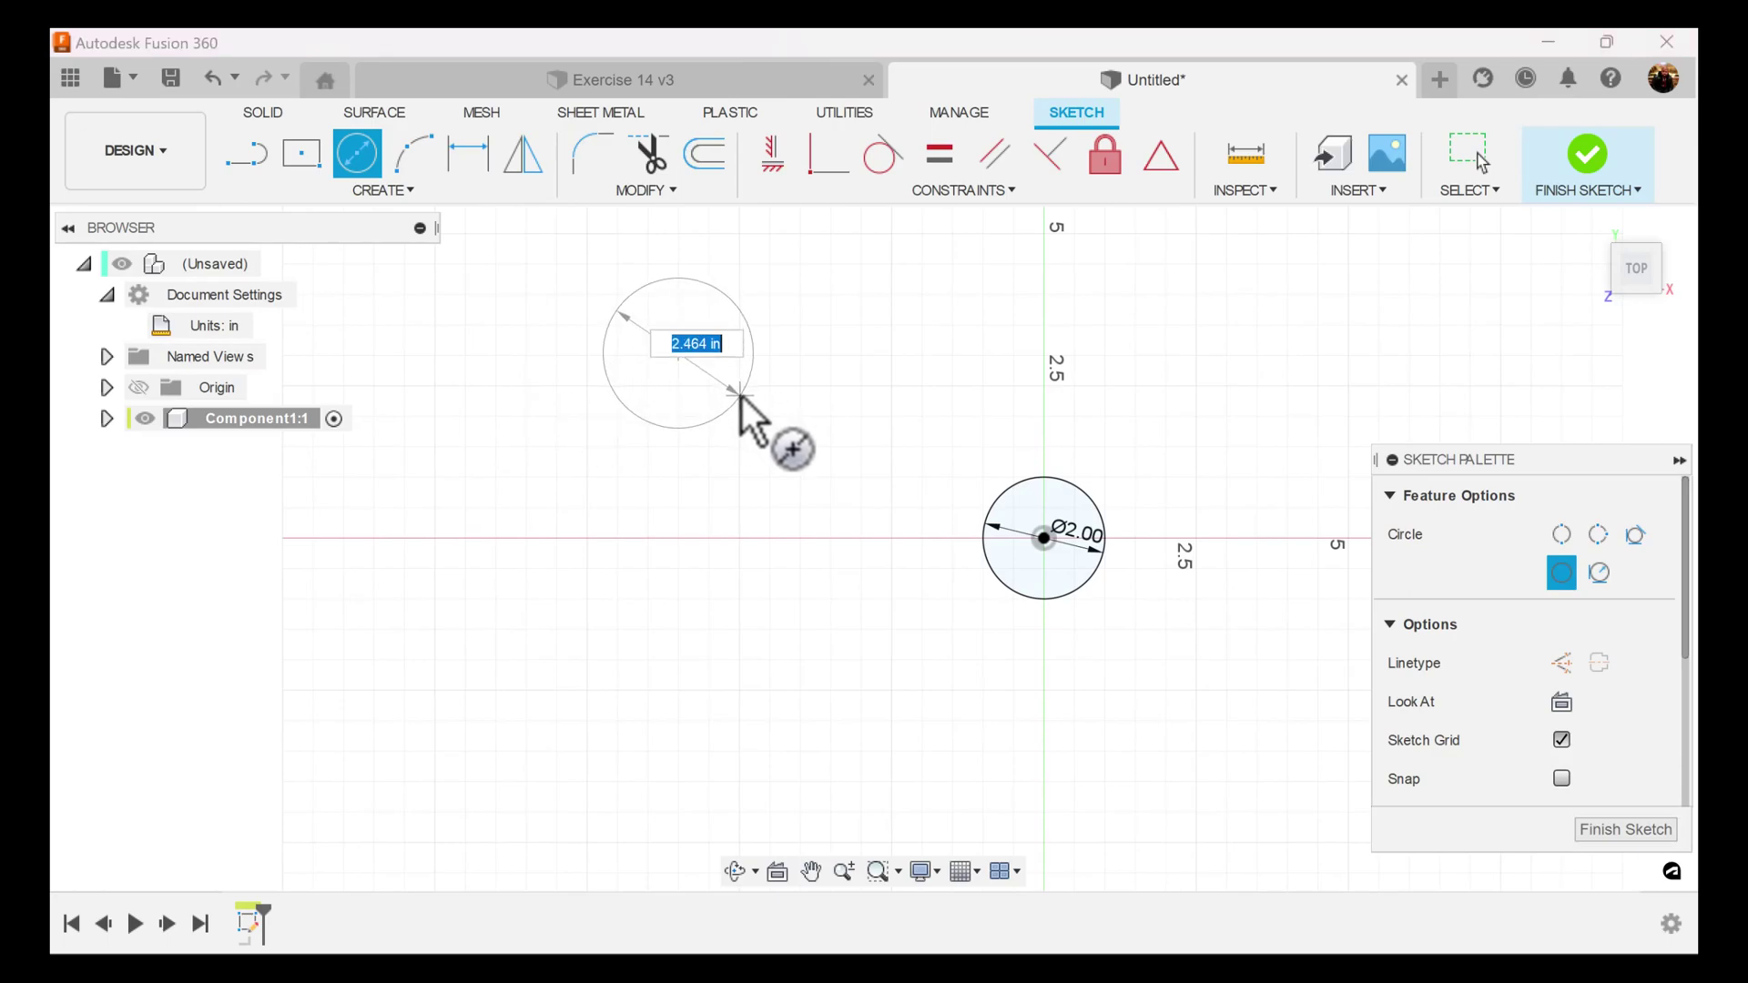
pyautogui.write('3')
pyautogui.press('Return')
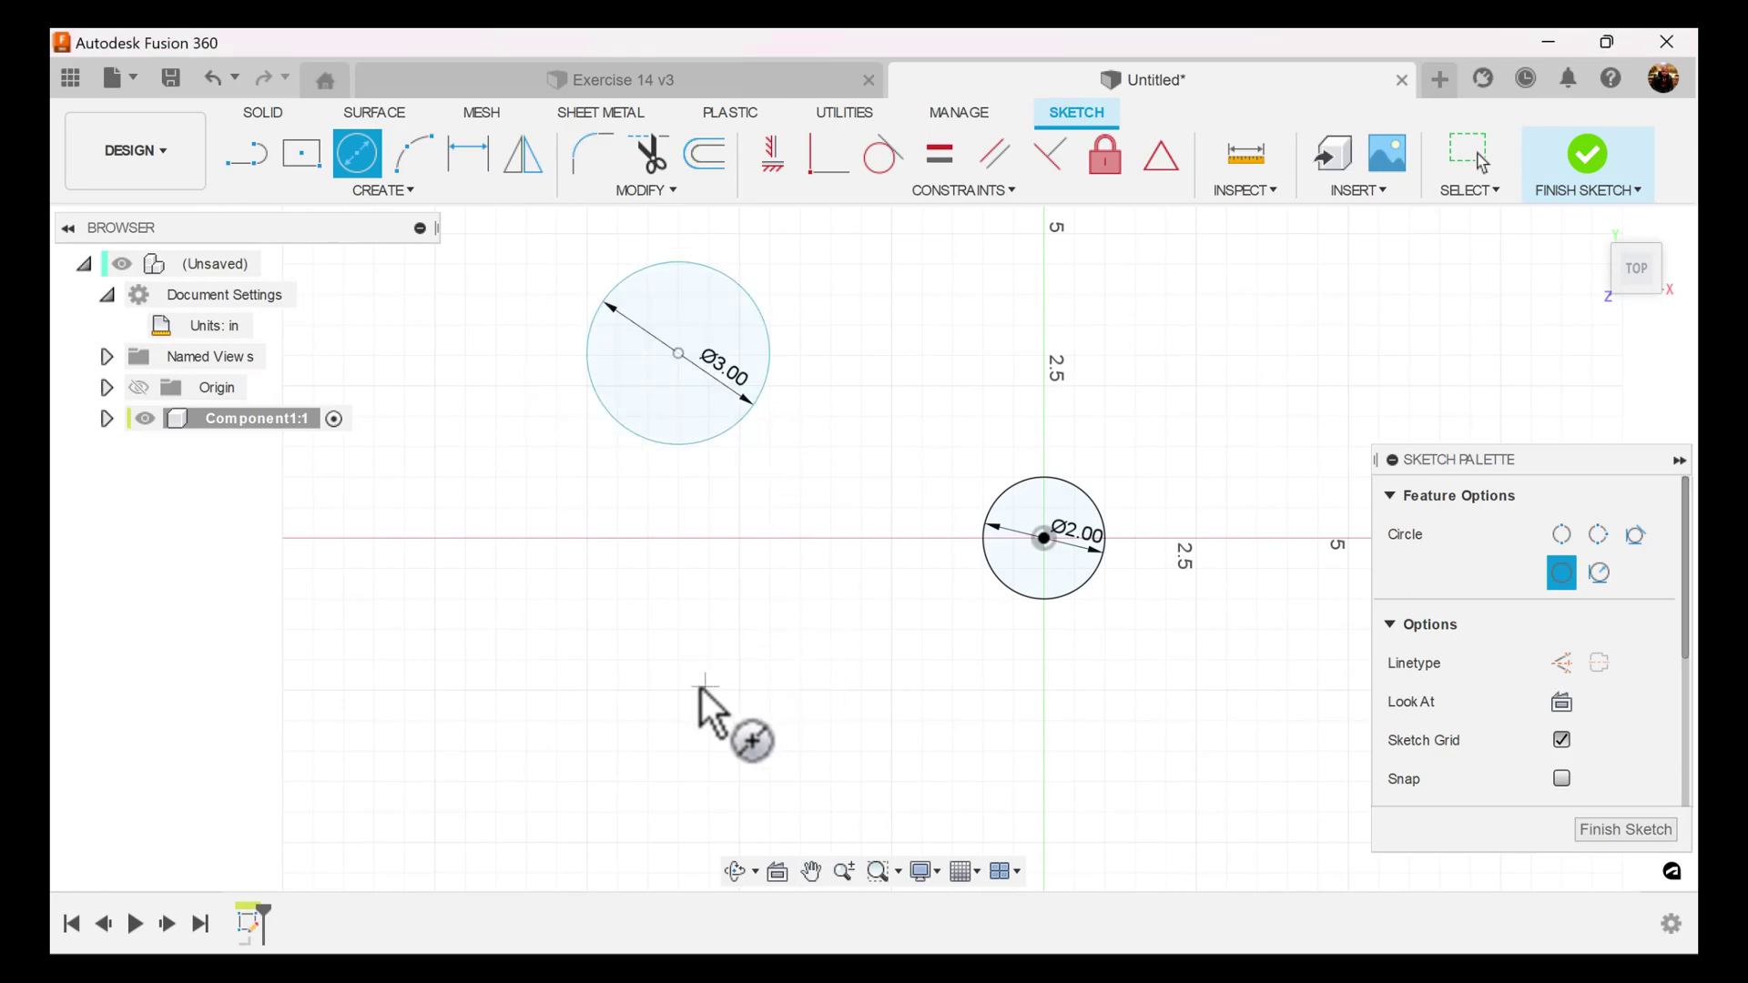
pyautogui.click(699, 687)
pyautogui.write('2')
pyautogui.press('Return')
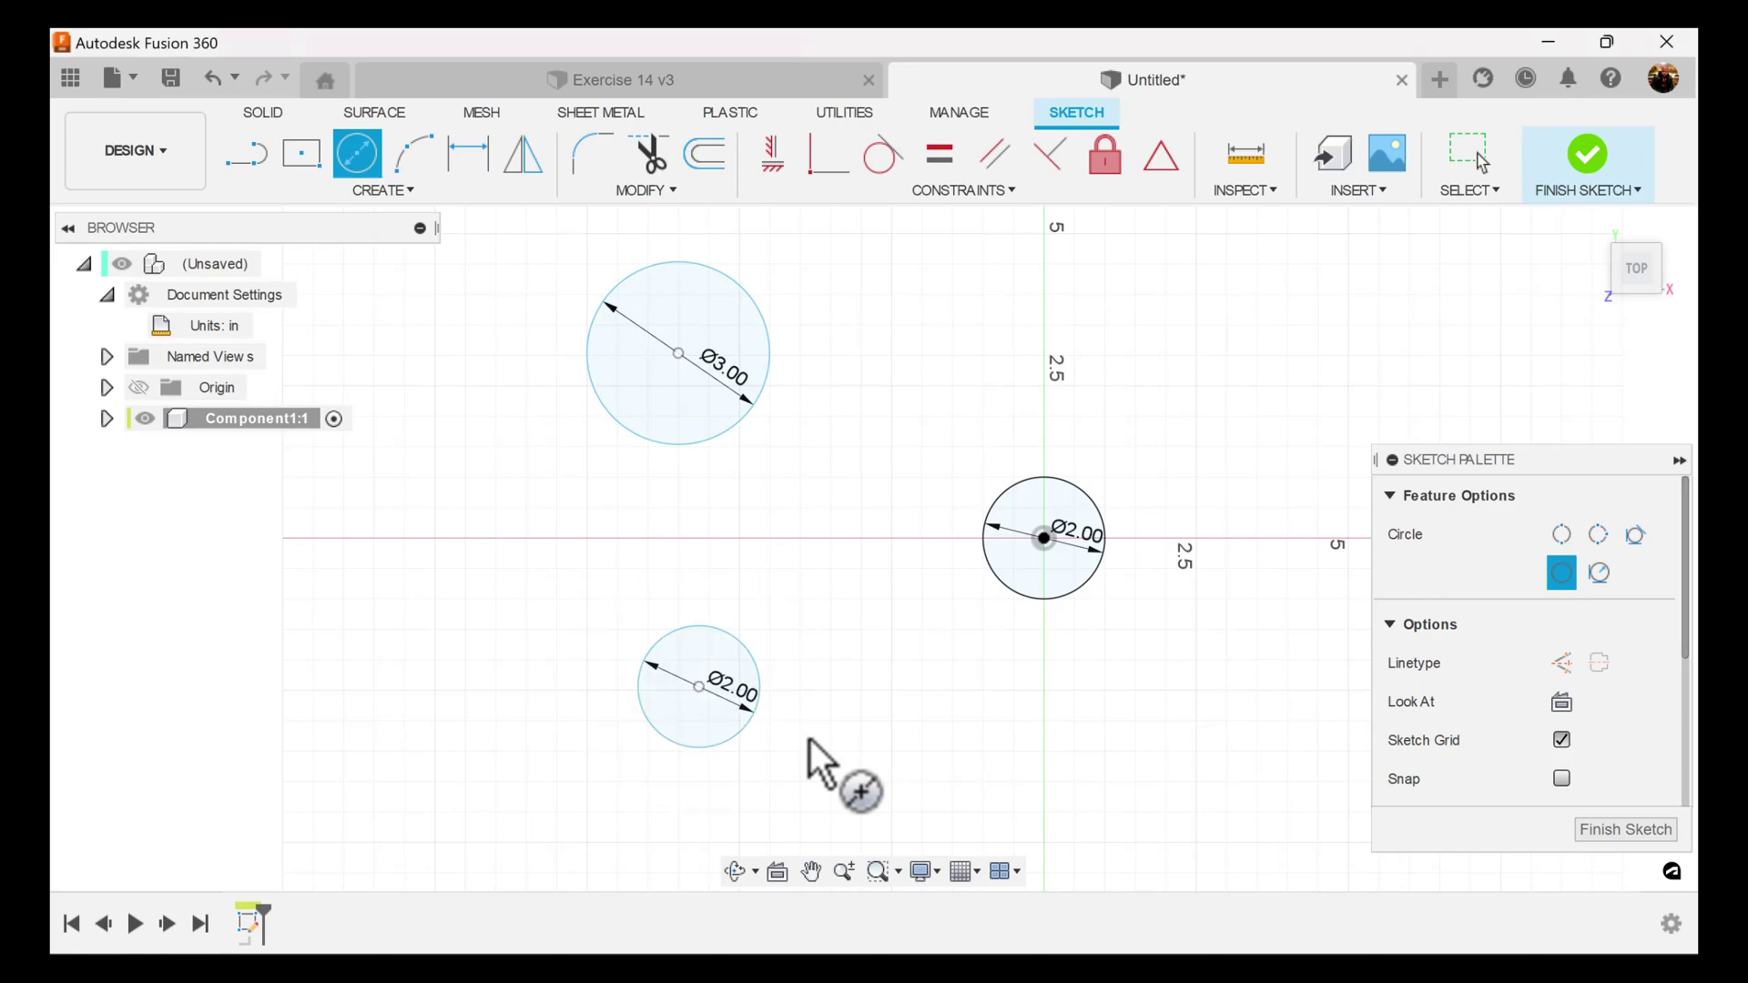
pyautogui.moveTo(1022, 756)
pyautogui.mouseDown(button='middle')
pyautogui.moveTo(1050, 723)
pyautogui.moveTo(860, 587)
pyautogui.mouseUp(button='middle')
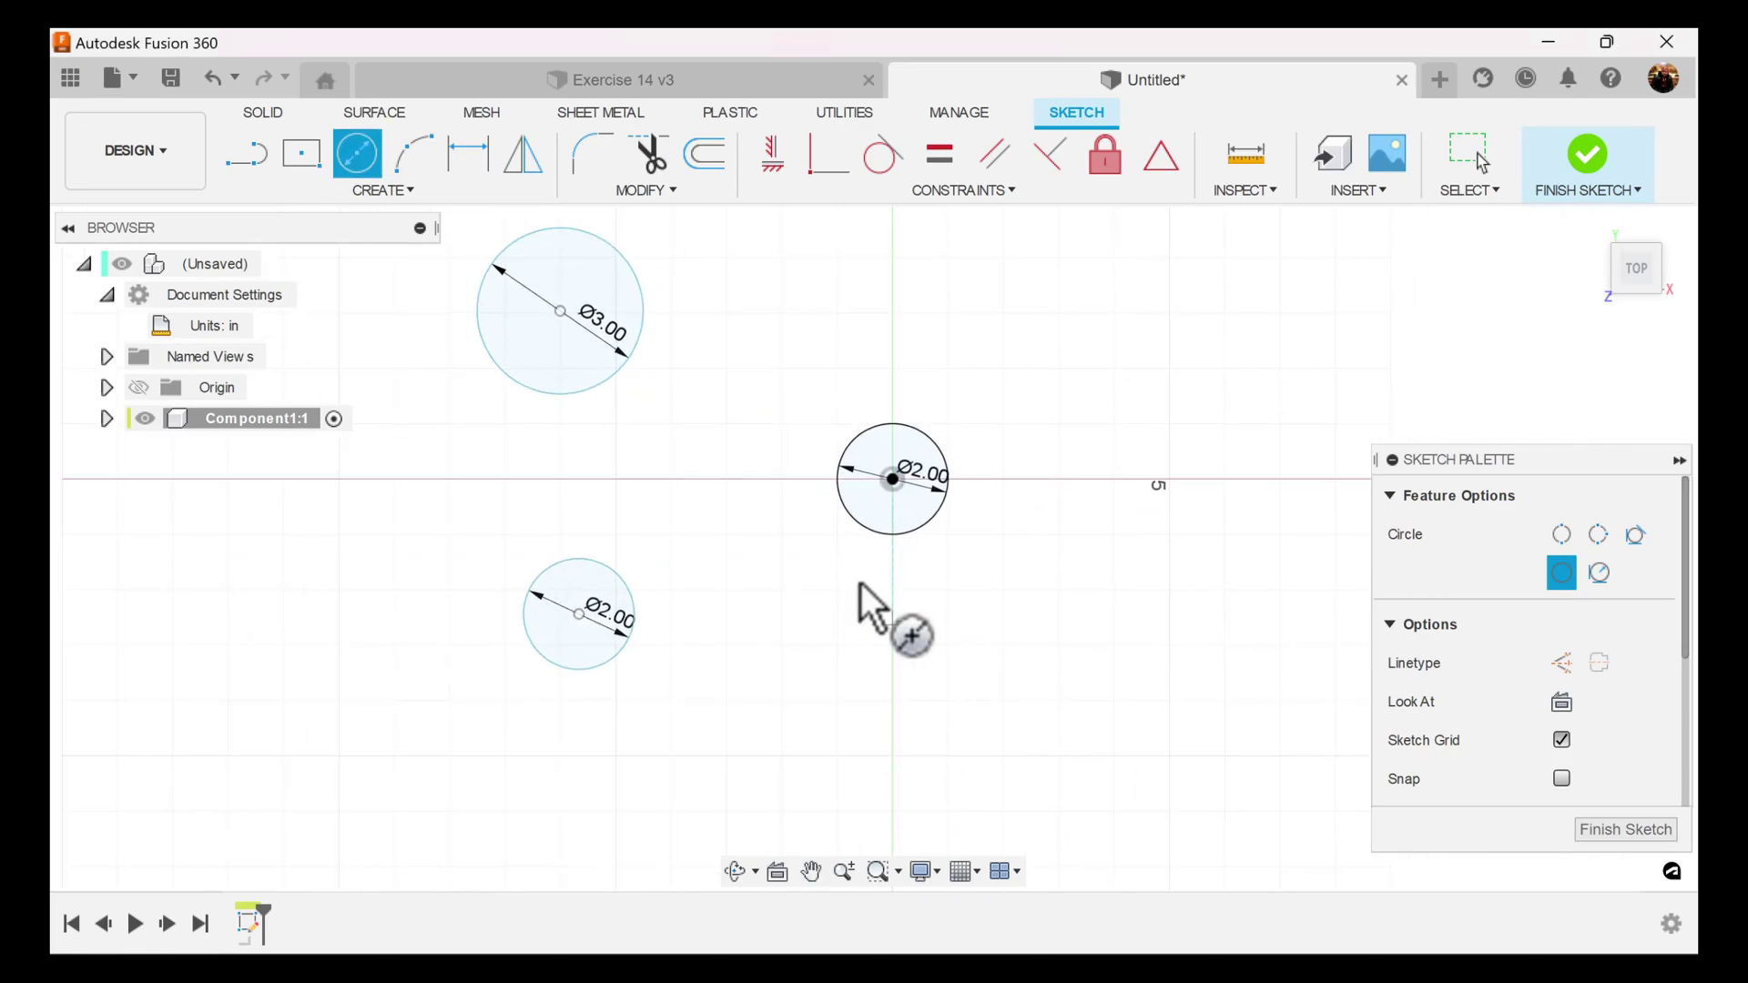
# Dimension the upper circle's centre 8.00 in left of the origin circle's centre.
pyautogui.click(468, 159)
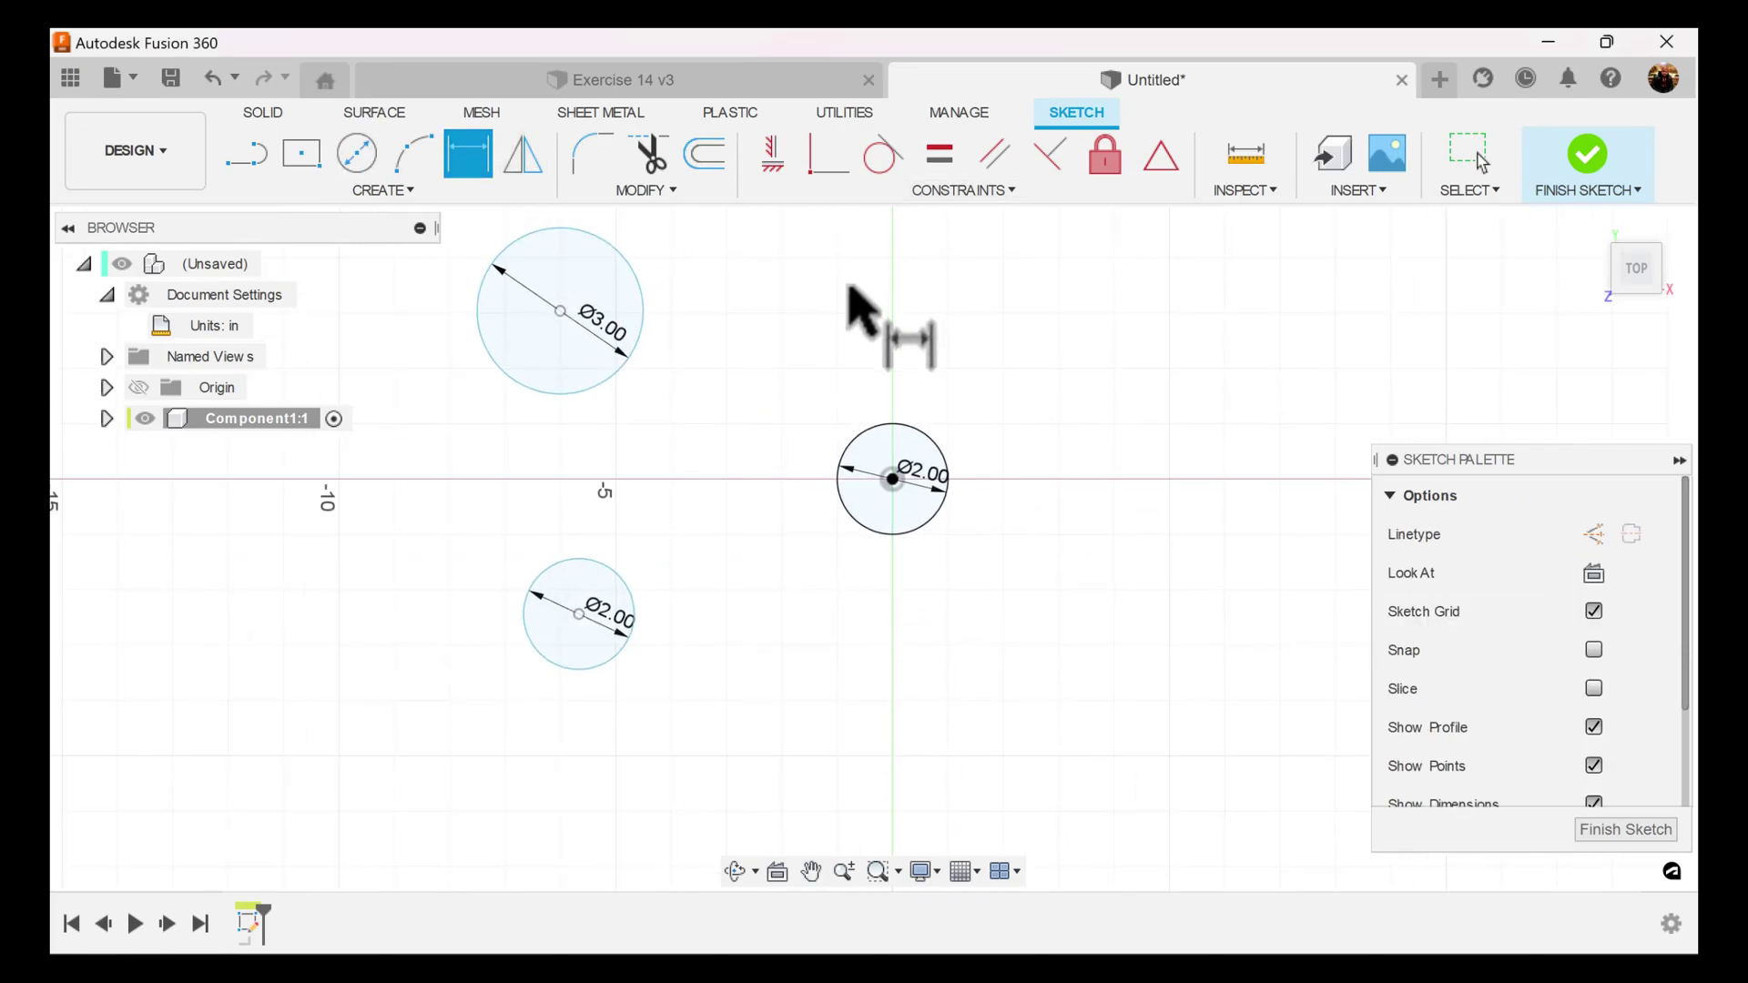
pyautogui.click(562, 317)
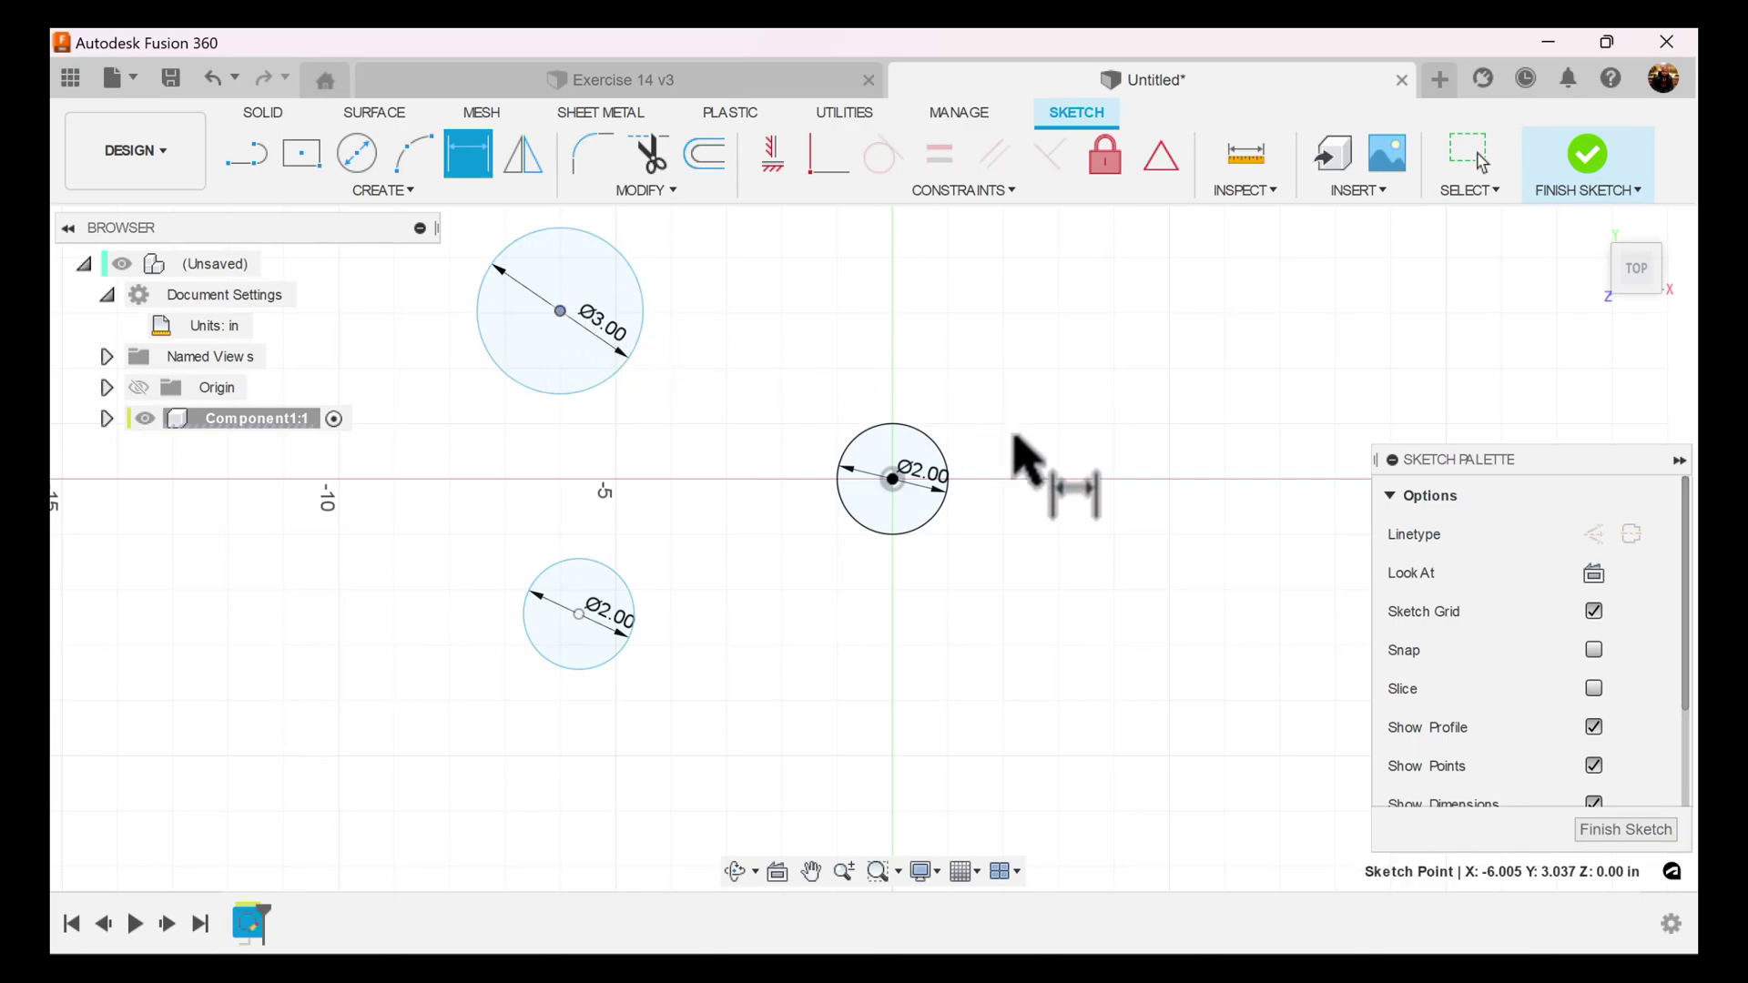
pyautogui.click(892, 478)
pyautogui.moveTo(861, 396); pyautogui.dragTo(951, 545, button='middle')
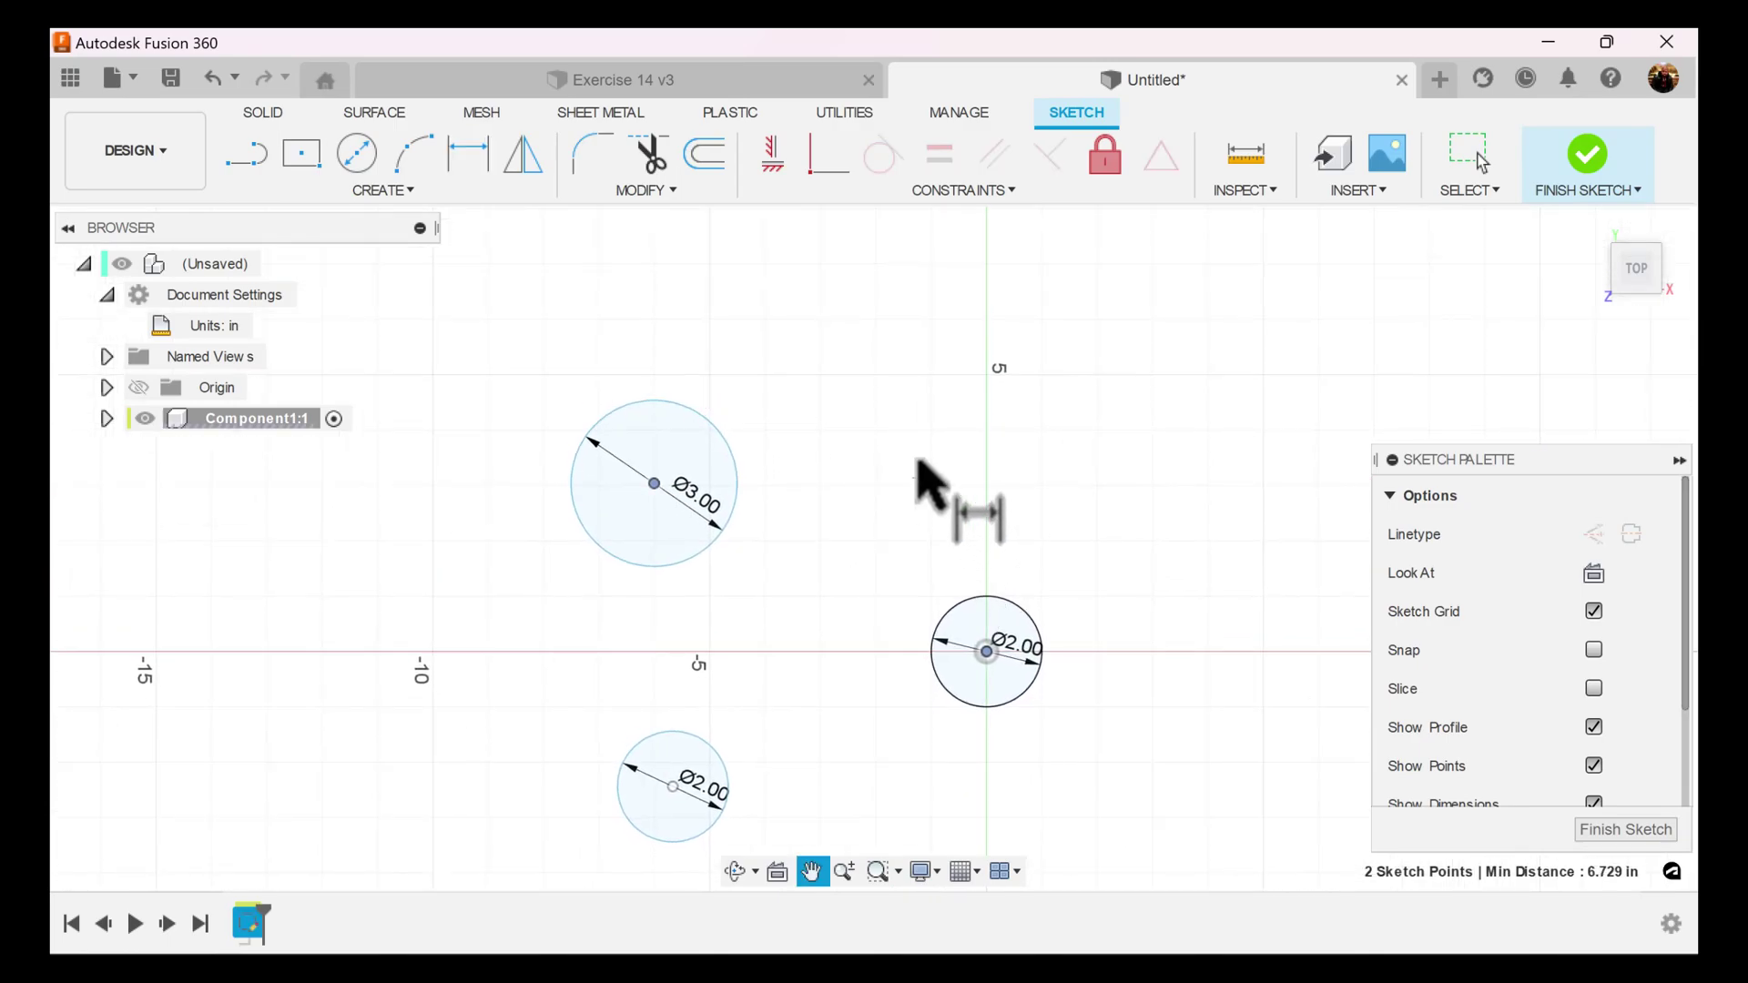
pyautogui.click(891, 377)
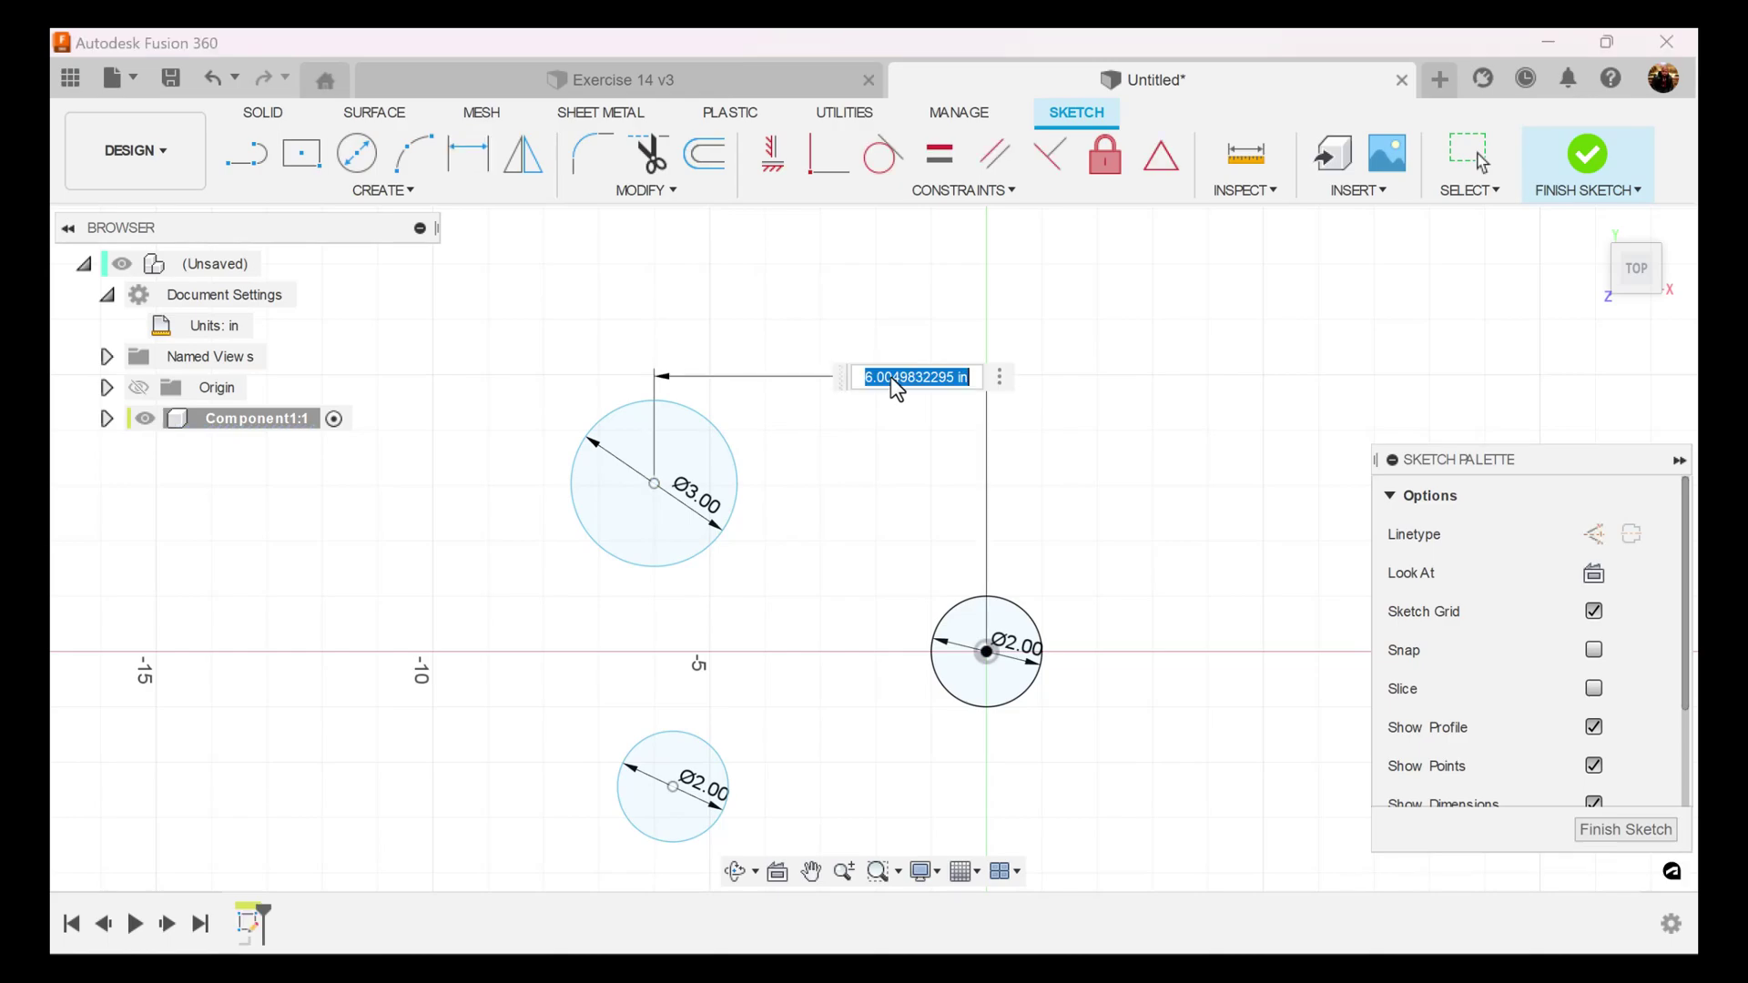
pyautogui.write('8')
pyautogui.press('Return')
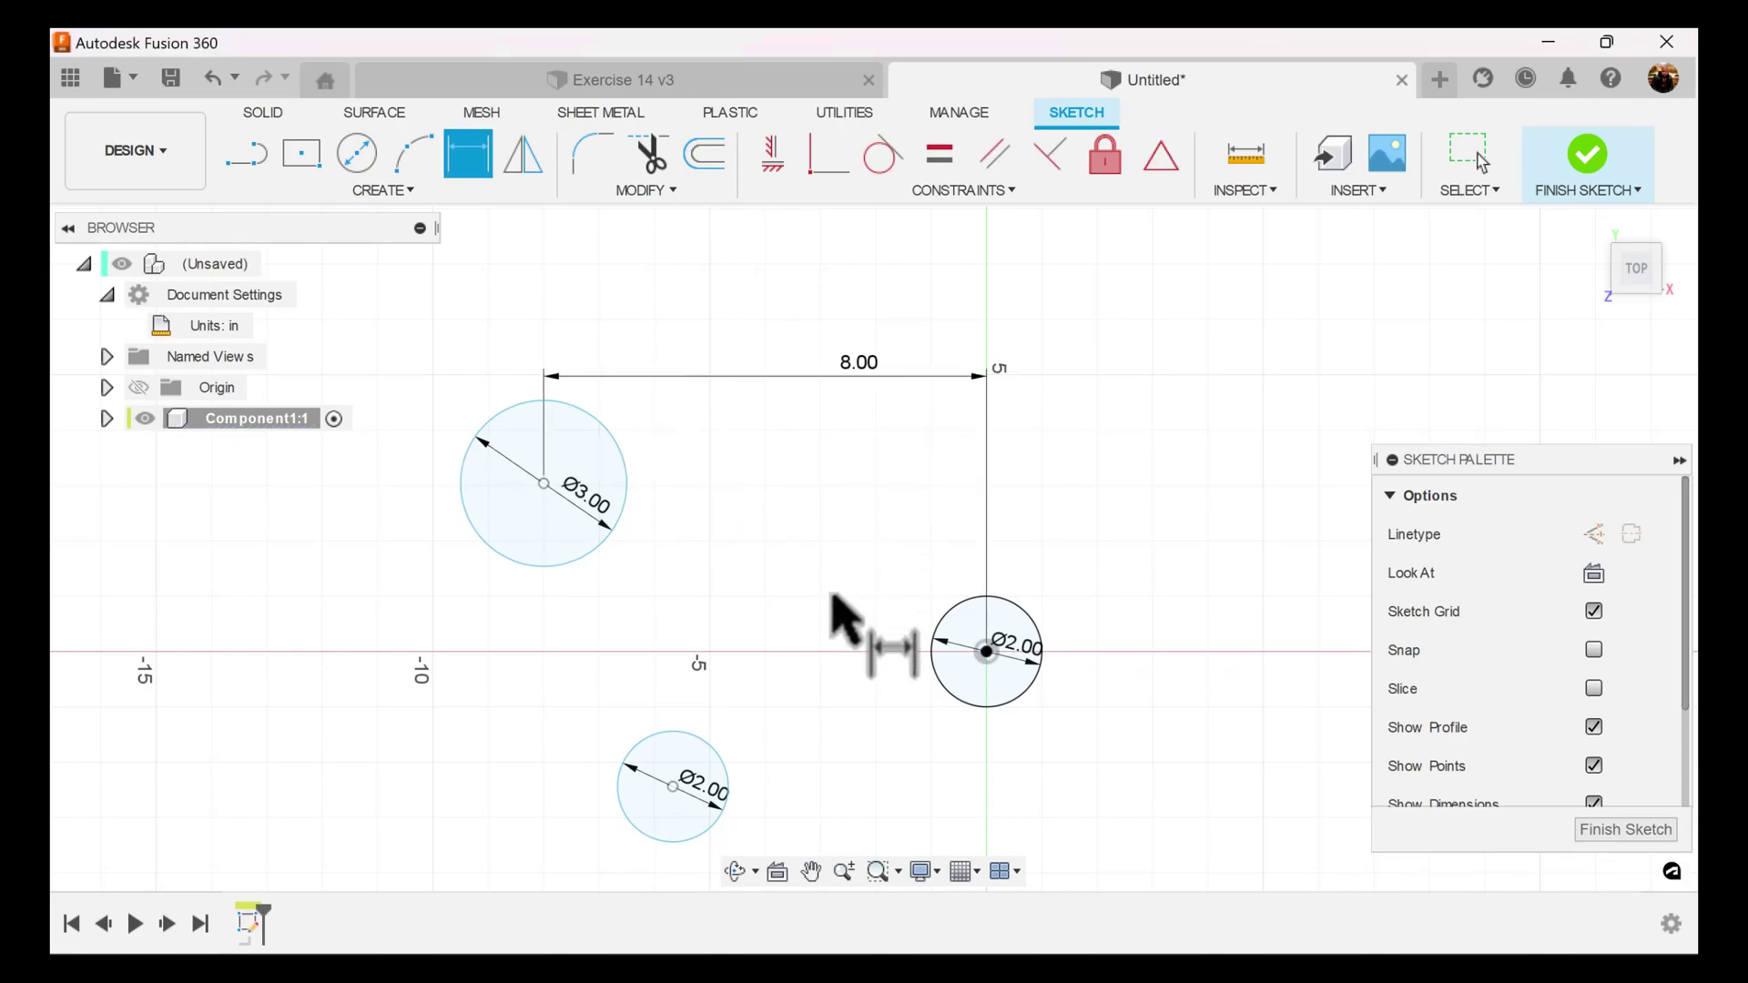
# Dimension the upper circle 3.00 in above the origin, correcting the oversized 36.00 value.
pyautogui.moveTo(878, 634); pyautogui.dragTo(895, 543, button='middle')
pyautogui.press('d')
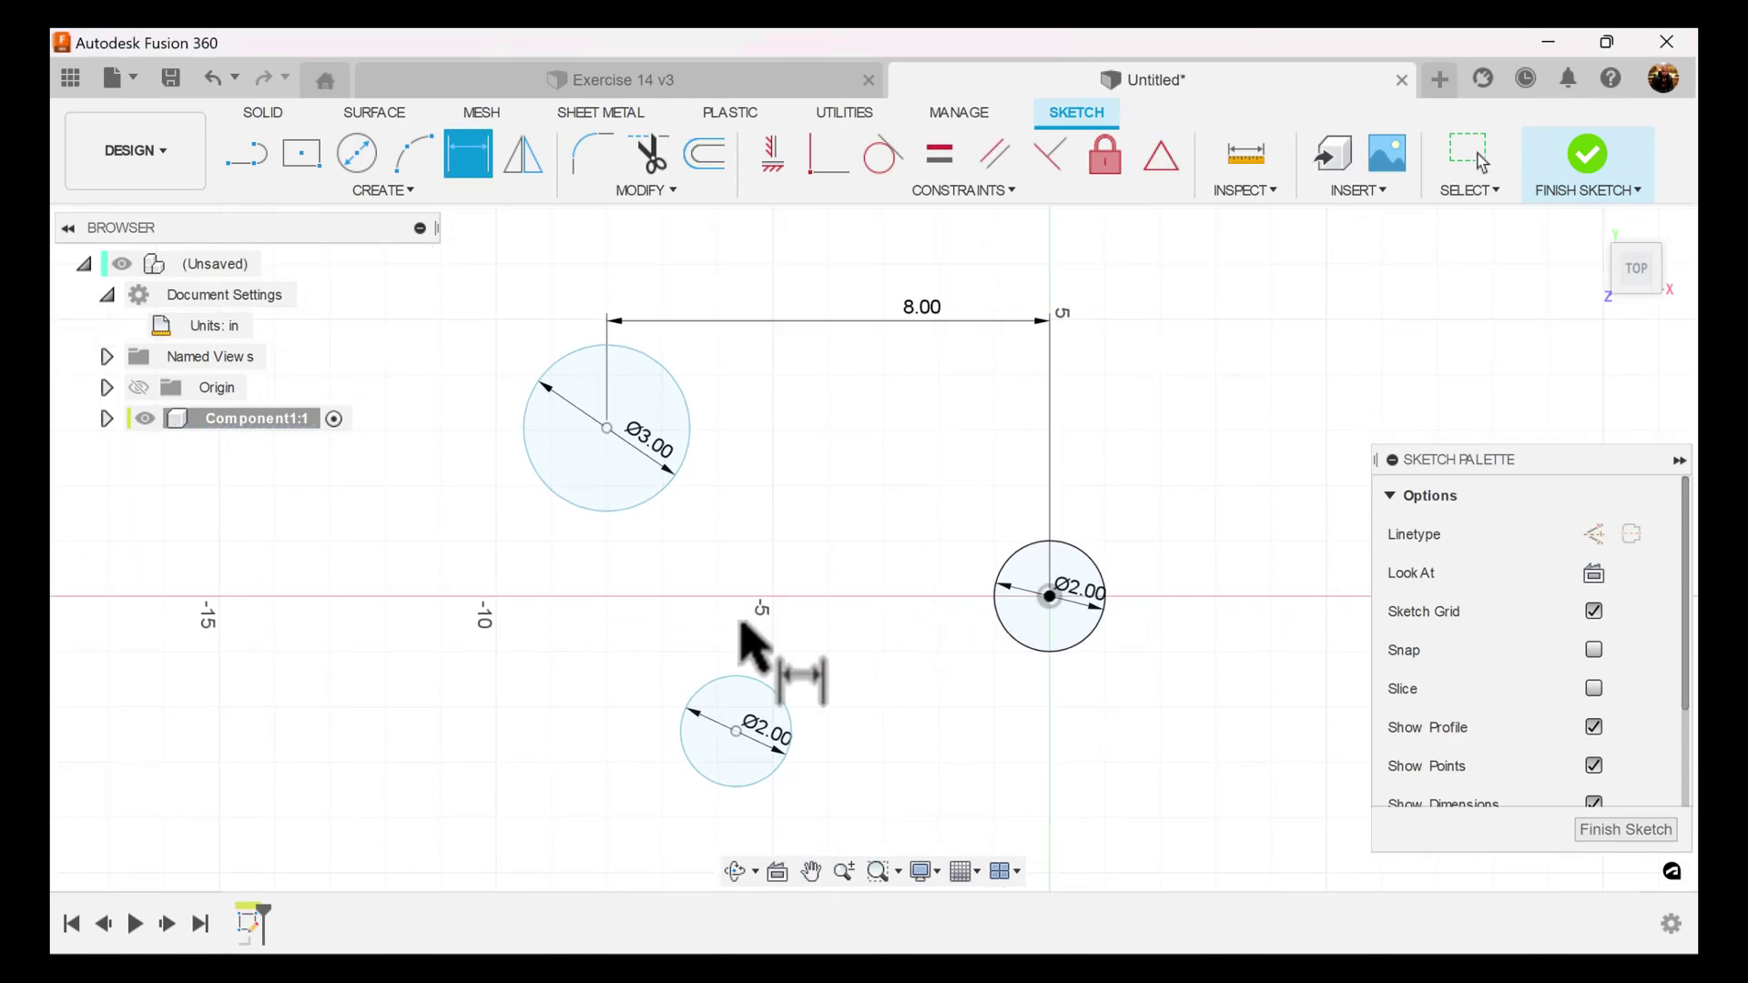
pyautogui.click(608, 428)
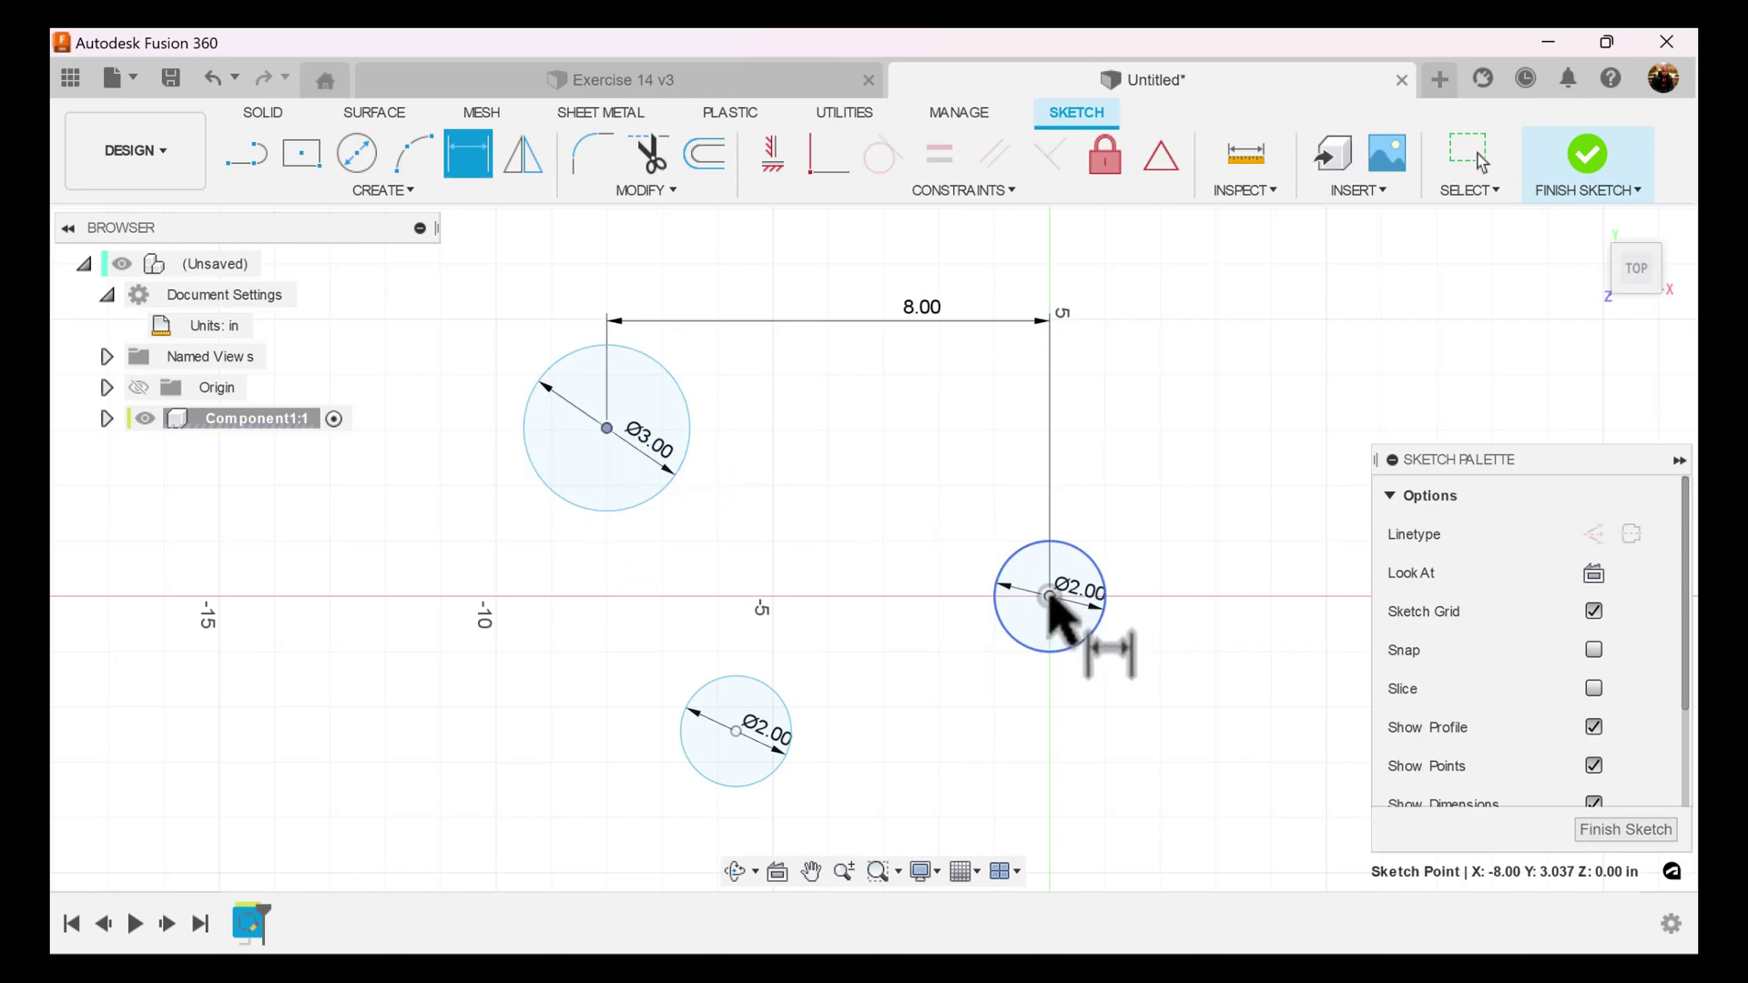
pyautogui.click(1051, 597)
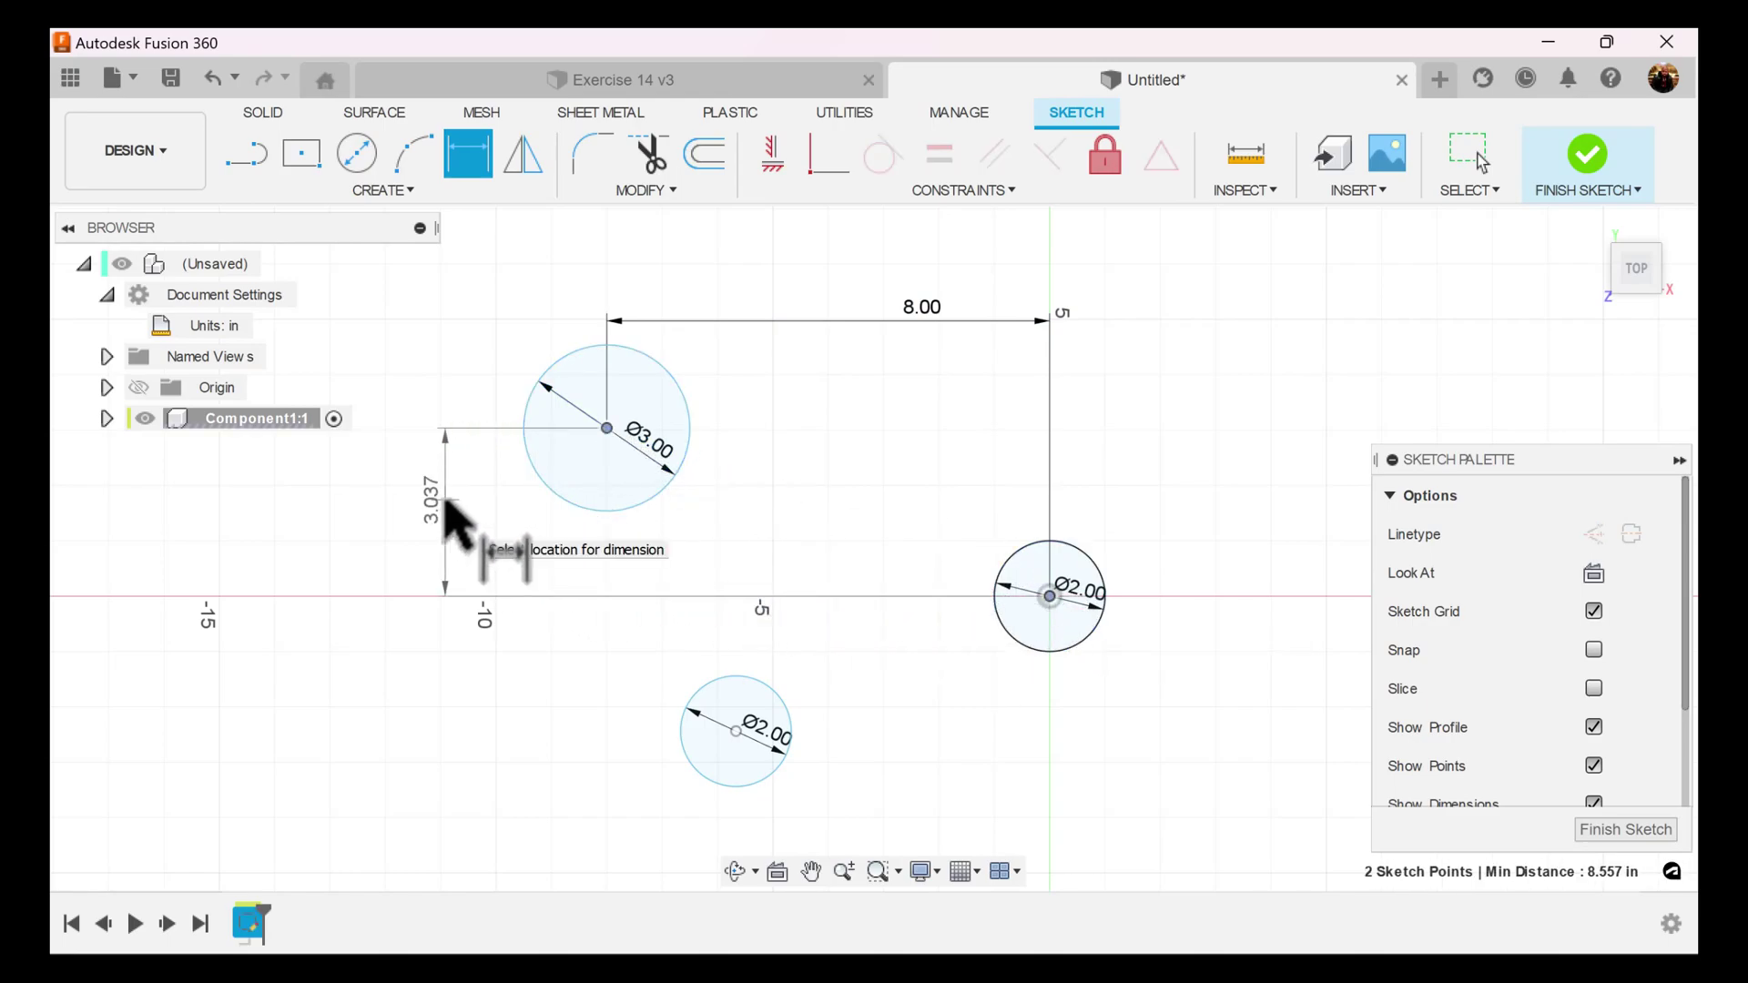
pyautogui.click(452, 508)
pyautogui.write('3')
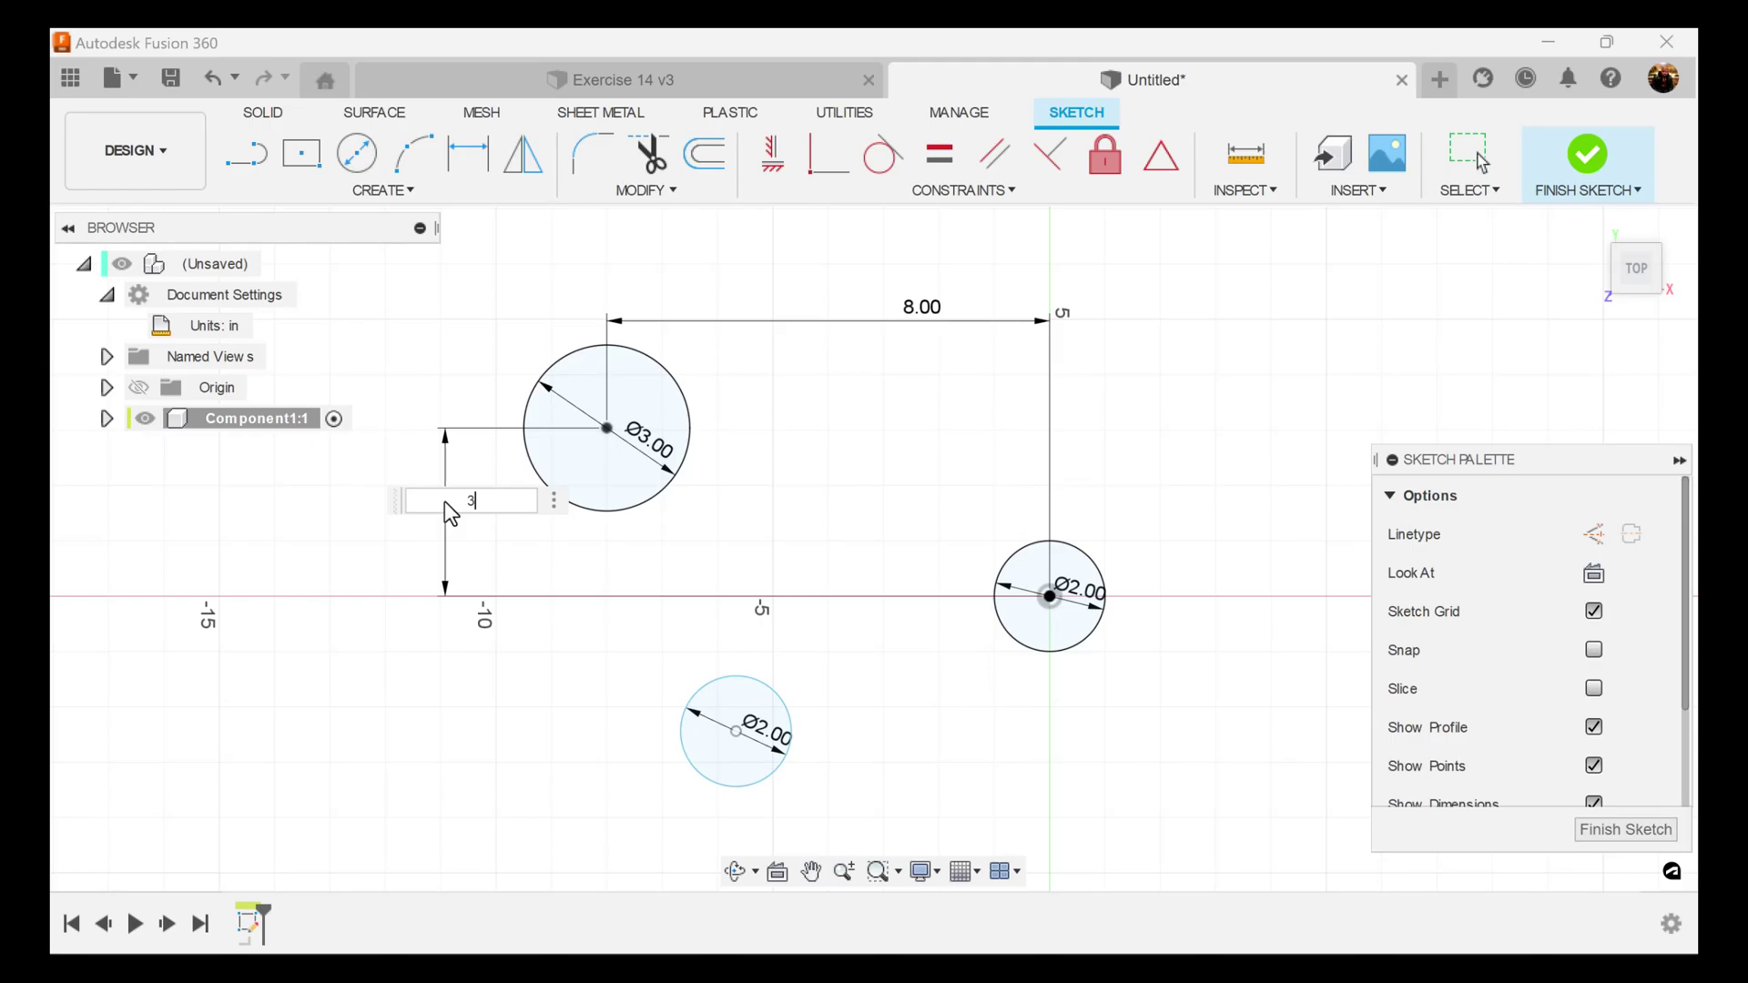
pyautogui.press('Return')
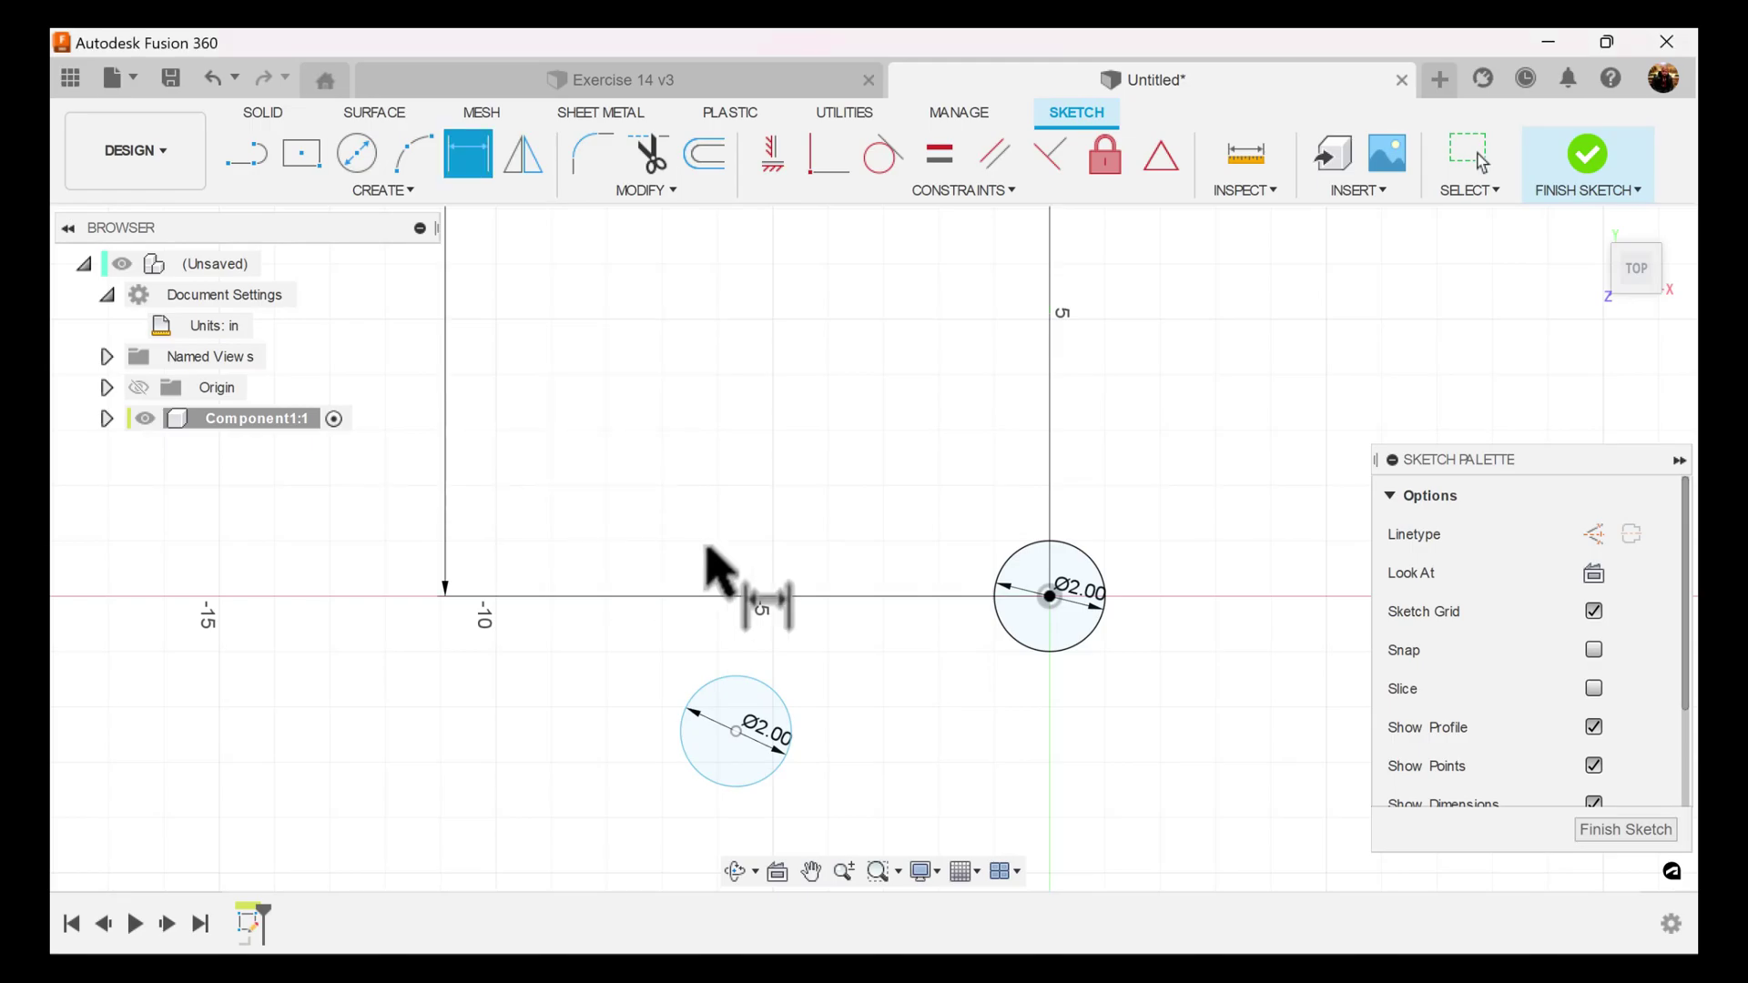
pyautogui.scroll(-5, 714, 563)
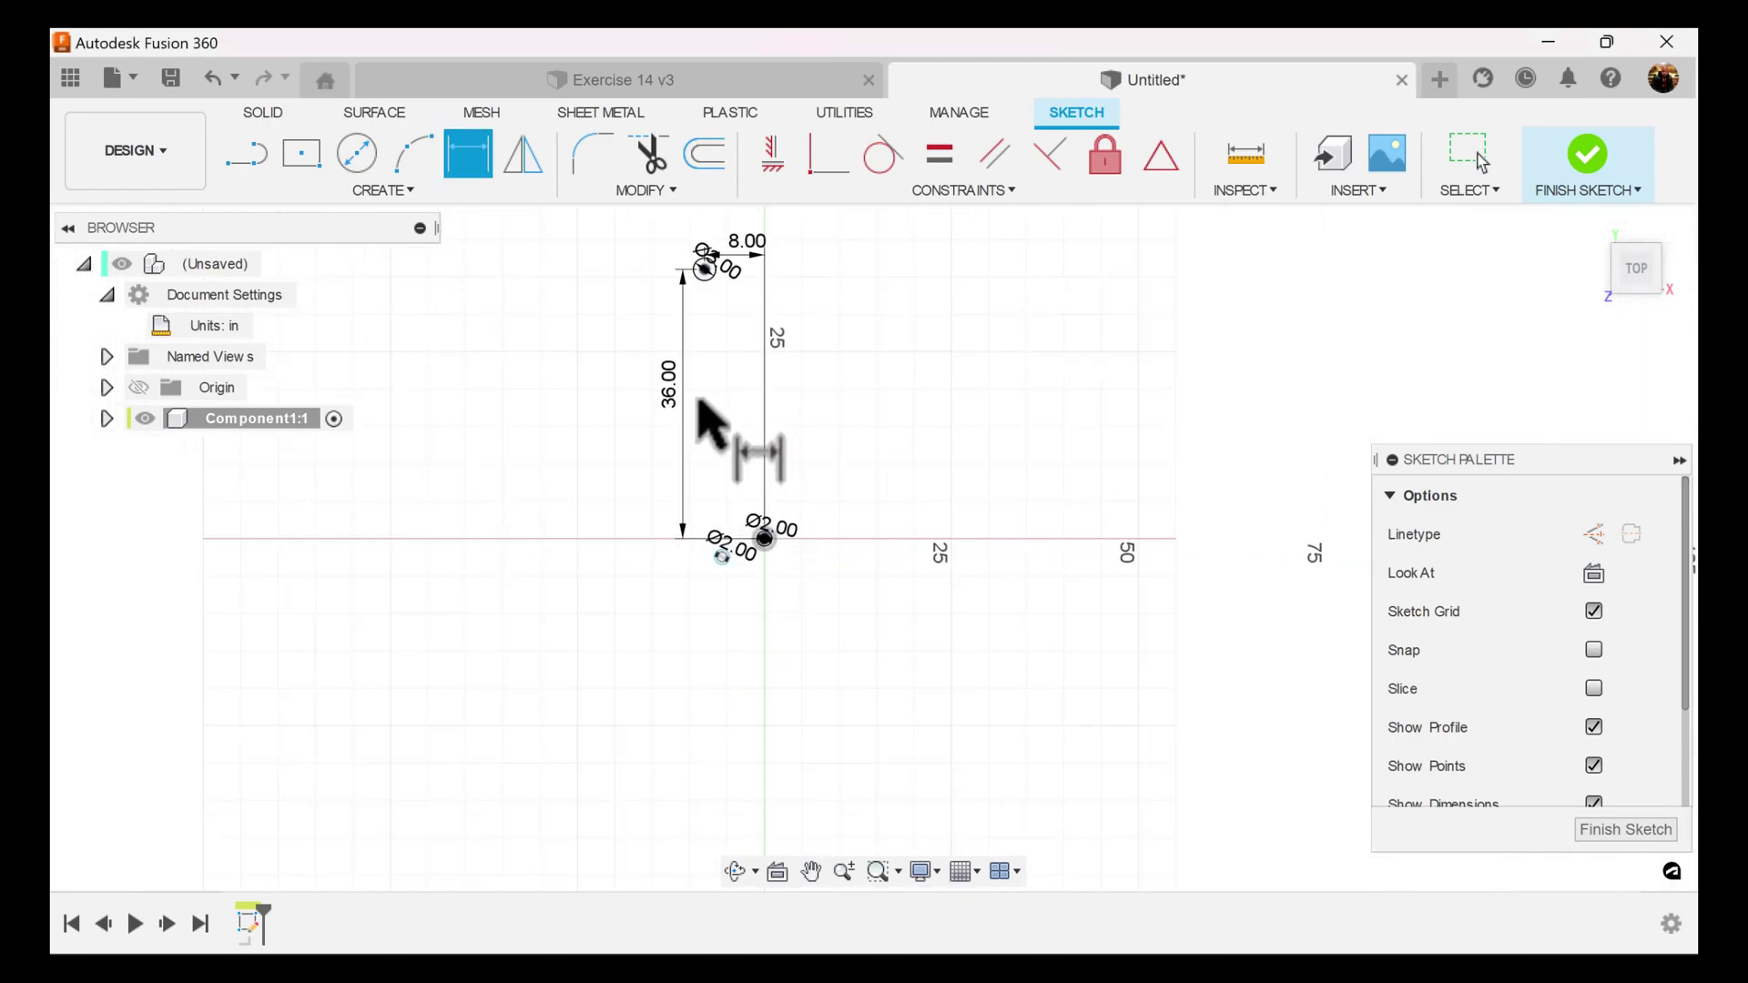
pyautogui.click(670, 397)
pyautogui.doubleClick(670, 397)
pyautogui.write('3')
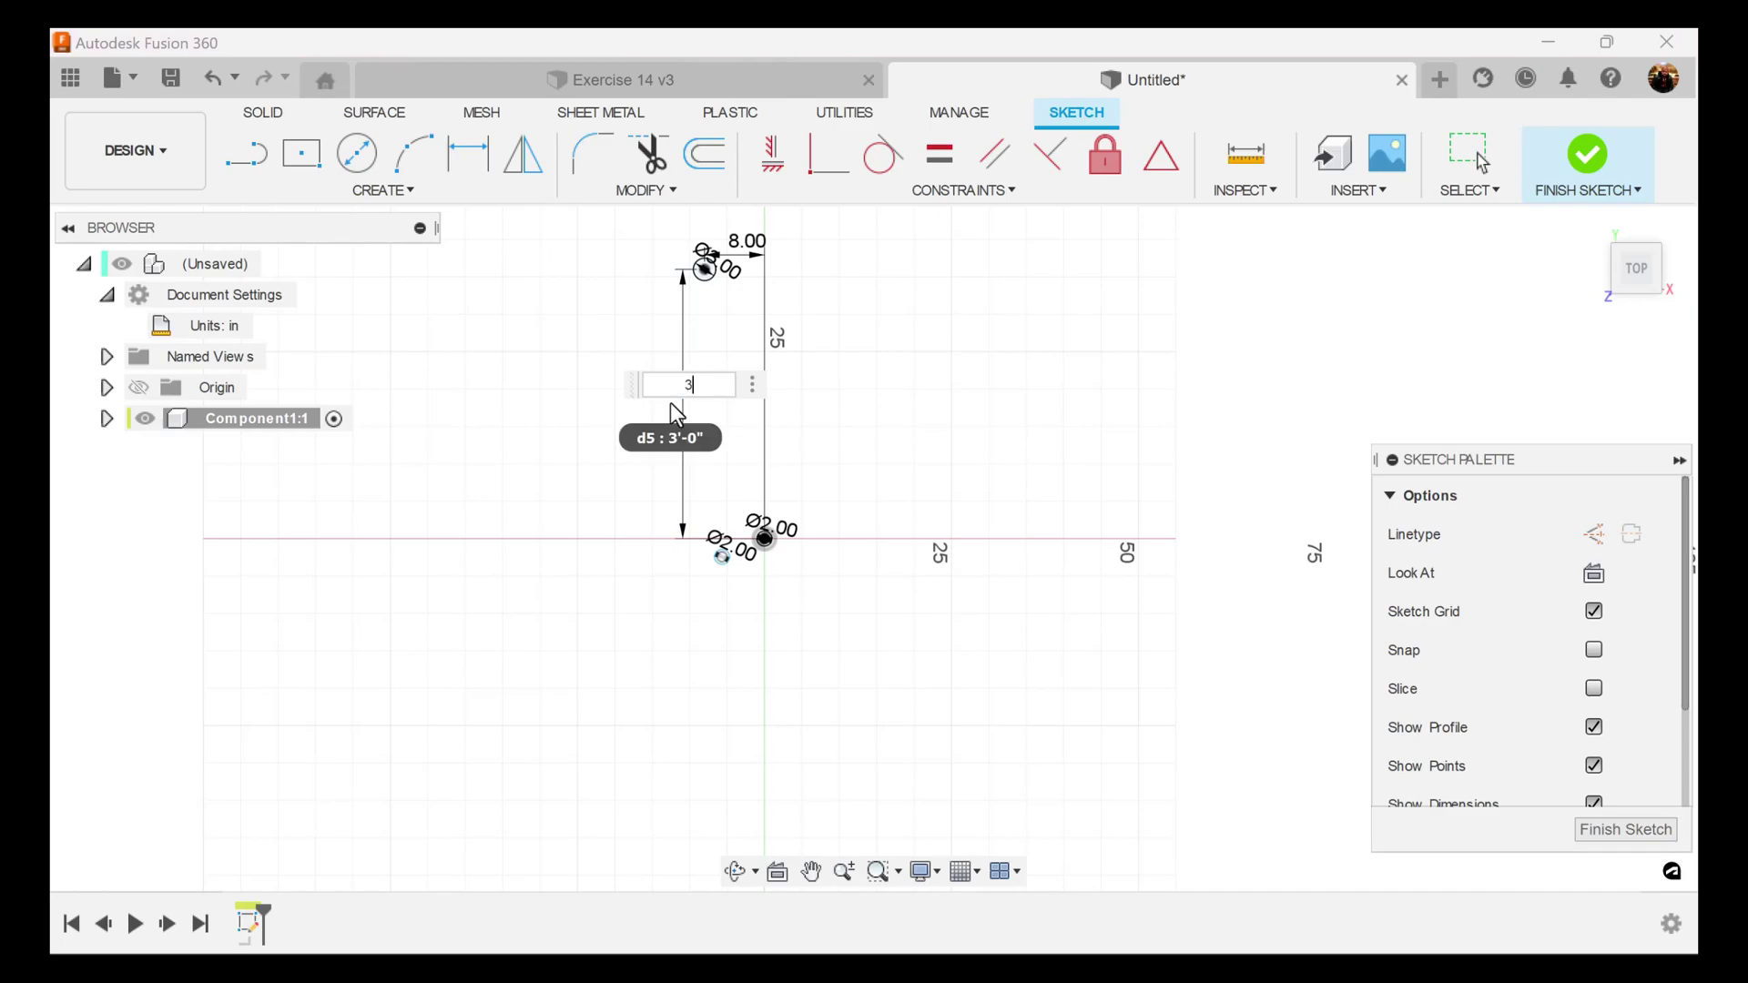
pyautogui.press('Return')
pyautogui.scroll(-3, 785, 574)
pyautogui.scroll(3, 785, 566)
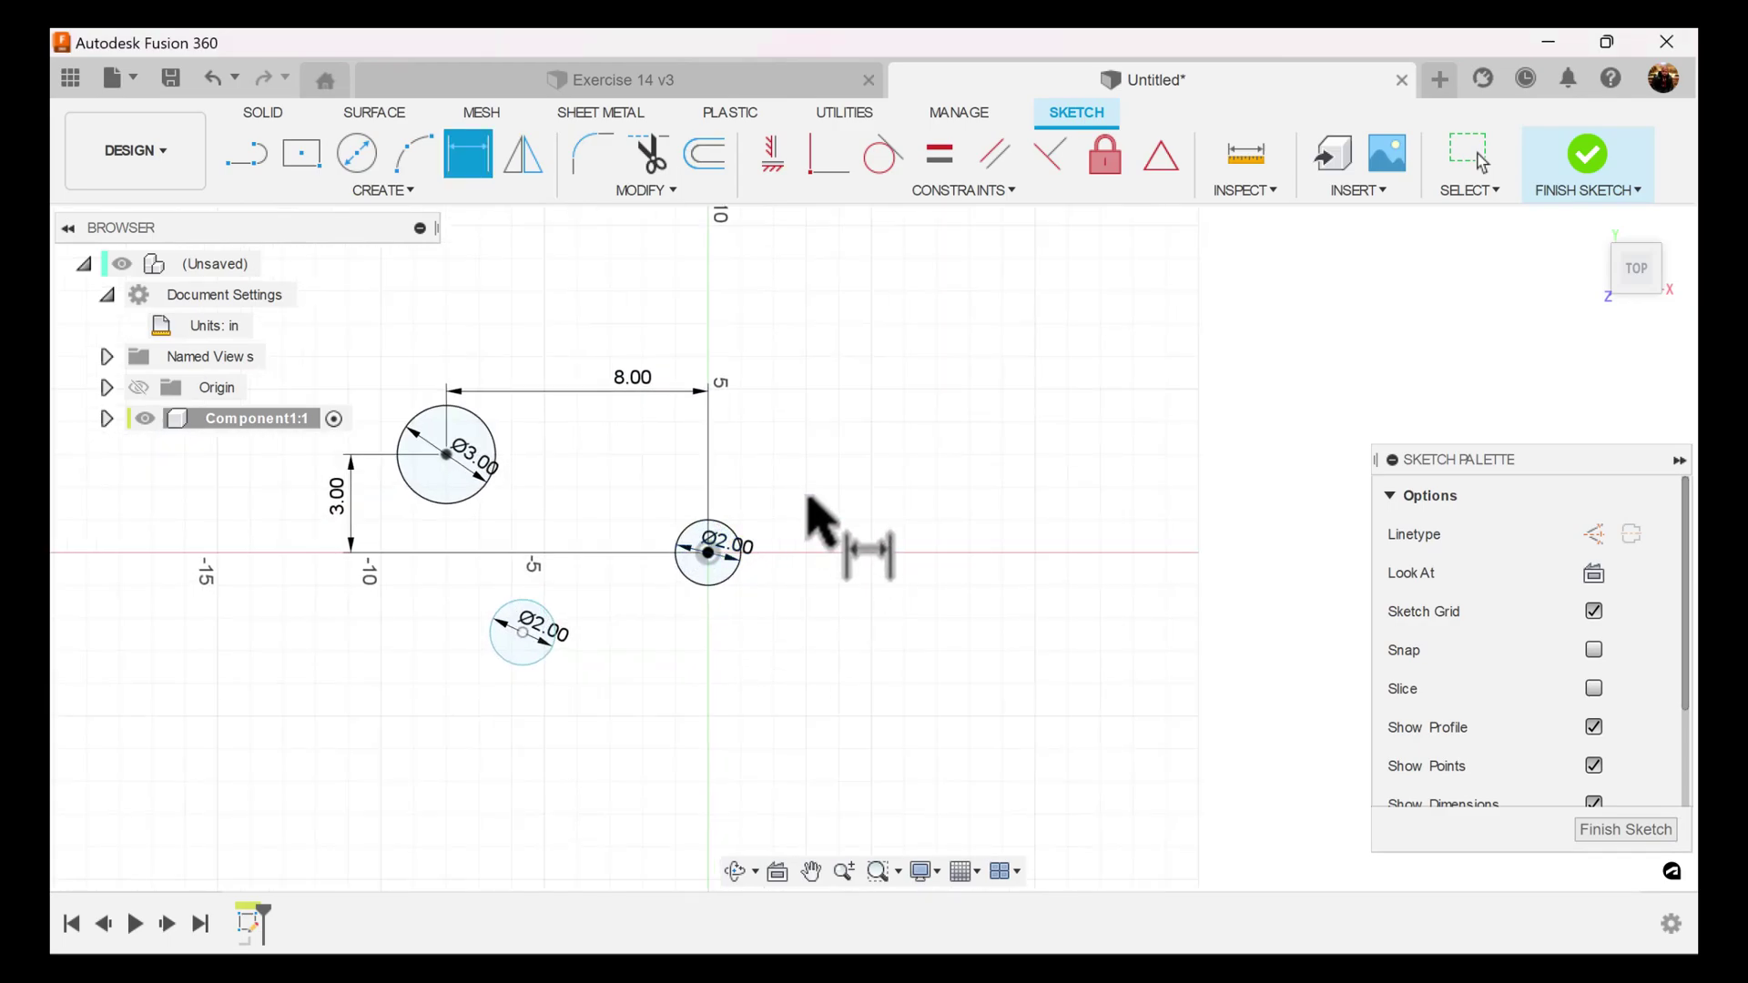
pyautogui.scroll(3, 819, 547)
pyautogui.scroll(3, 1011, 573)
# Dimension the lower circle's centre 5.00 in below the large circle's centre.
pyautogui.moveTo(1027, 575); pyautogui.dragTo(1235, 499, button='middle')
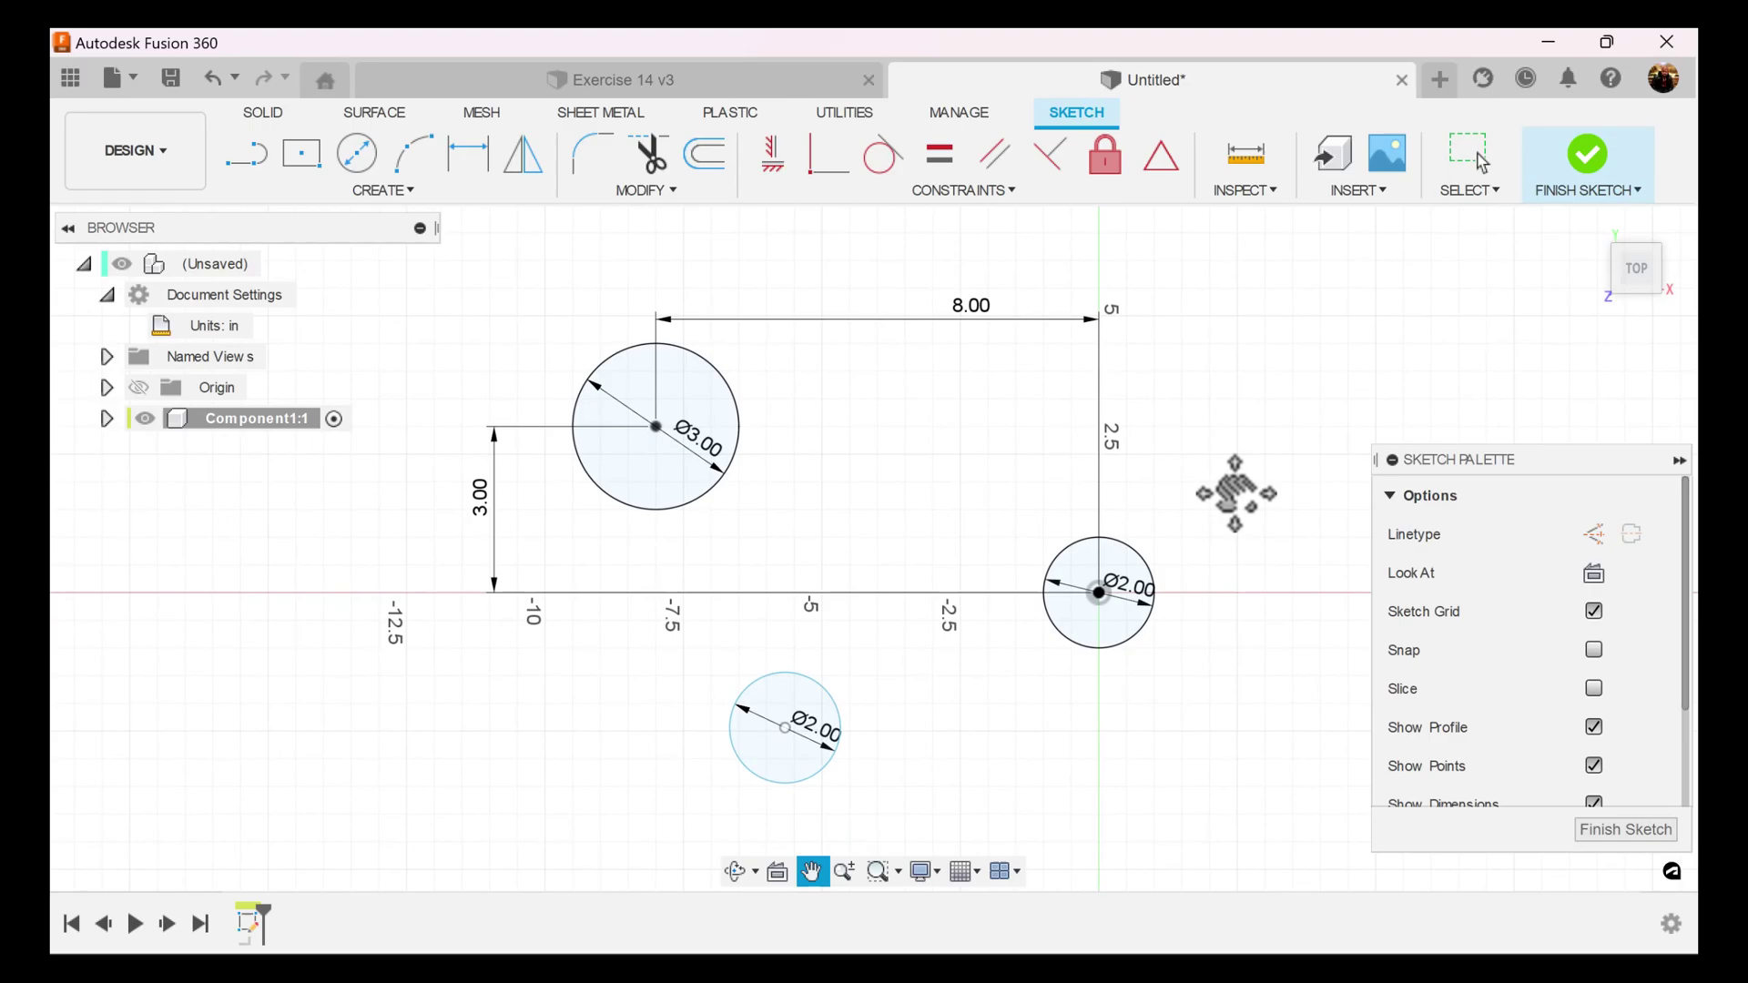
pyautogui.moveTo(1366, 505); pyautogui.dragTo(1241, 495, button='middle')
pyautogui.press('d')
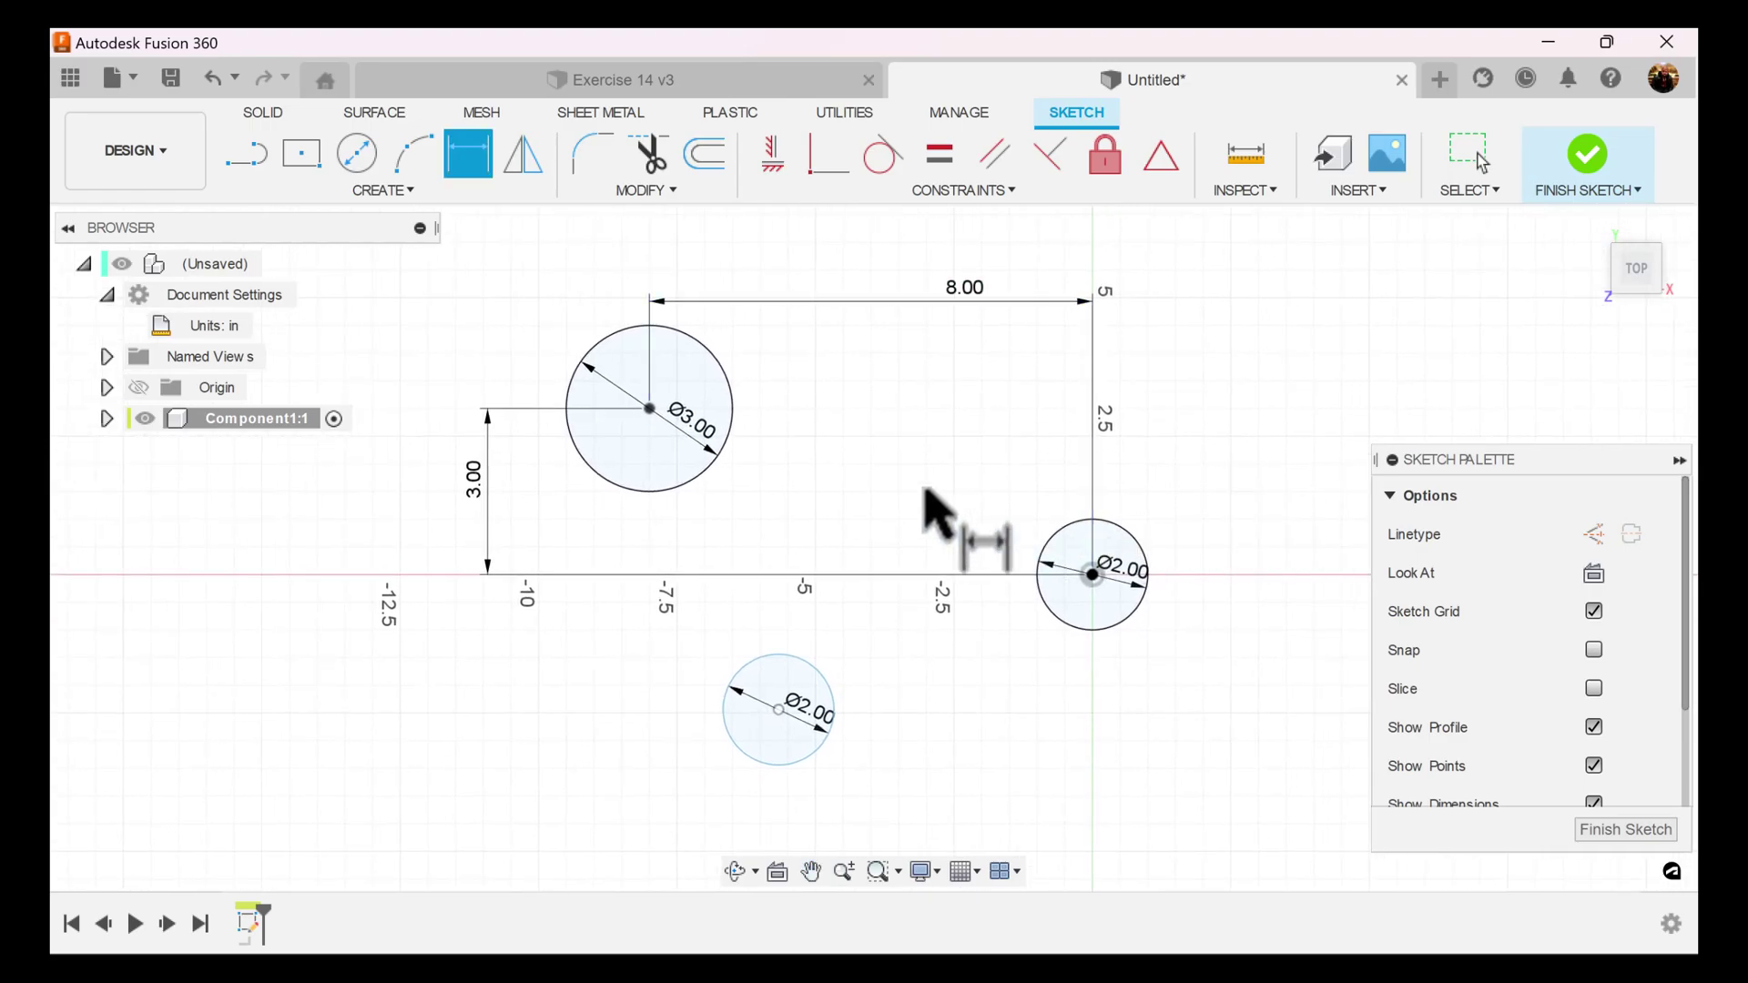
pyautogui.click(651, 409)
pyautogui.click(779, 708)
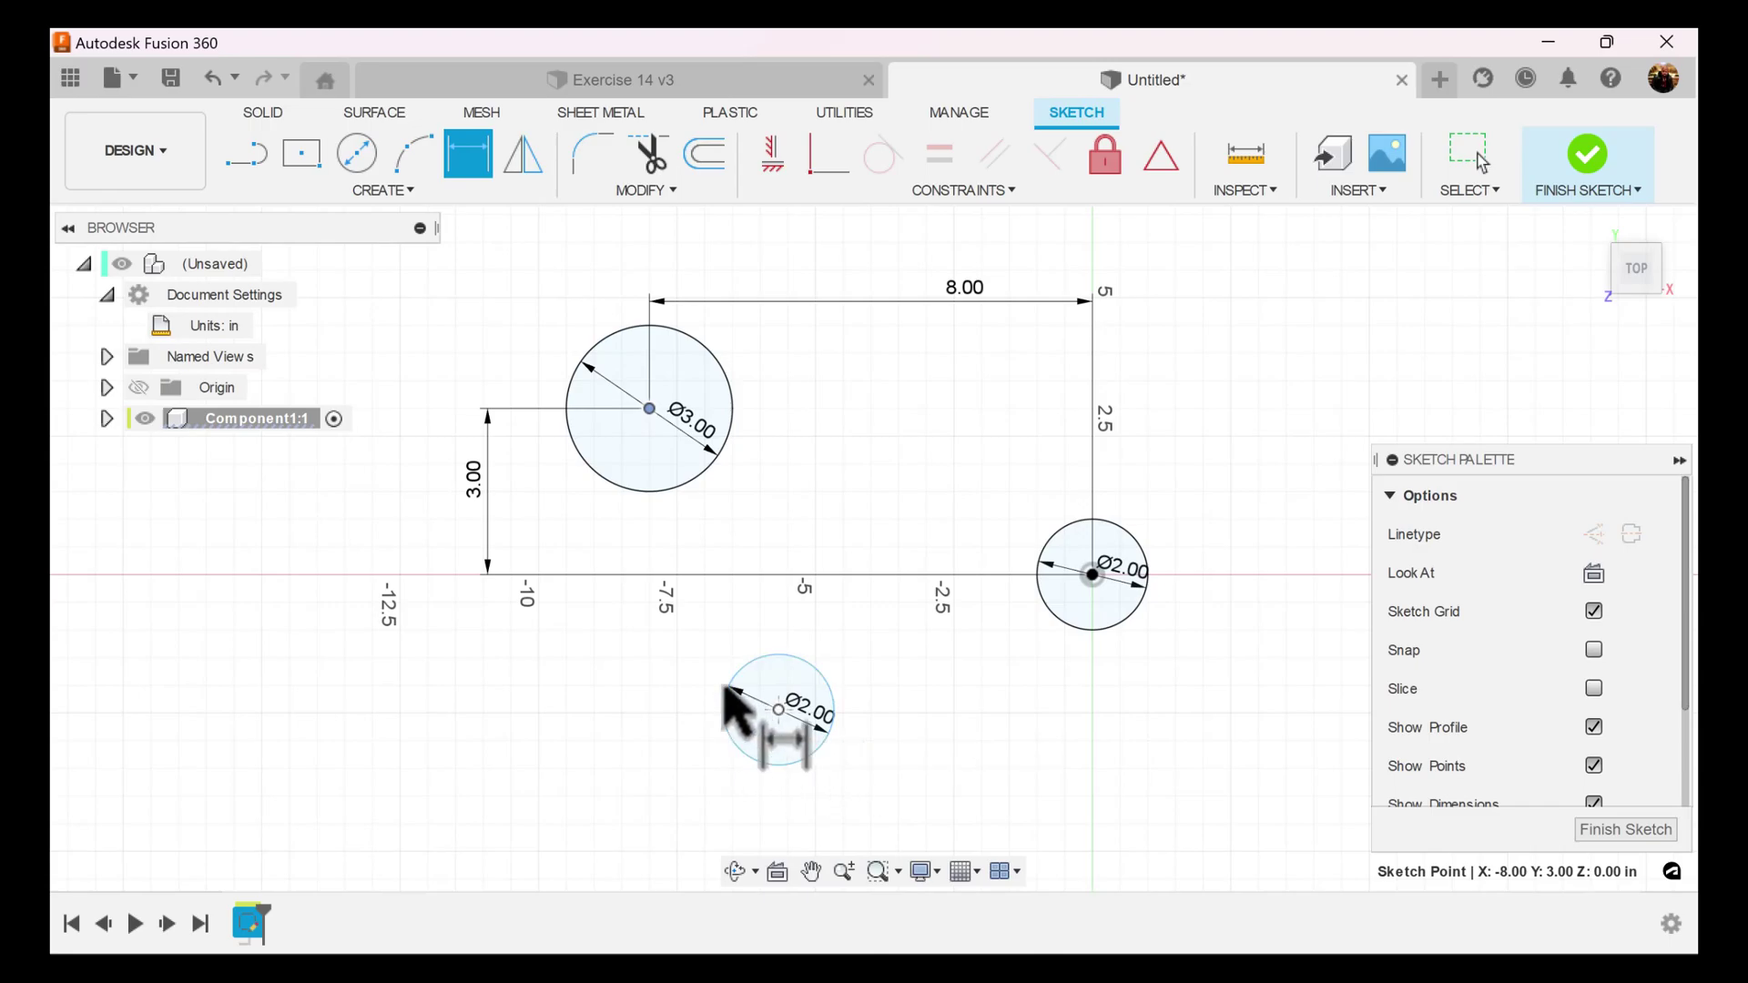
pyautogui.click(425, 523)
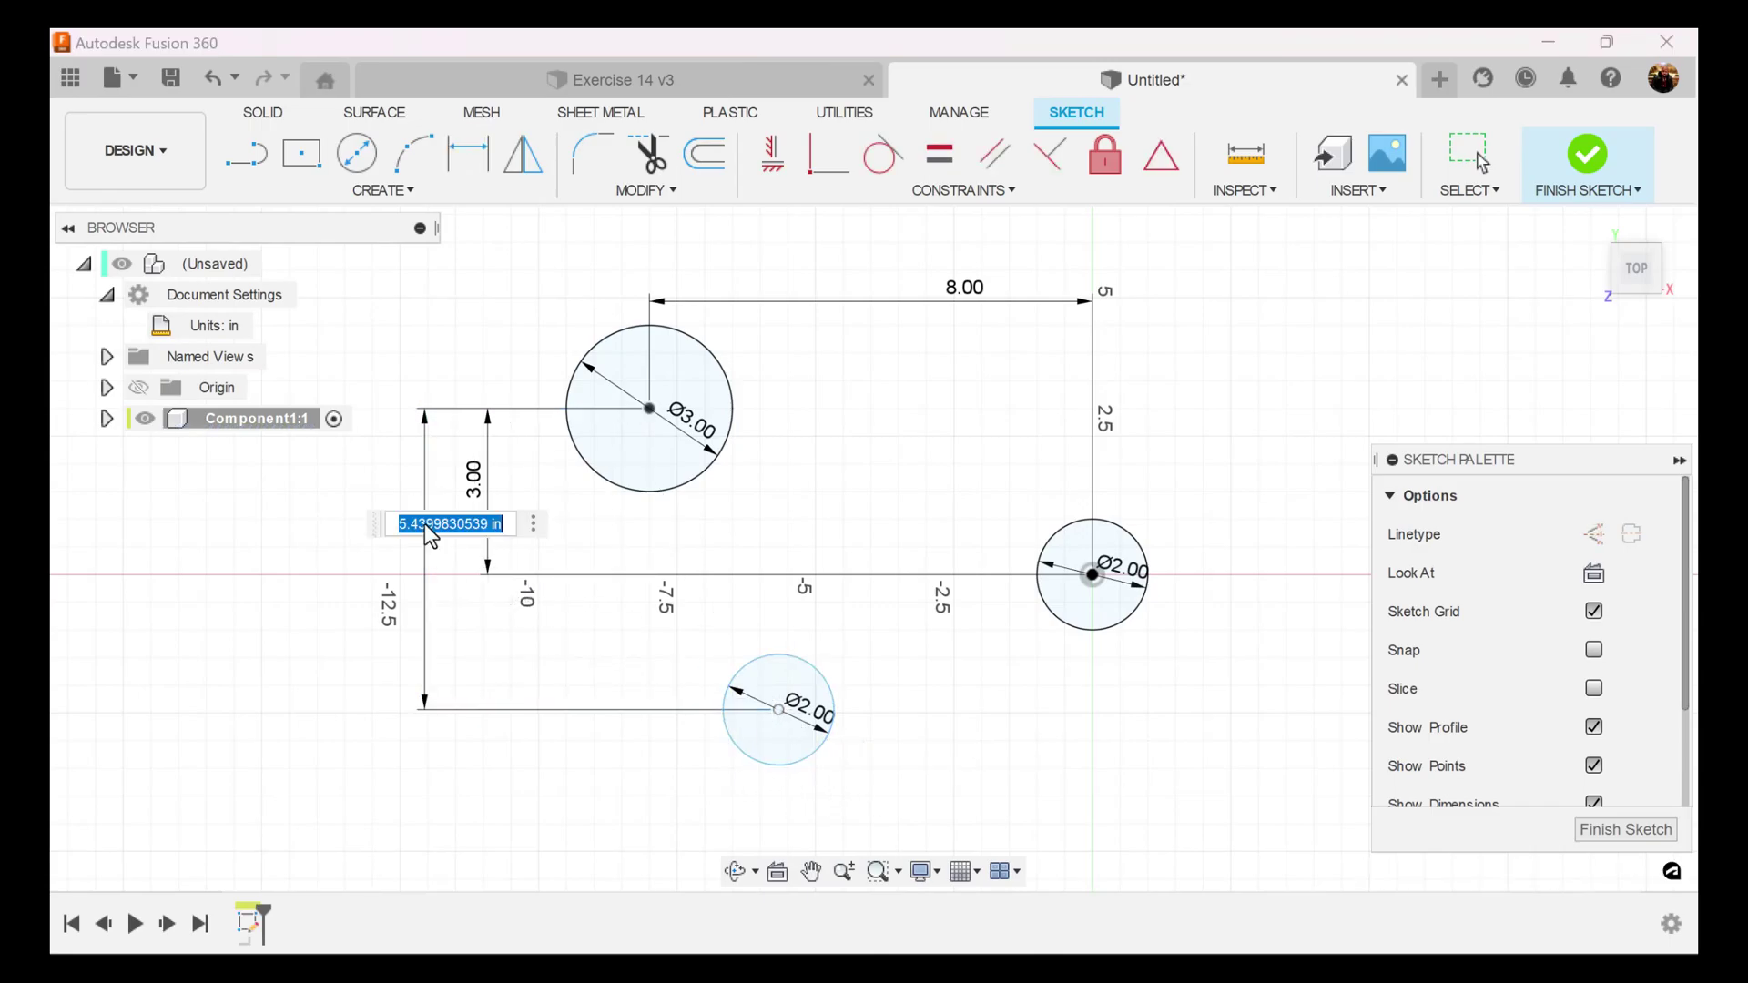
pyautogui.write('5')
pyautogui.press('Return')
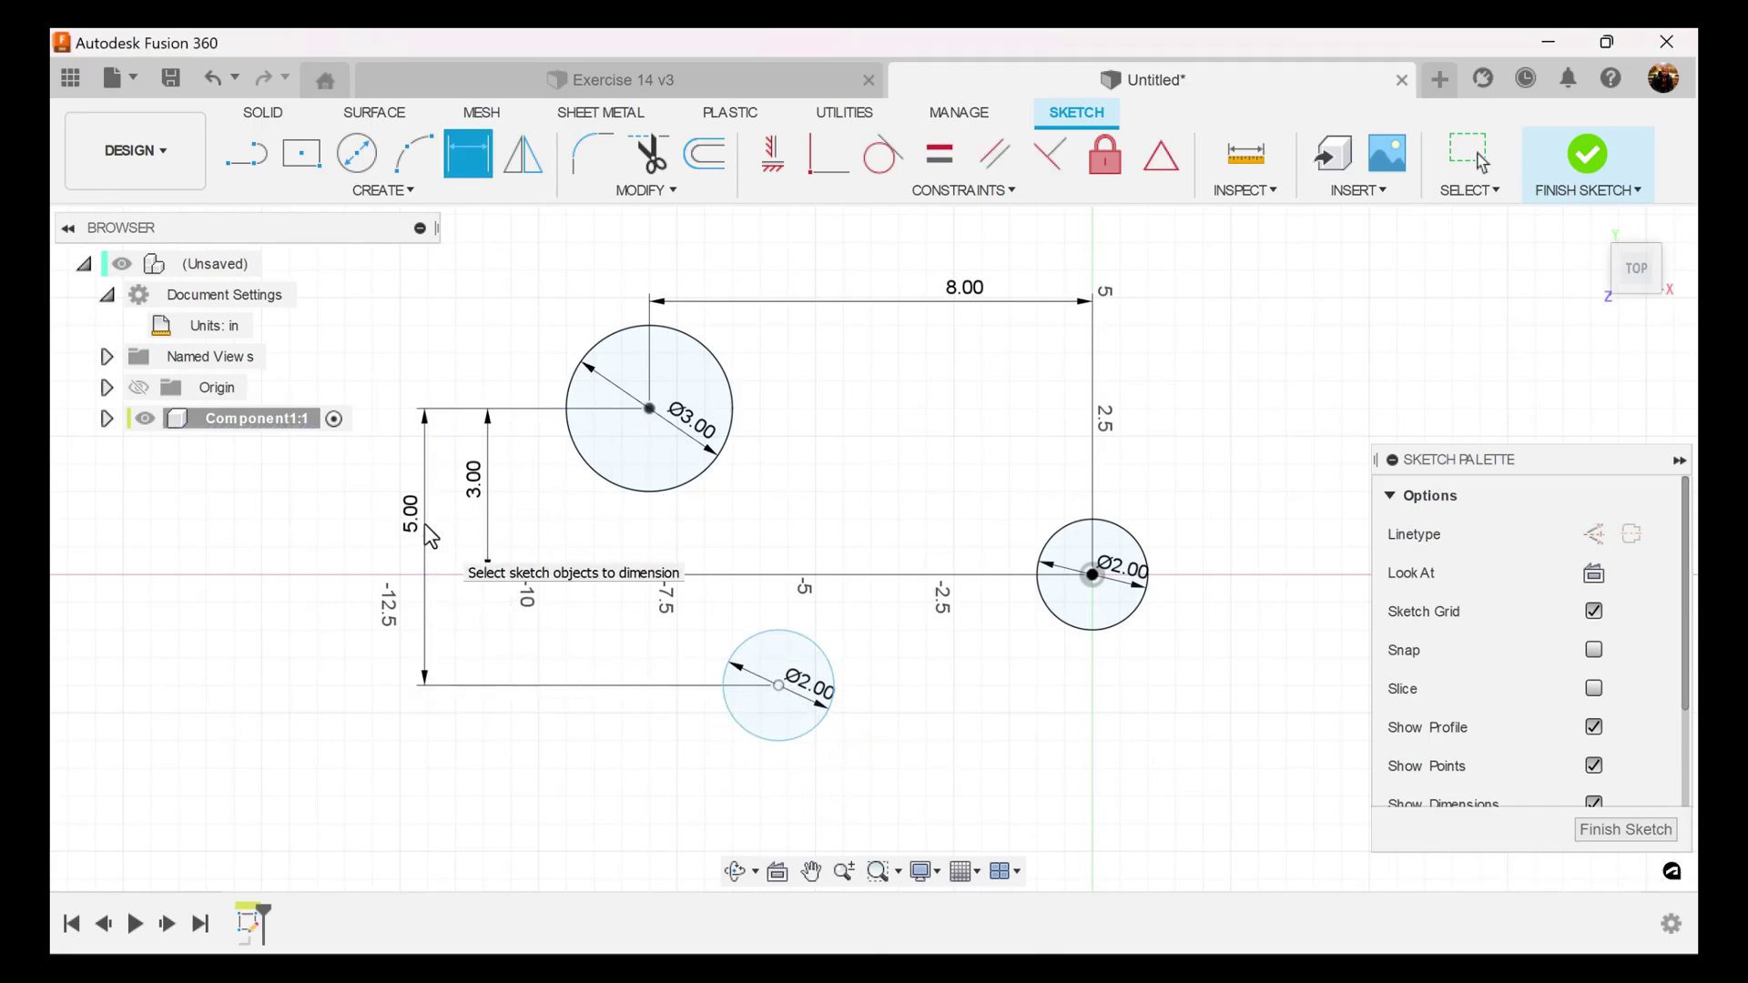
# Dimension the lower circle's centre 7.00 in left of the right circle's centre.
pyautogui.click(779, 685)
pyautogui.click(1093, 574)
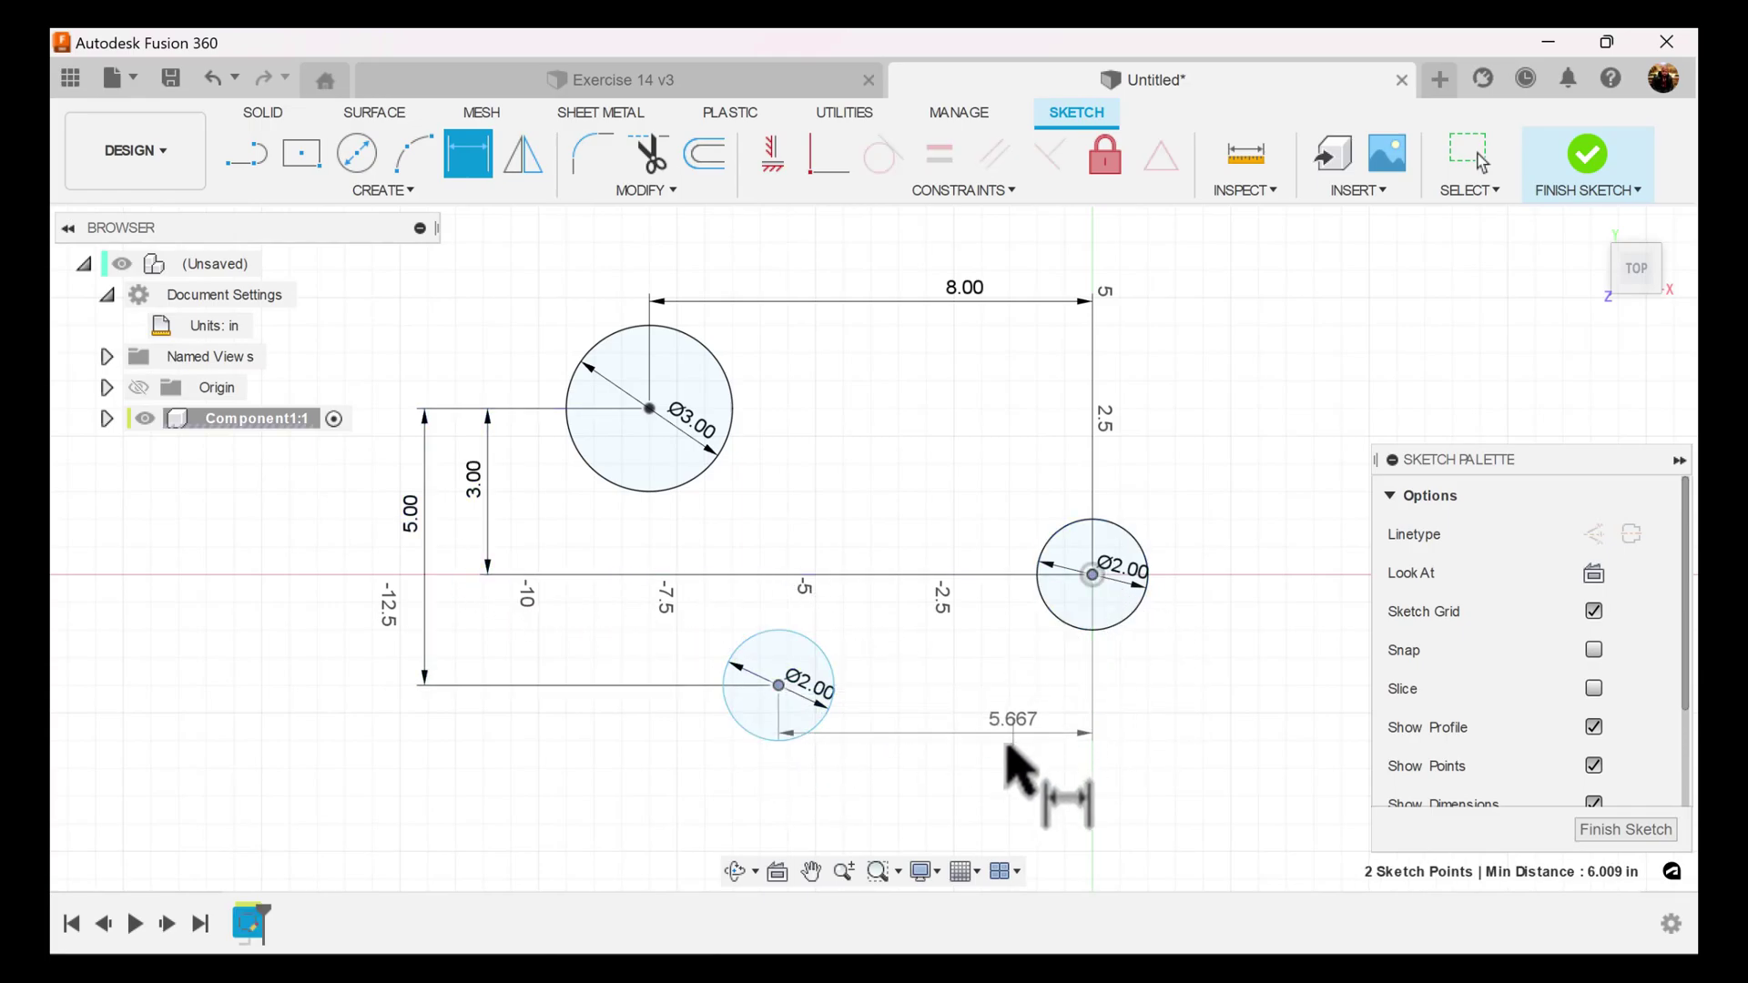
pyautogui.click(991, 766)
pyautogui.write('7')
pyautogui.press('Return')
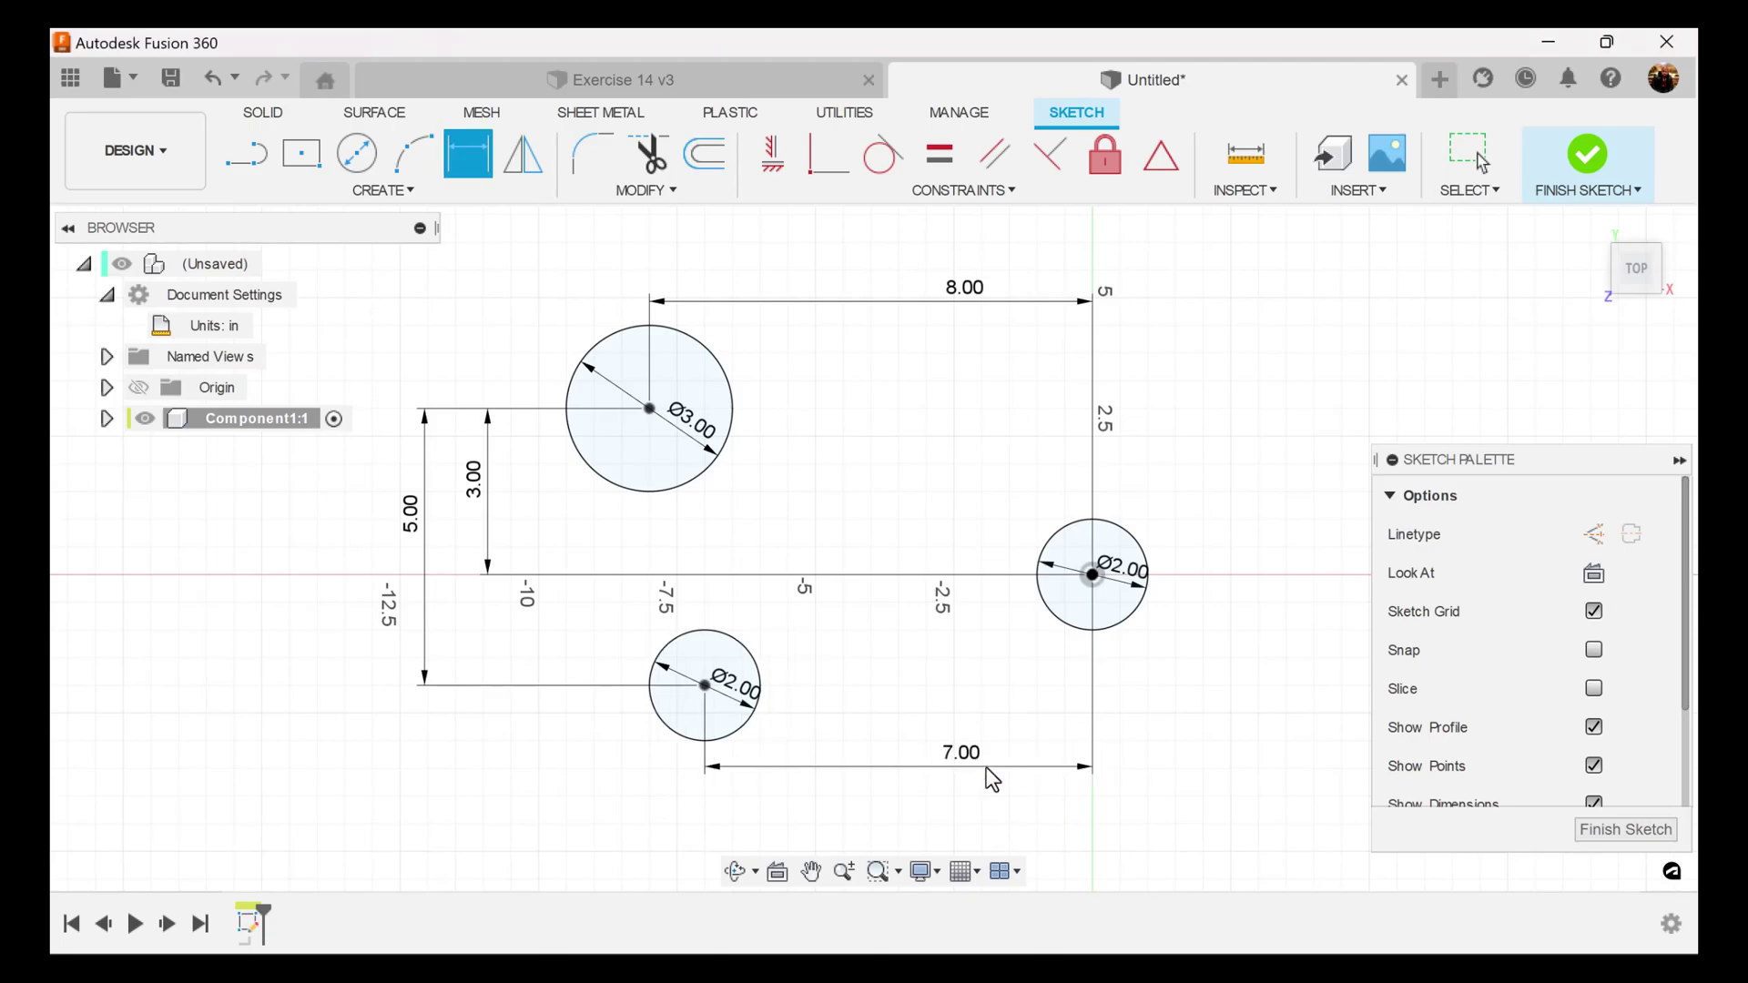
pyautogui.moveTo(1178, 695); pyautogui.dragTo(1150, 693, button='middle')
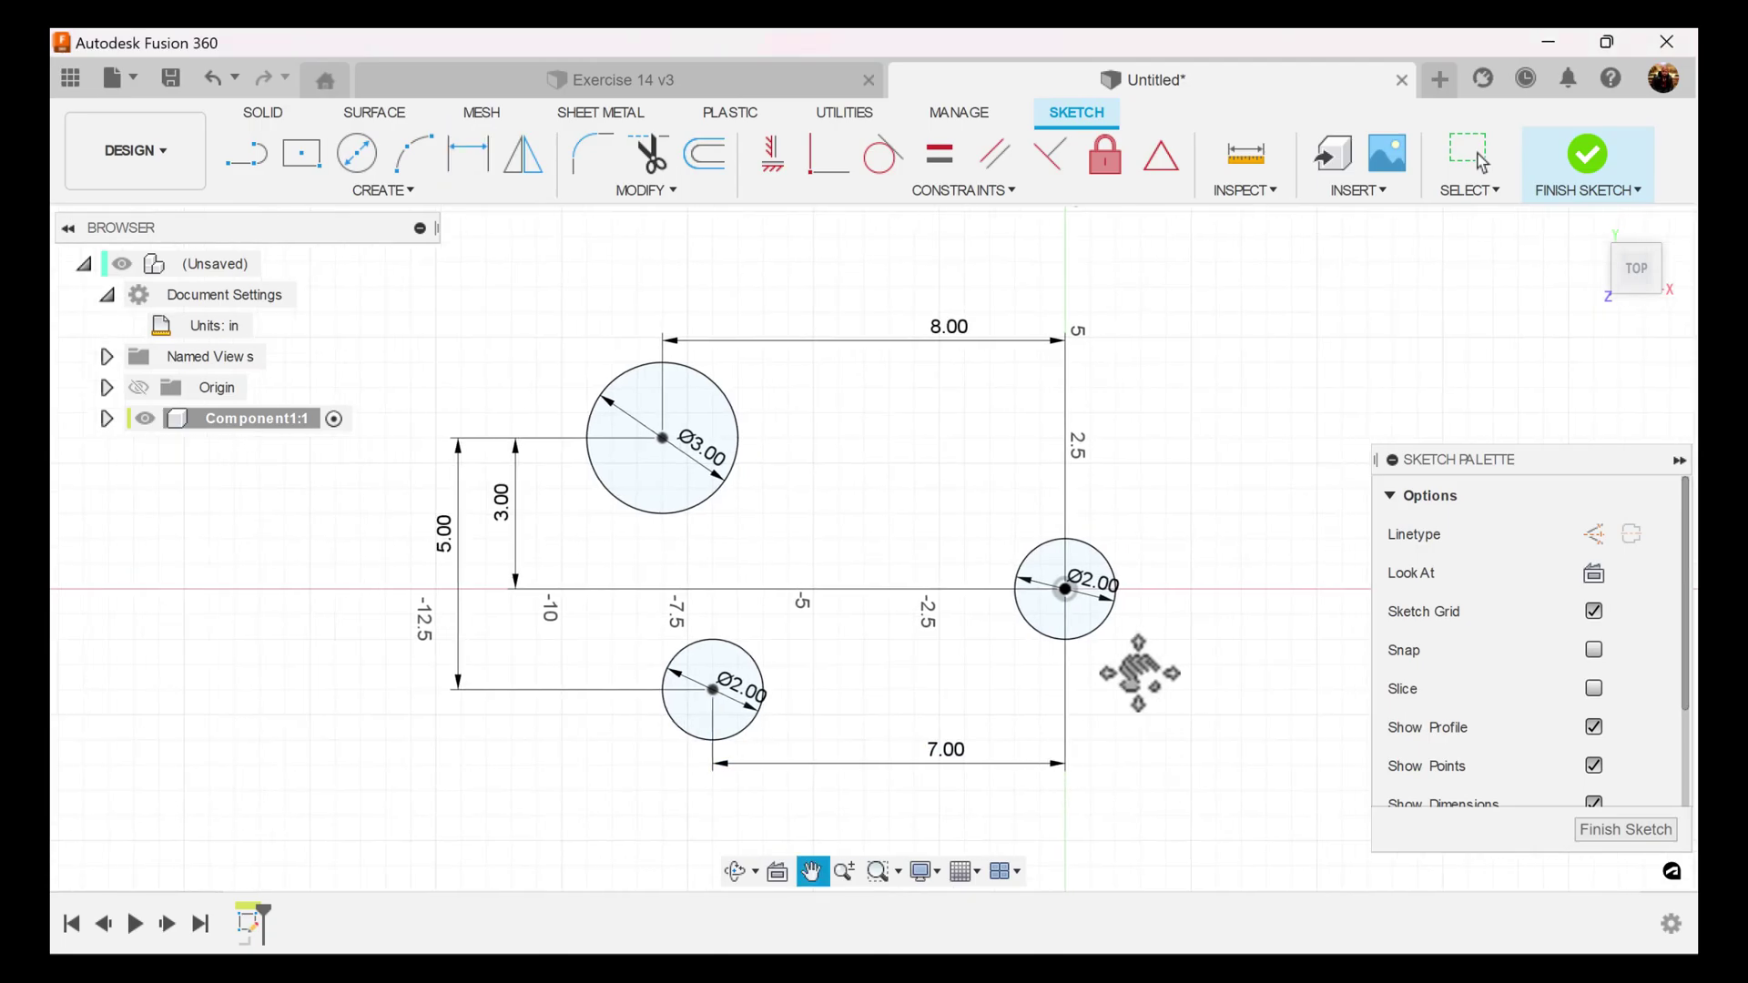
# Offset the Ø3.00 circle 0.25 in to its inside.
pyautogui.click(715, 163)
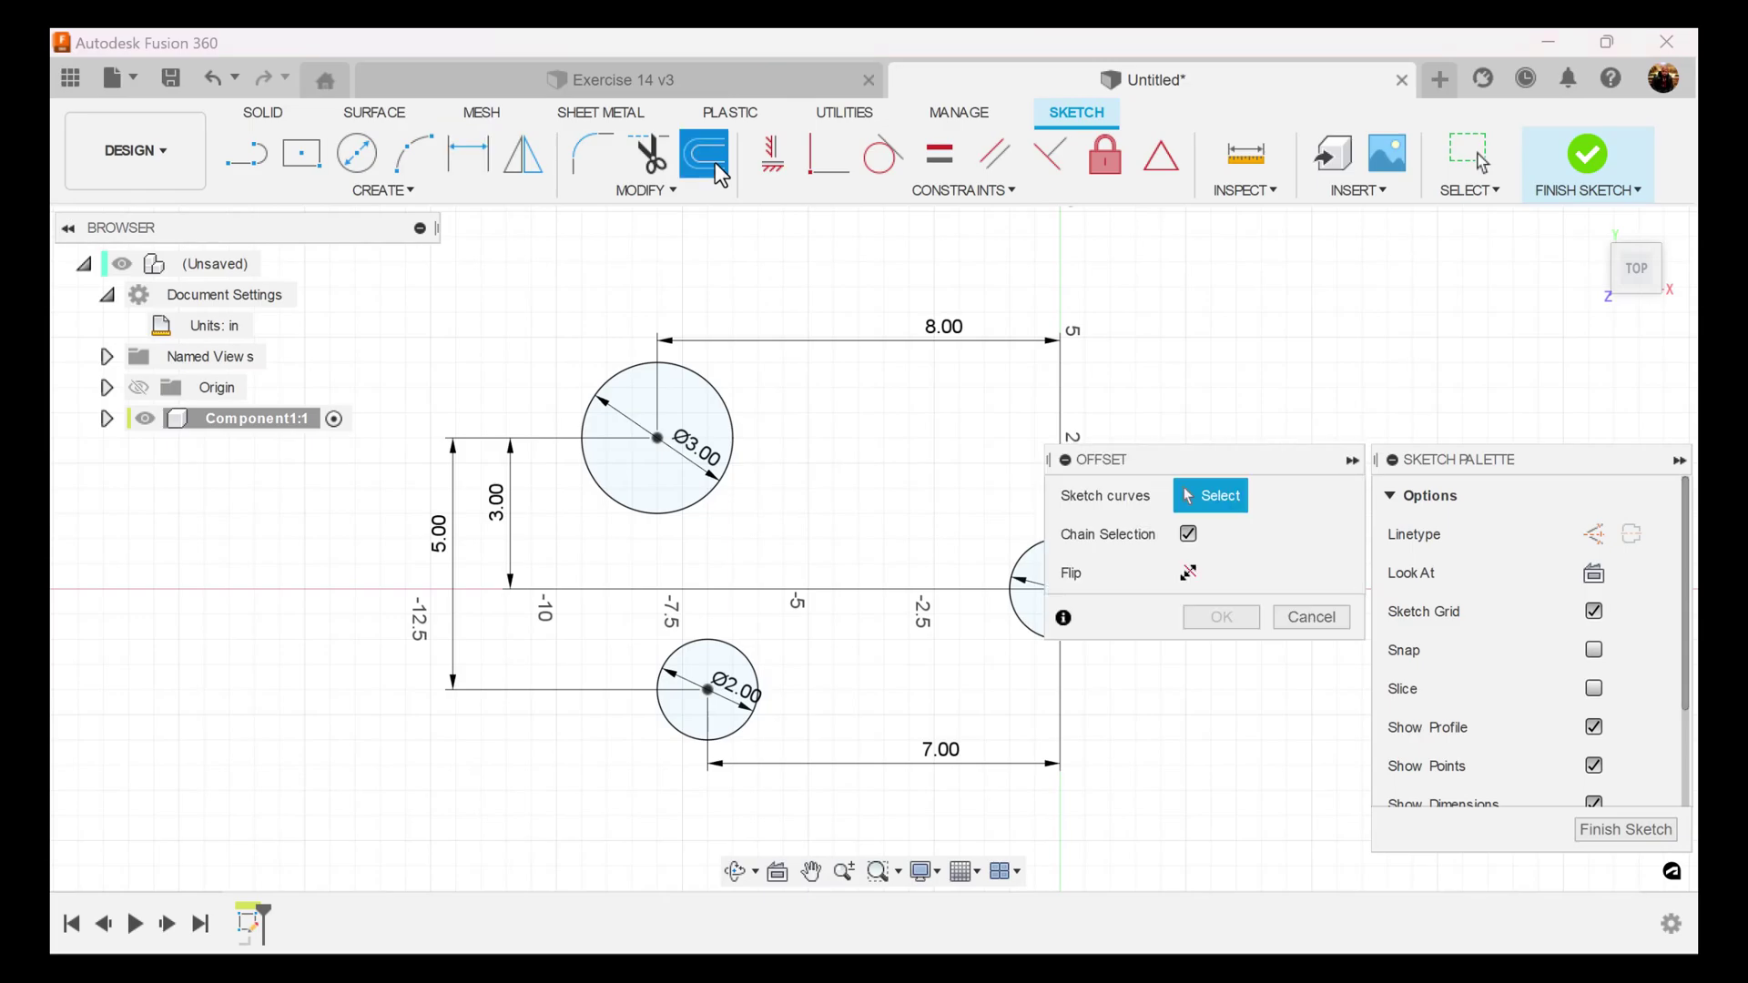
pyautogui.click(713, 392)
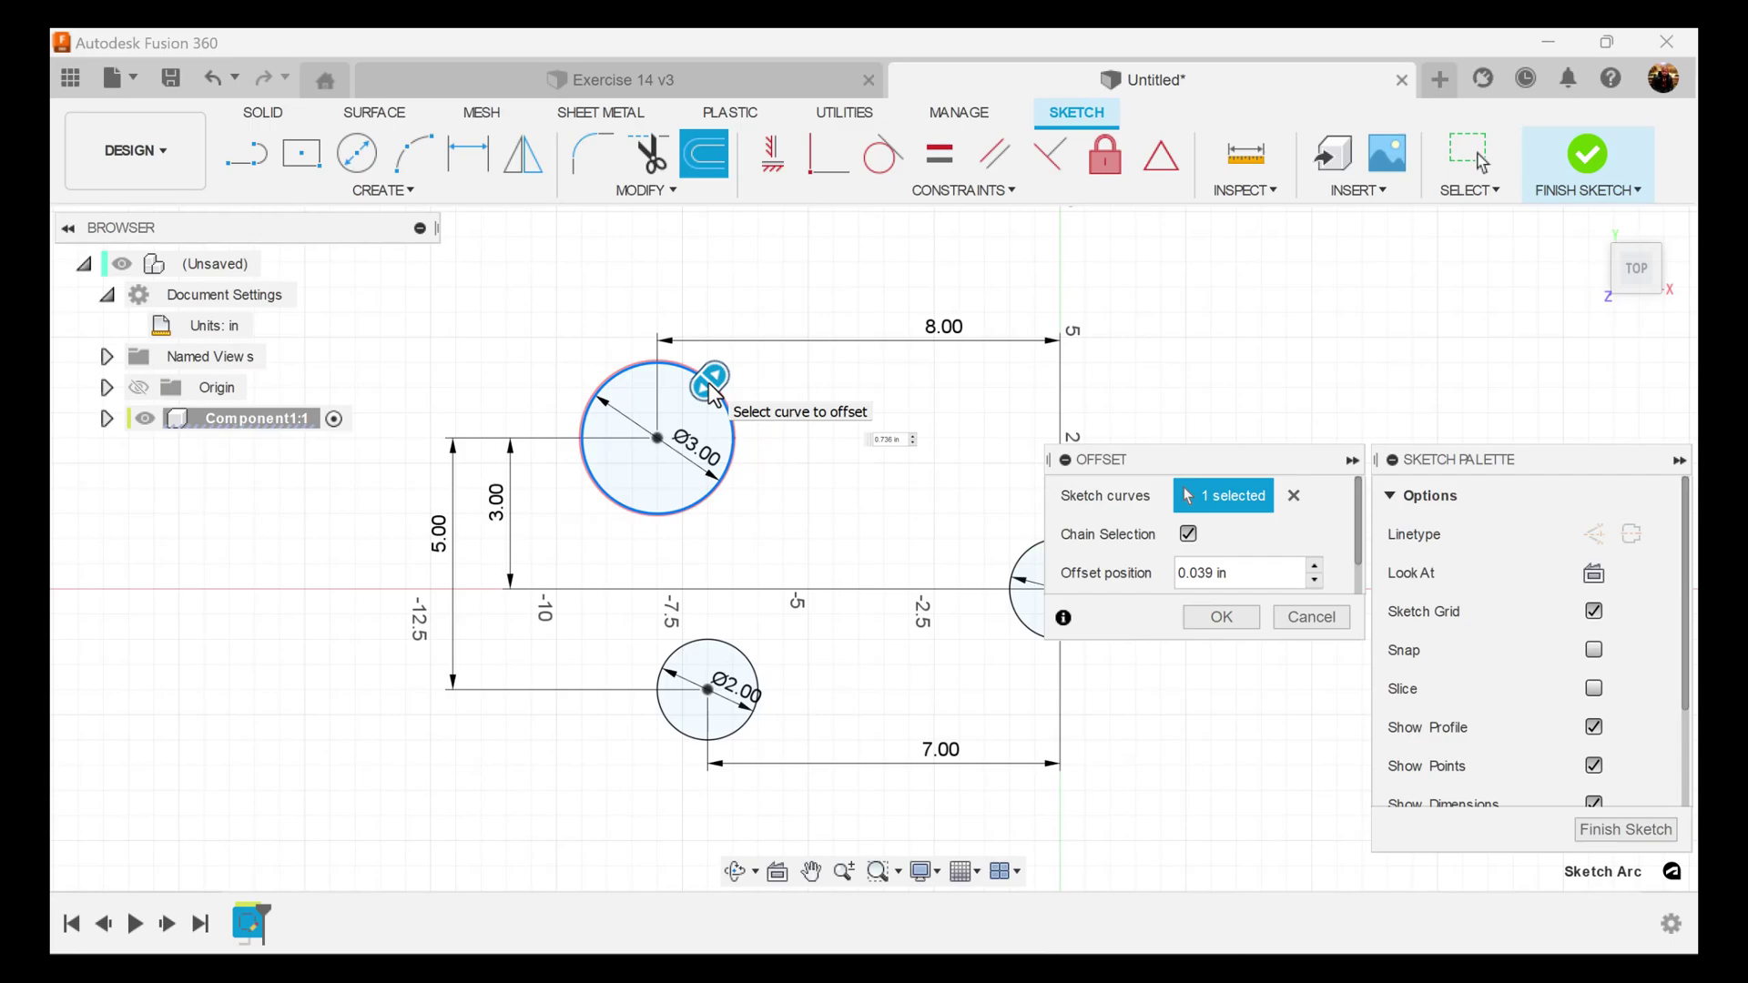
pyautogui.moveTo(711, 383); pyautogui.dragTo(719, 371)
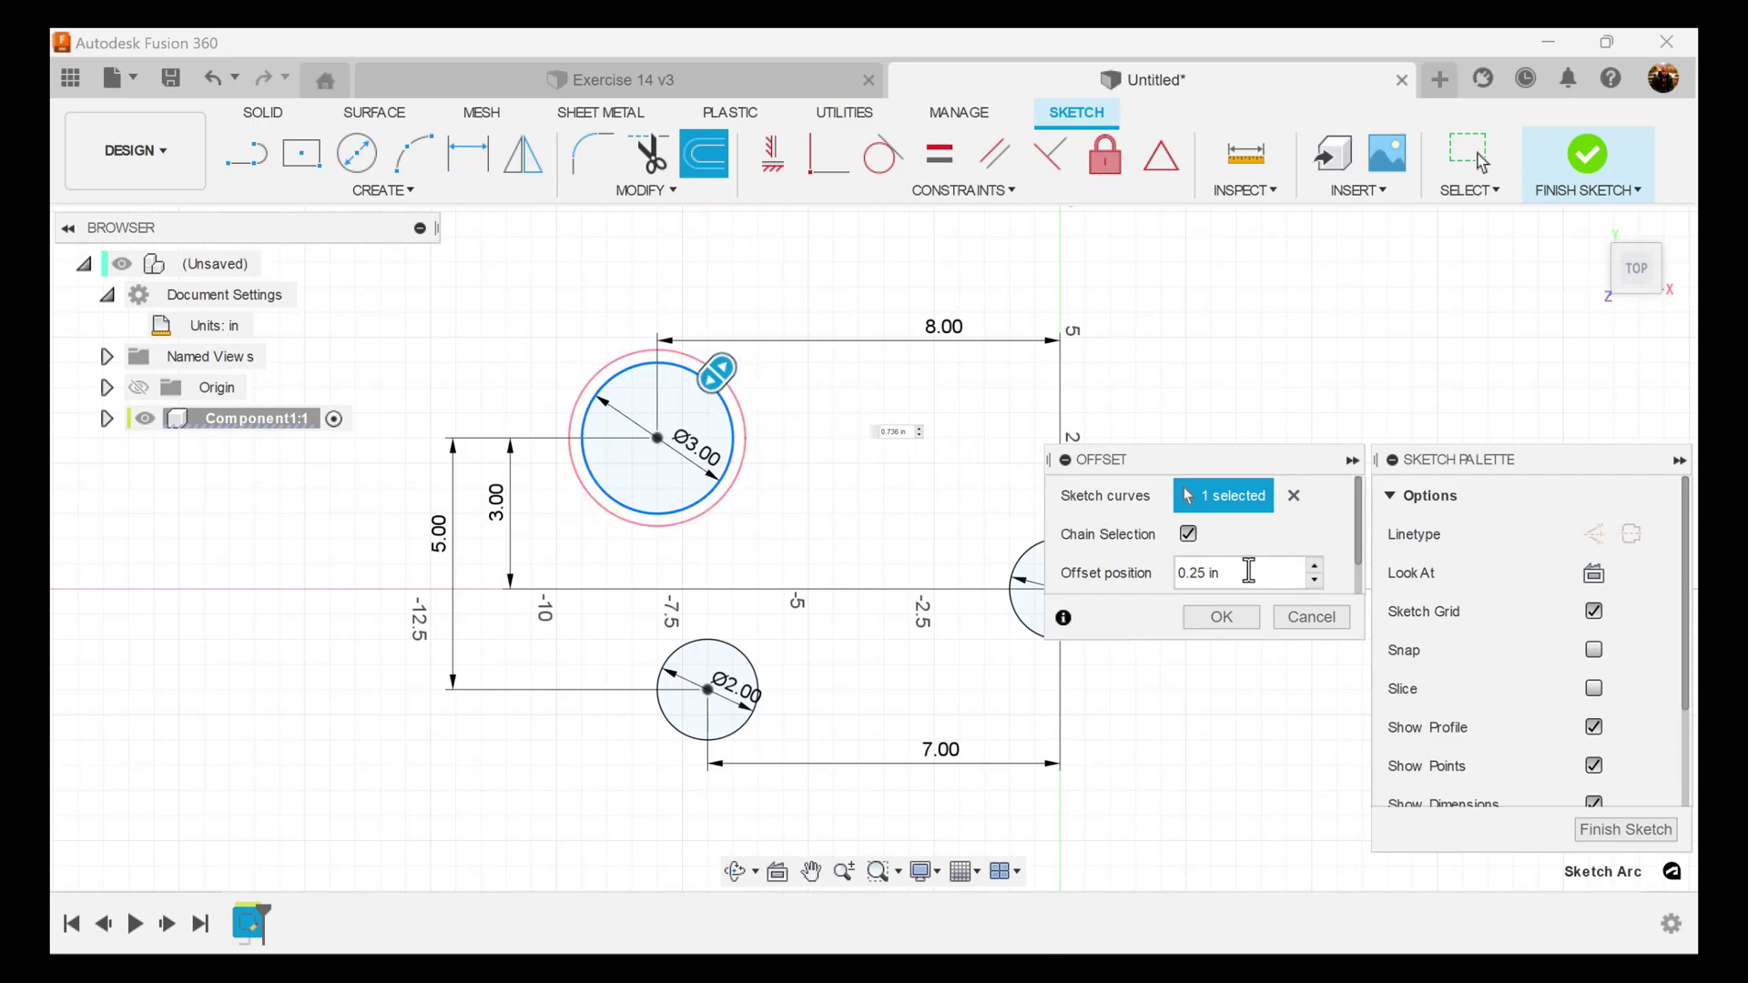
pyautogui.scroll(-1, 1246, 571)
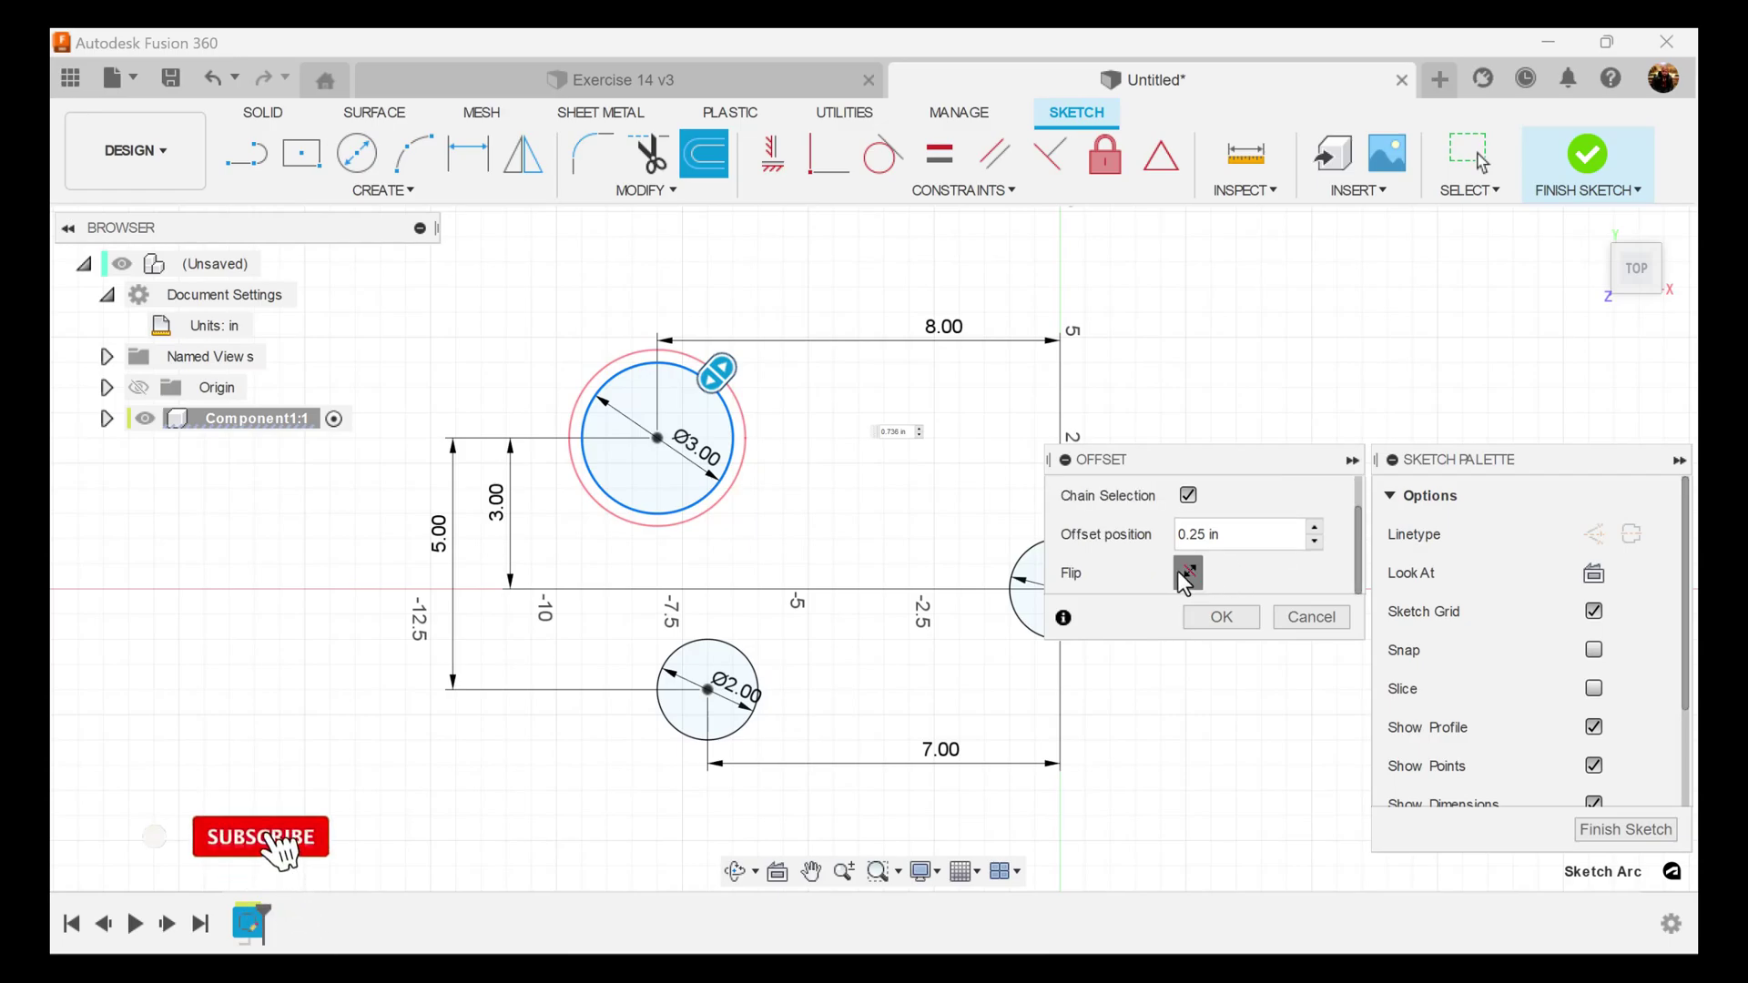
pyautogui.click(1187, 573)
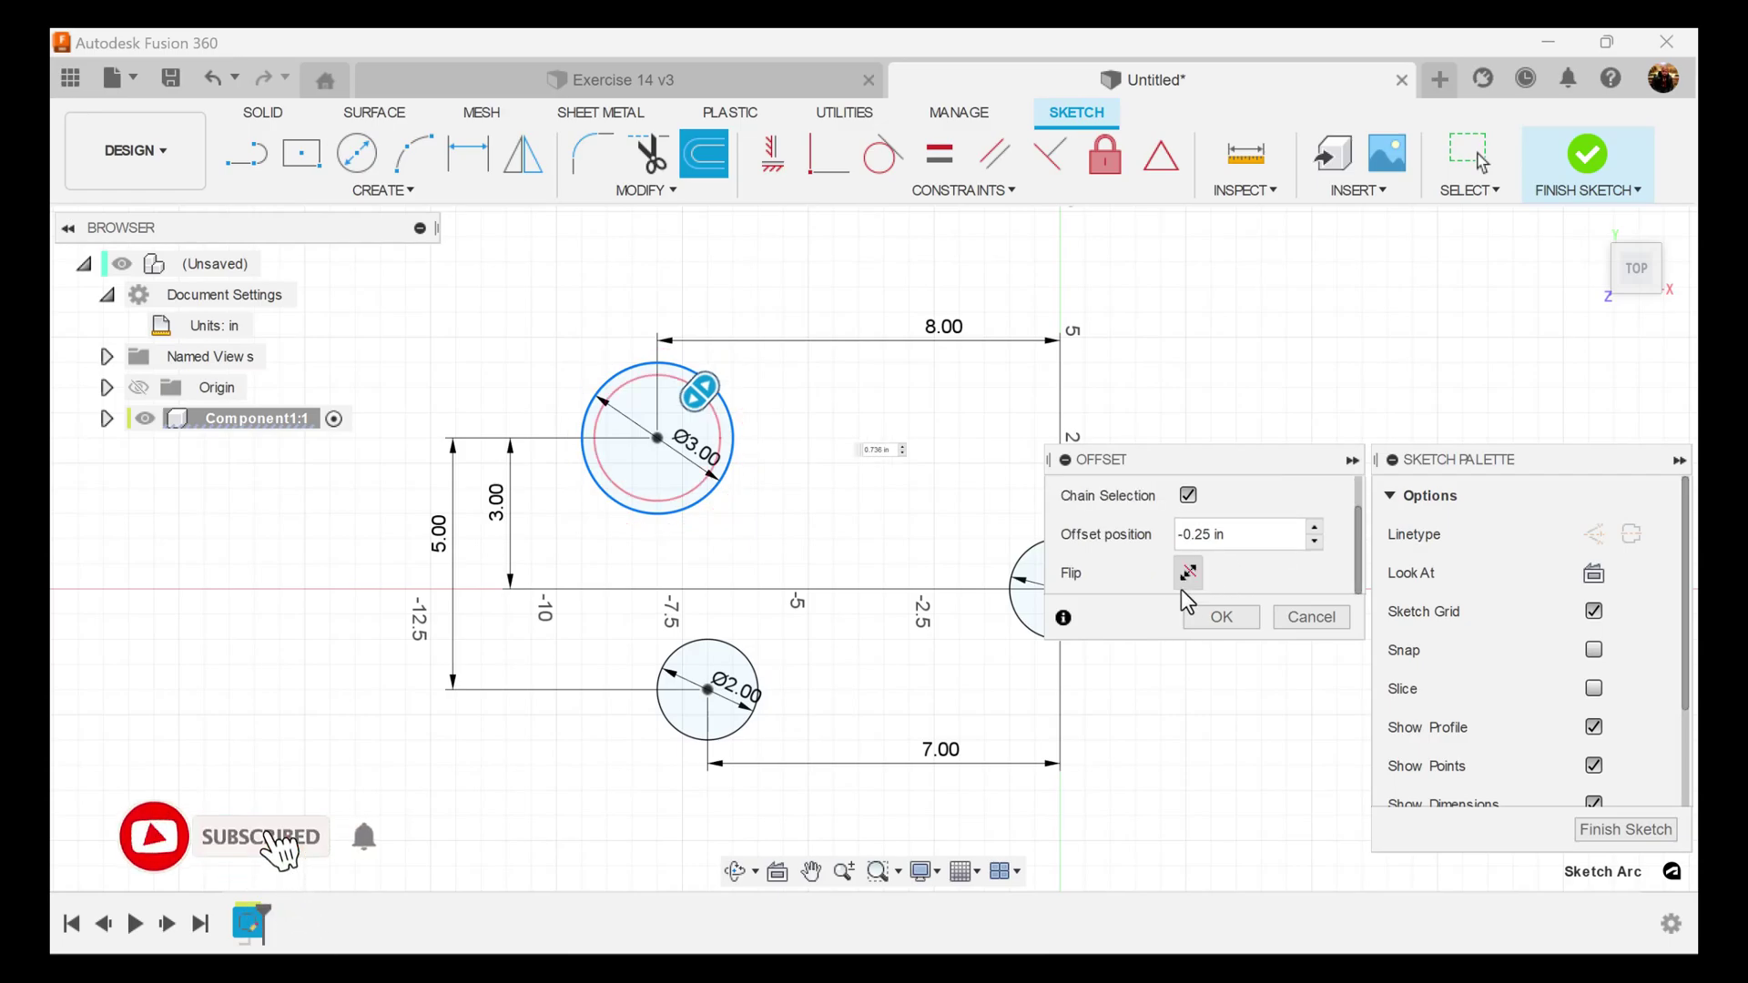
pyautogui.click(1223, 618)
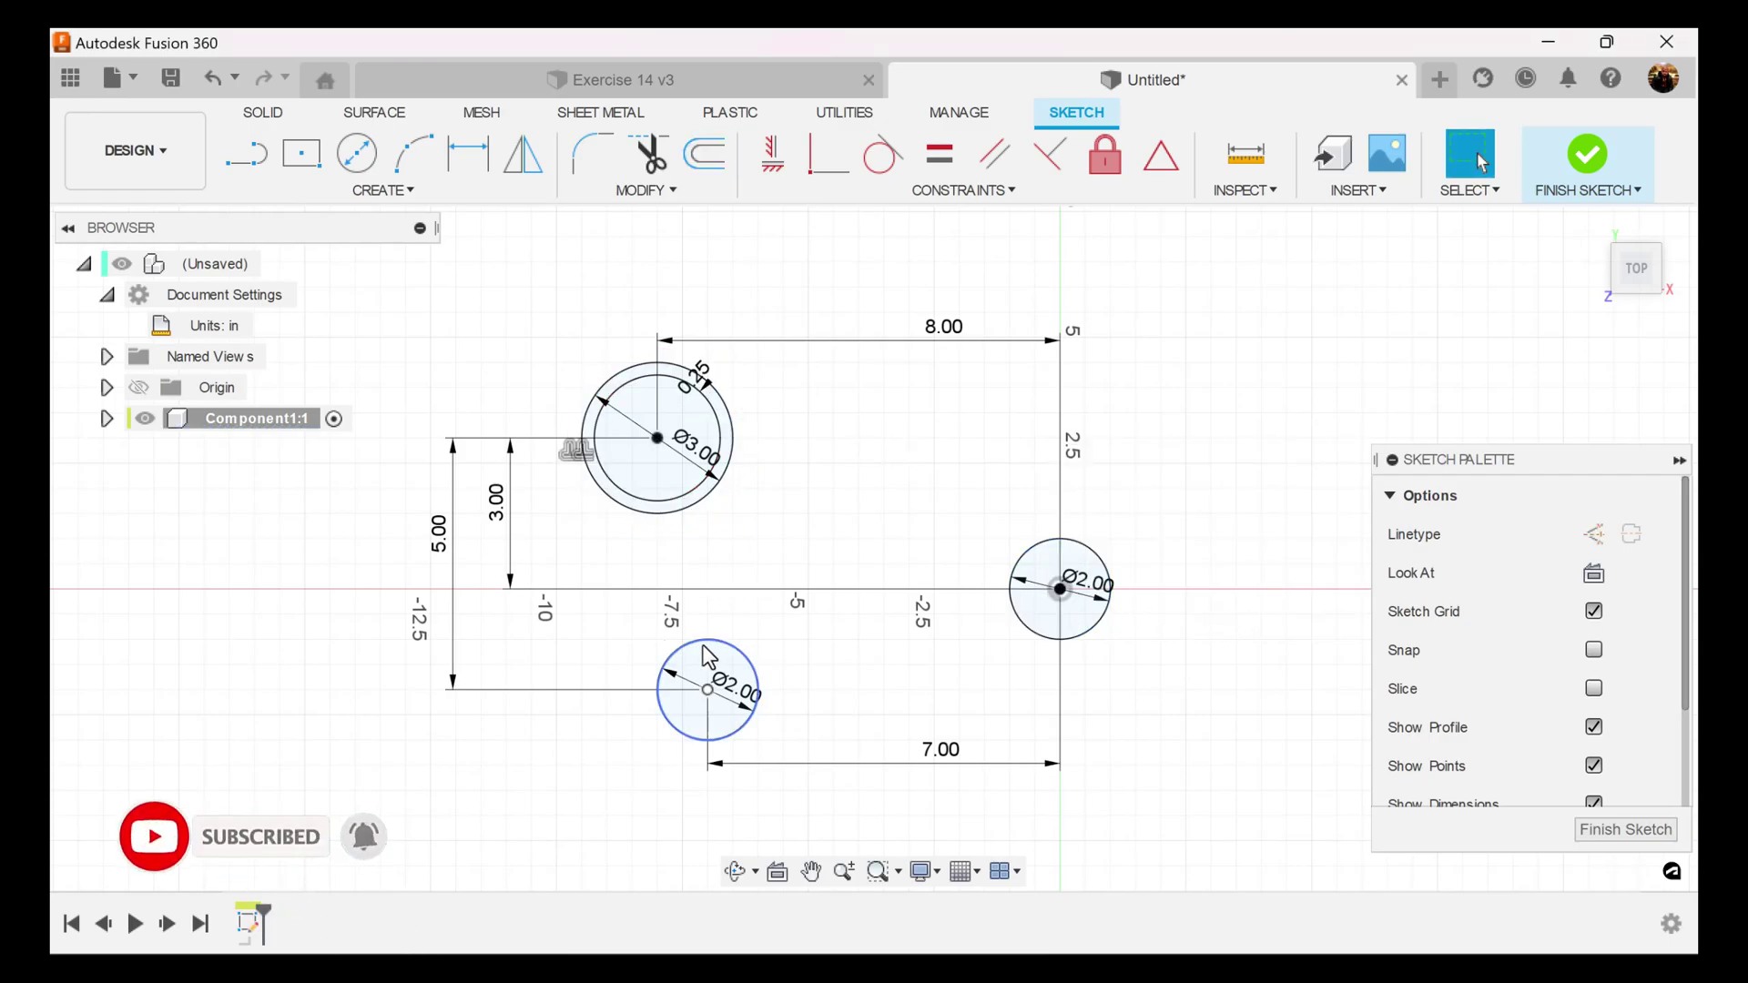
# Offset the lower circle 0.25 in inward and the right circle 0.25 in outward.
pyautogui.click(707, 156)
pyautogui.scroll(3, 772, 567)
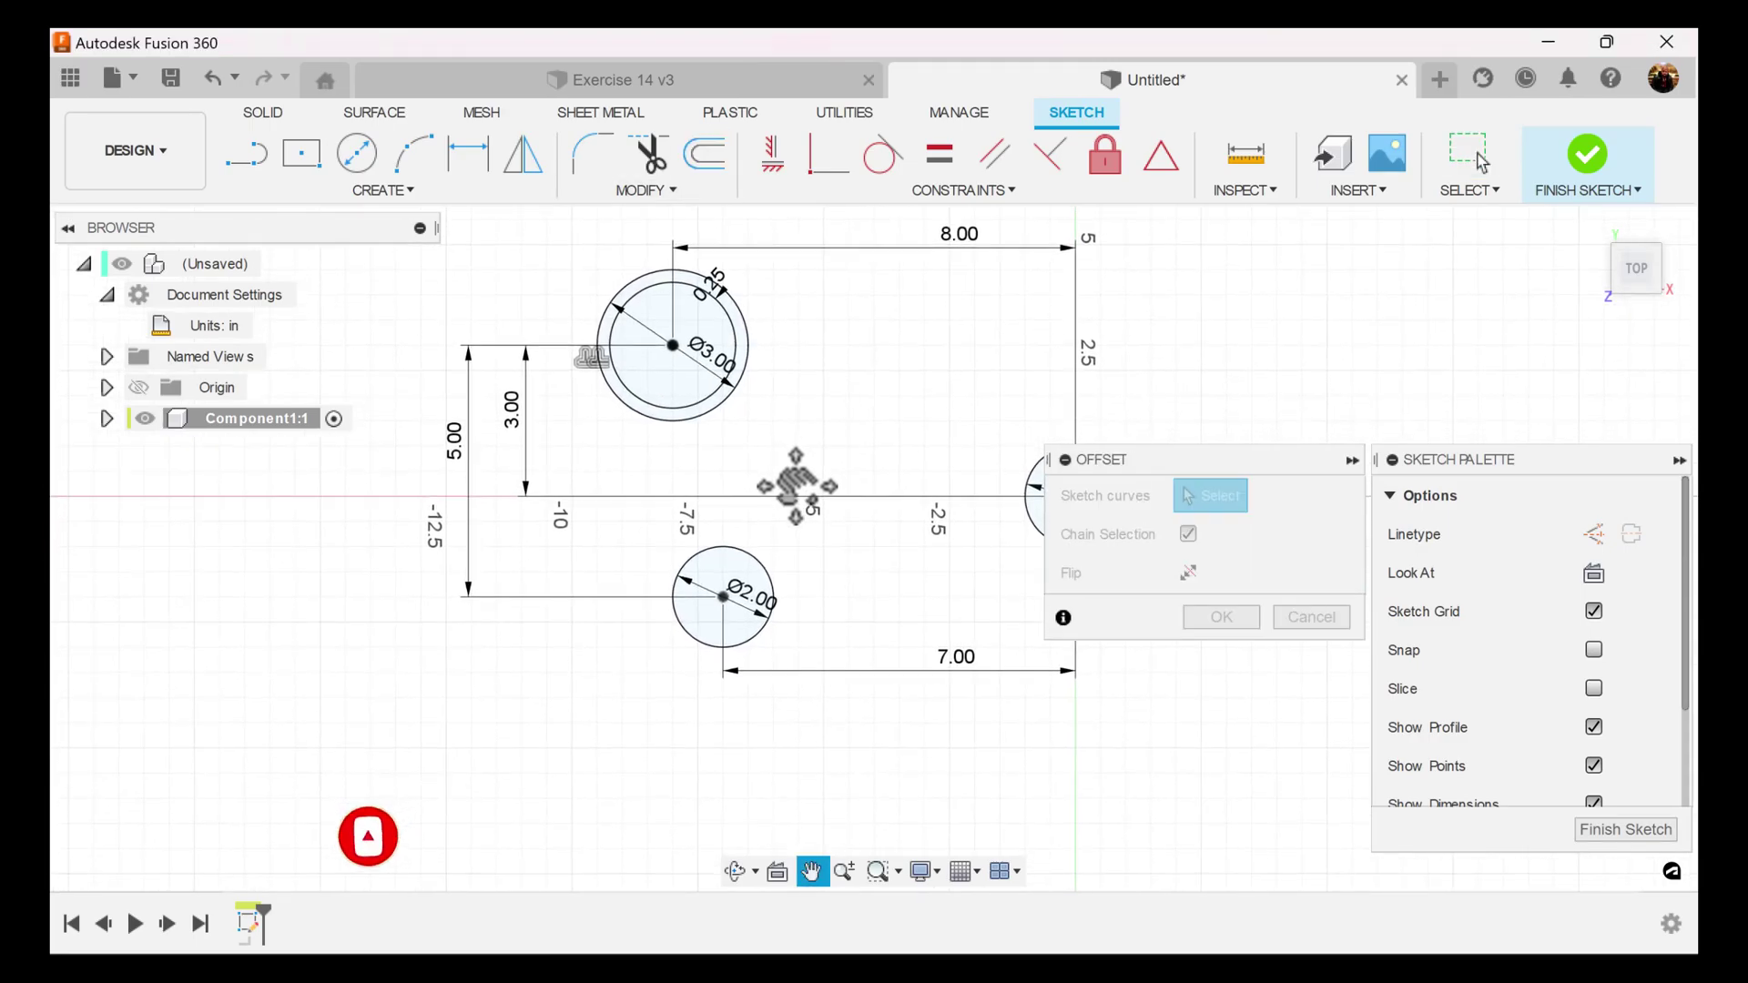
pyautogui.click(749, 574)
pyautogui.write('-.2')
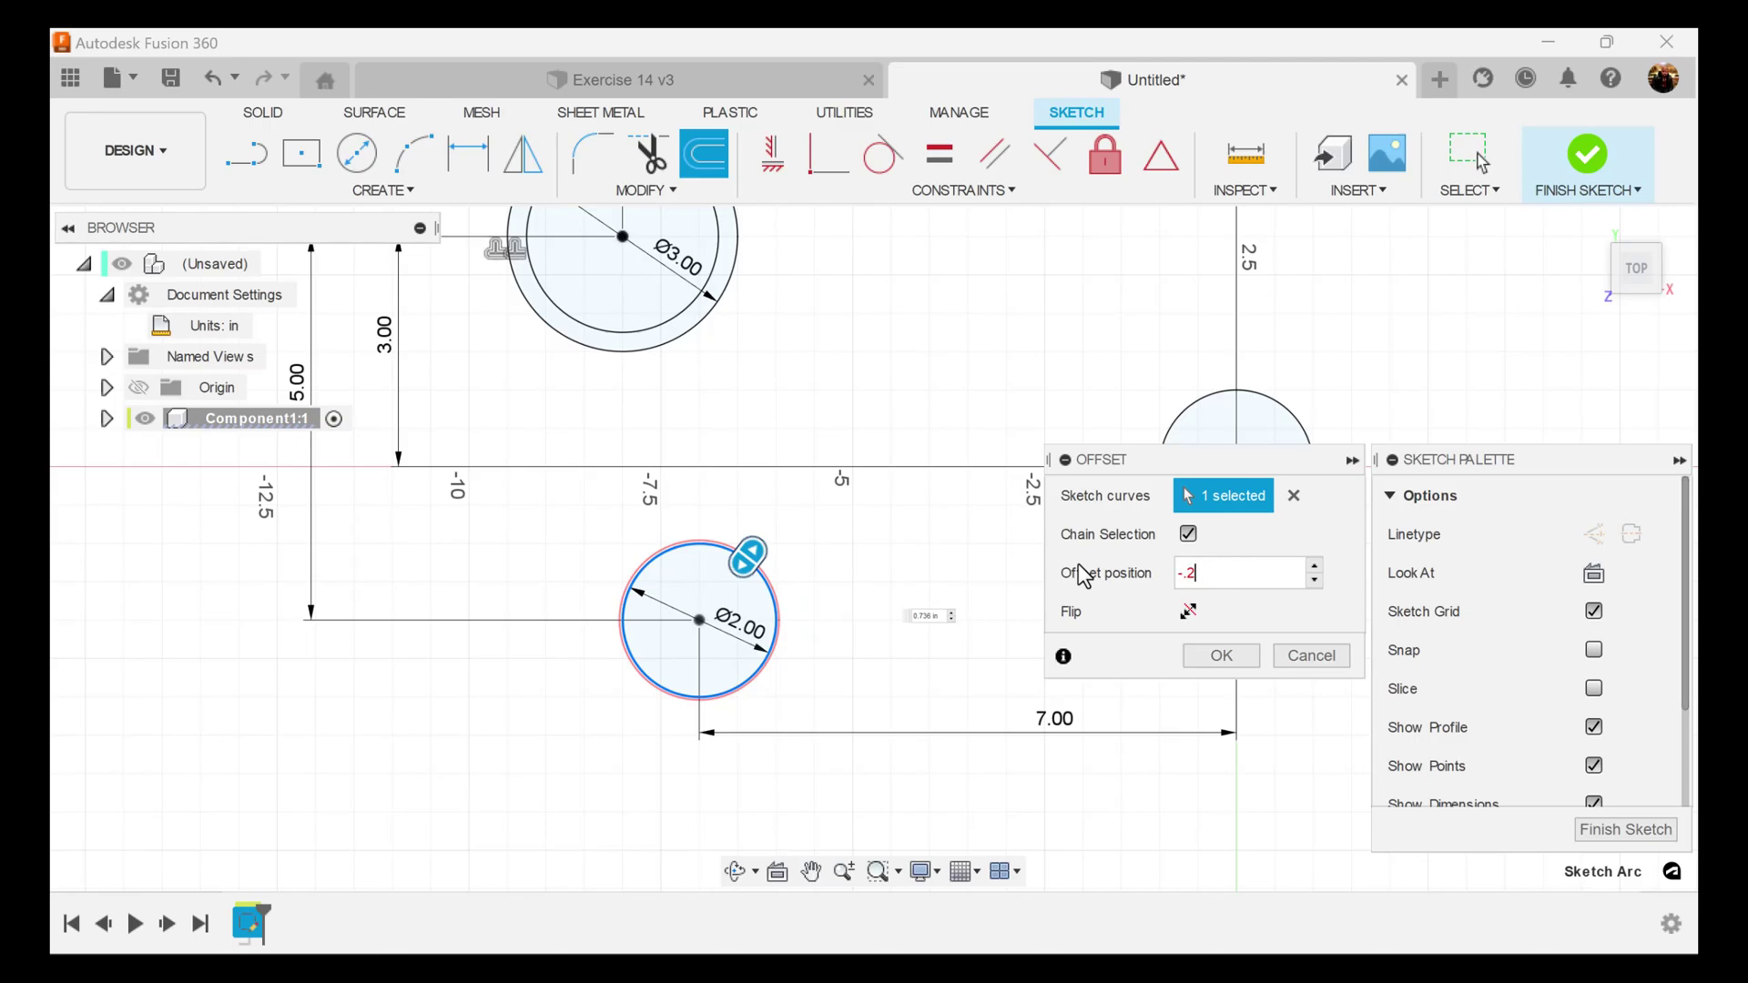
pyautogui.write('5')
pyautogui.click(1206, 655)
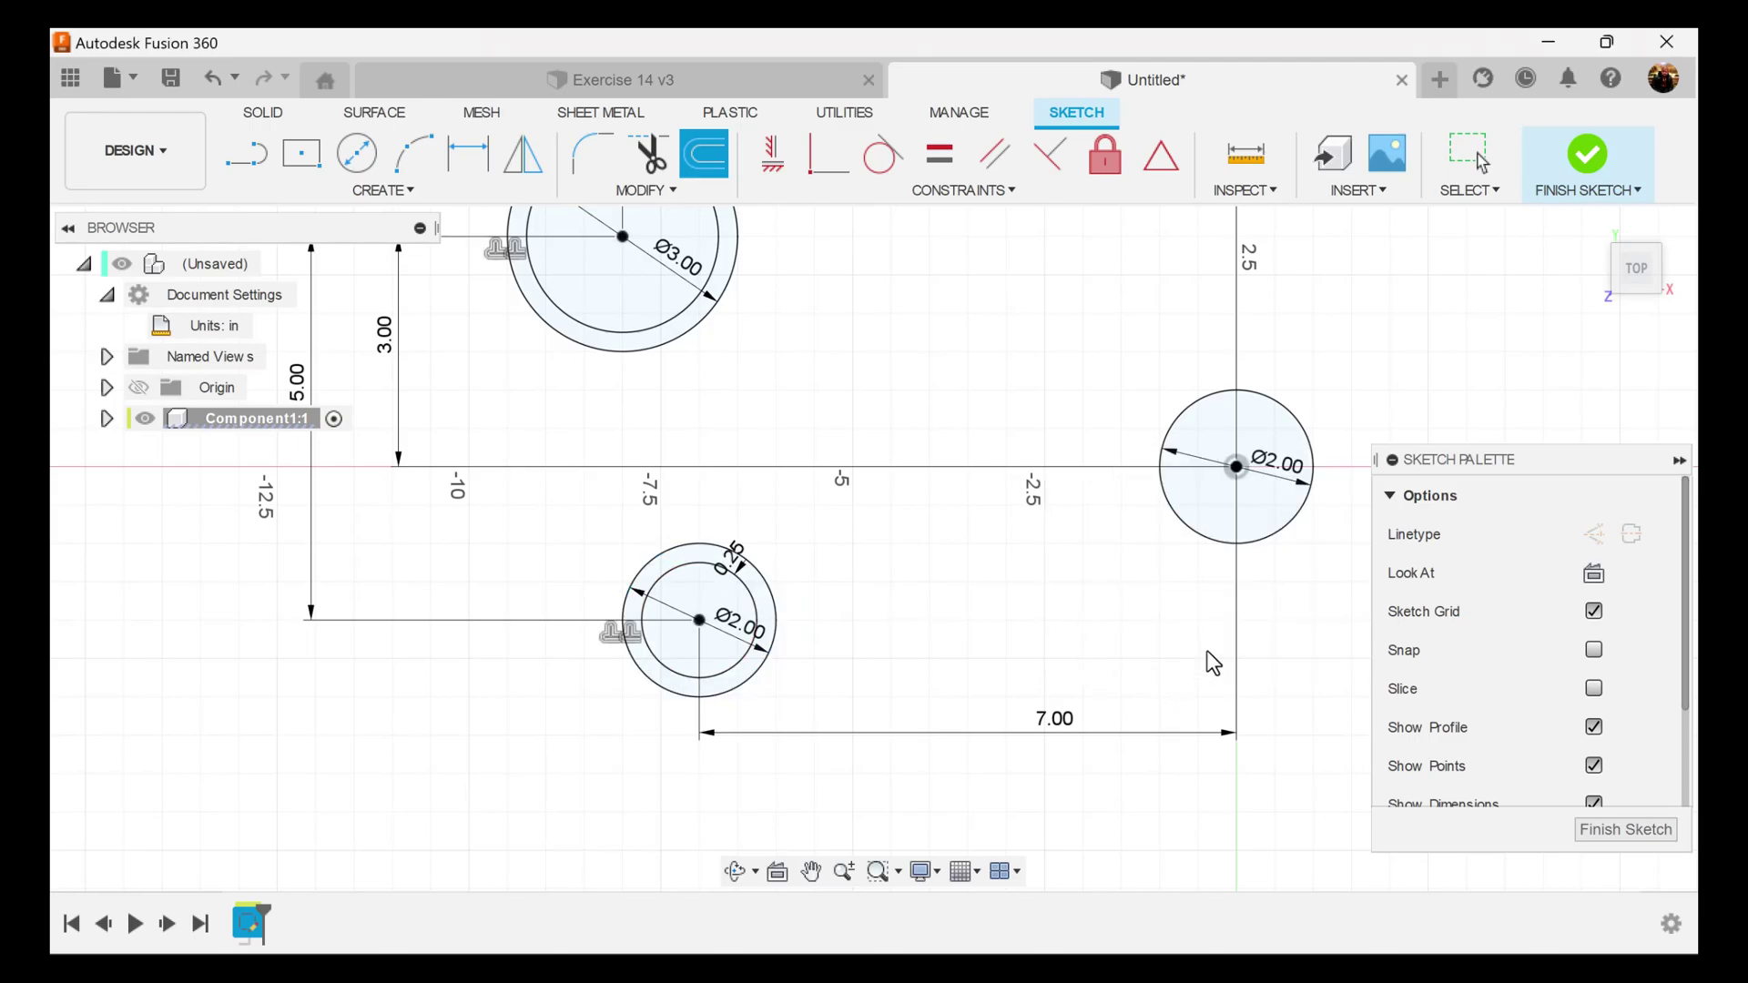
pyautogui.scroll(-3, 1091, 414)
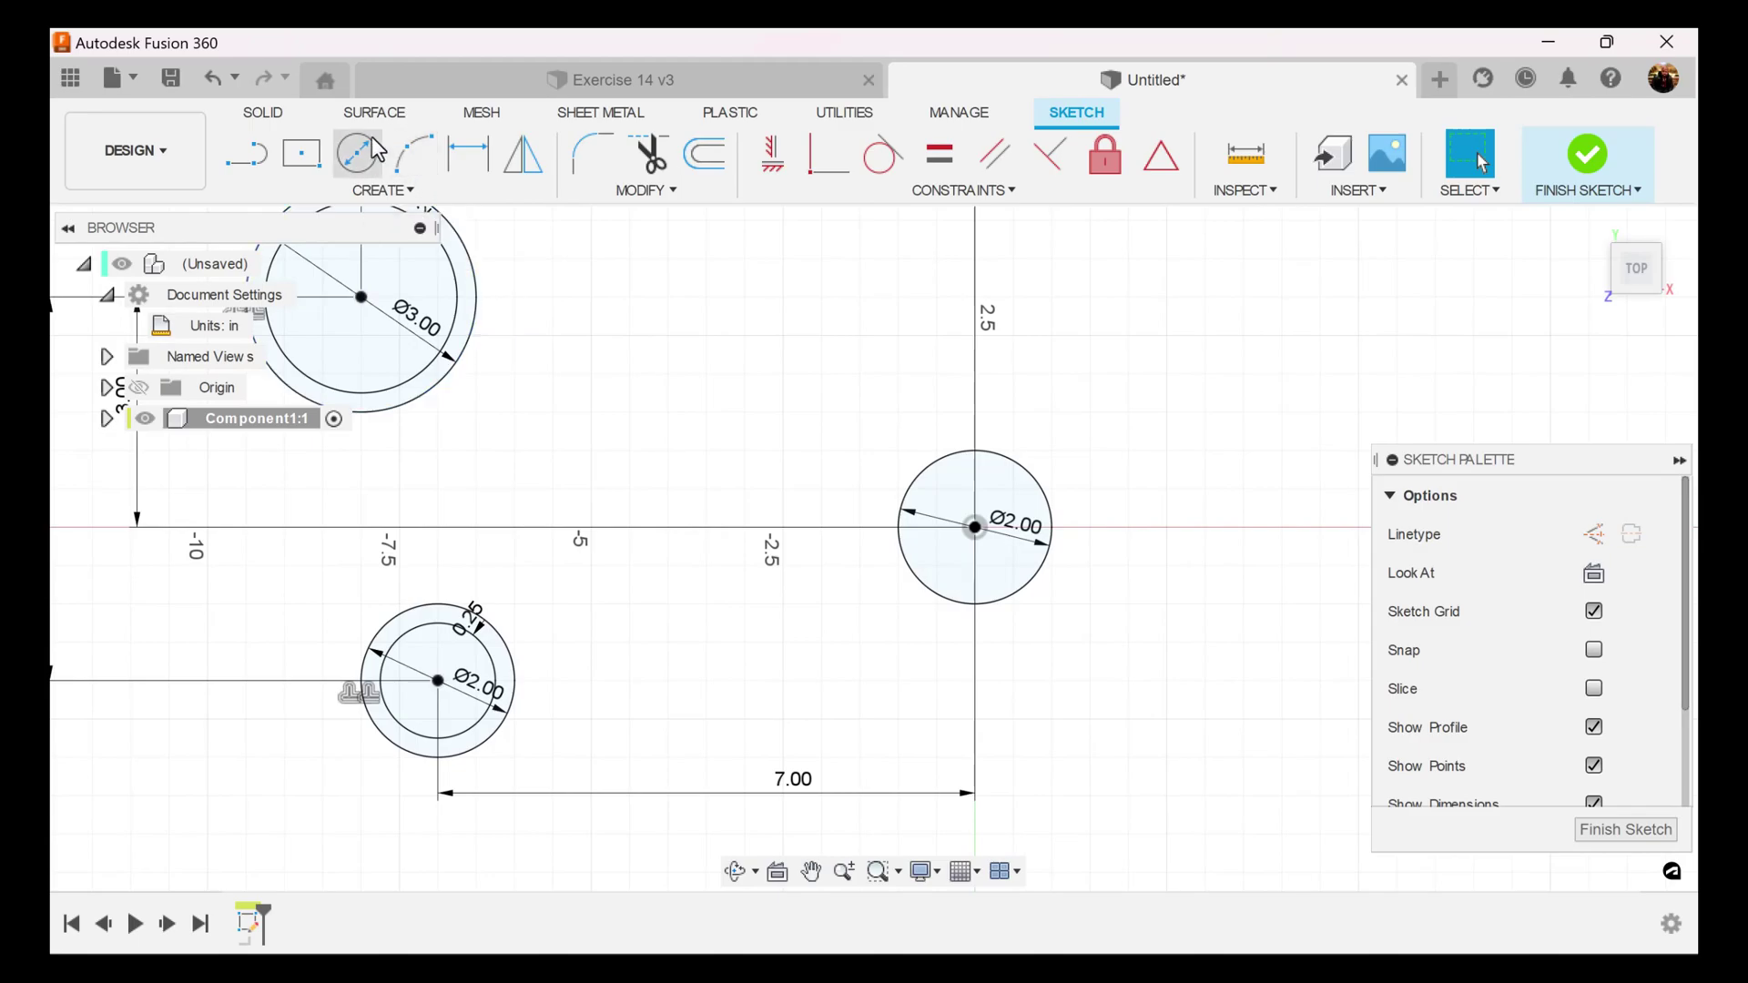
pyautogui.click(706, 156)
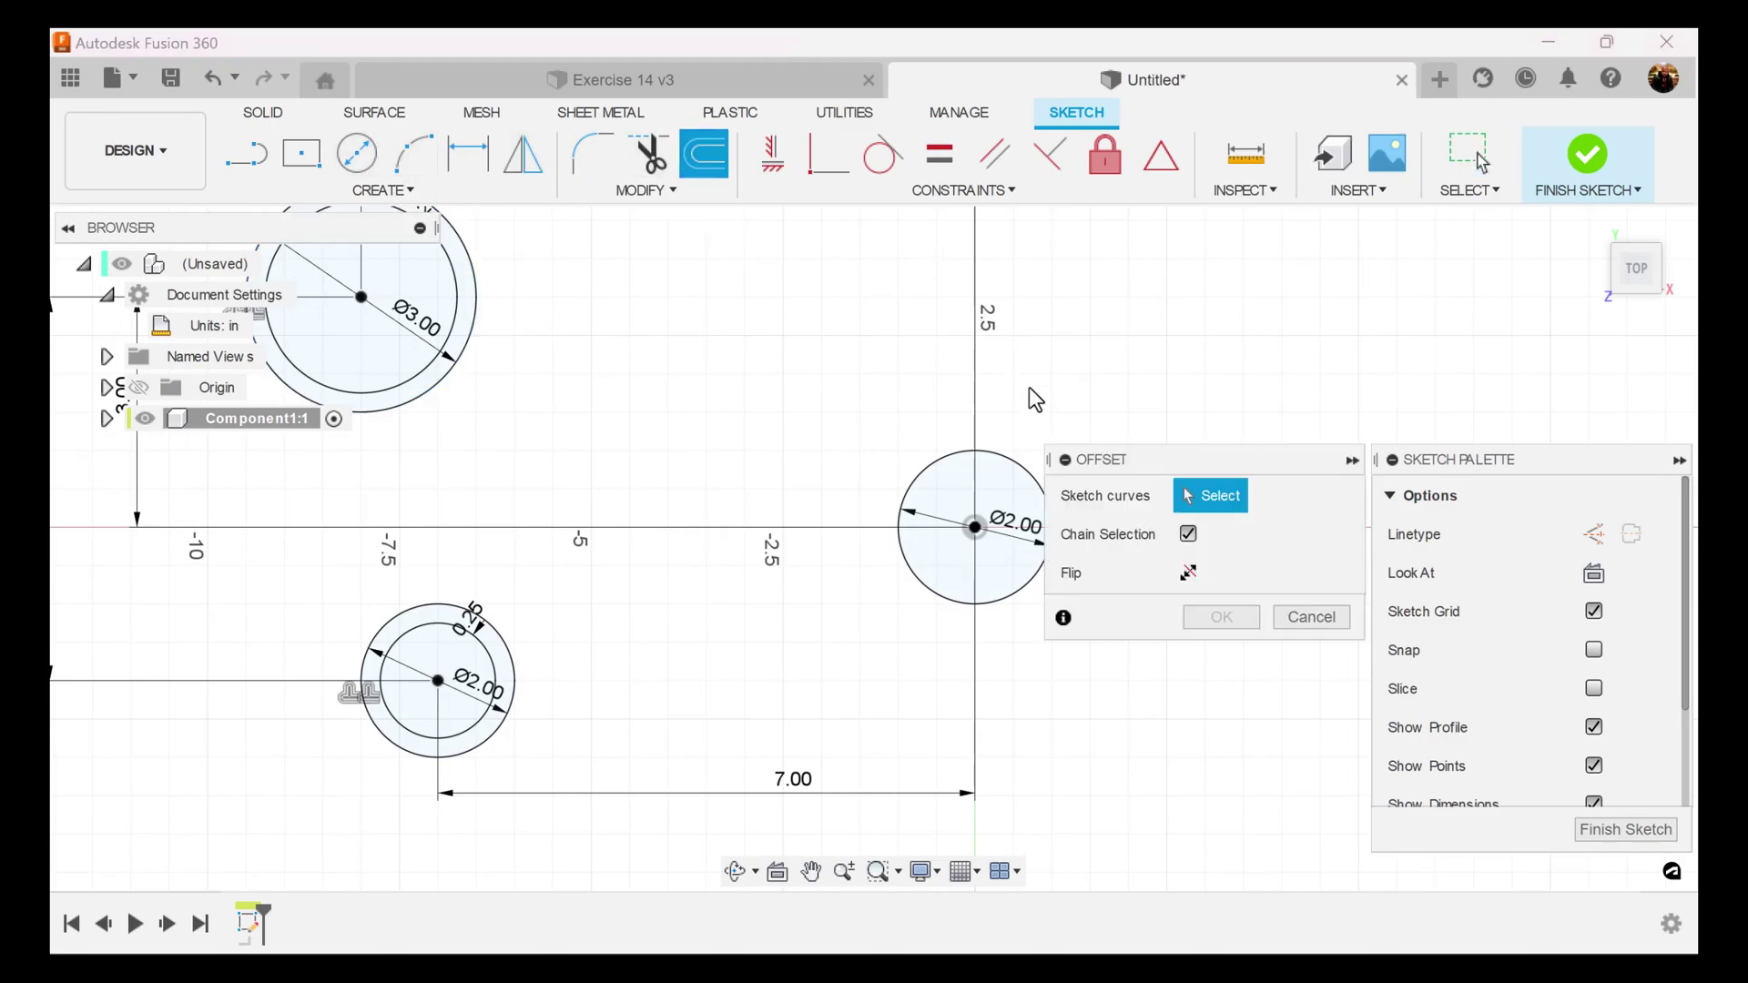
pyautogui.click(1007, 471)
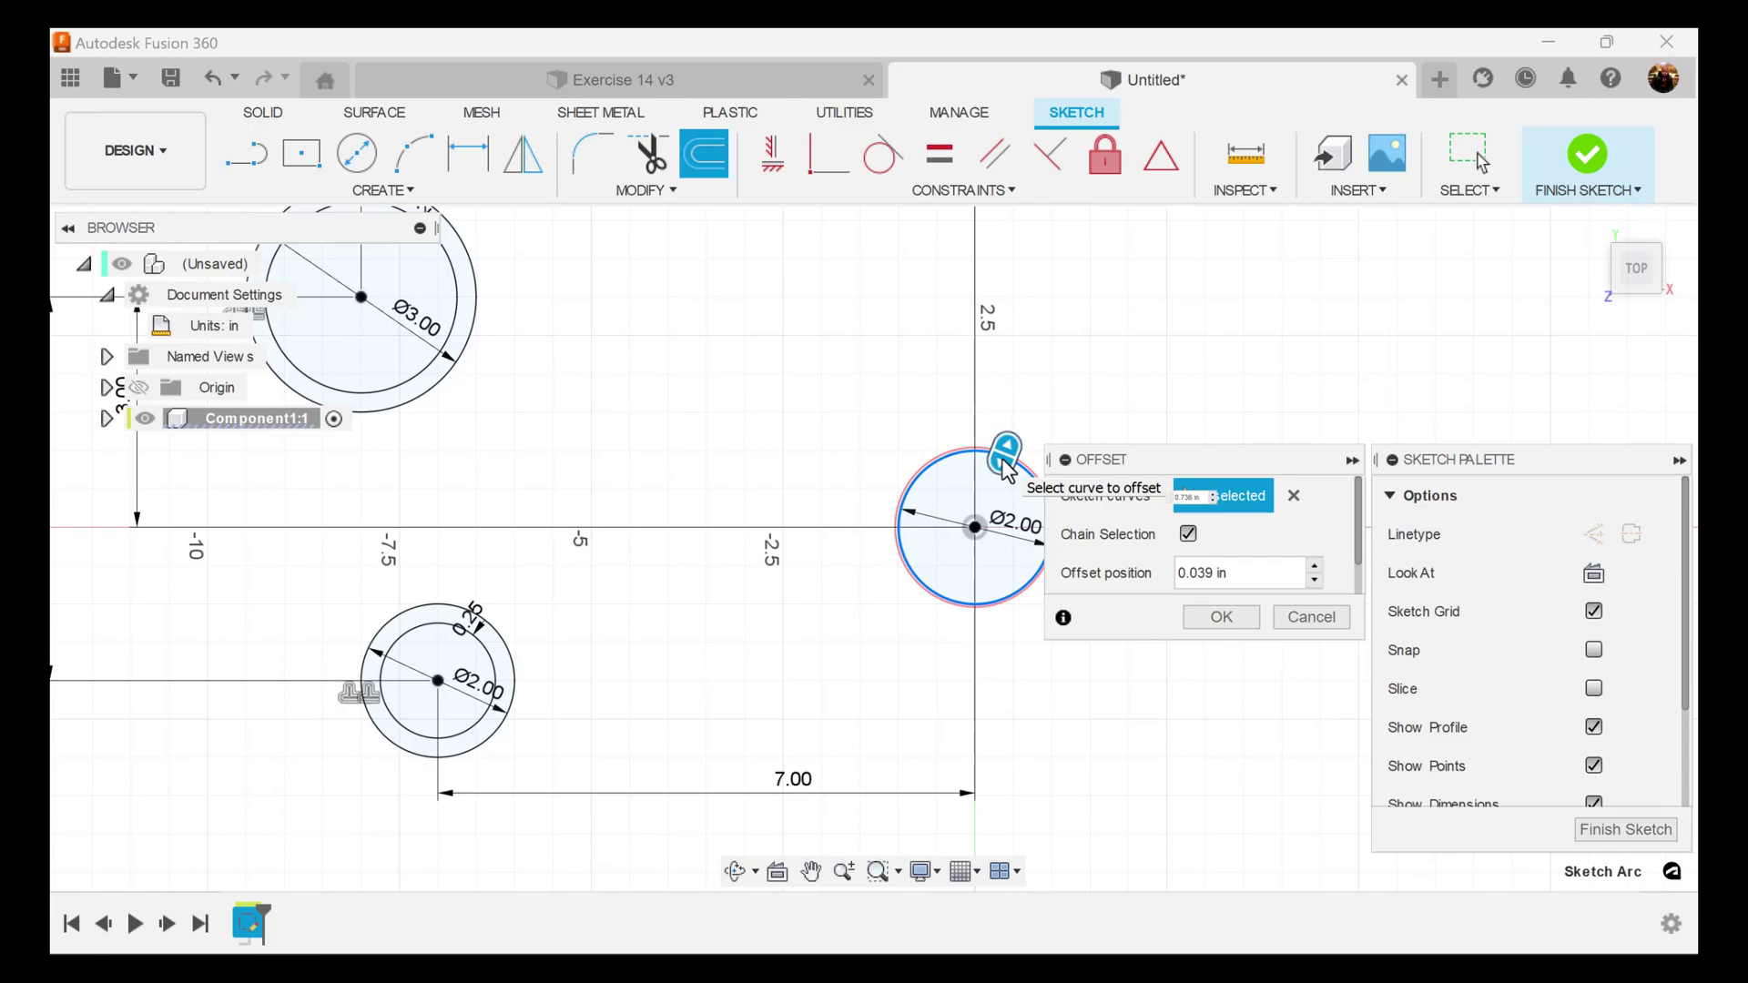
pyautogui.moveTo(1006, 464); pyautogui.dragTo(1018, 427)
pyautogui.click(1224, 619)
pyautogui.scroll(-3, 1124, 684)
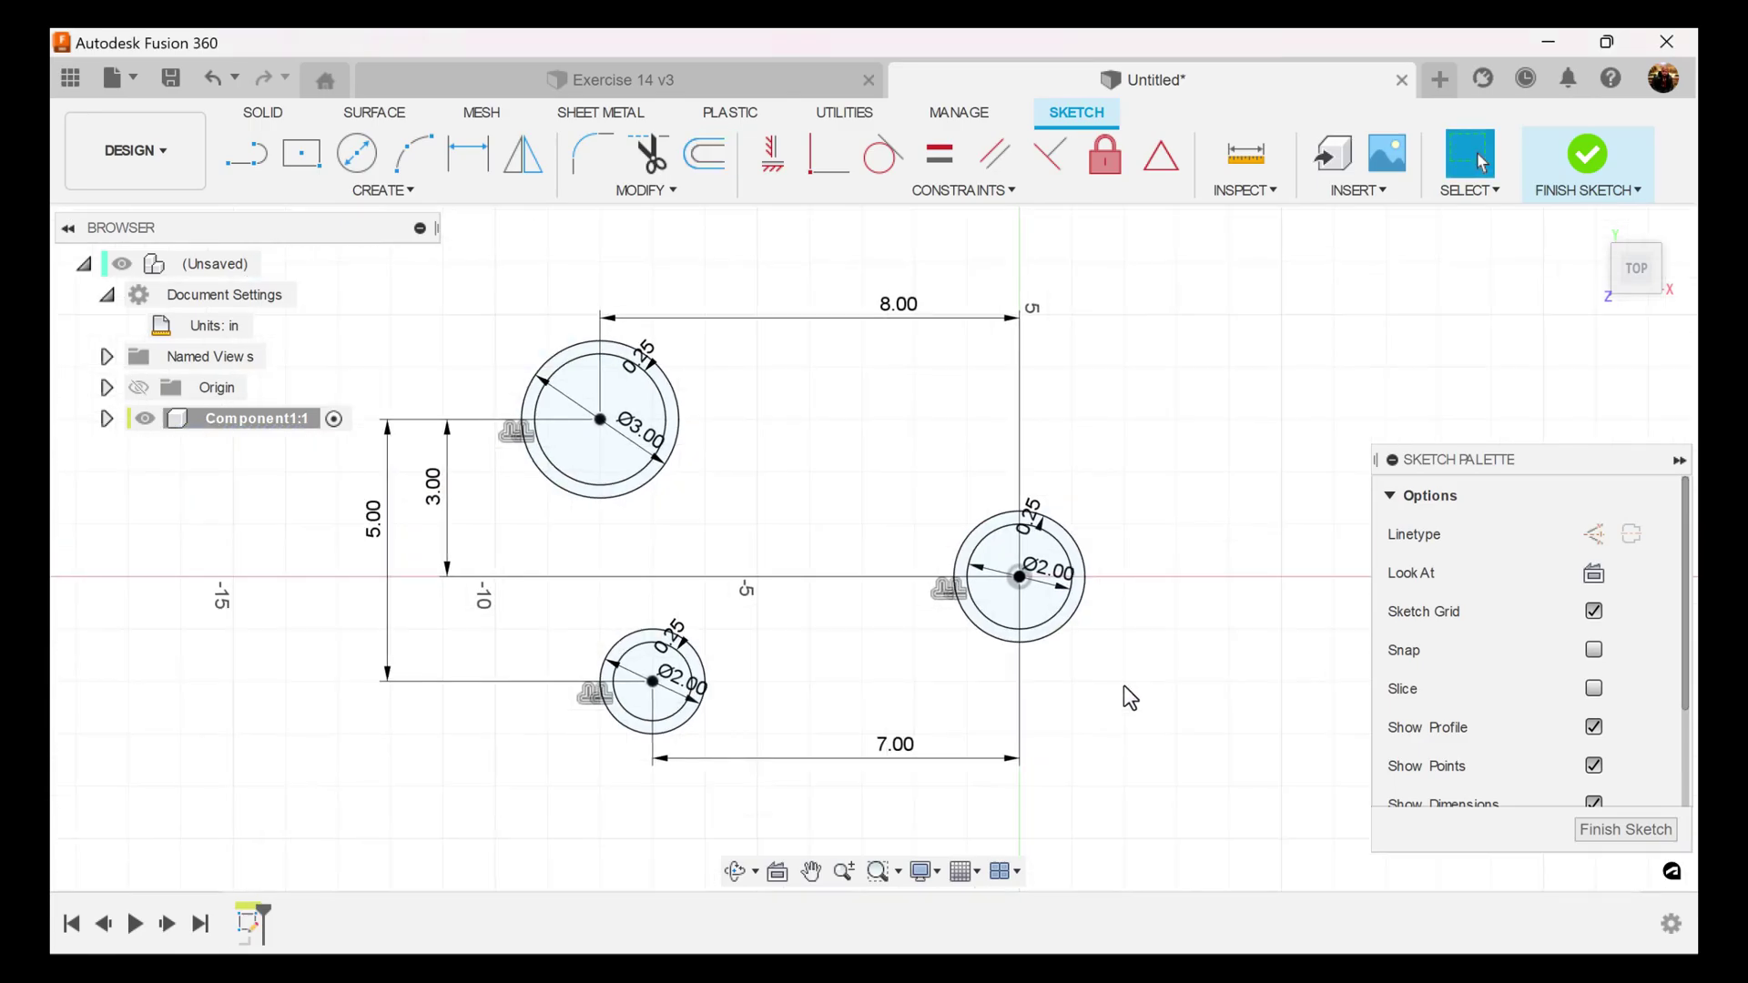
pyautogui.moveTo(1174, 574); pyautogui.dragTo(1181, 534, button='middle')
pyautogui.scroll(3, 1183, 530)
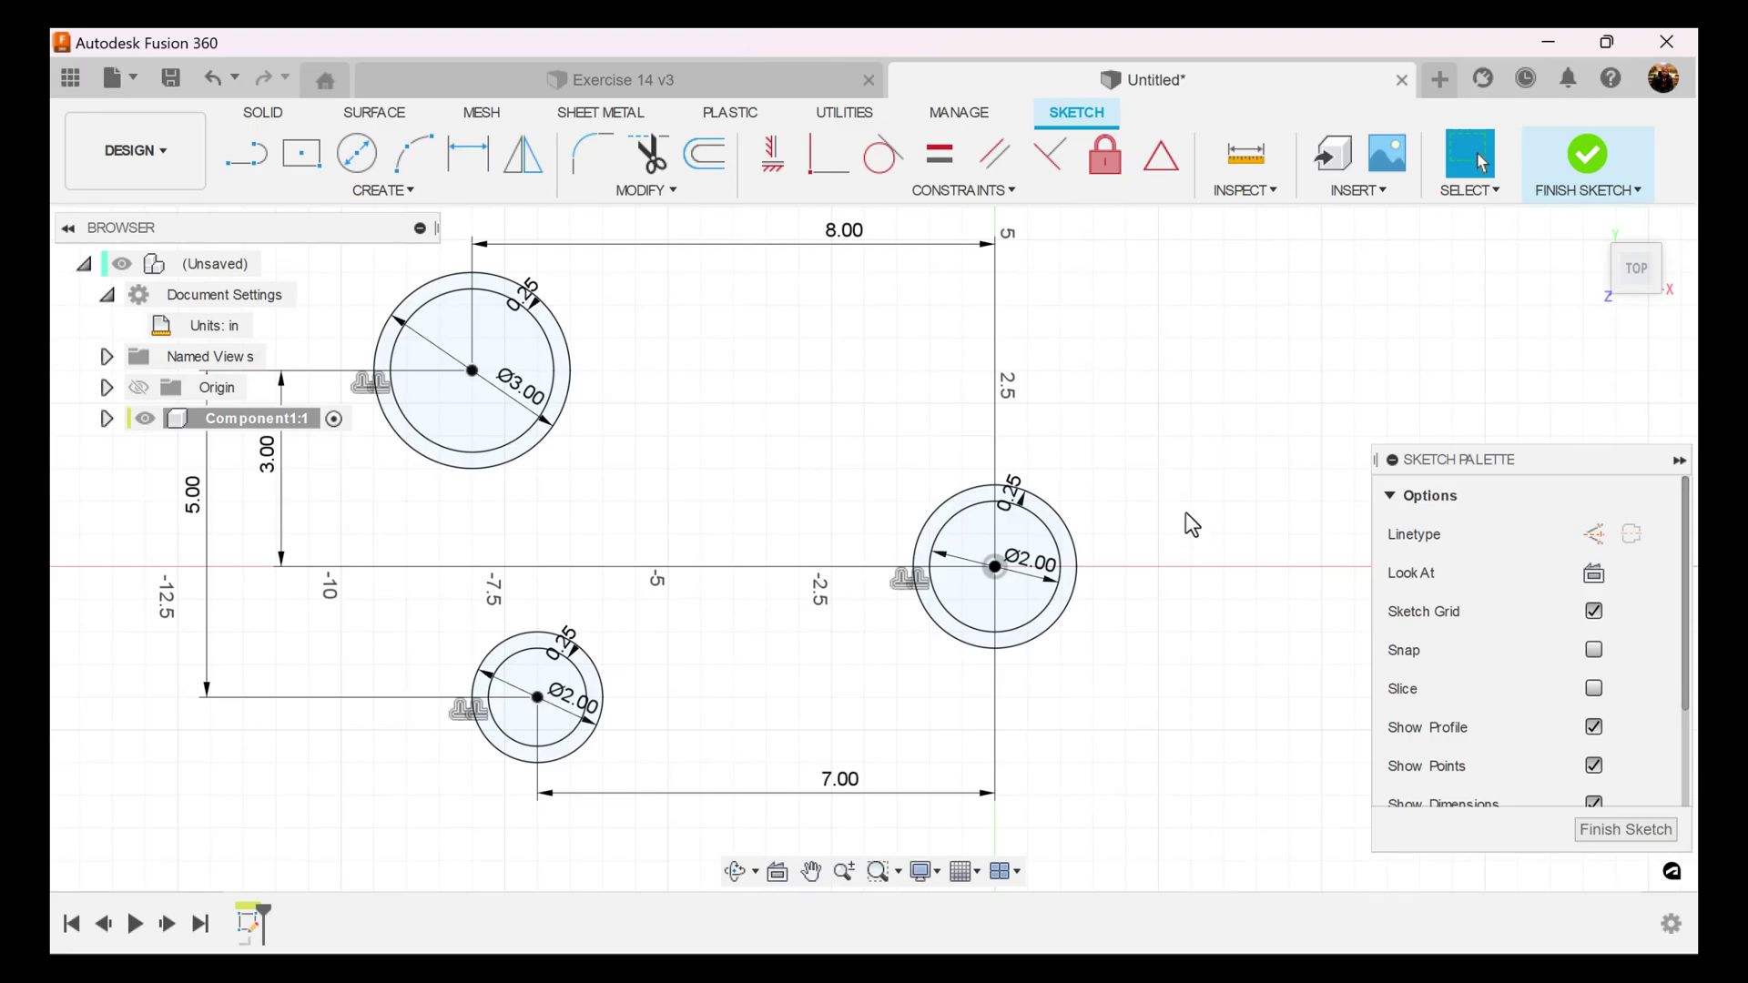
# Draw three-point arcs joining large-to-right, large-to-lower and lower-to-right circle rings.
pyautogui.click(420, 161)
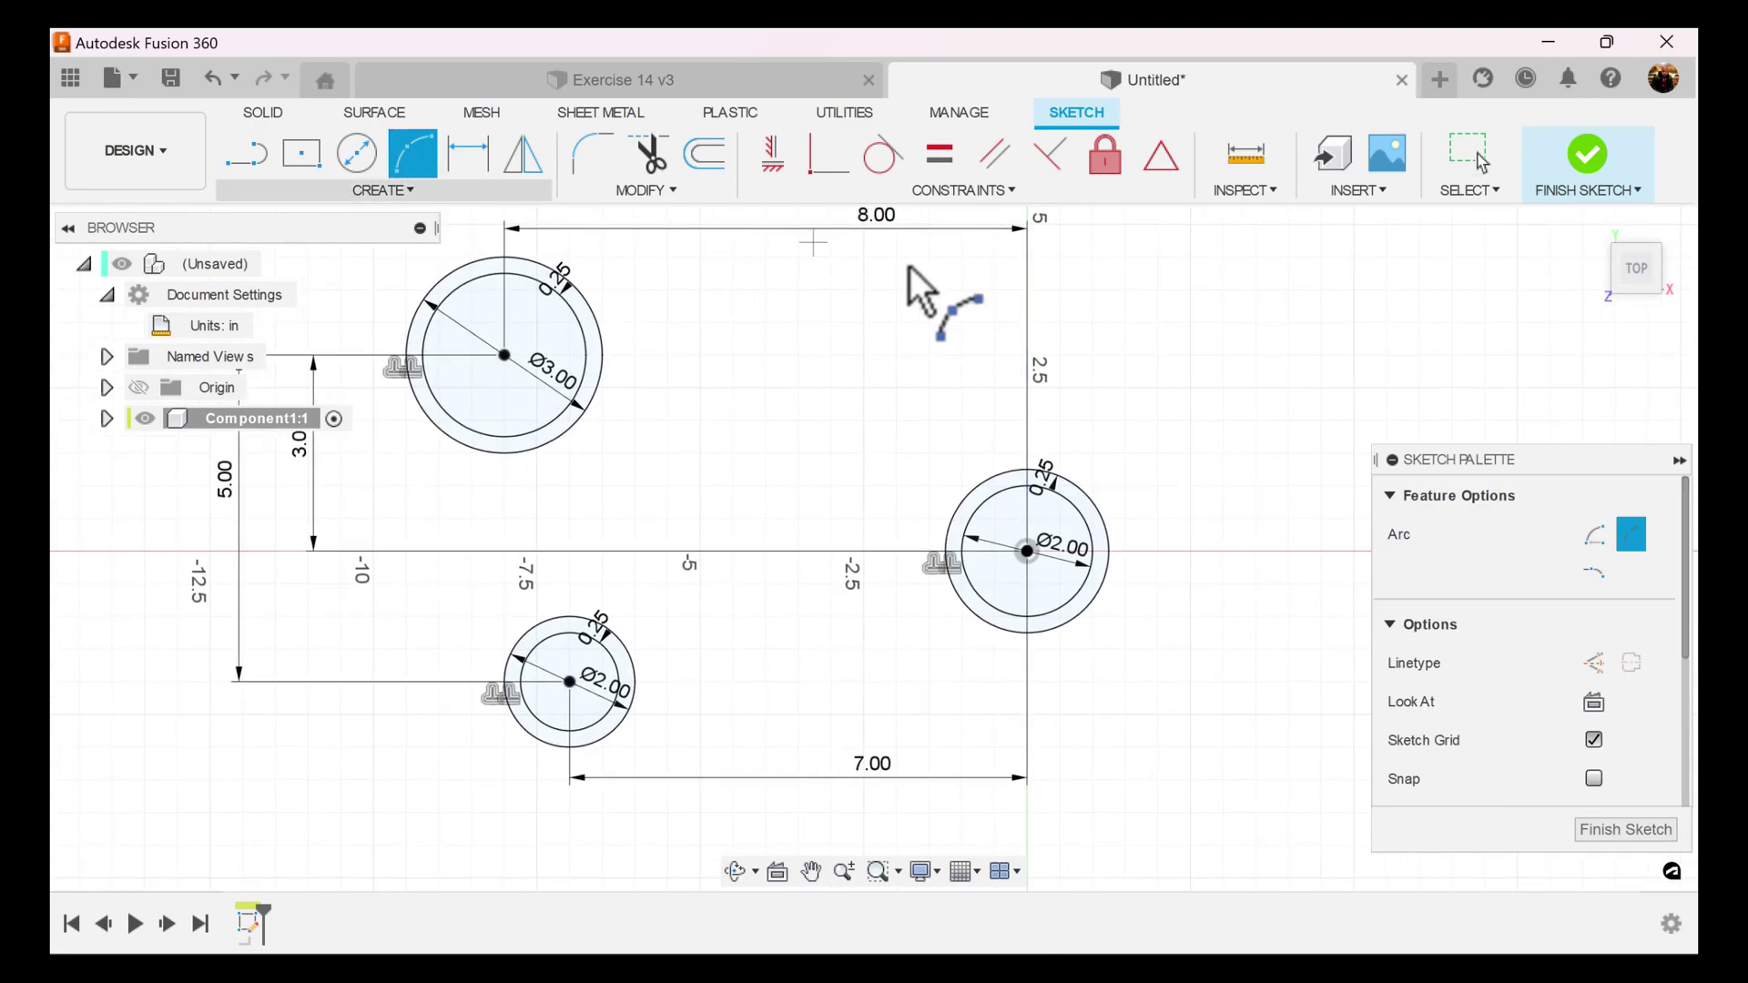
pyautogui.click(585, 303)
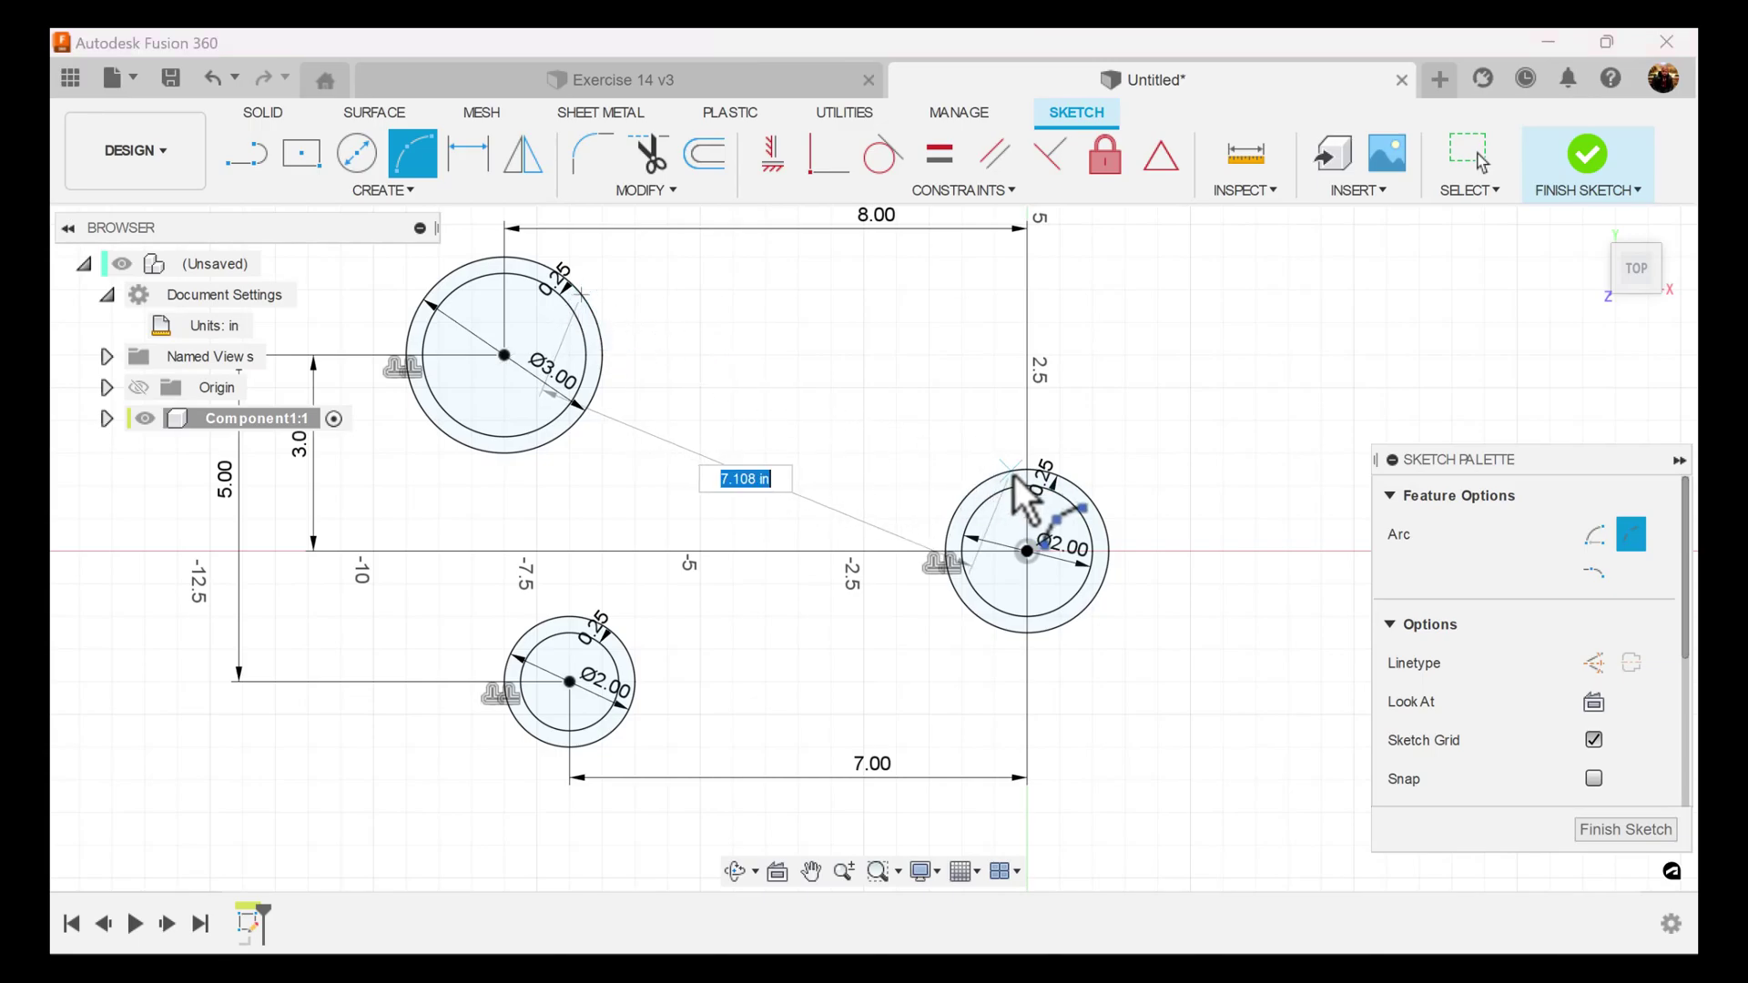
pyautogui.click(1014, 476)
pyautogui.click(837, 437)
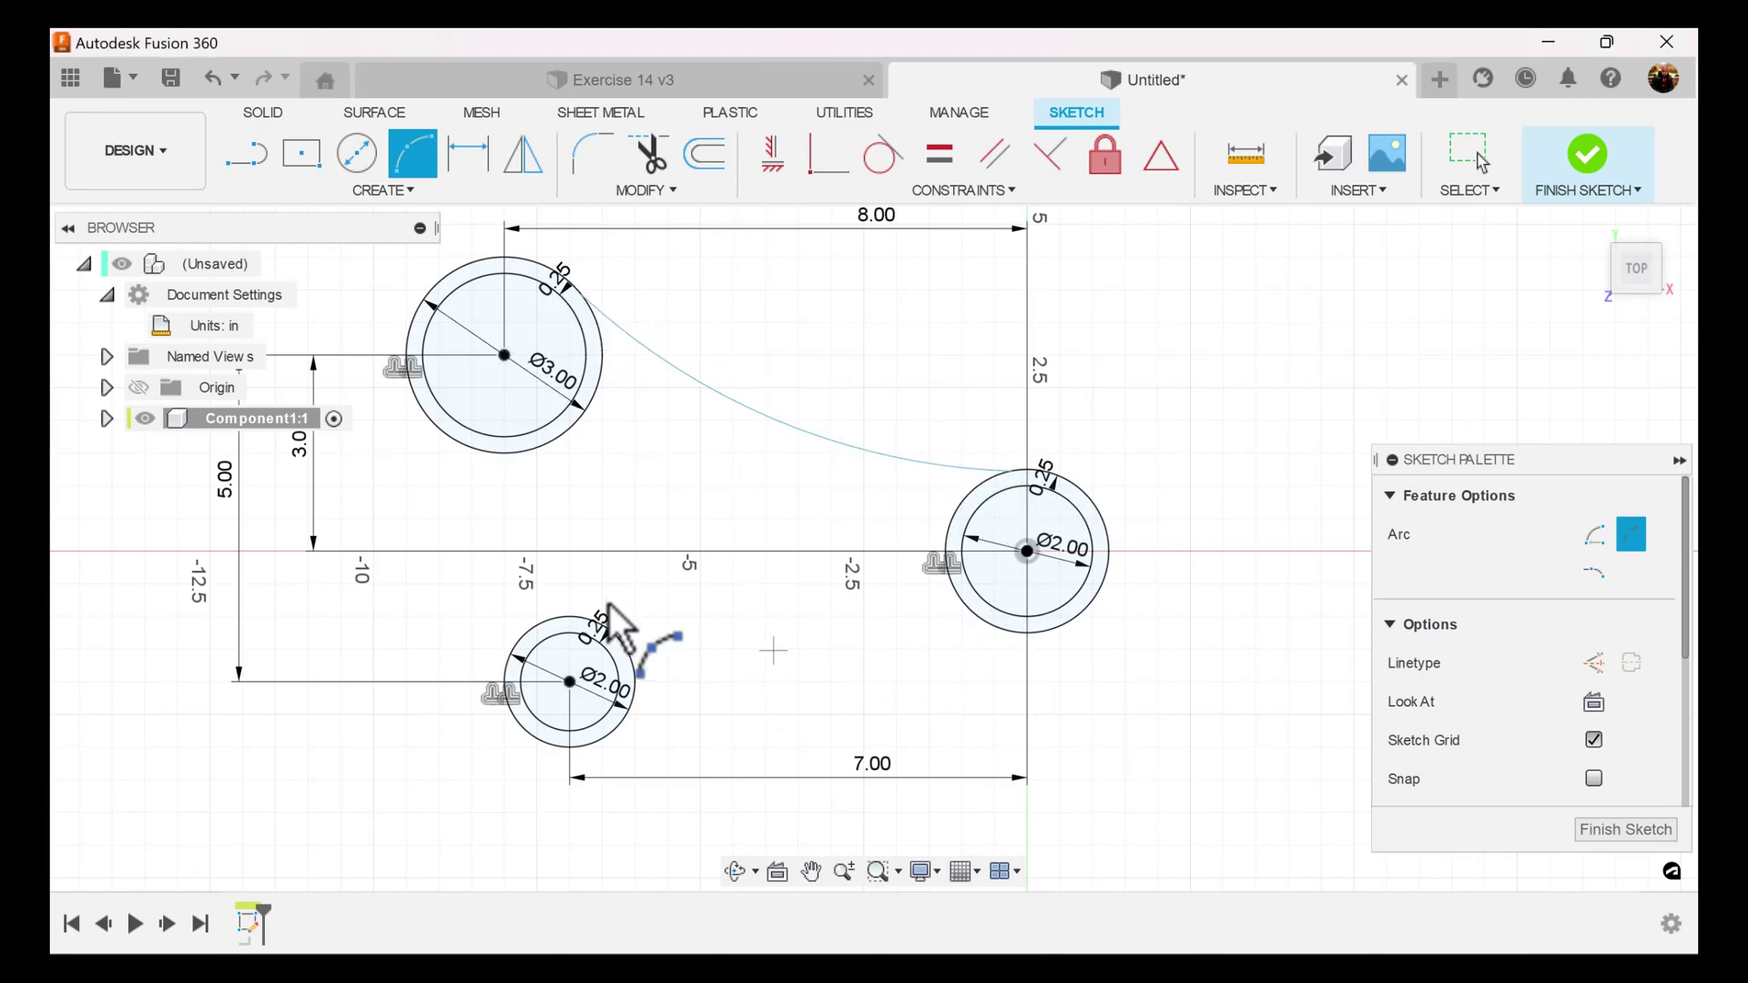
pyautogui.click(432, 416)
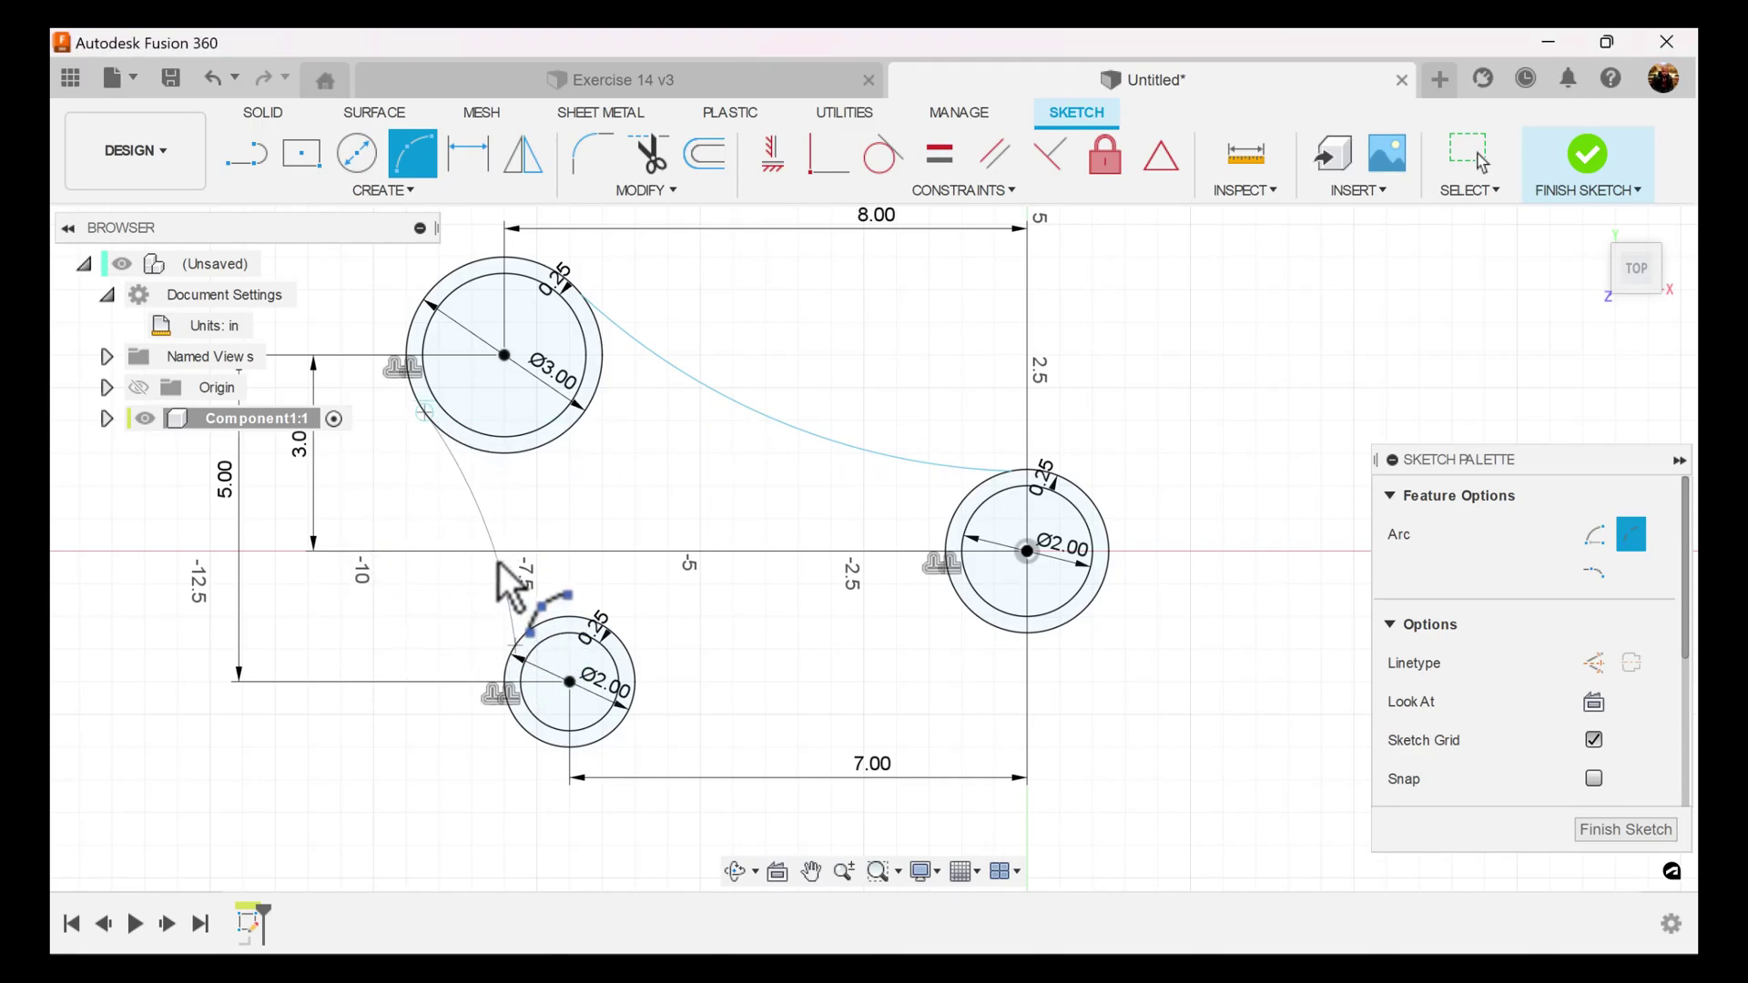
pyautogui.click(527, 561)
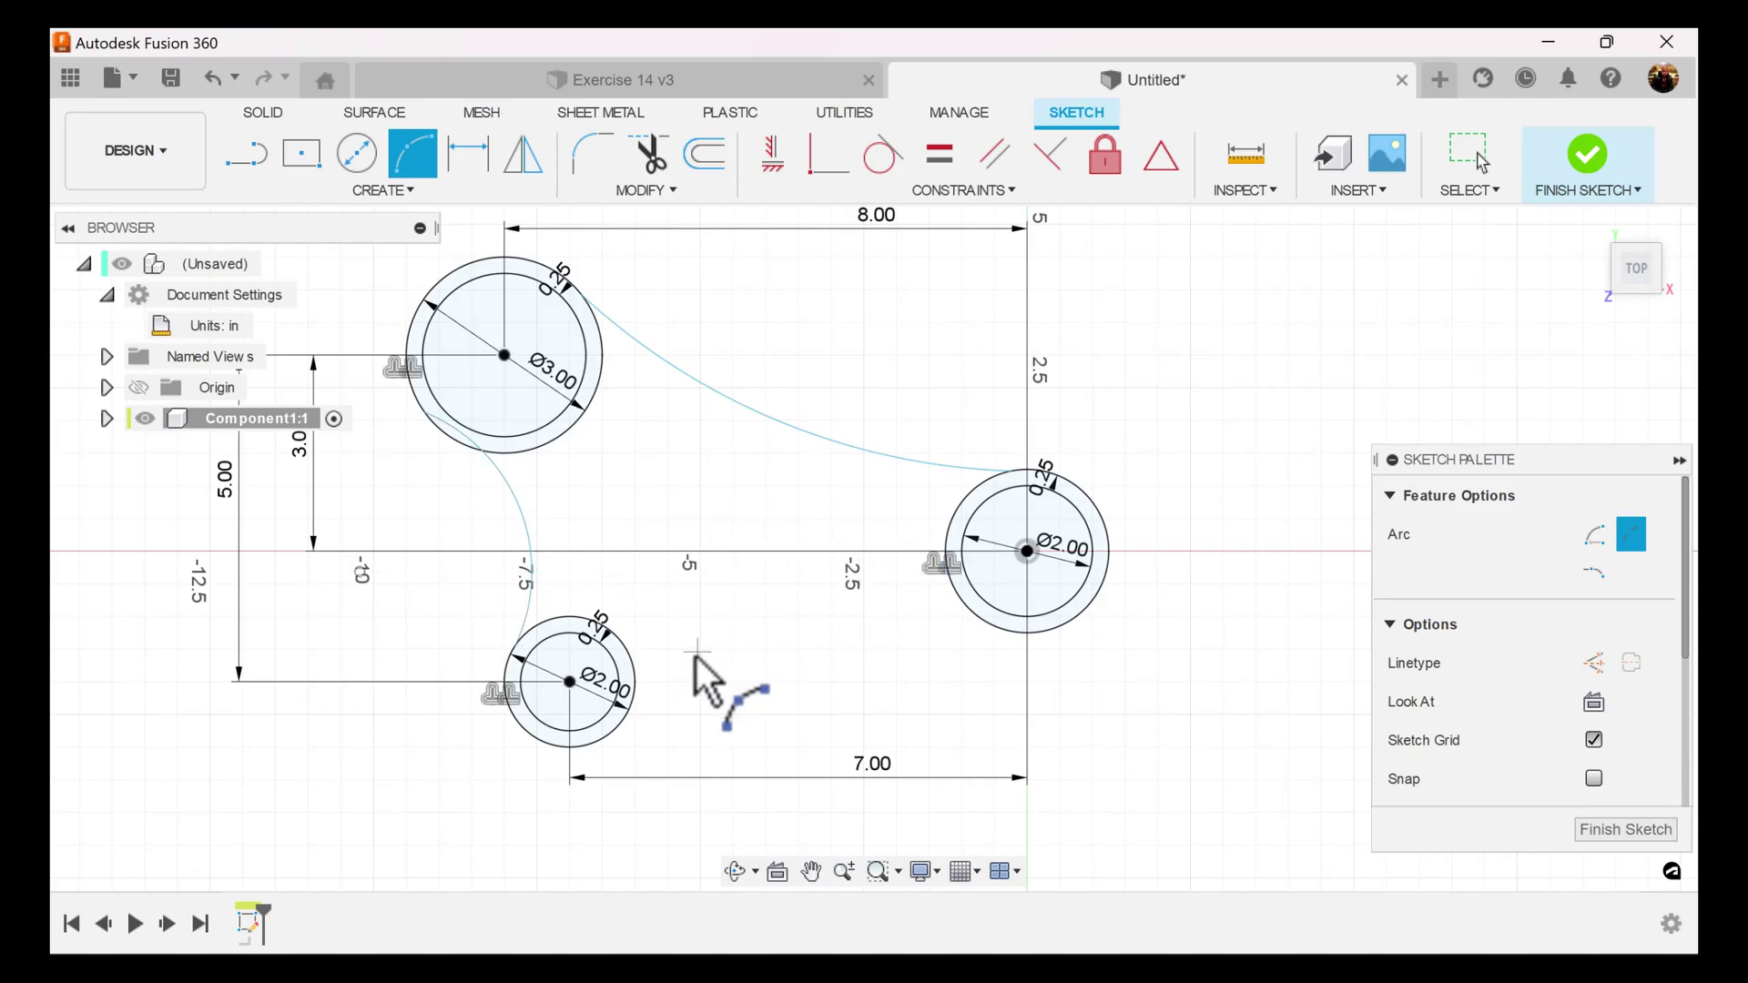
pyautogui.click(626, 721)
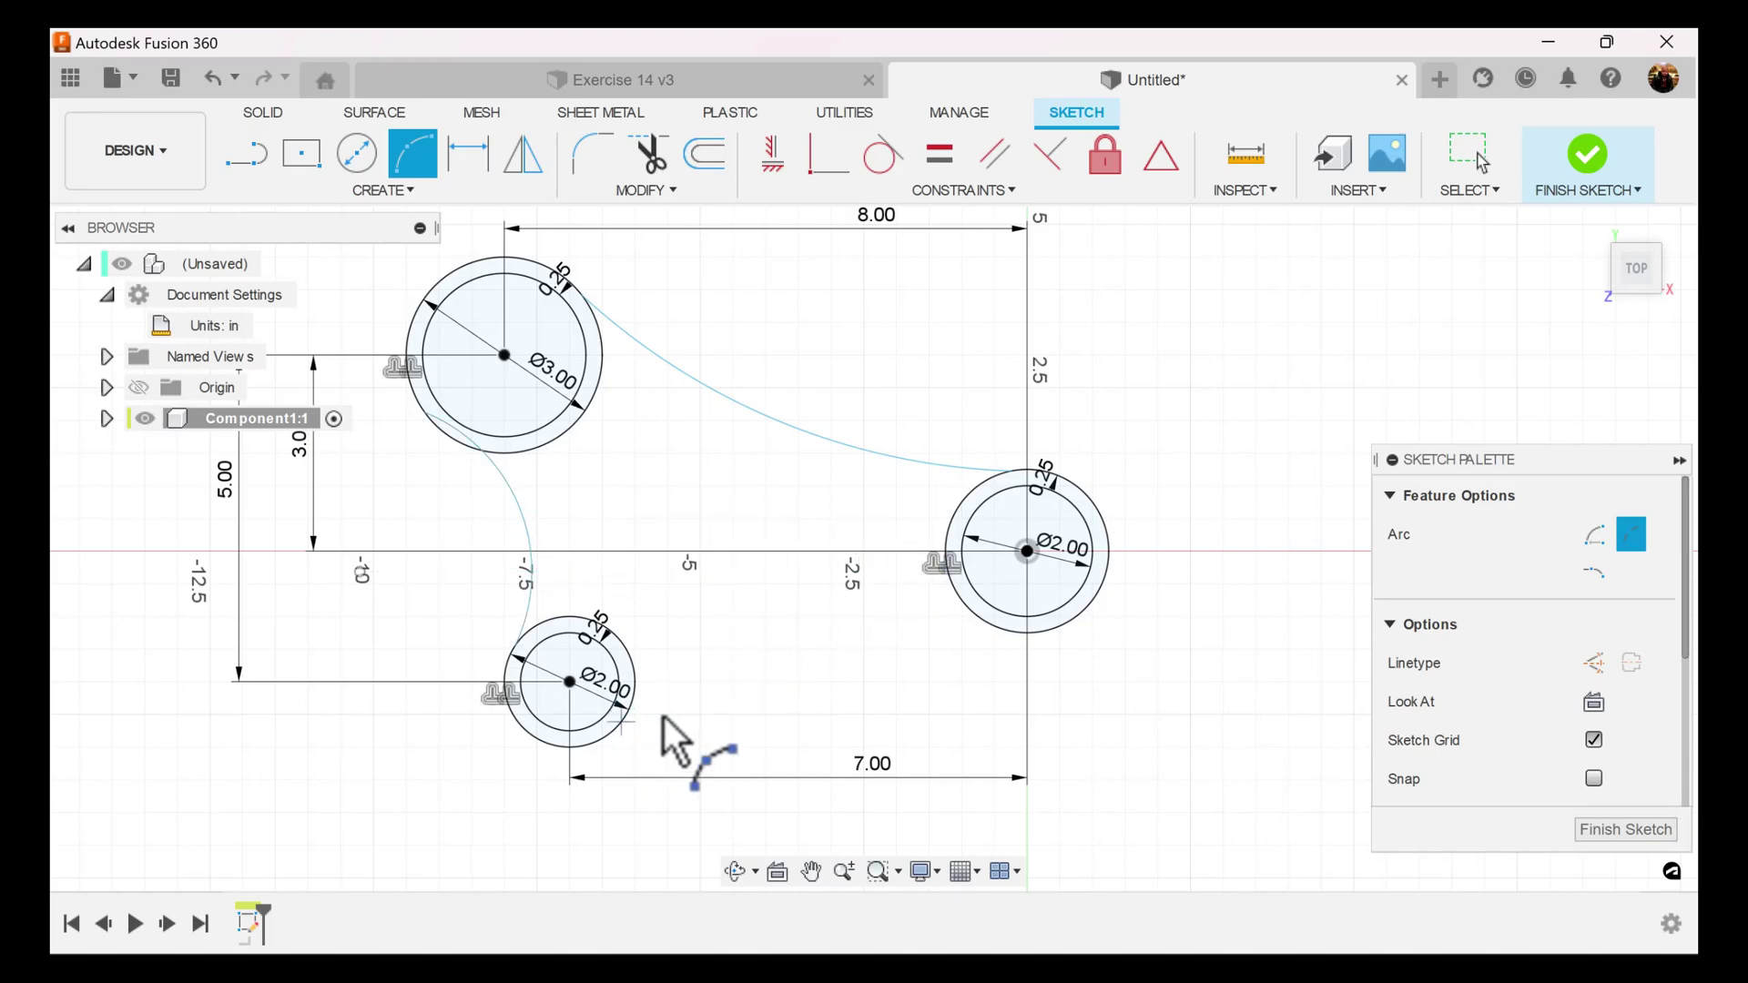
pyautogui.click(983, 622)
pyautogui.click(845, 622)
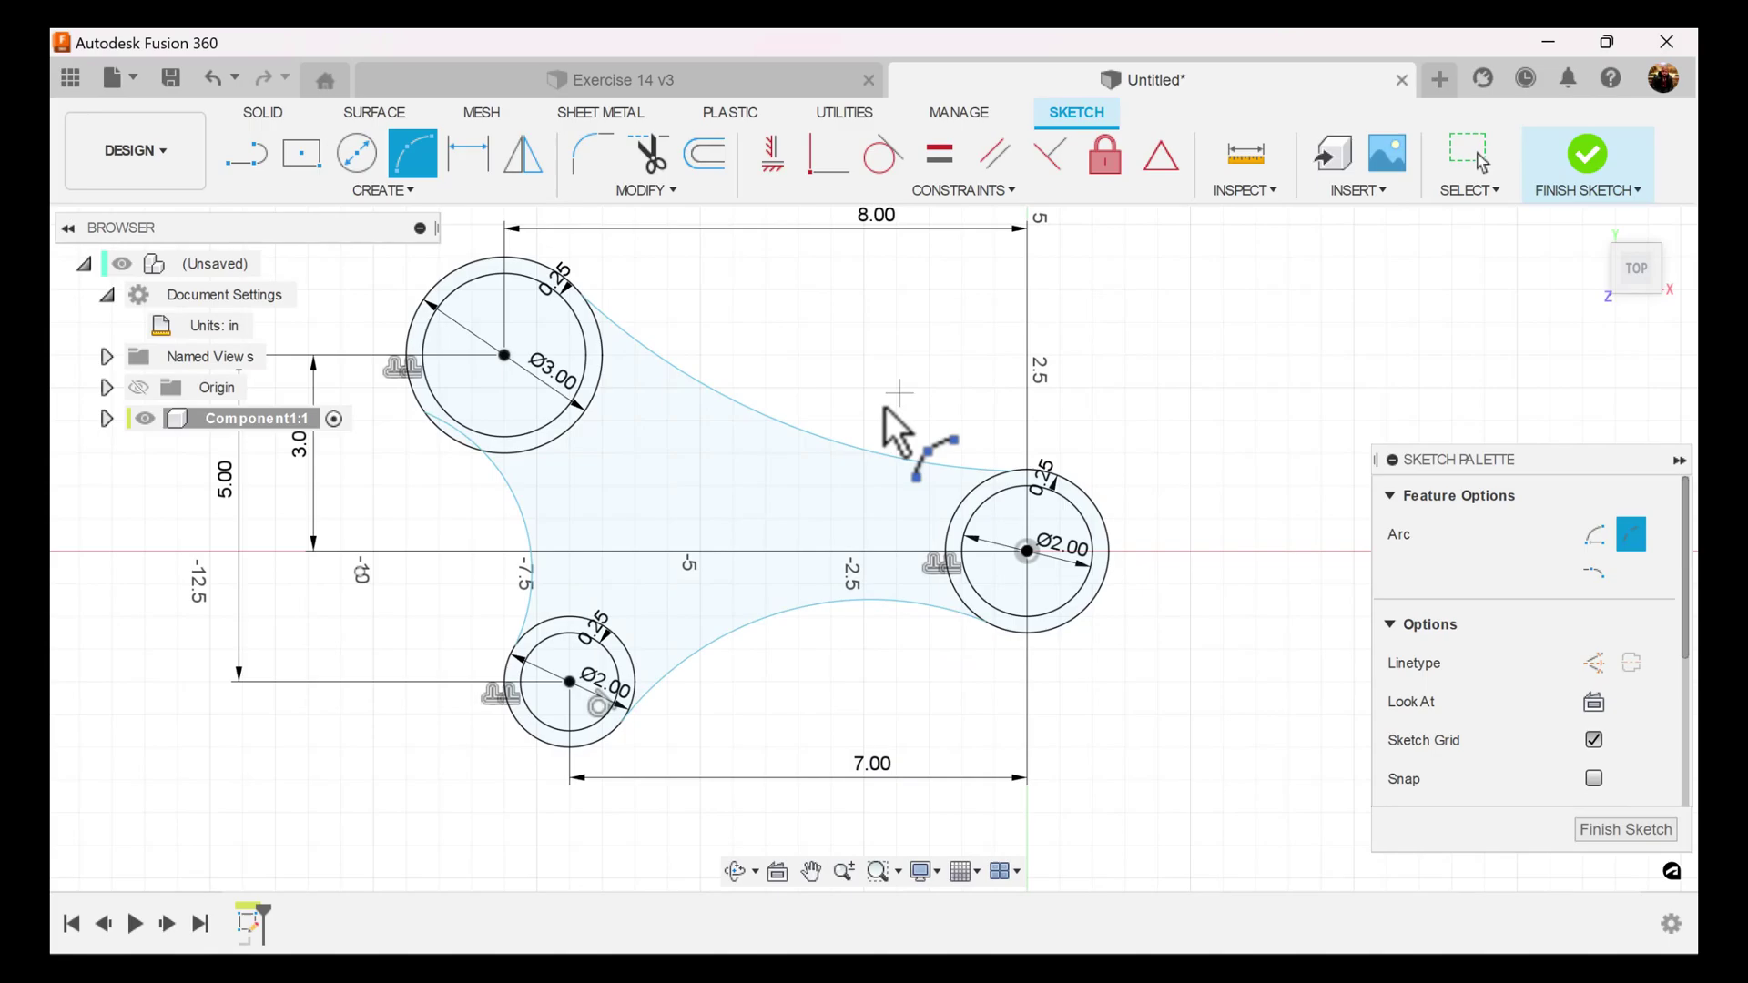
pyautogui.scroll(1, 894, 424)
pyautogui.scroll(-1, 897, 408)
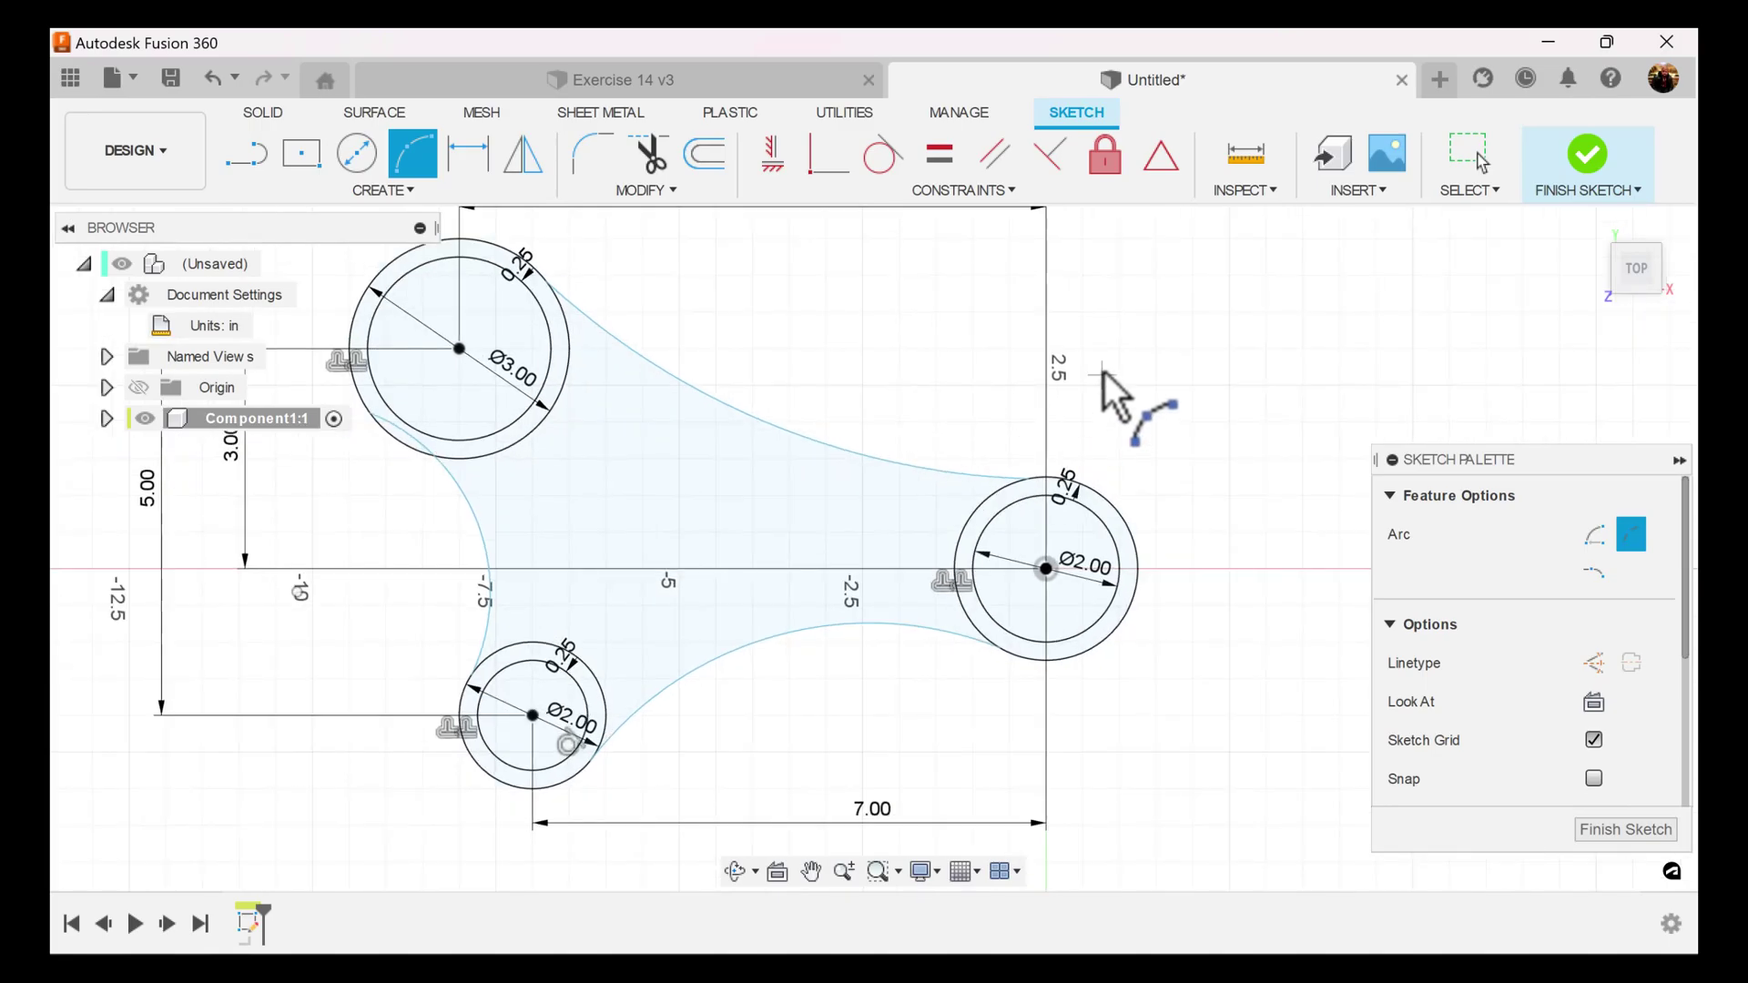
# Make the lower and upper arcs tangent to the right circle, and the upper arc to the large circle.
pyautogui.click(877, 162)
pyautogui.click(973, 665)
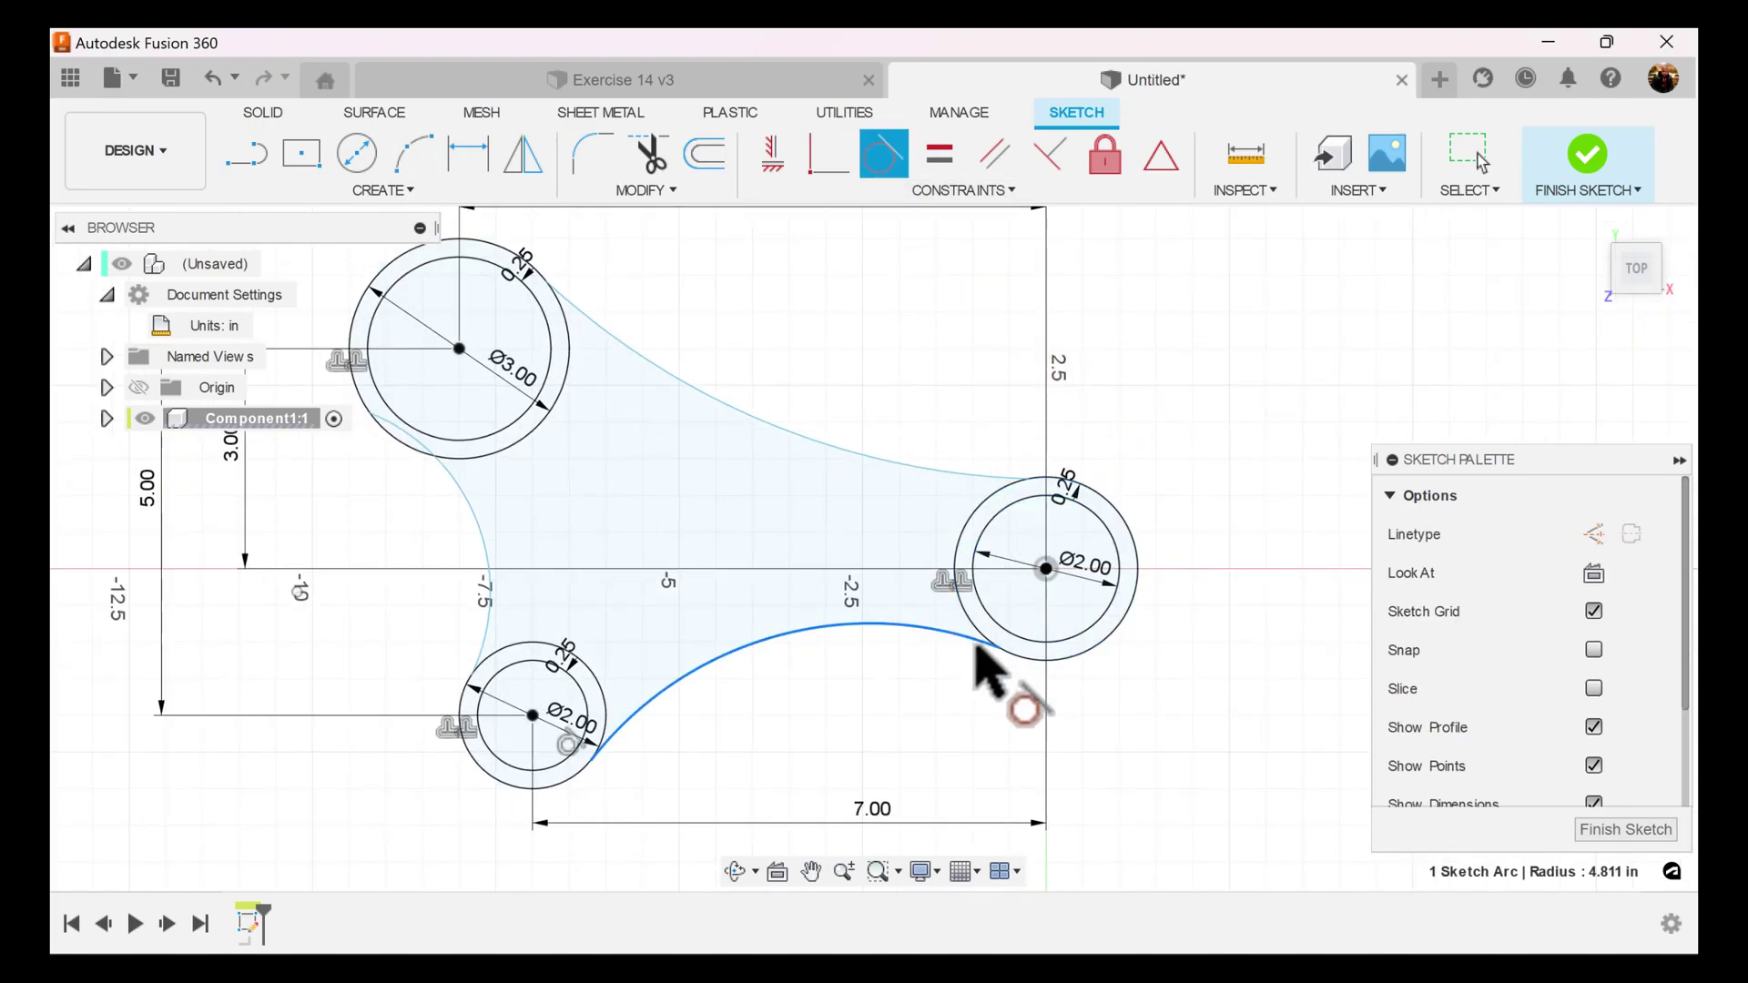
pyautogui.click(1052, 670)
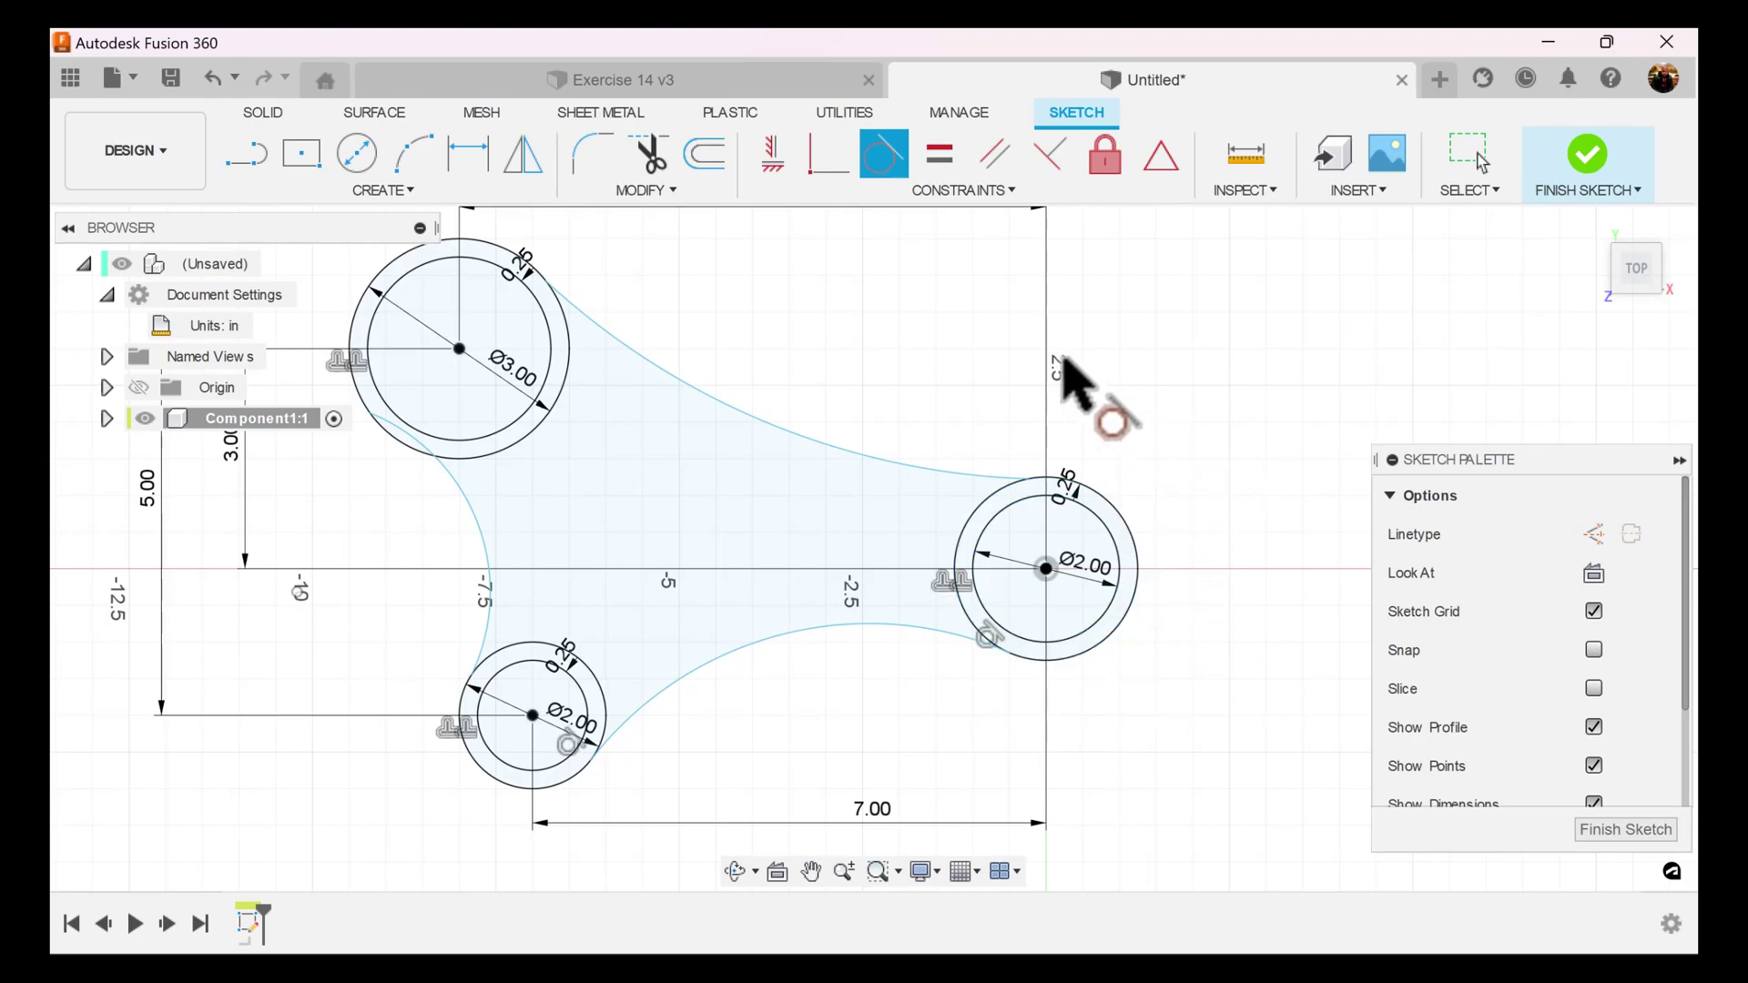
pyautogui.click(986, 481)
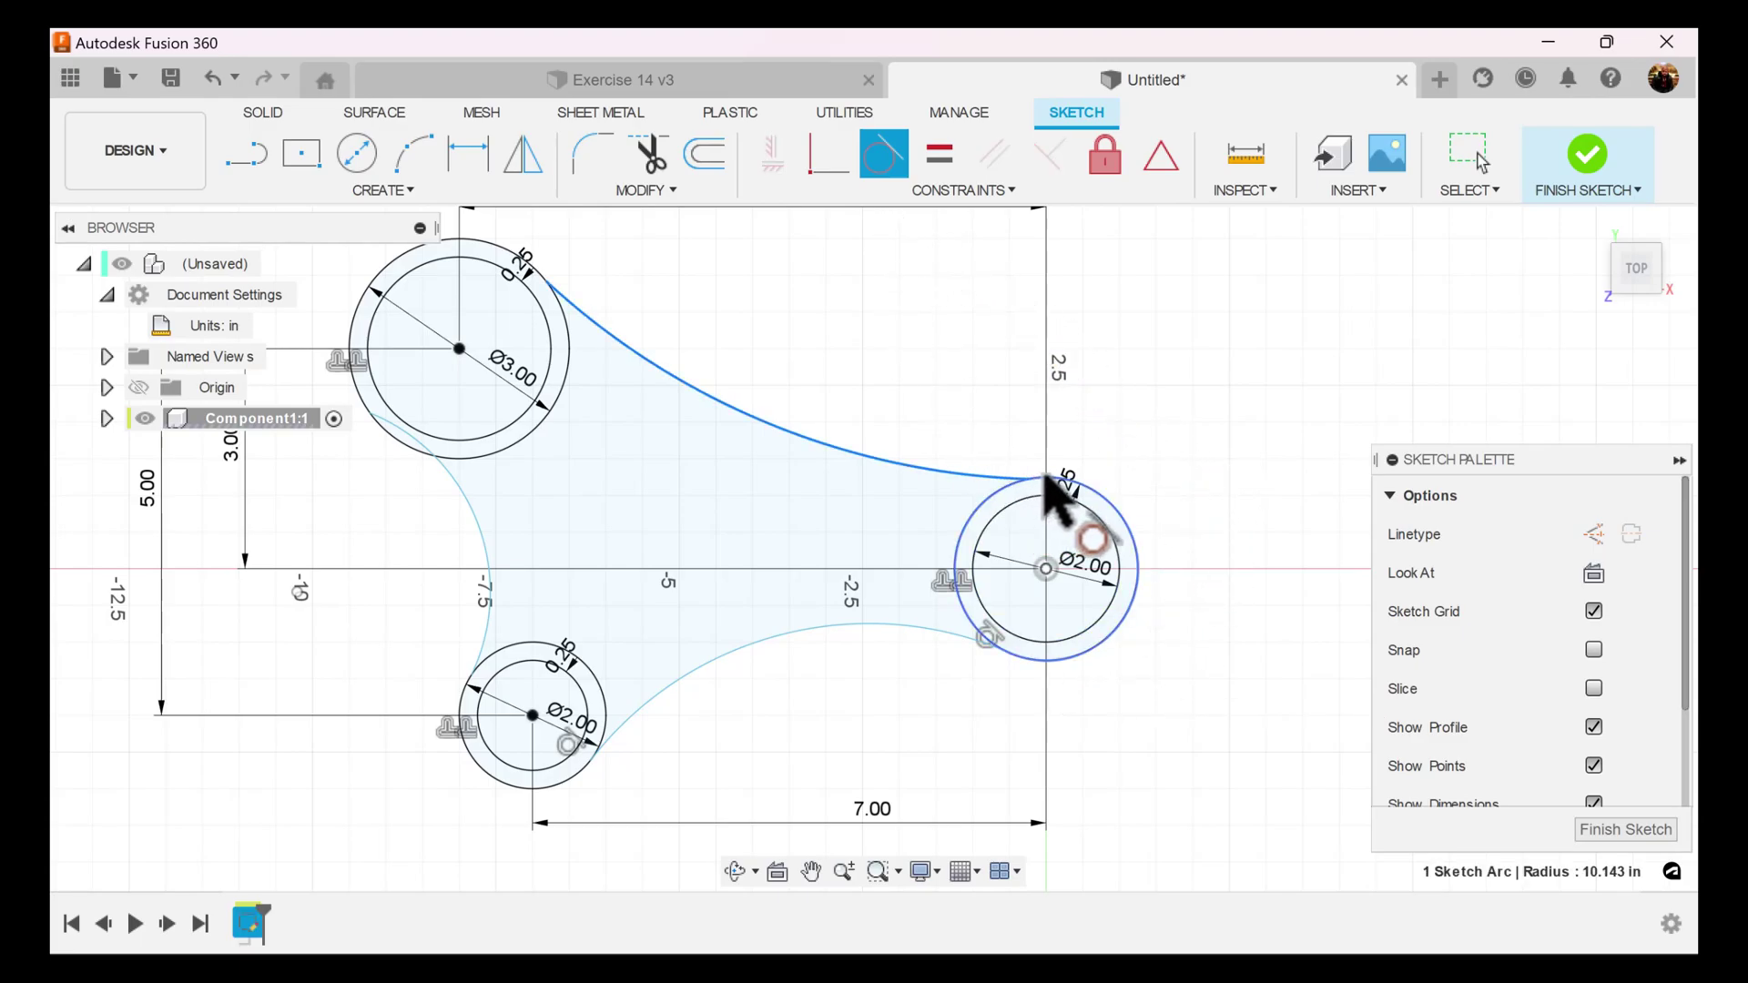
pyautogui.click(1058, 499)
pyautogui.click(600, 353)
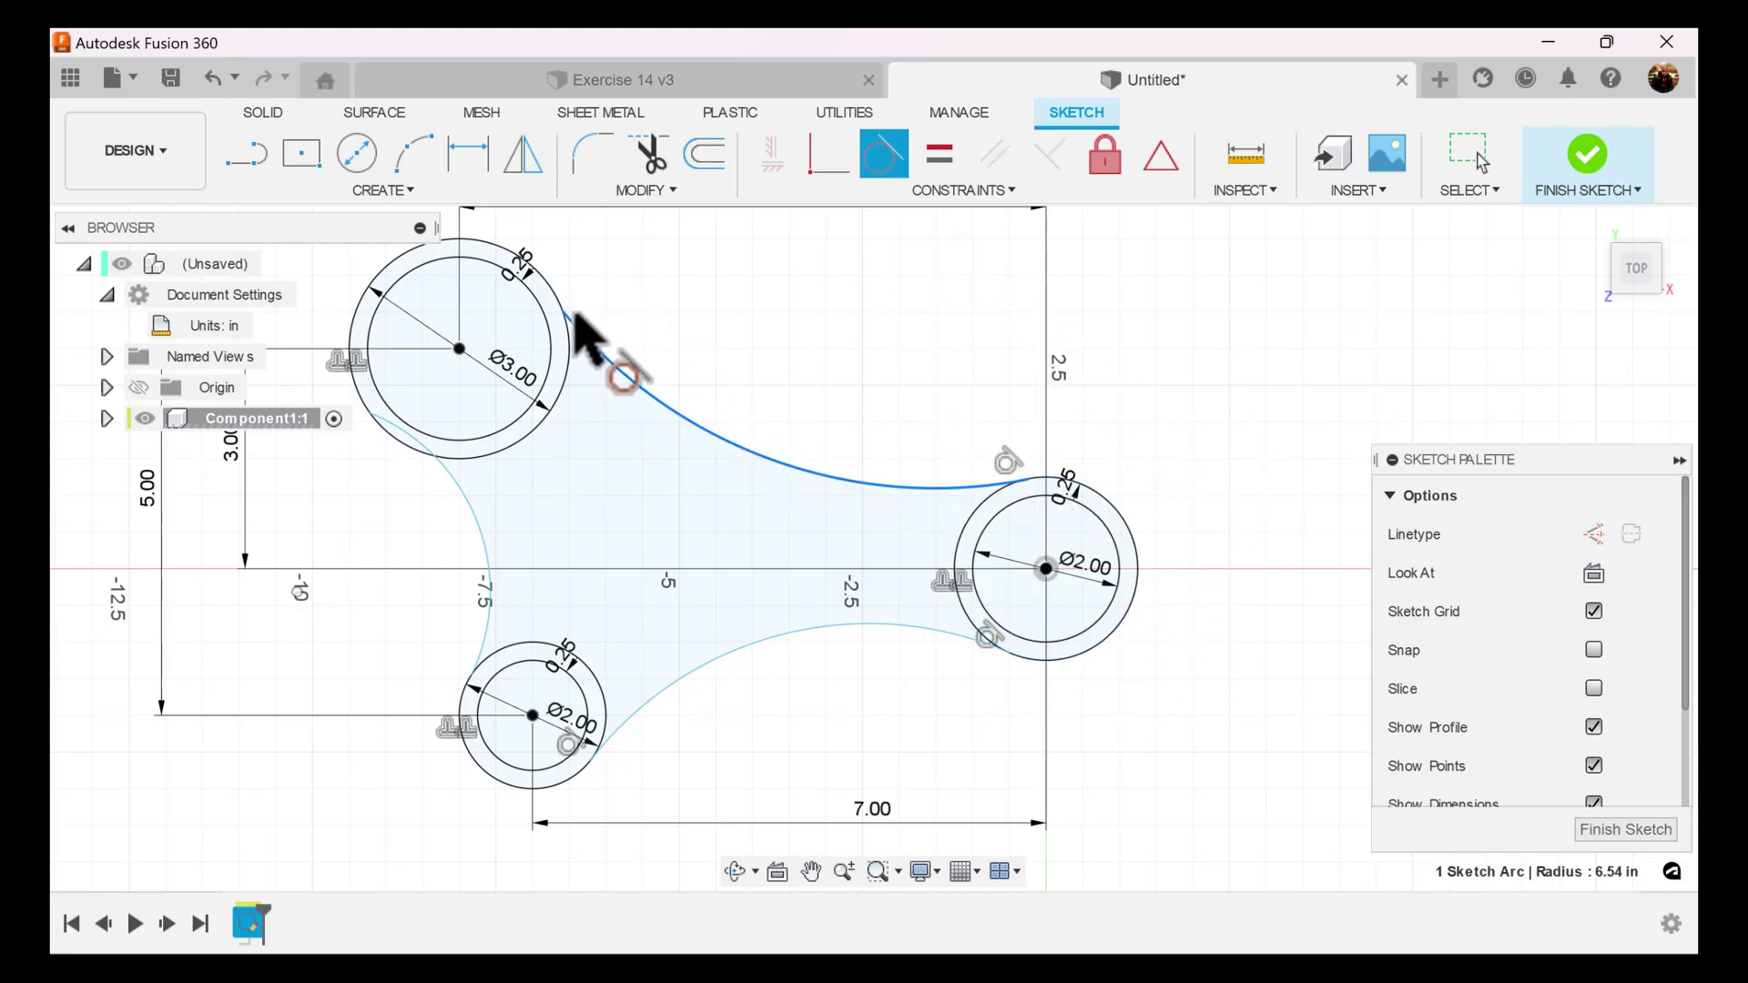
pyautogui.click(553, 306)
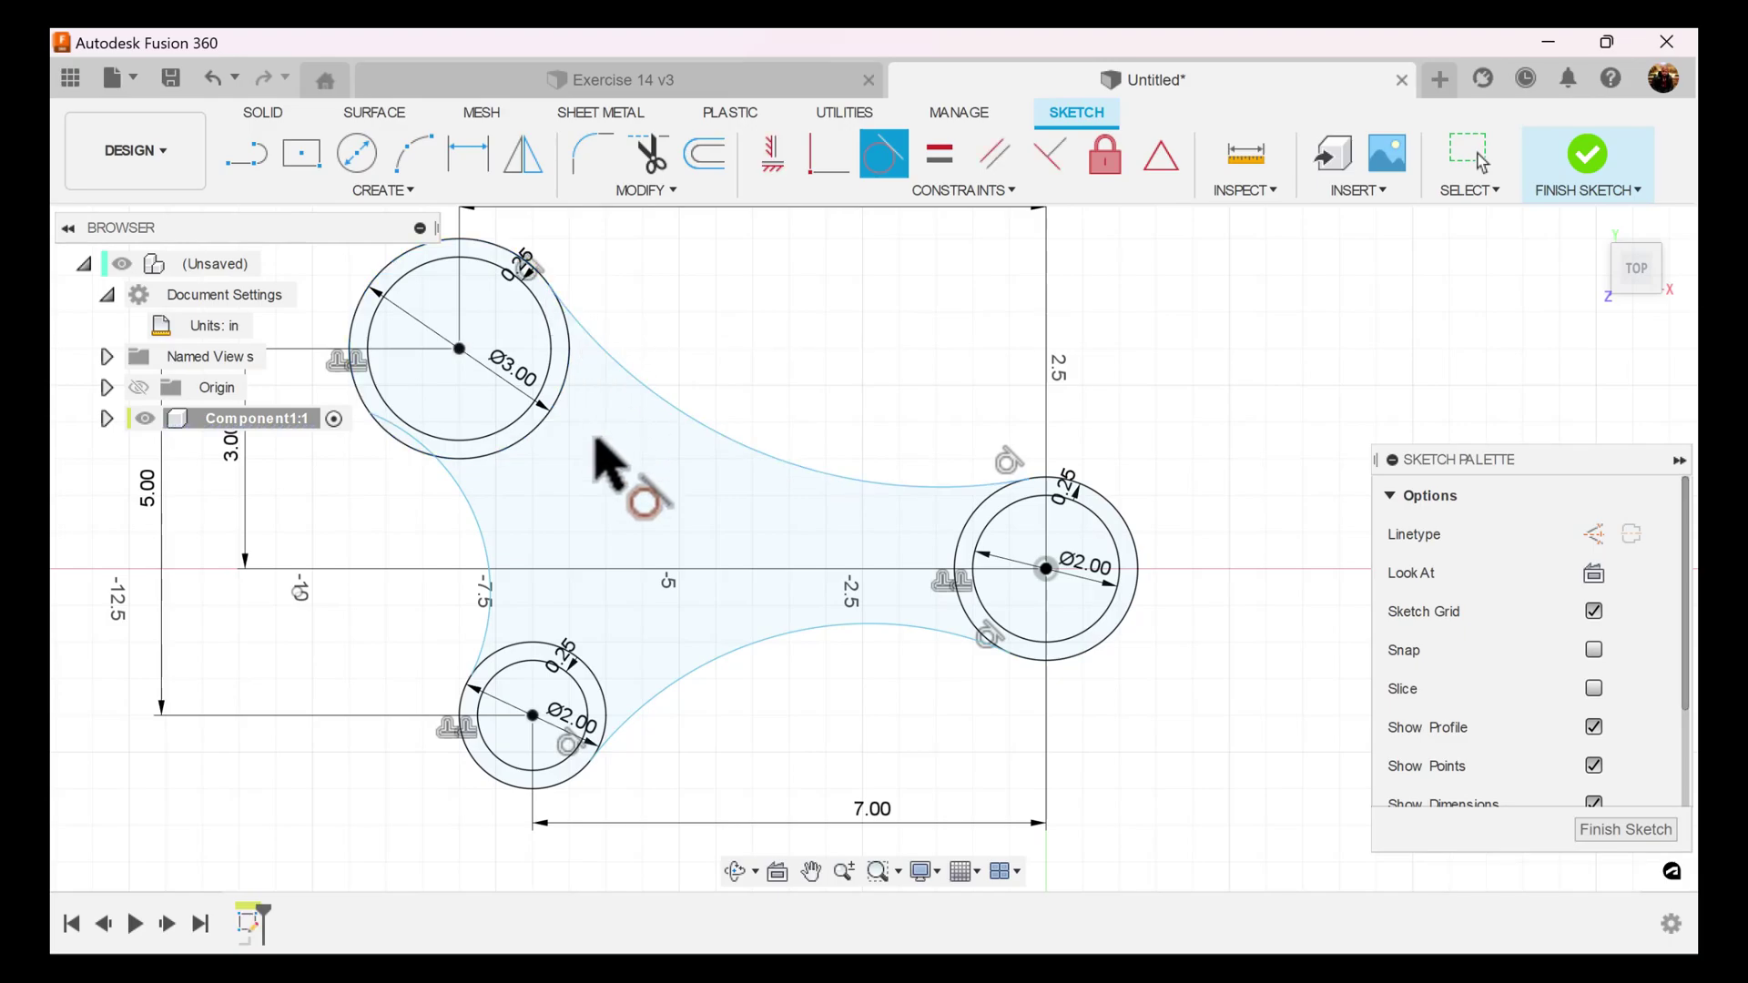
# Make the left arc tangent to both the large and lower circles.
pyautogui.click(480, 490)
pyautogui.click(444, 445)
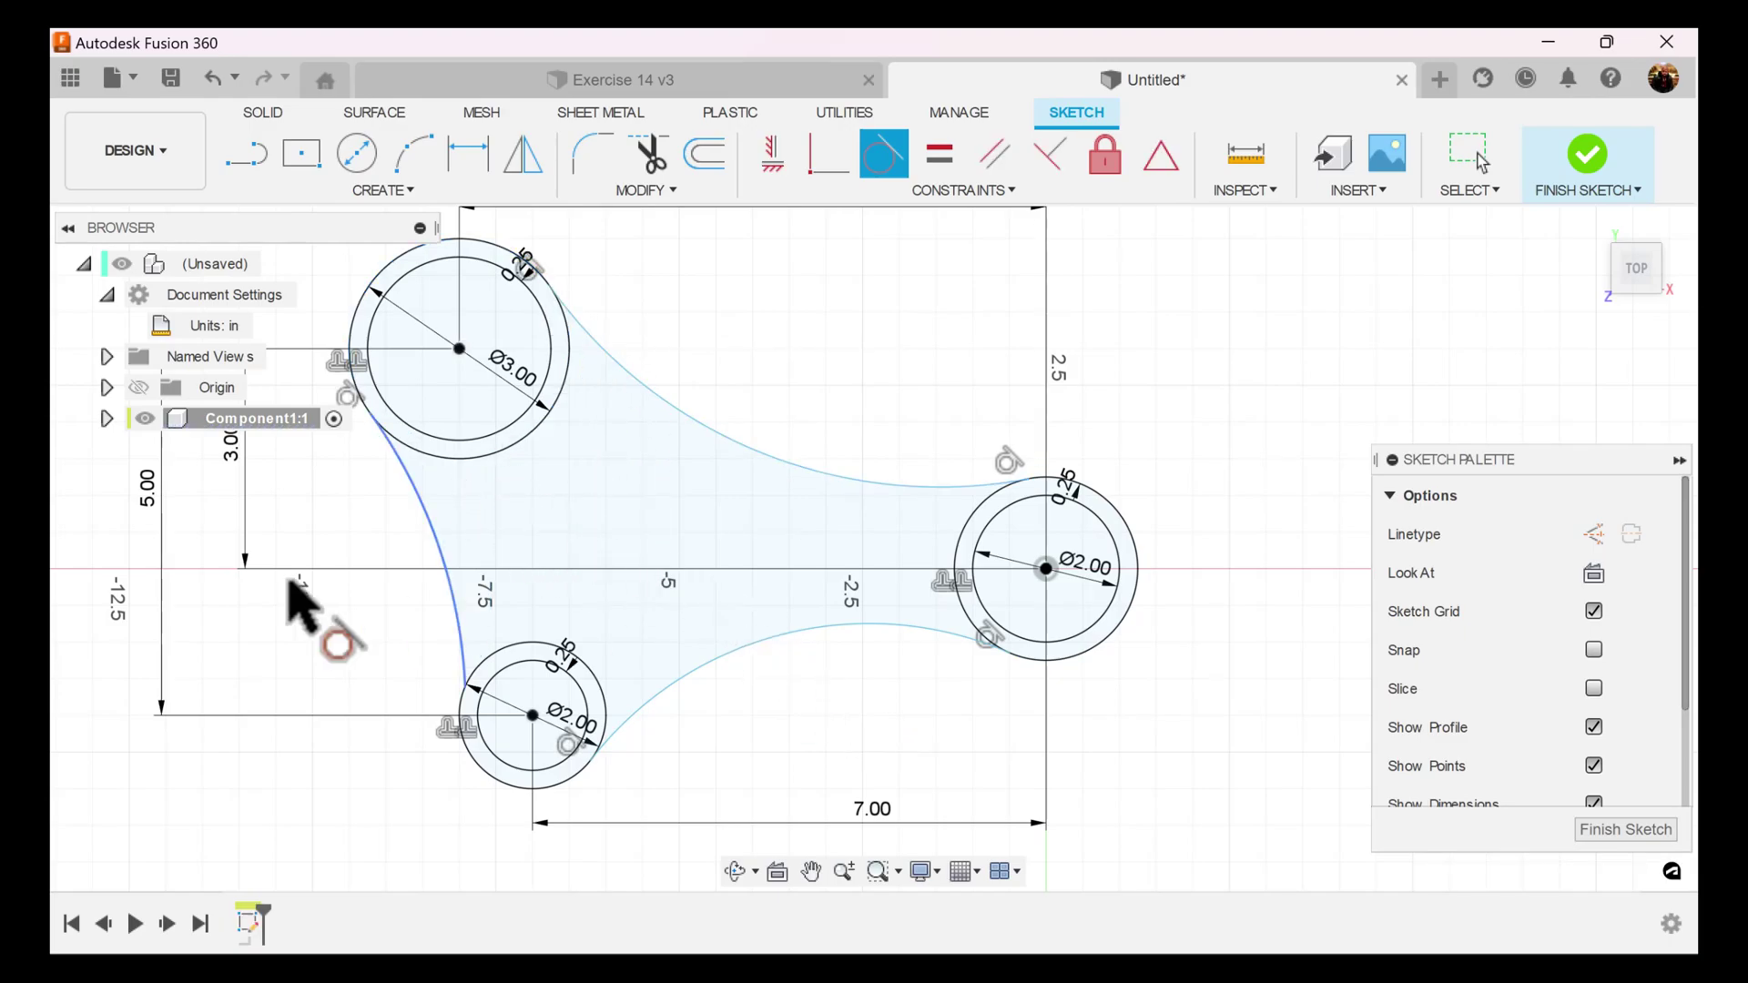
pyautogui.click(452, 622)
pyautogui.click(508, 675)
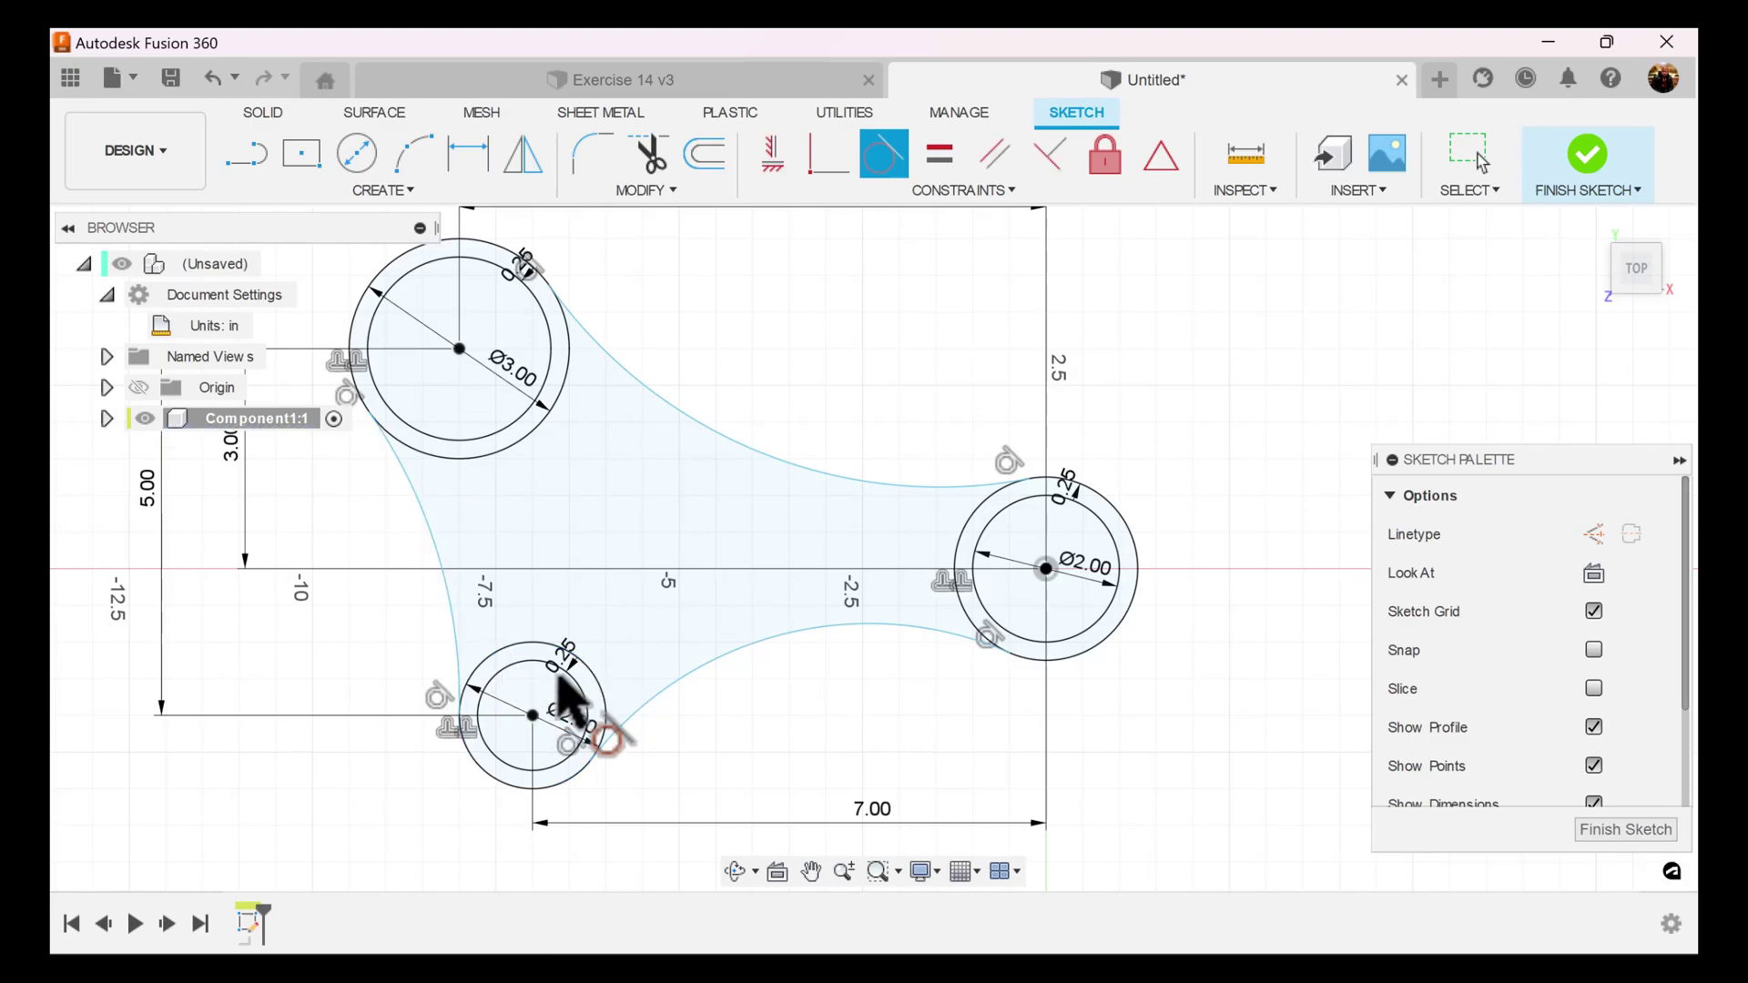
pyautogui.moveTo(956, 765); pyautogui.dragTo(1161, 635, button='middle')
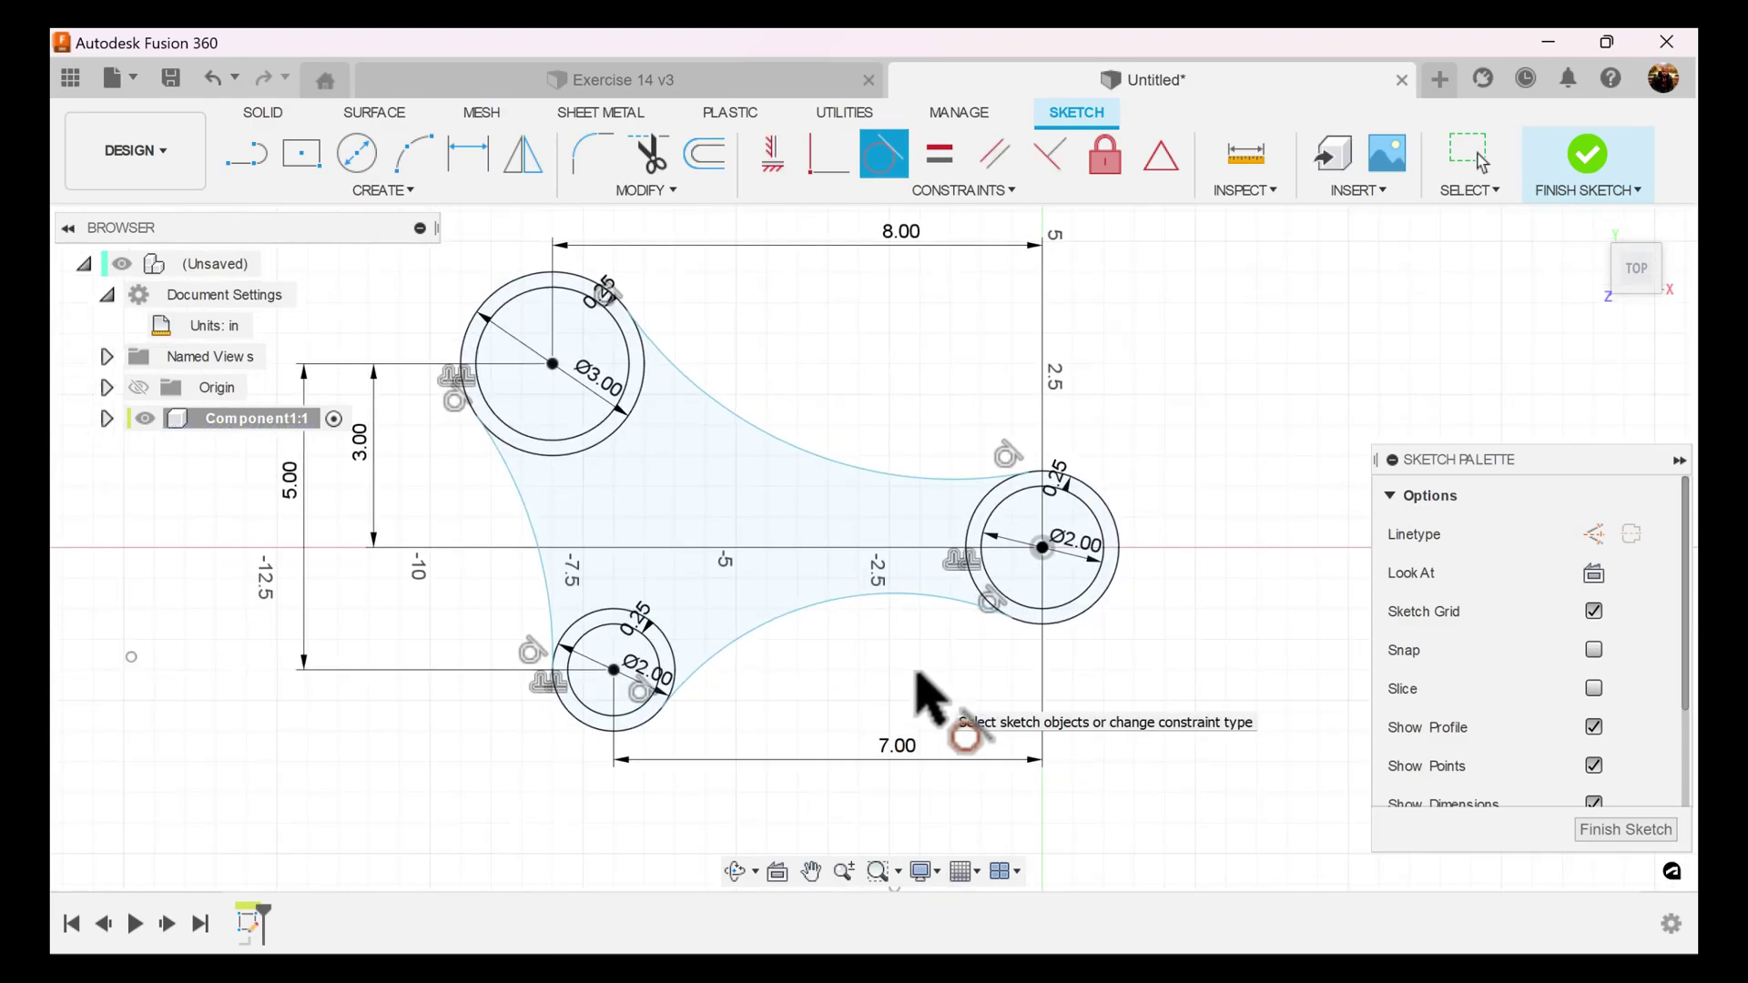
pyautogui.scroll(2, 924, 696)
pyautogui.moveTo(956, 409); pyautogui.dragTo(821, 410, button='middle')
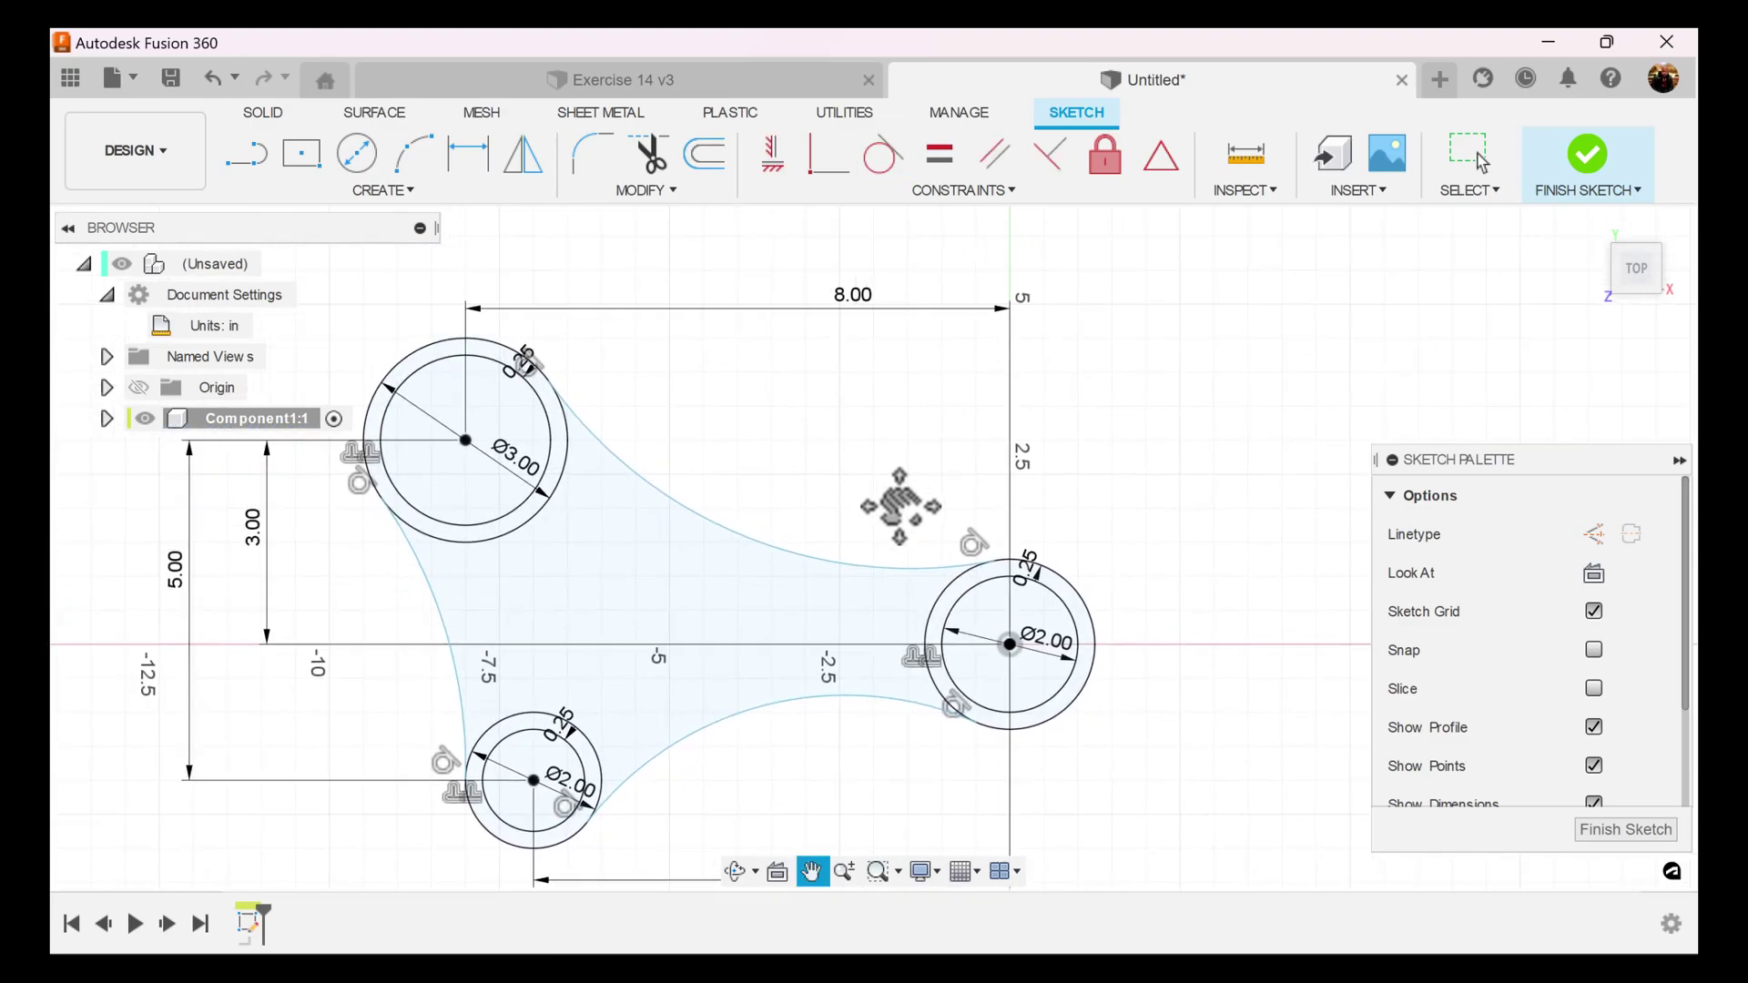
# Dimension the connecting arc radii: upper R10.00, lower R7.00, left R4.00.
pyautogui.click(468, 156)
pyautogui.click(762, 568)
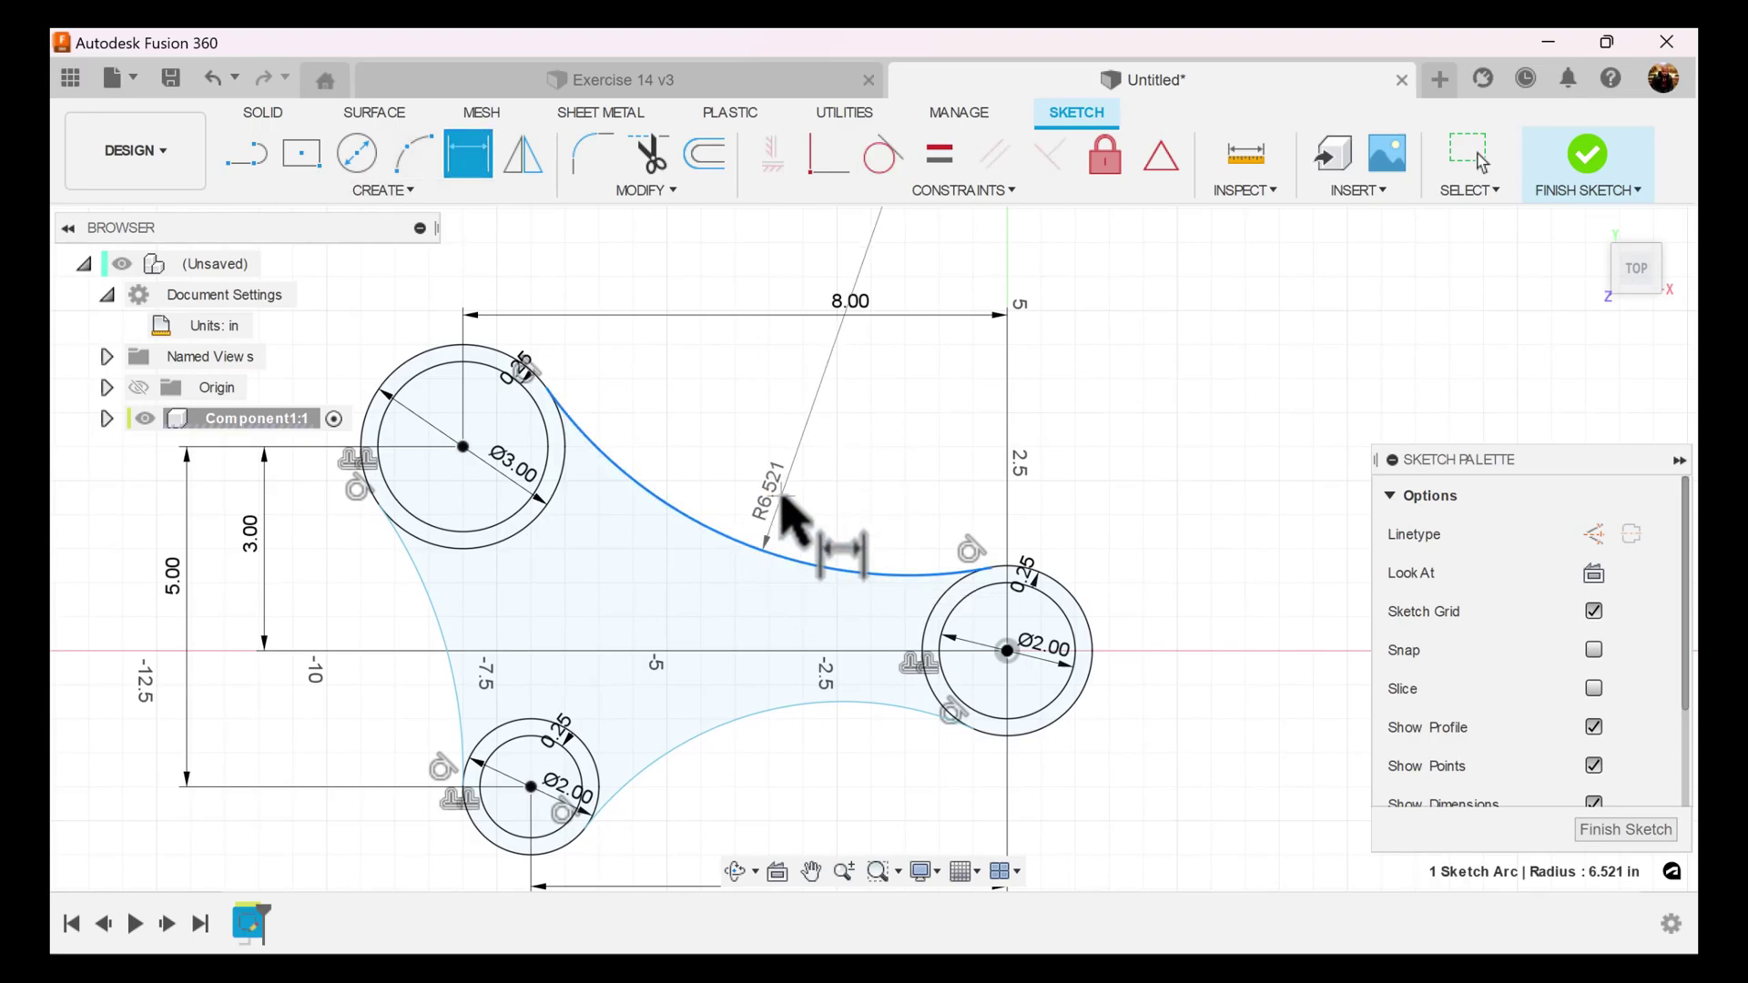
pyautogui.click(735, 597)
pyautogui.write('10')
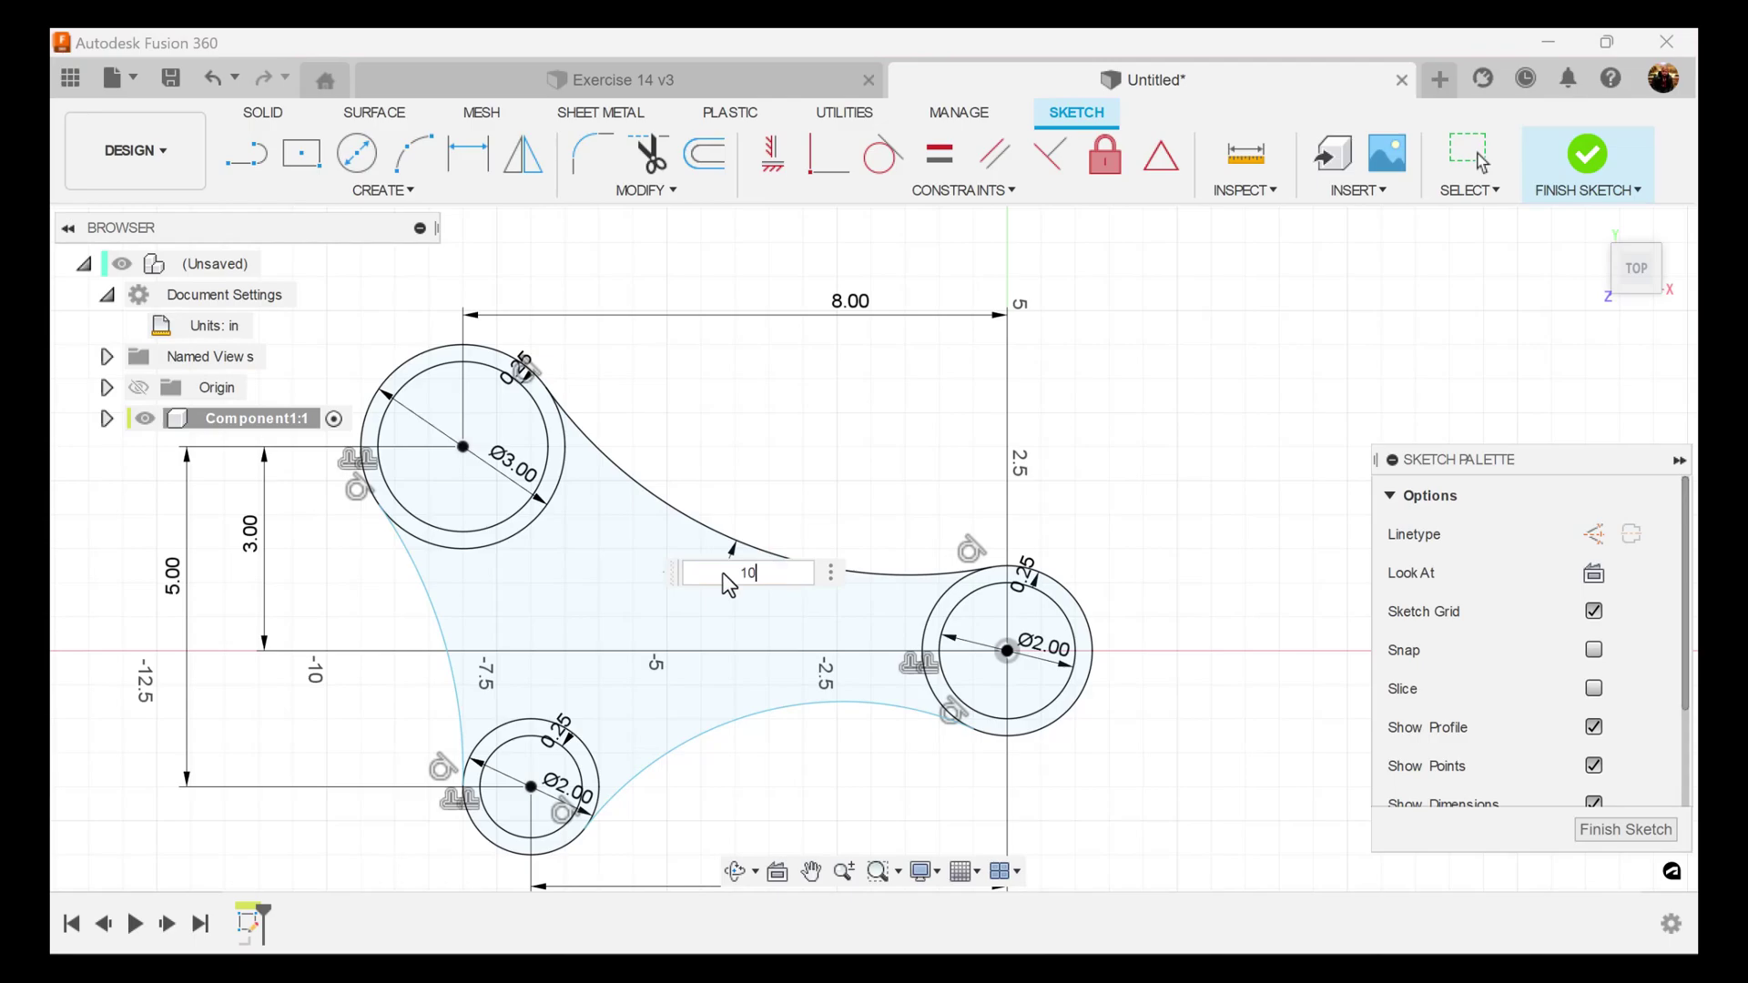
pyautogui.press('Return')
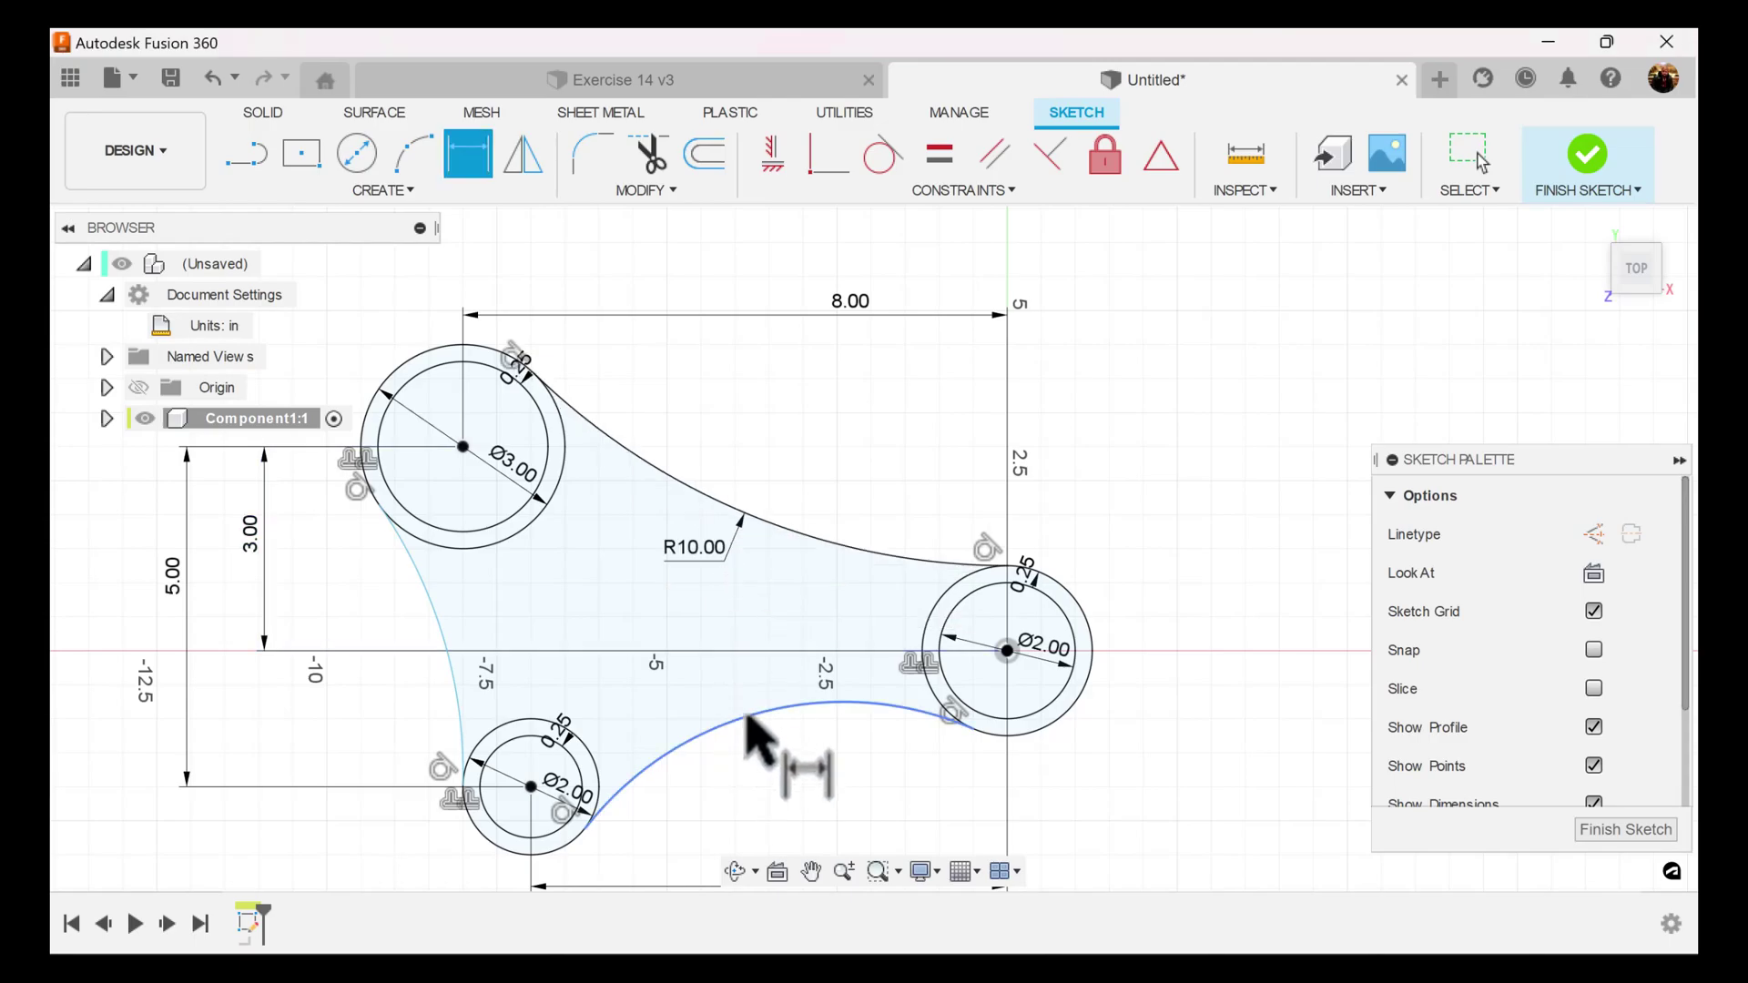
pyautogui.click(749, 731)
pyautogui.click(735, 689)
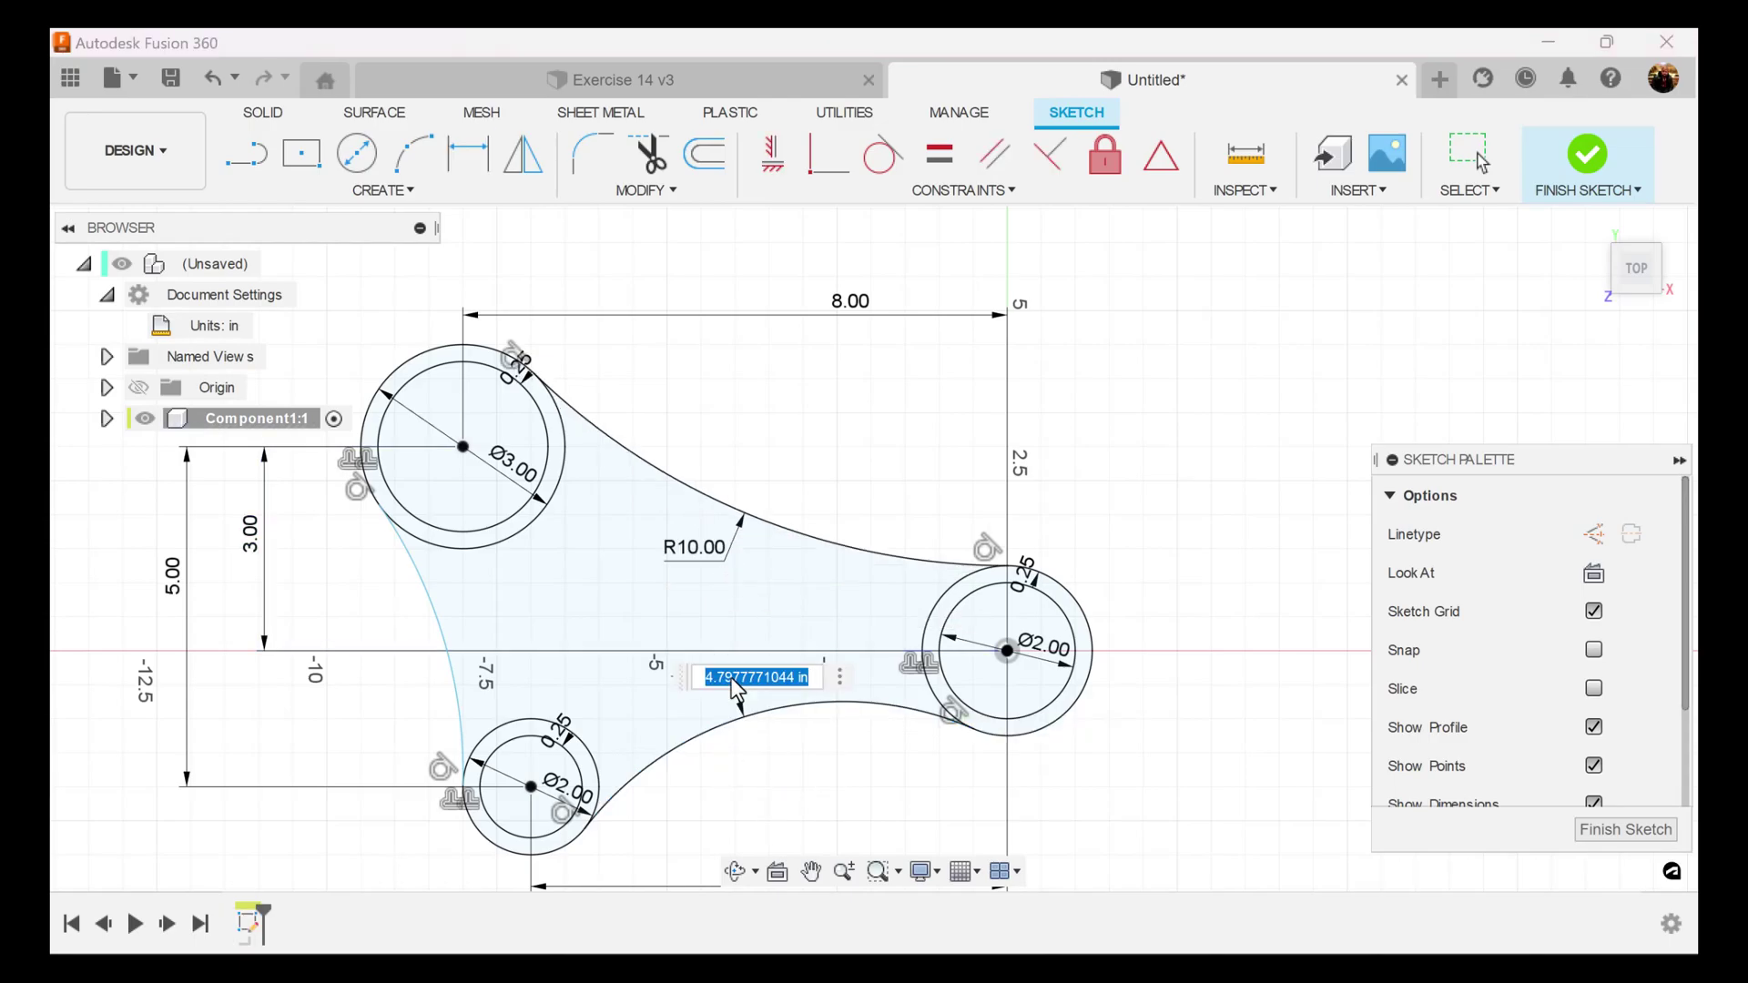
pyautogui.write('7')
pyautogui.write('R7.00')
pyautogui.press('Return')
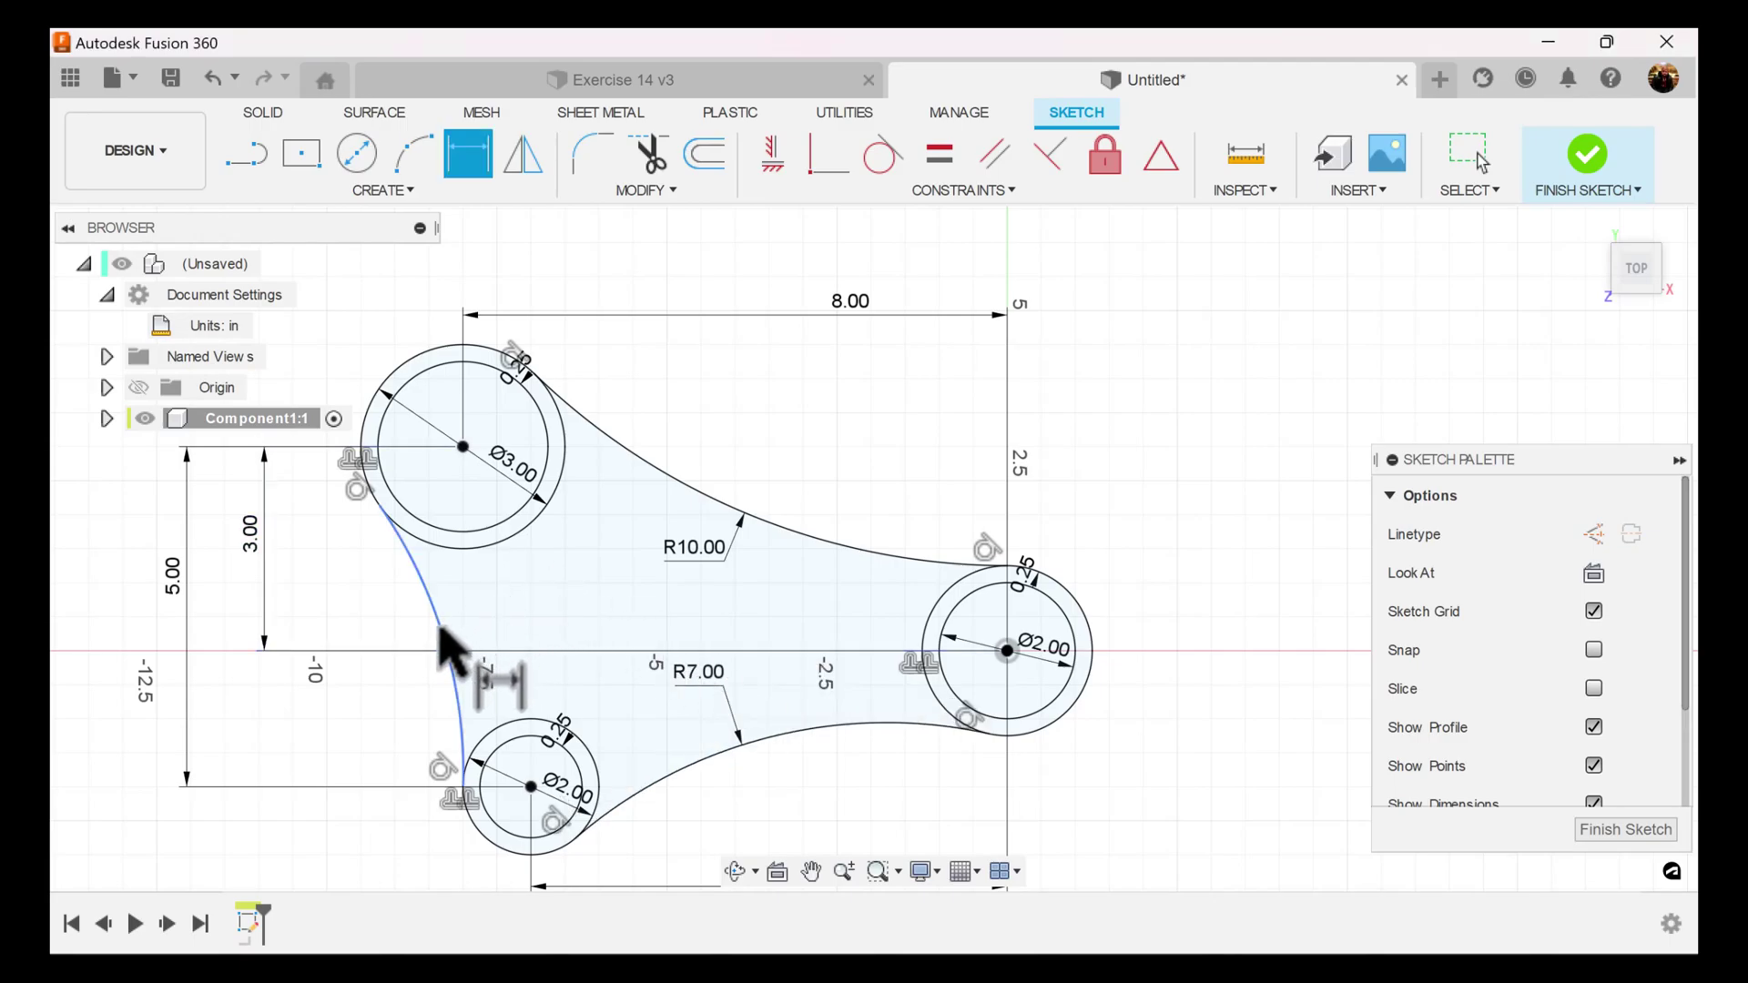
pyautogui.click(458, 634)
pyautogui.click(482, 642)
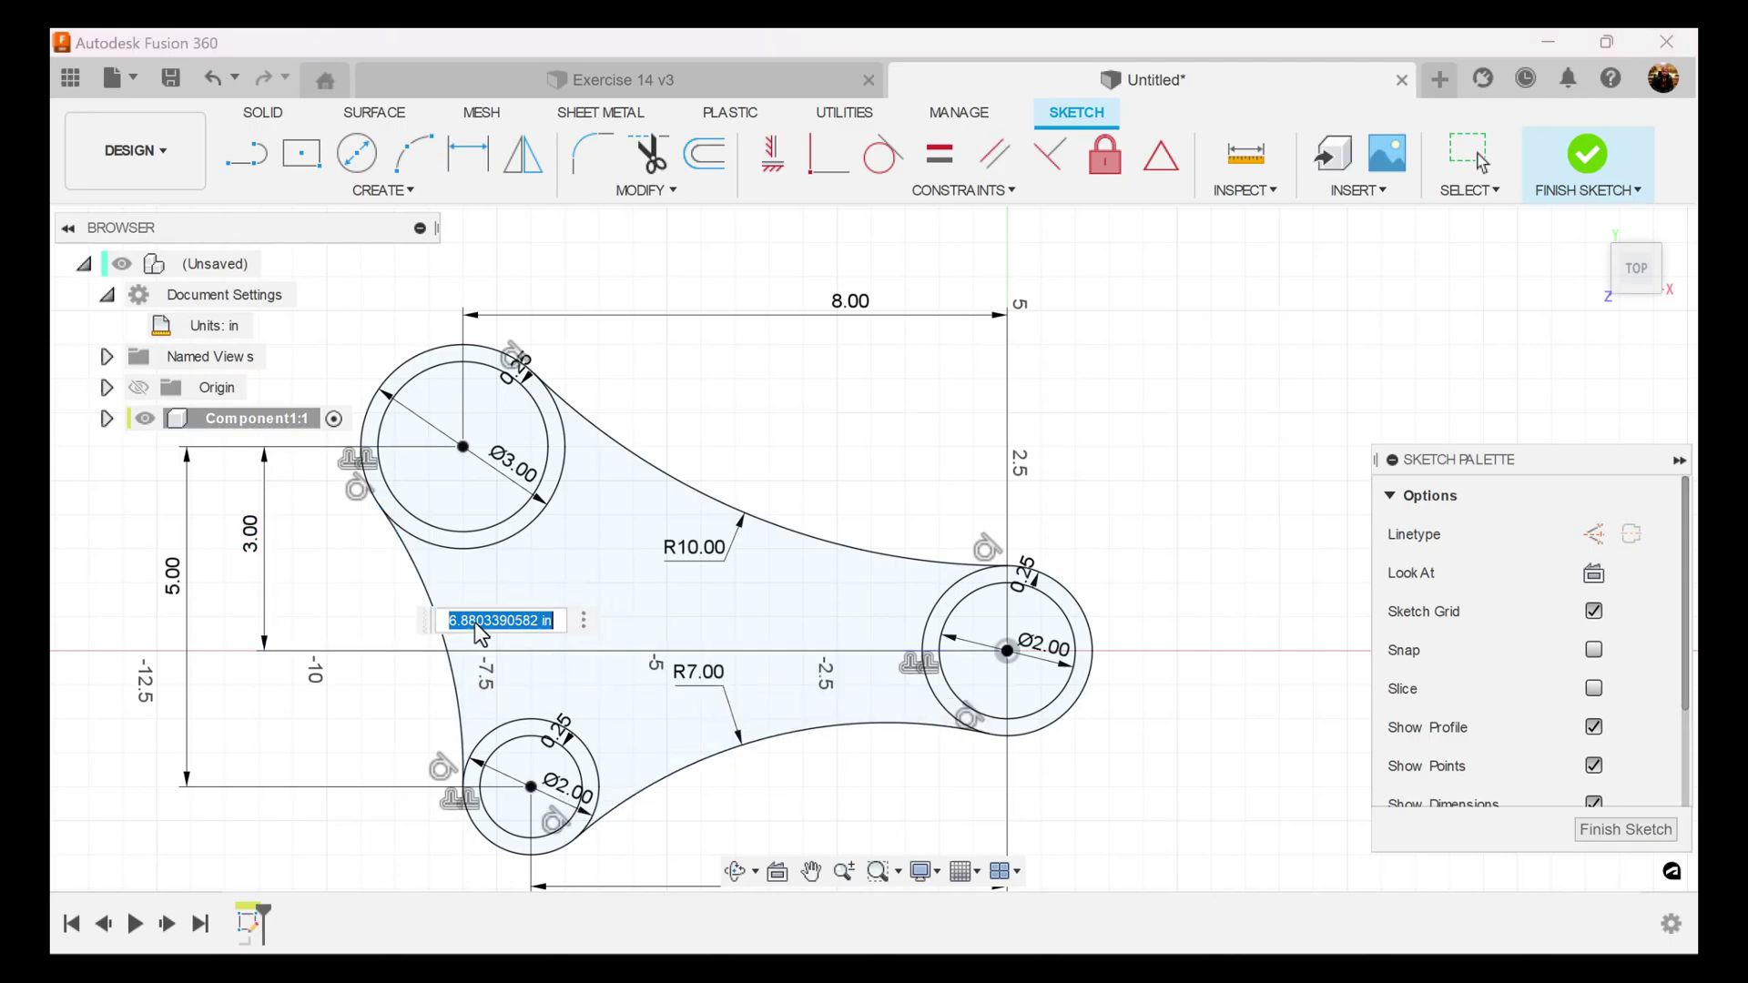
pyautogui.write('4')
pyautogui.press('Return')
pyautogui.scroll(-3, 1018, 471)
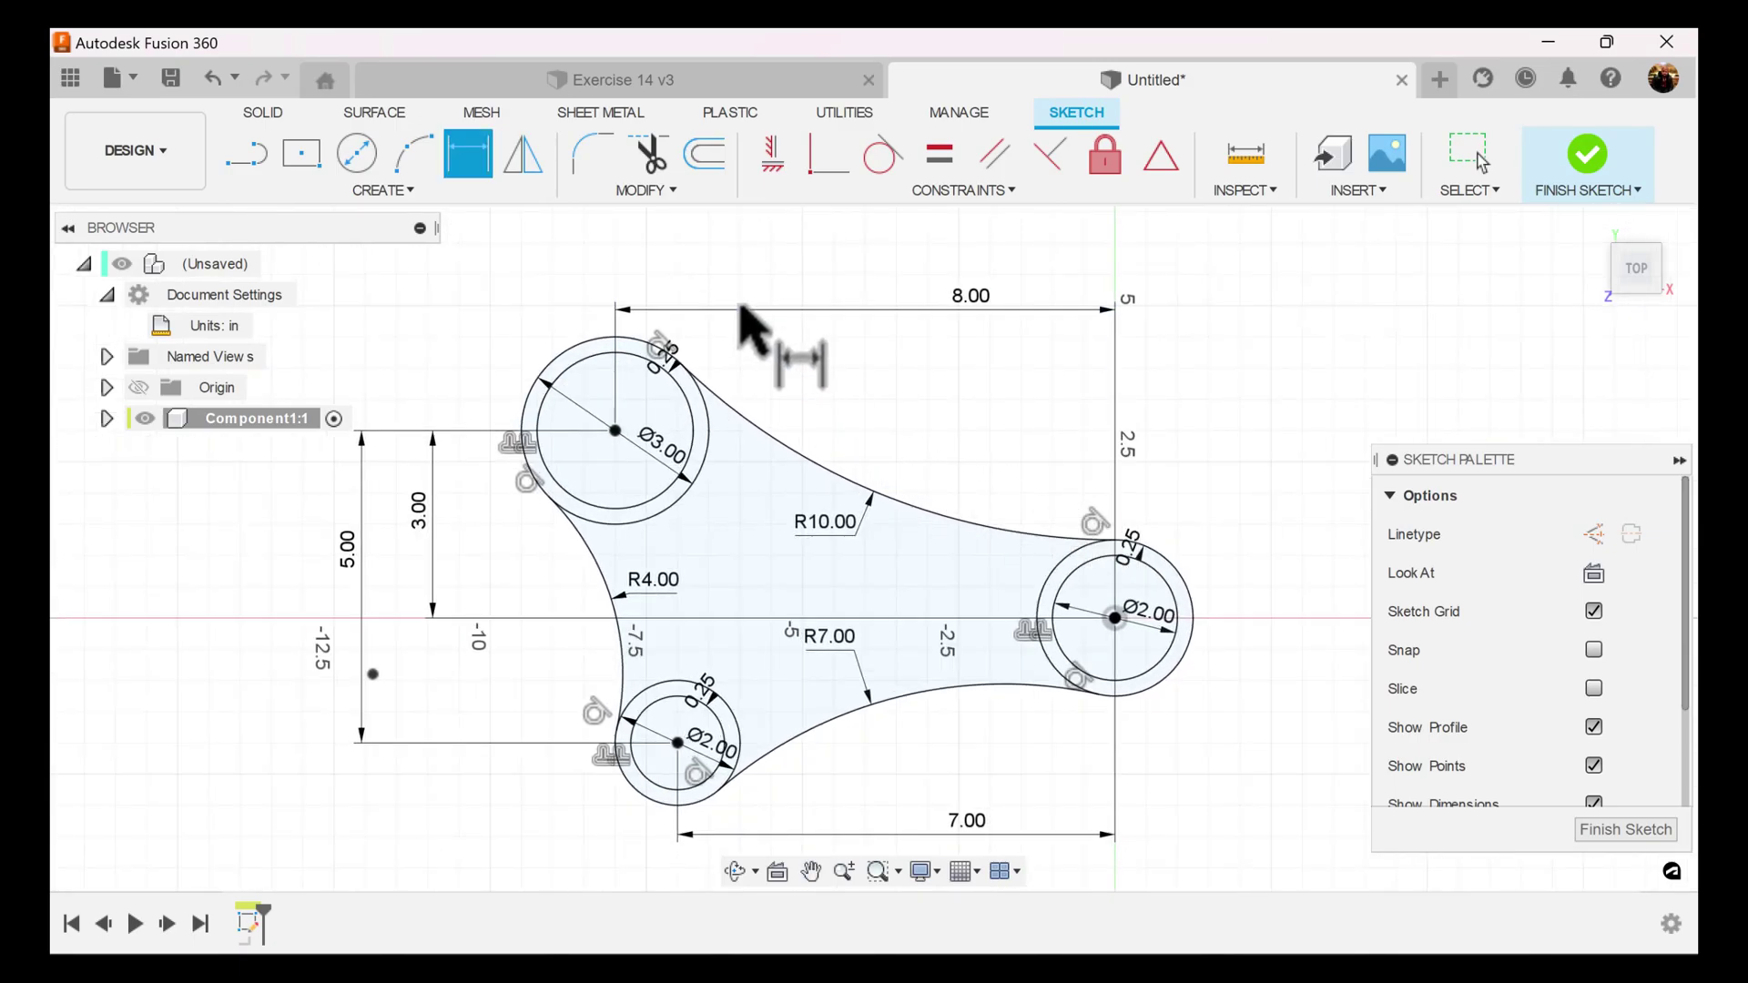
# Offset the large and lower boss circles outward by 0.50 in.
pyautogui.click(707, 156)
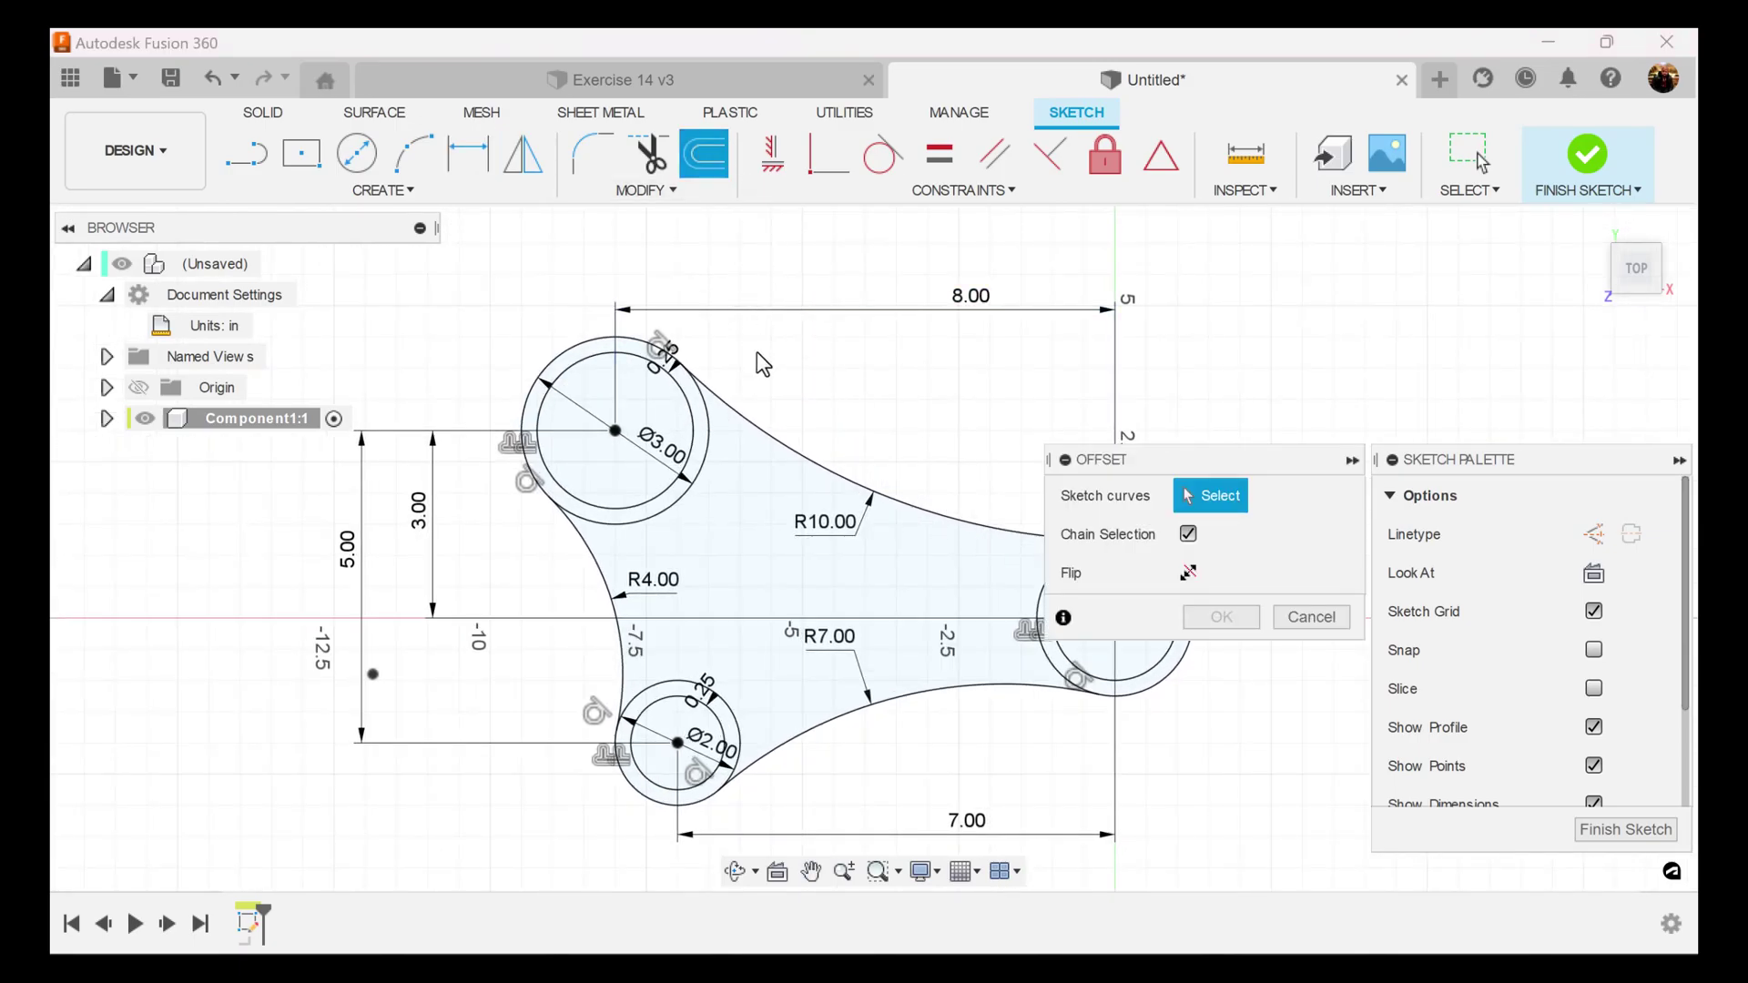
pyautogui.click(712, 426)
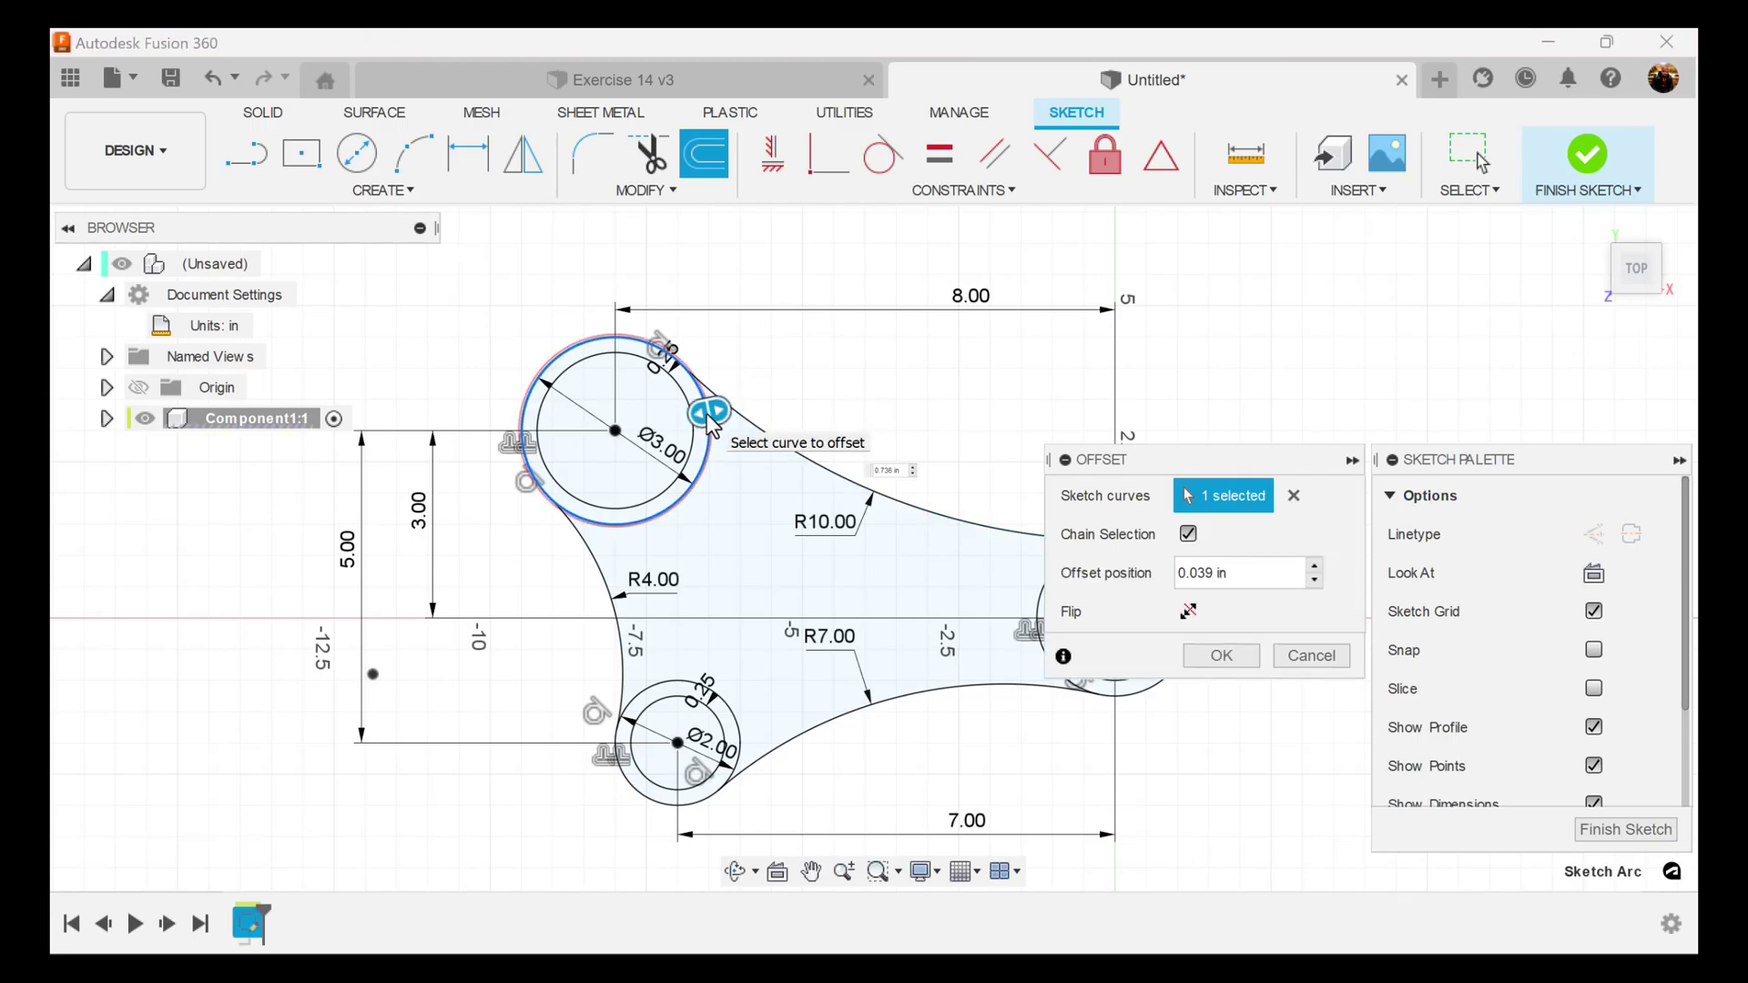
pyautogui.write('.5')
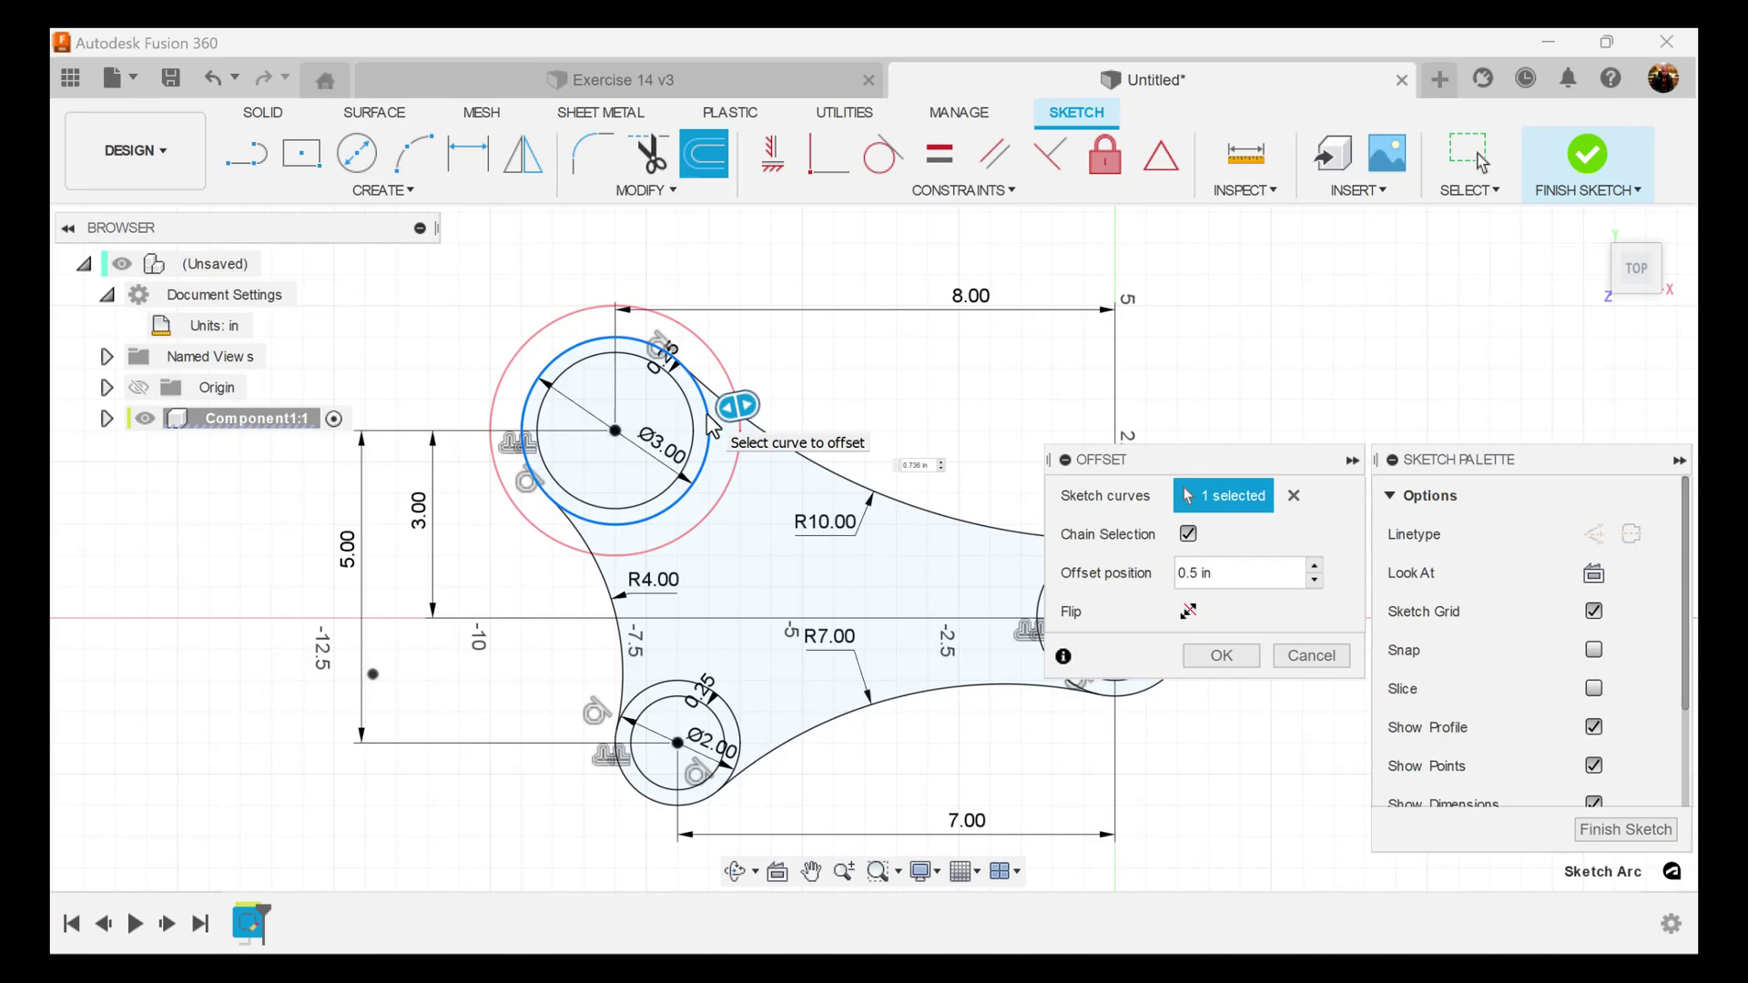
pyautogui.click(1222, 656)
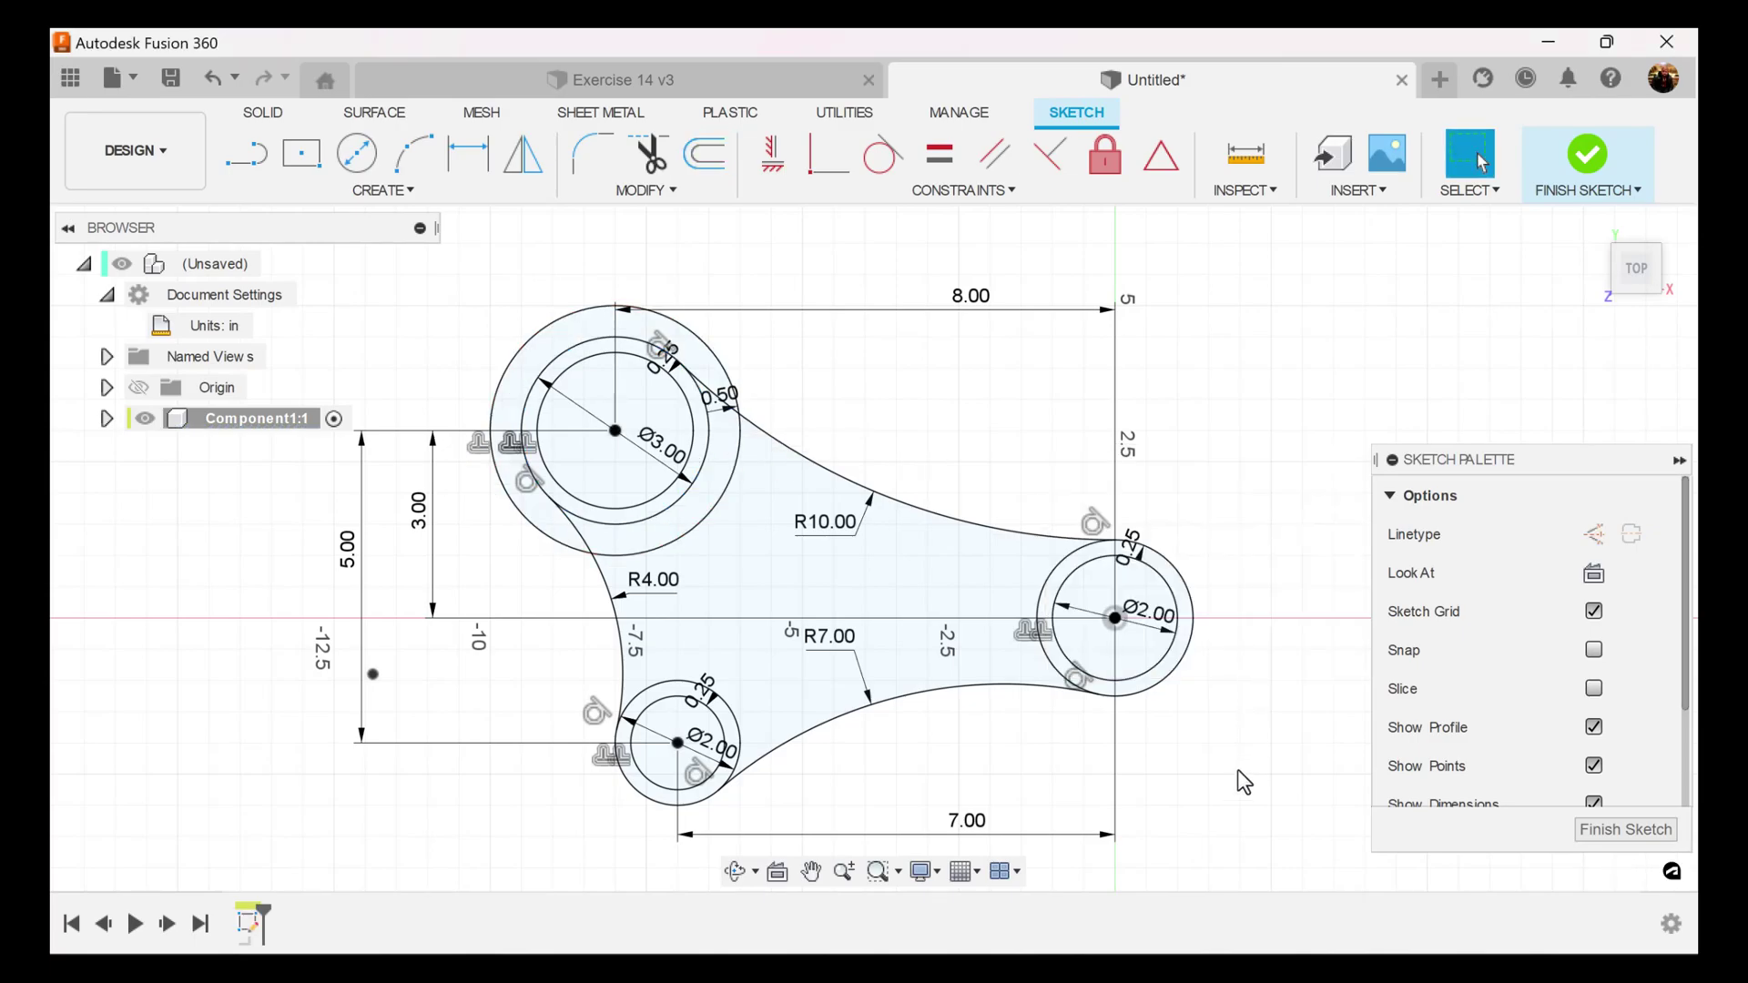
pyautogui.click(706, 155)
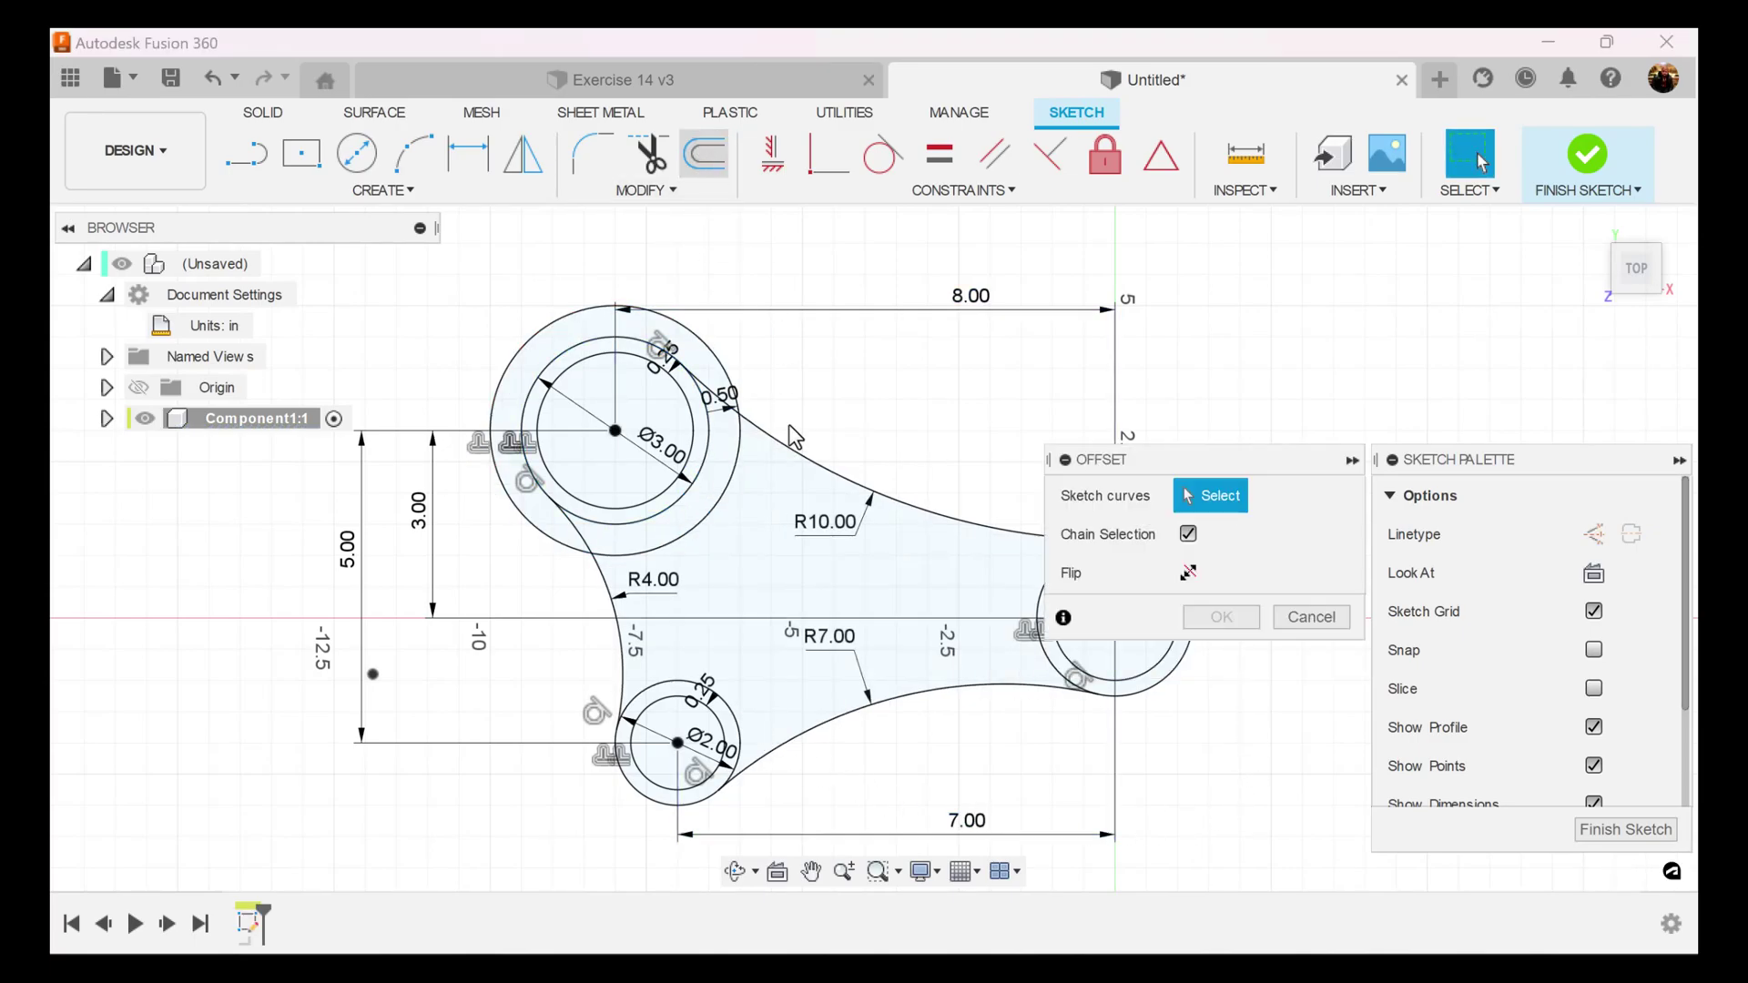
pyautogui.click(733, 705)
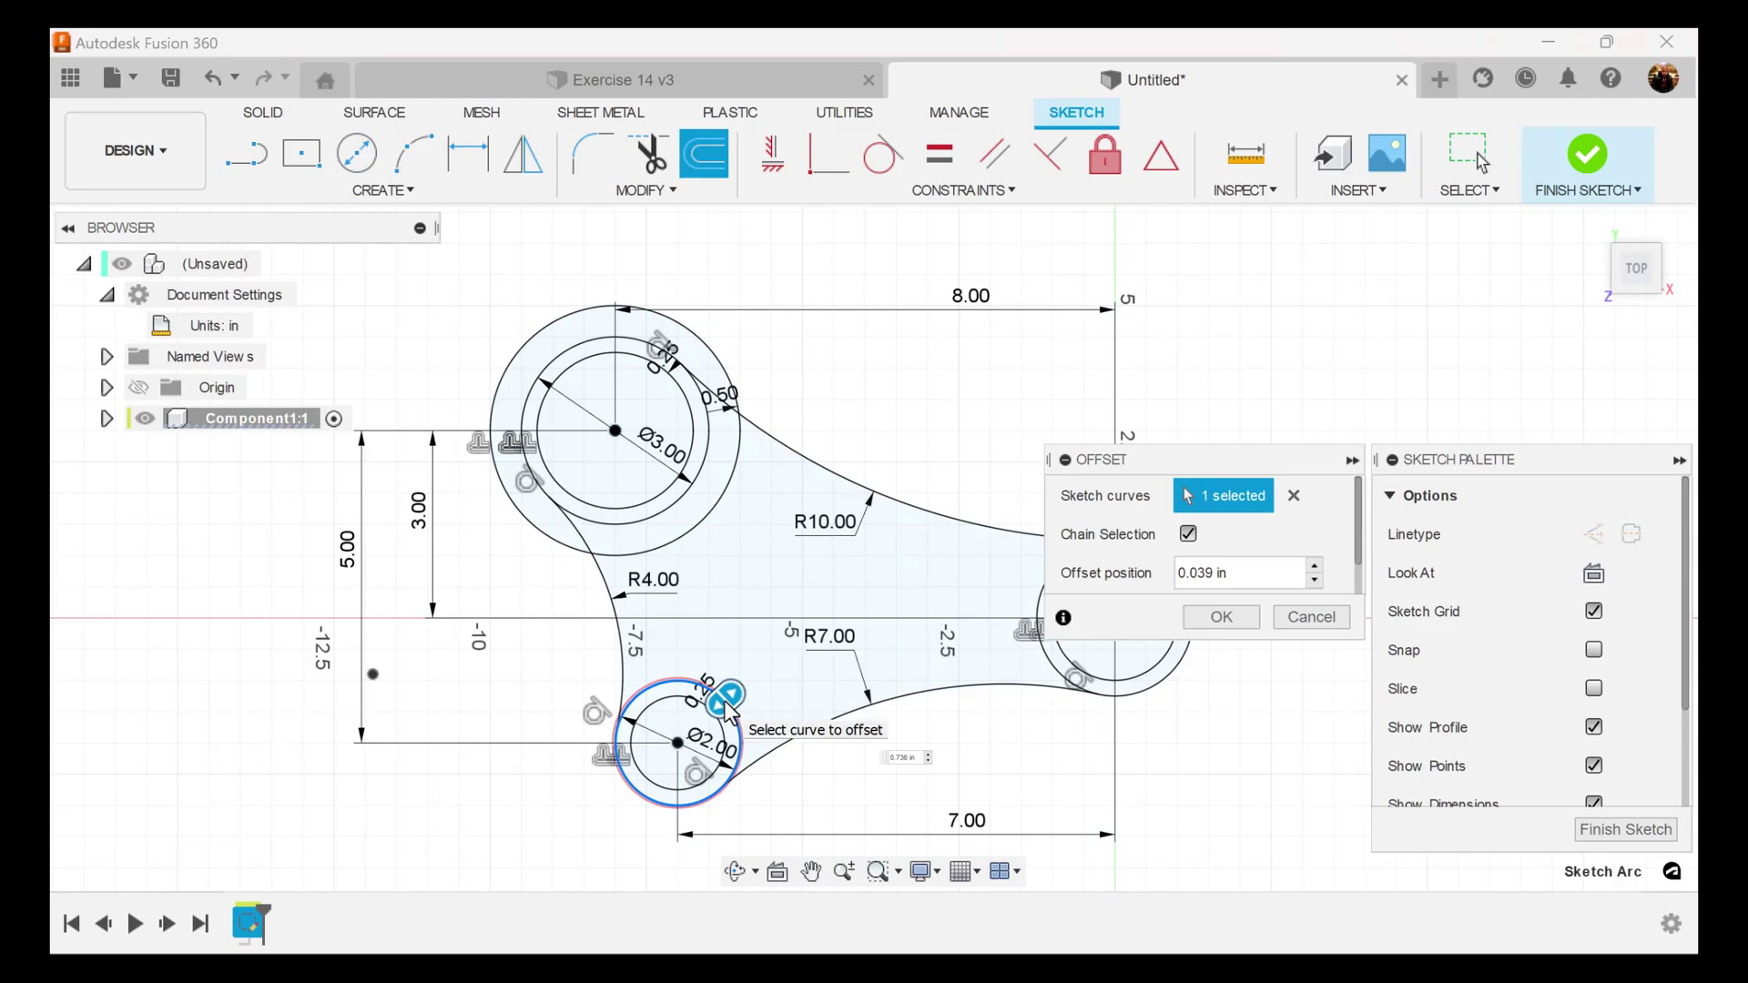
pyautogui.click(1221, 615)
# Offset the right boss circle outward by 0.75 in.
pyautogui.rightClick(1223, 546)
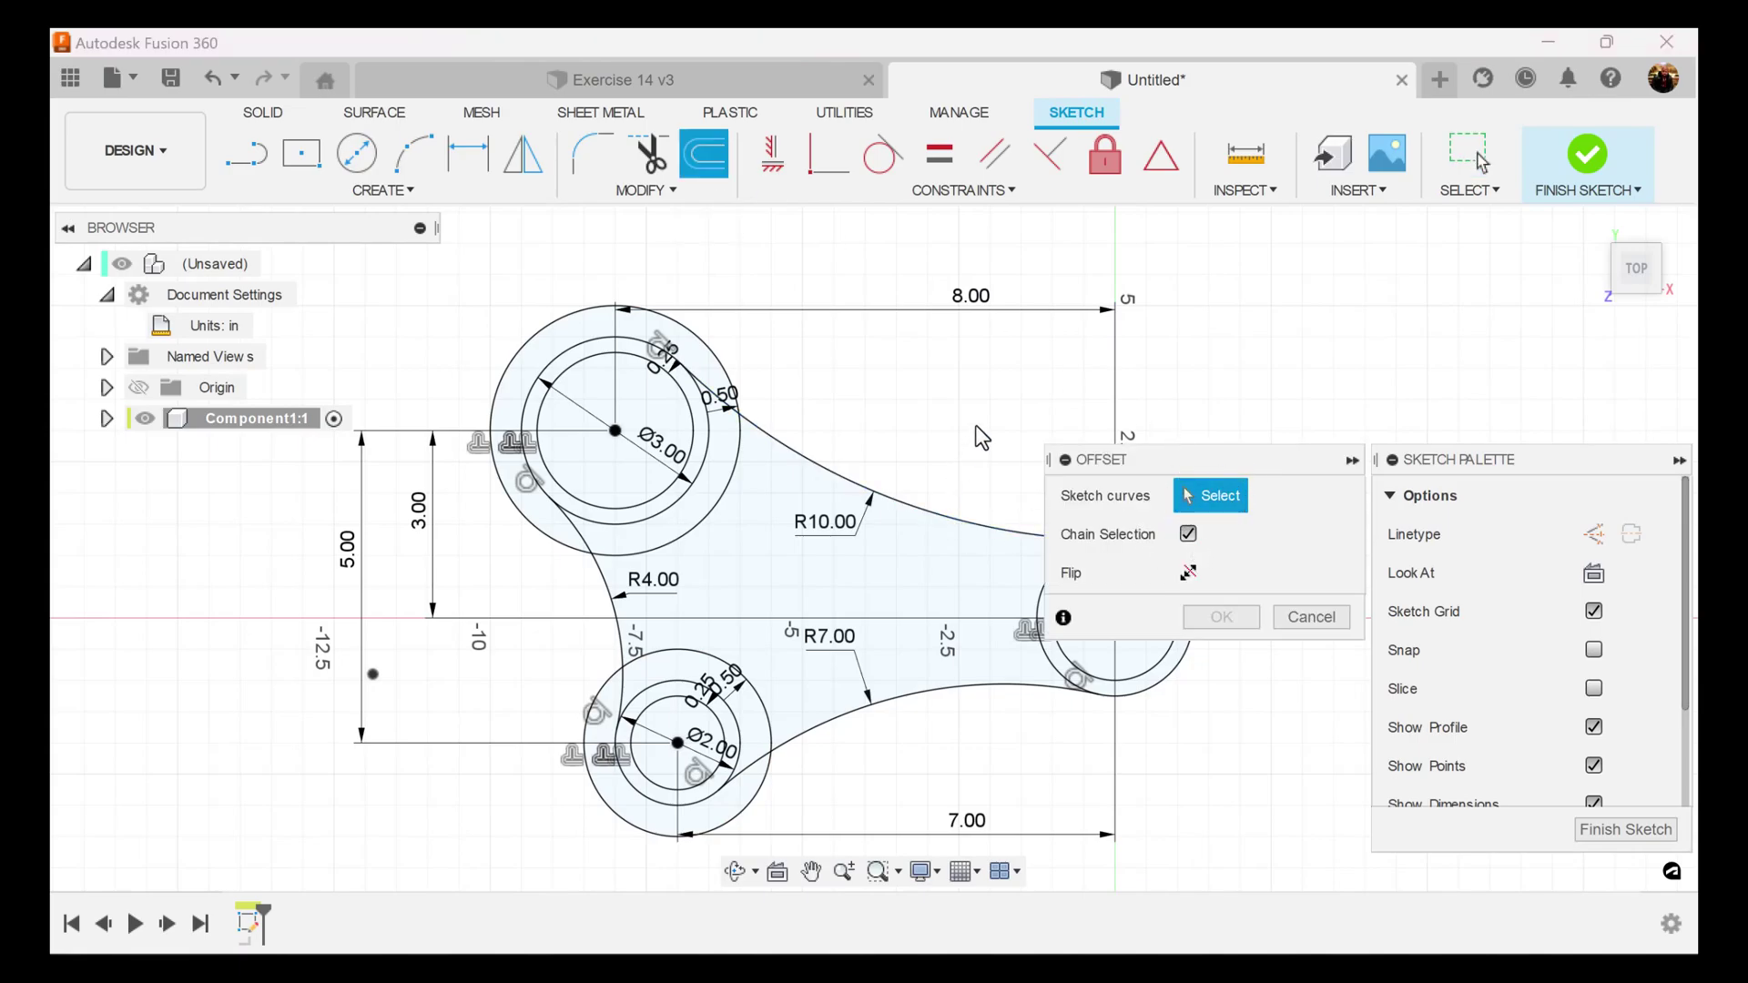
pyautogui.moveTo(976, 424); pyautogui.dragTo(699, 413, button='middle')
pyautogui.click(913, 584)
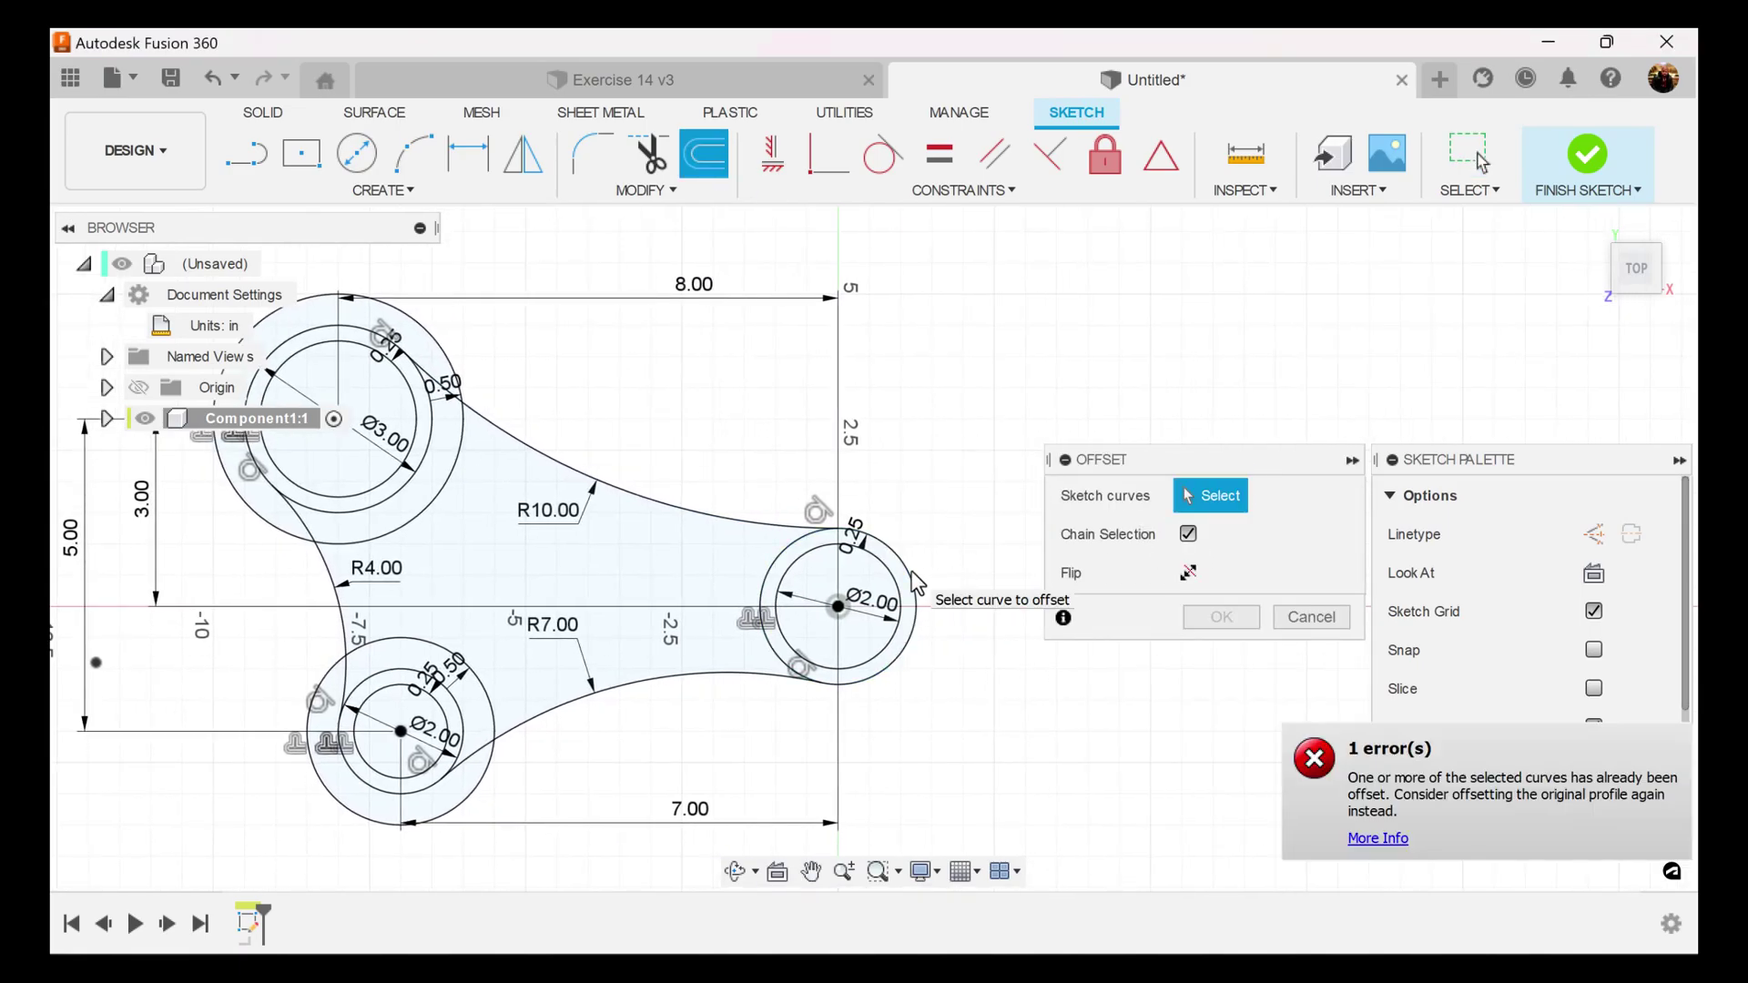
pyautogui.click(896, 577)
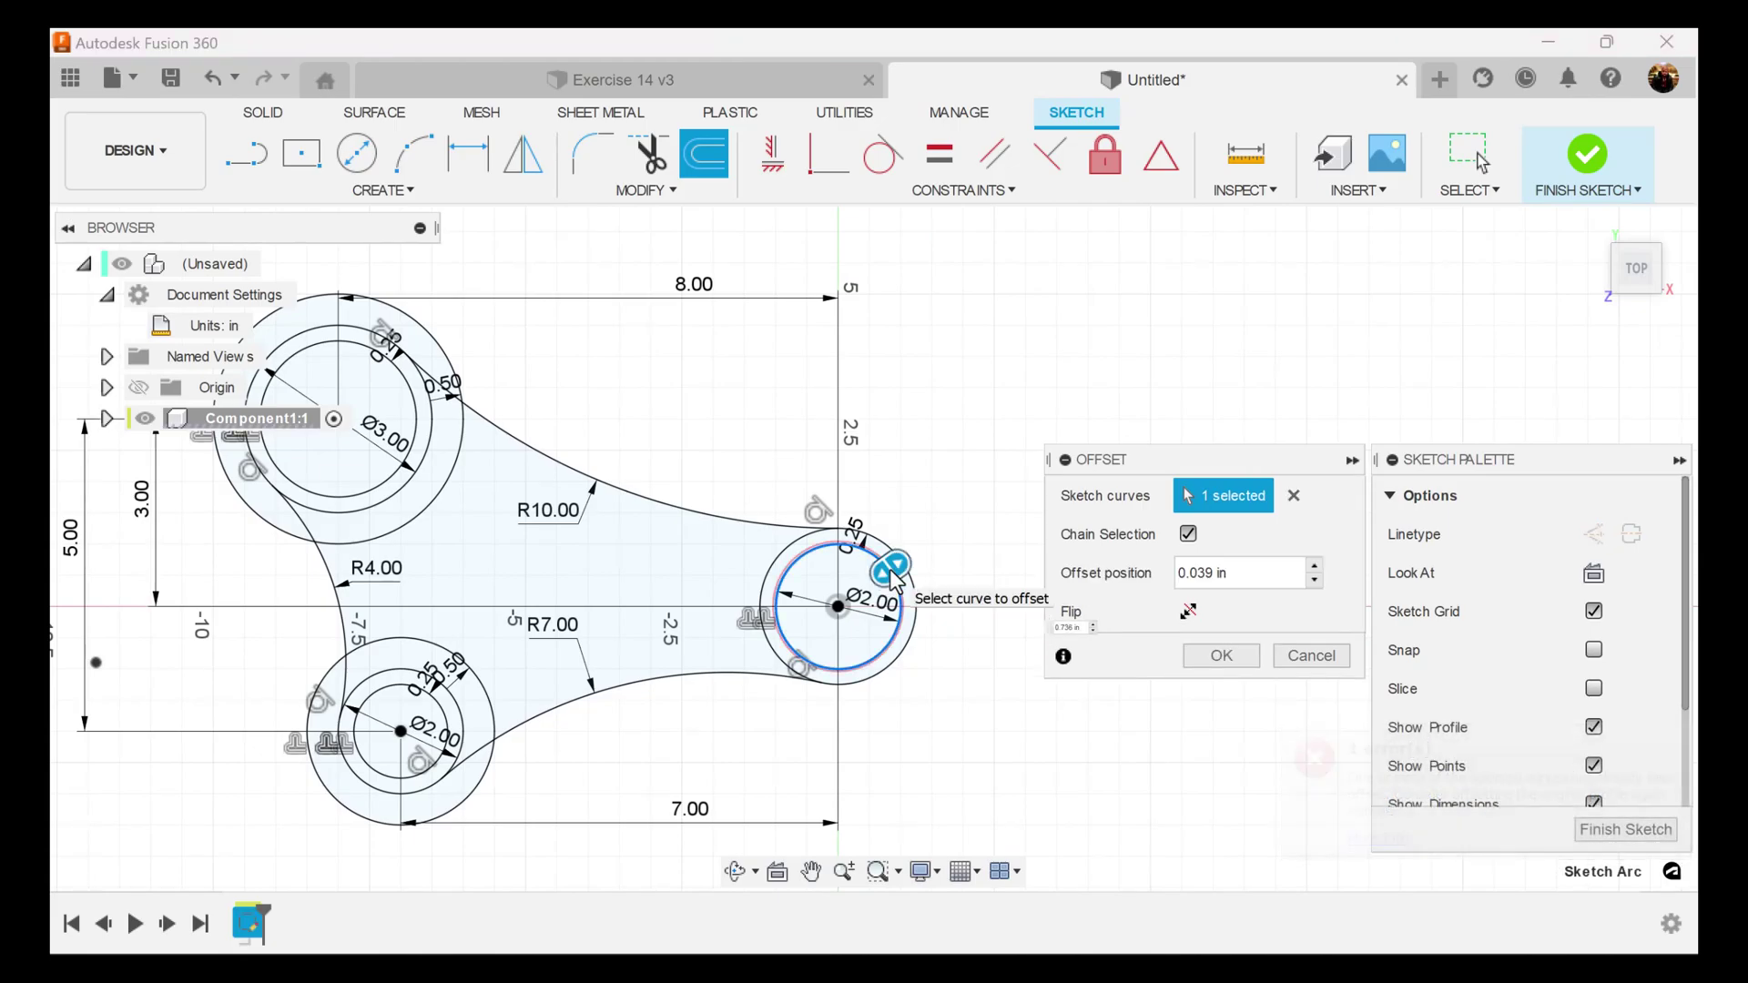
pyautogui.moveTo(896, 574); pyautogui.dragTo(930, 542)
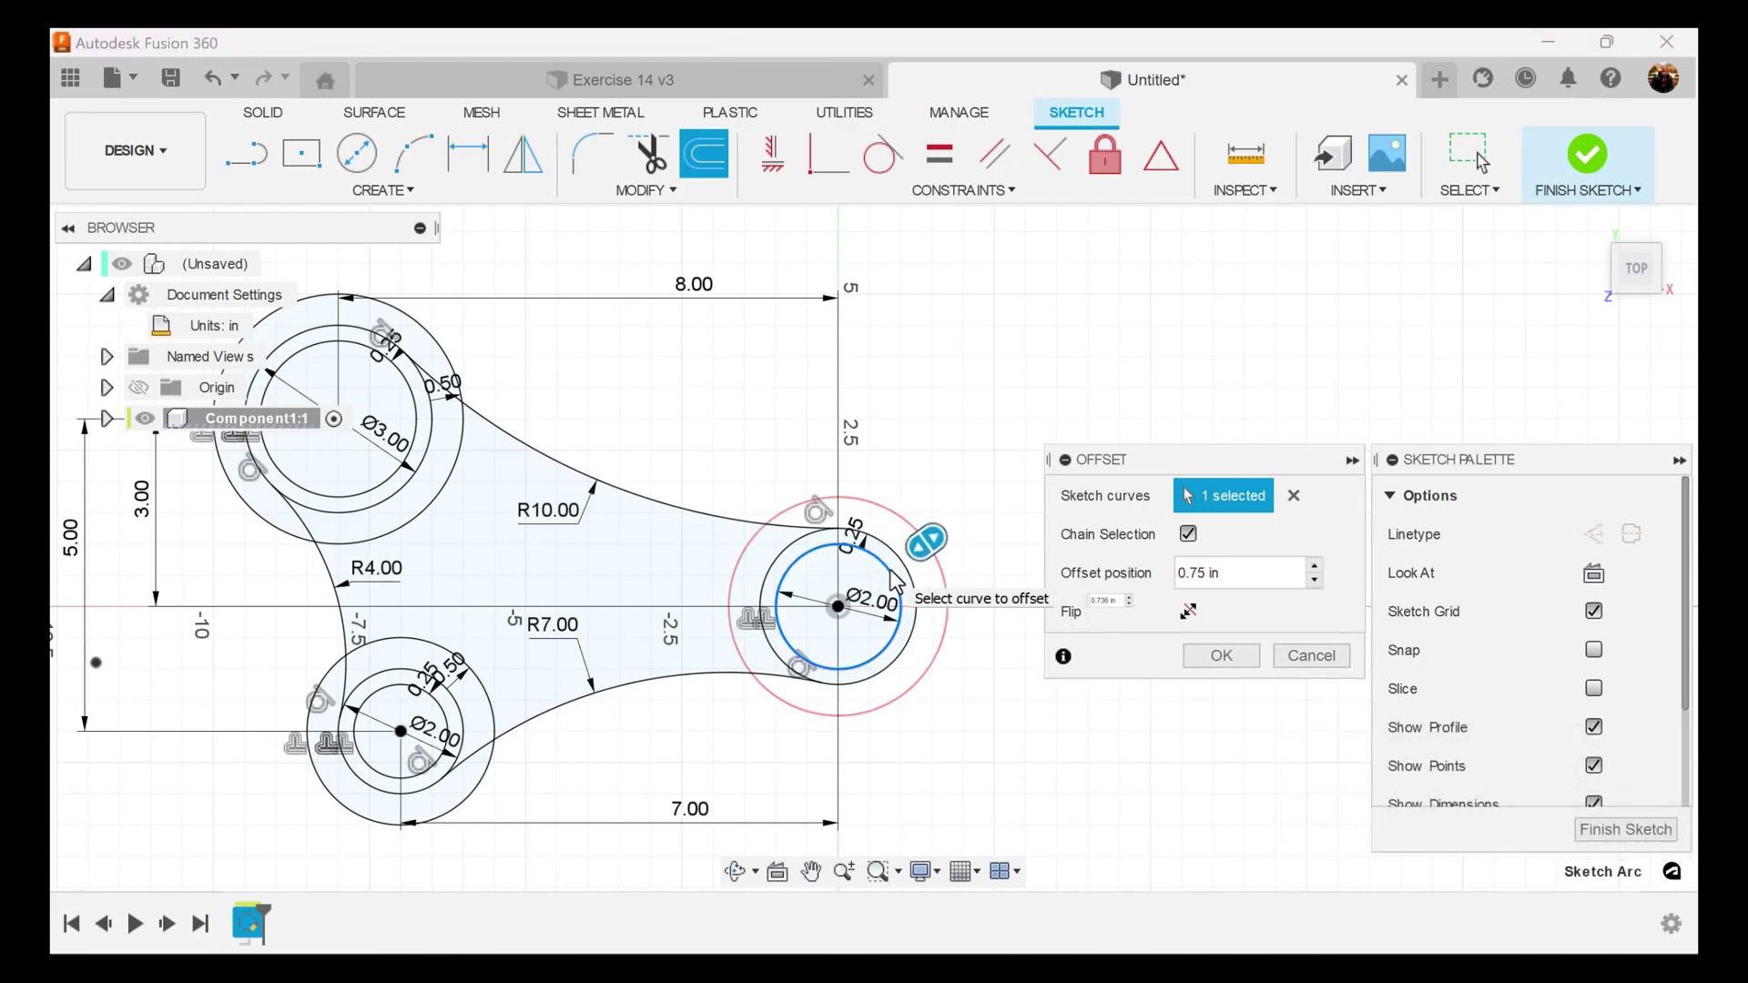
pyautogui.click(1241, 652)
pyautogui.moveTo(1175, 574); pyautogui.dragTo(1225, 553, button='middle')
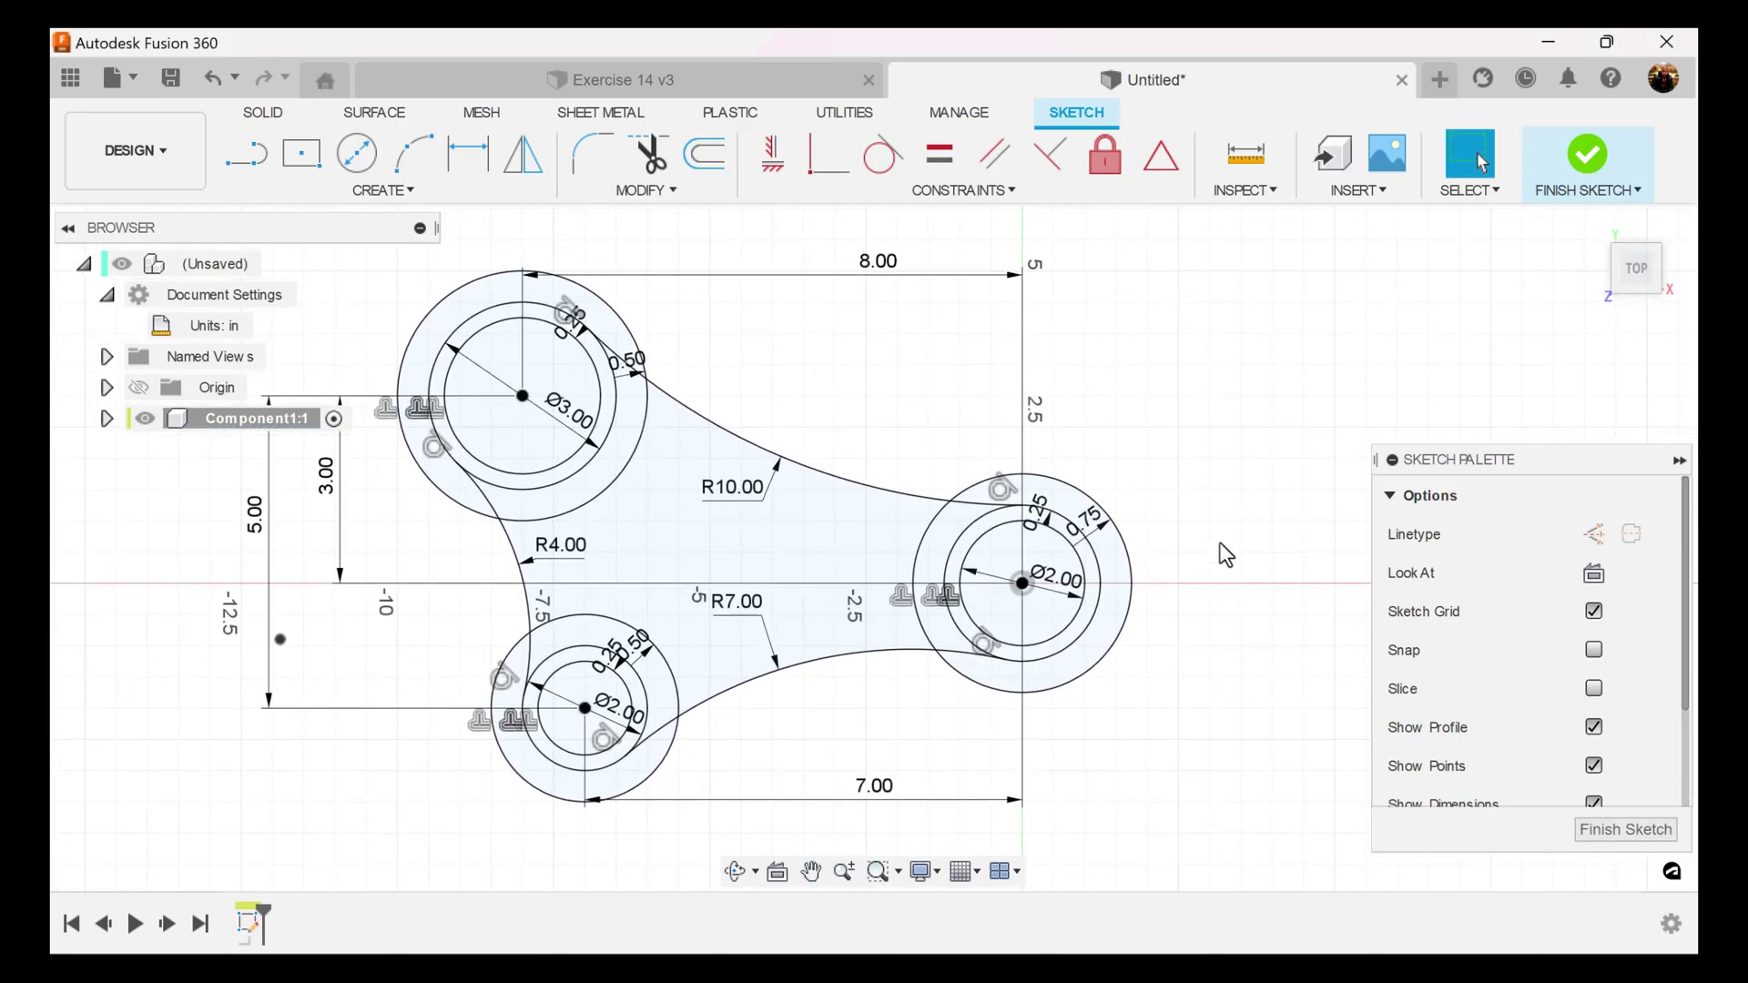
# Offset the upper R10.00 and lower R7.00 arcs 0.50 in into the web.
pyautogui.click(708, 157)
pyautogui.click(842, 483)
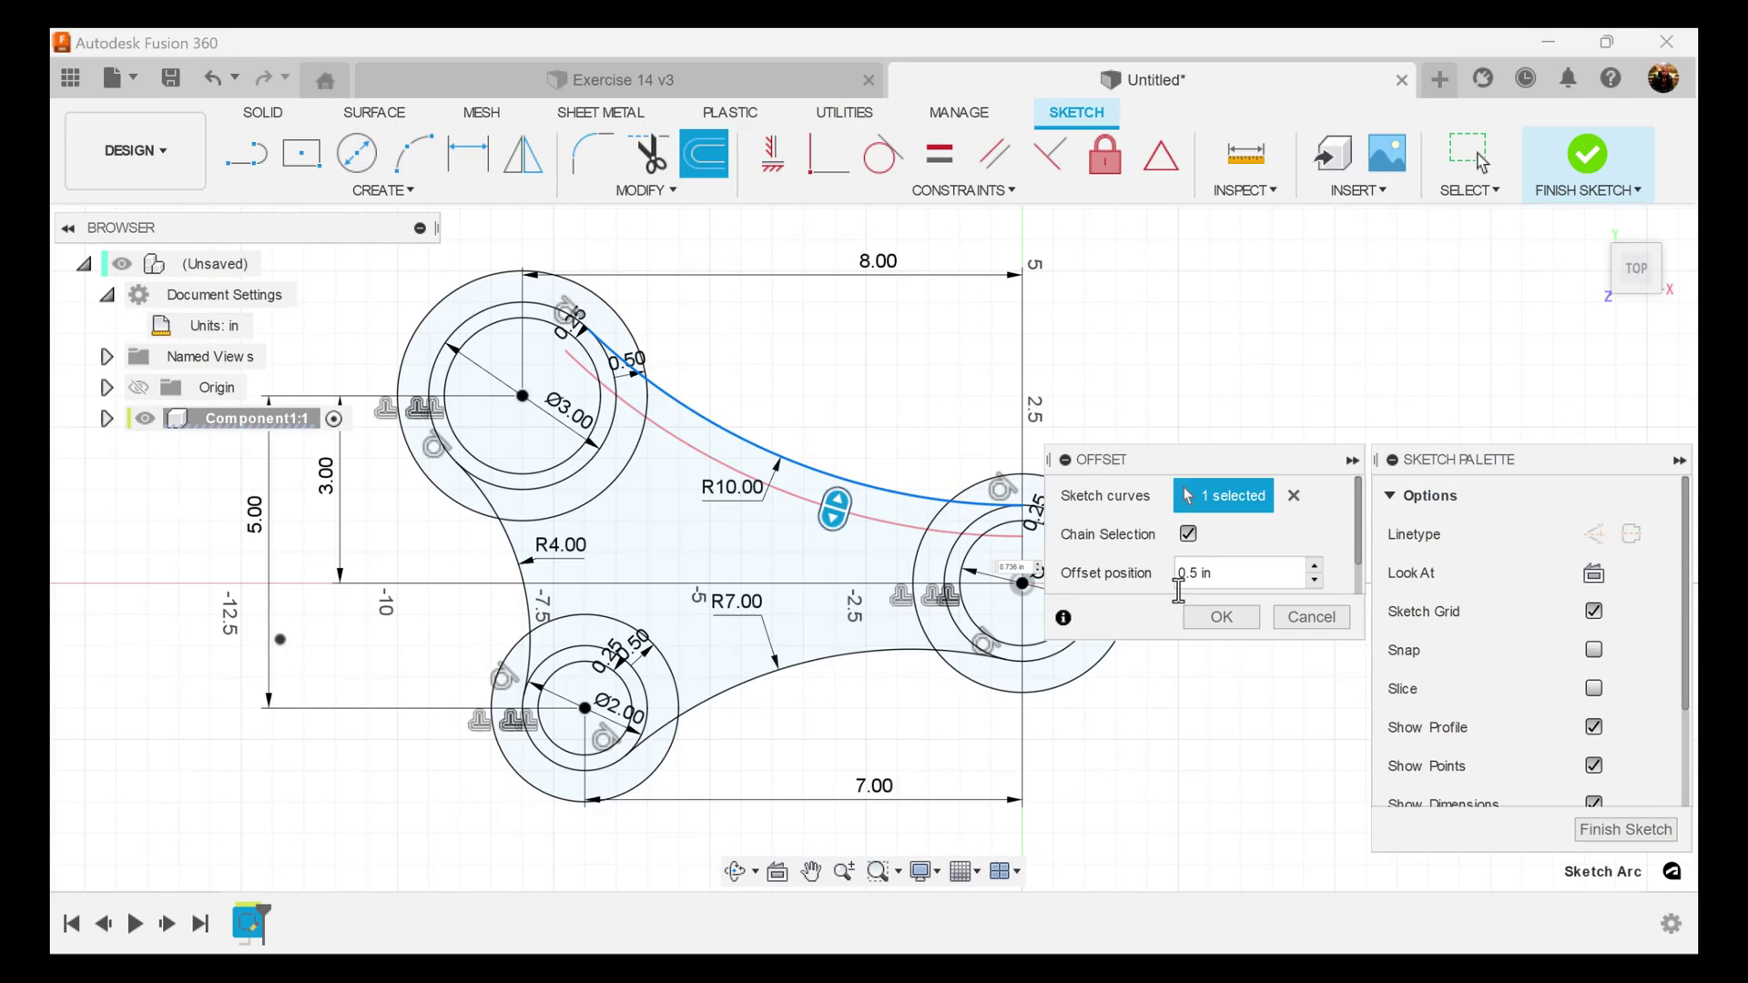
pyautogui.click(1221, 616)
pyautogui.click(708, 155)
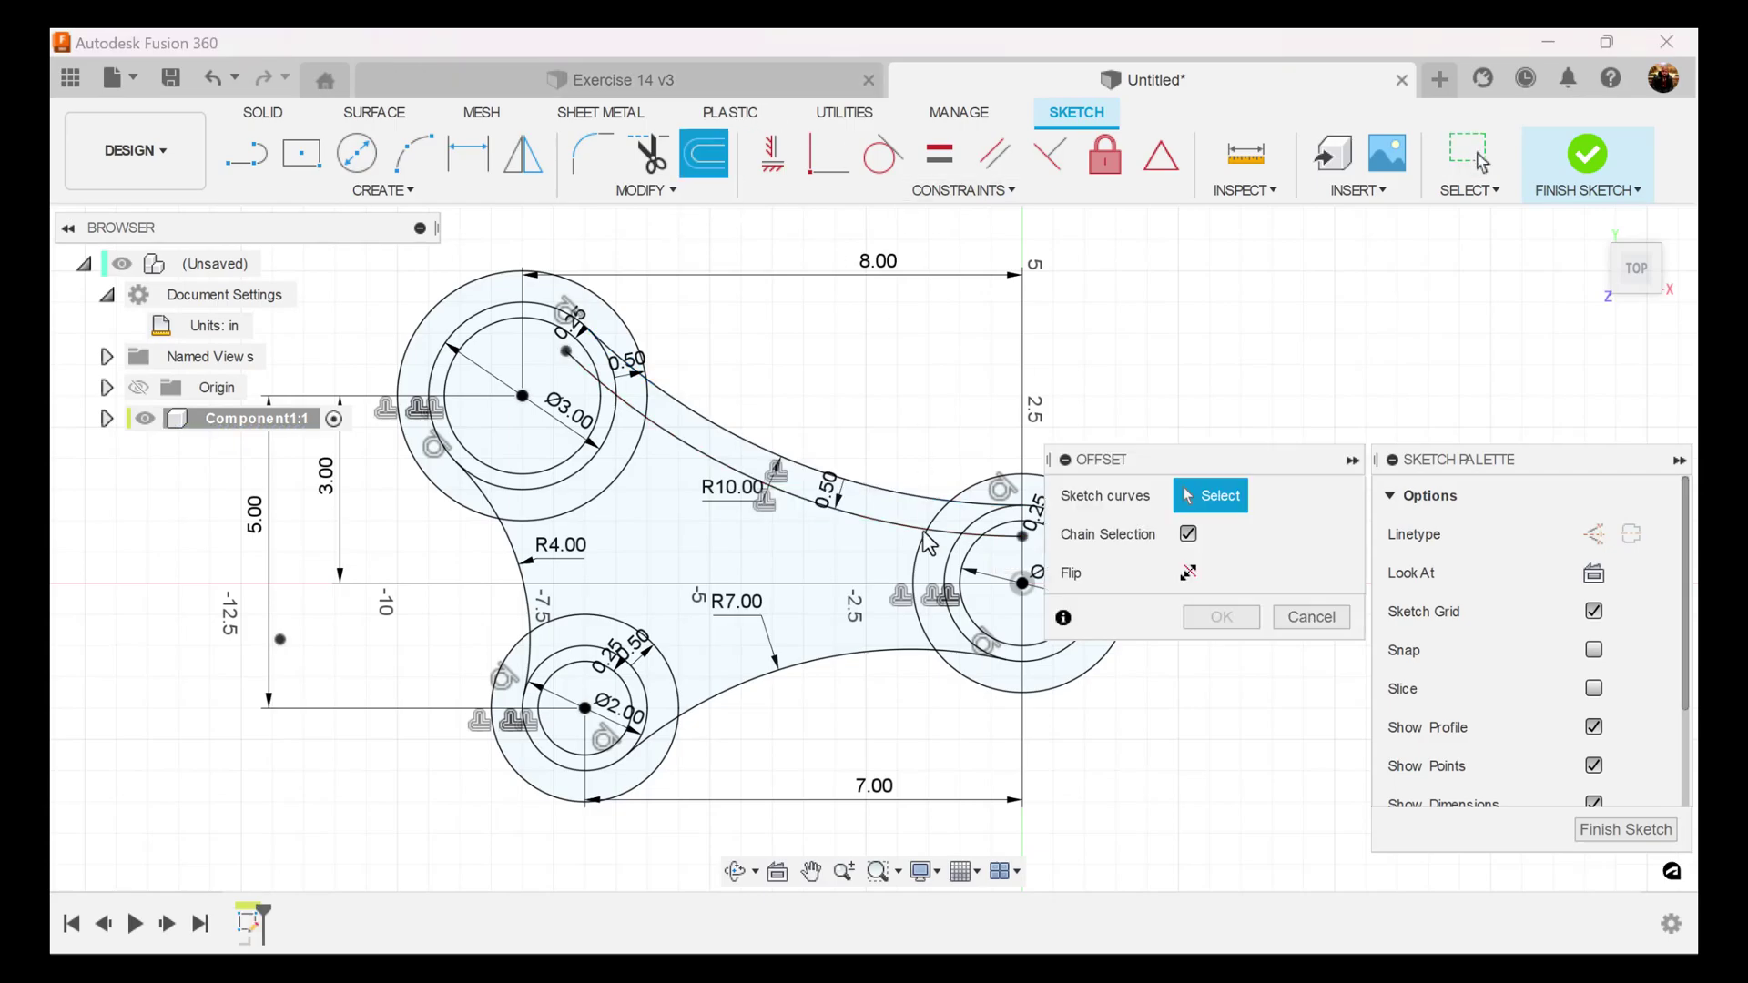
pyautogui.click(852, 654)
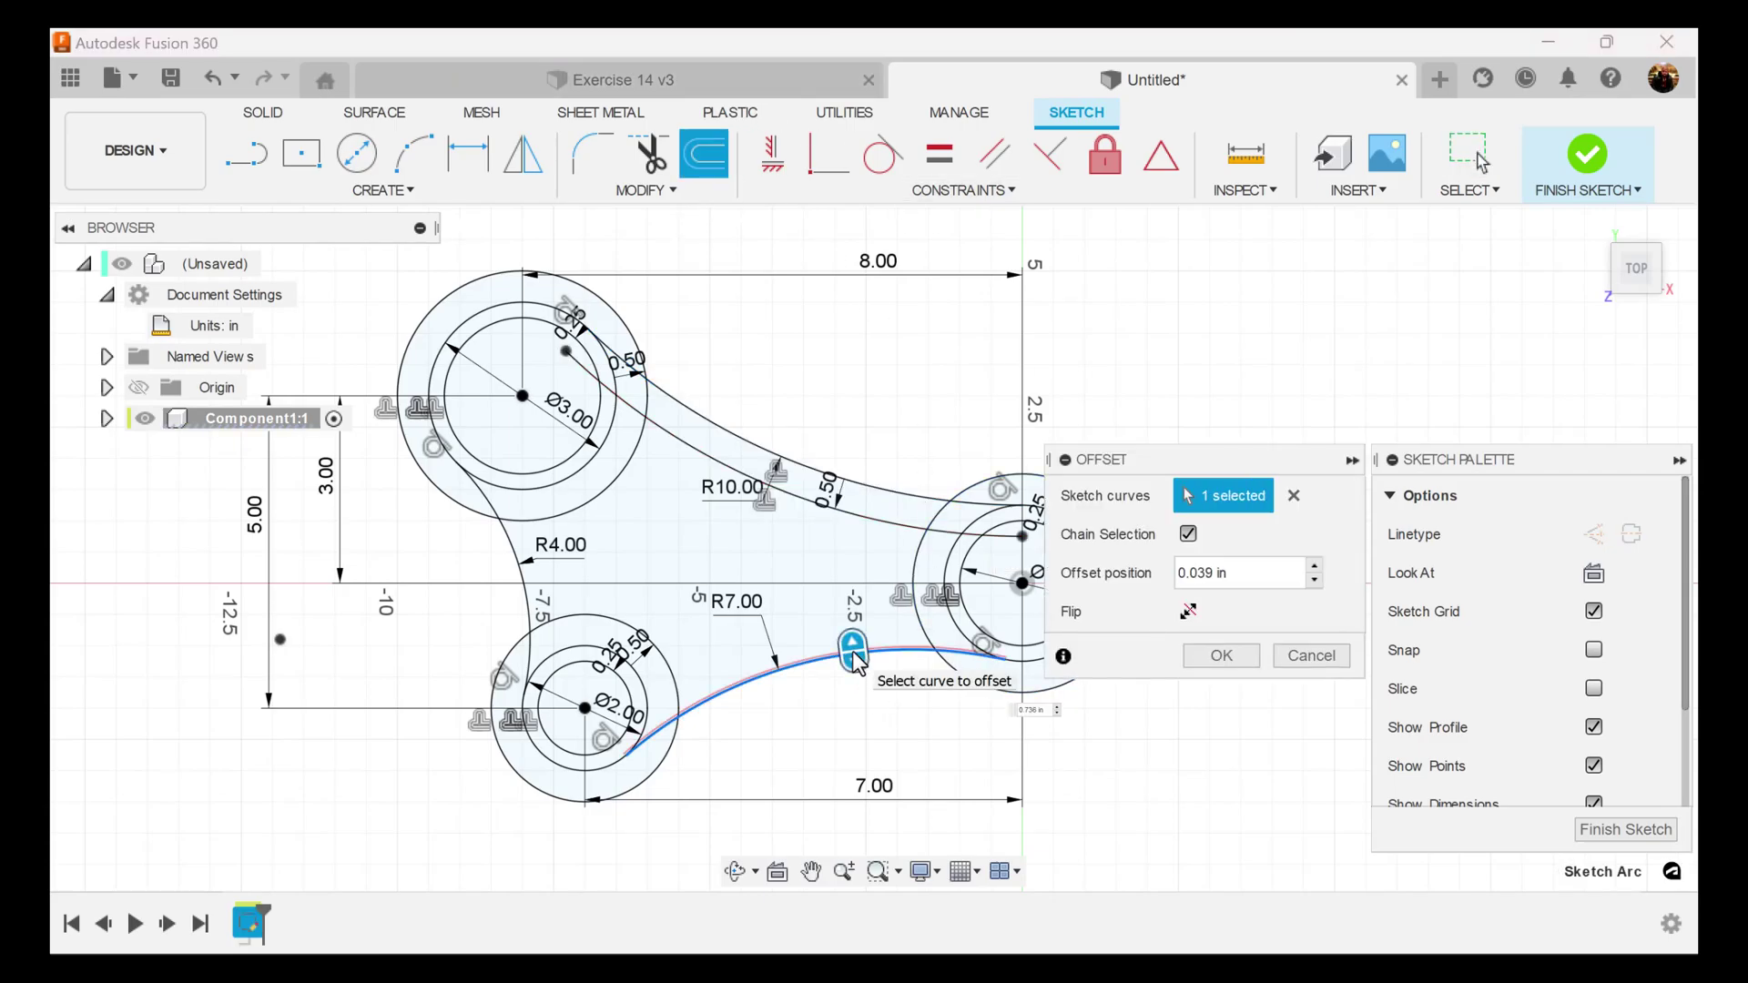
pyautogui.moveTo(854, 657); pyautogui.dragTo(1063, 666)
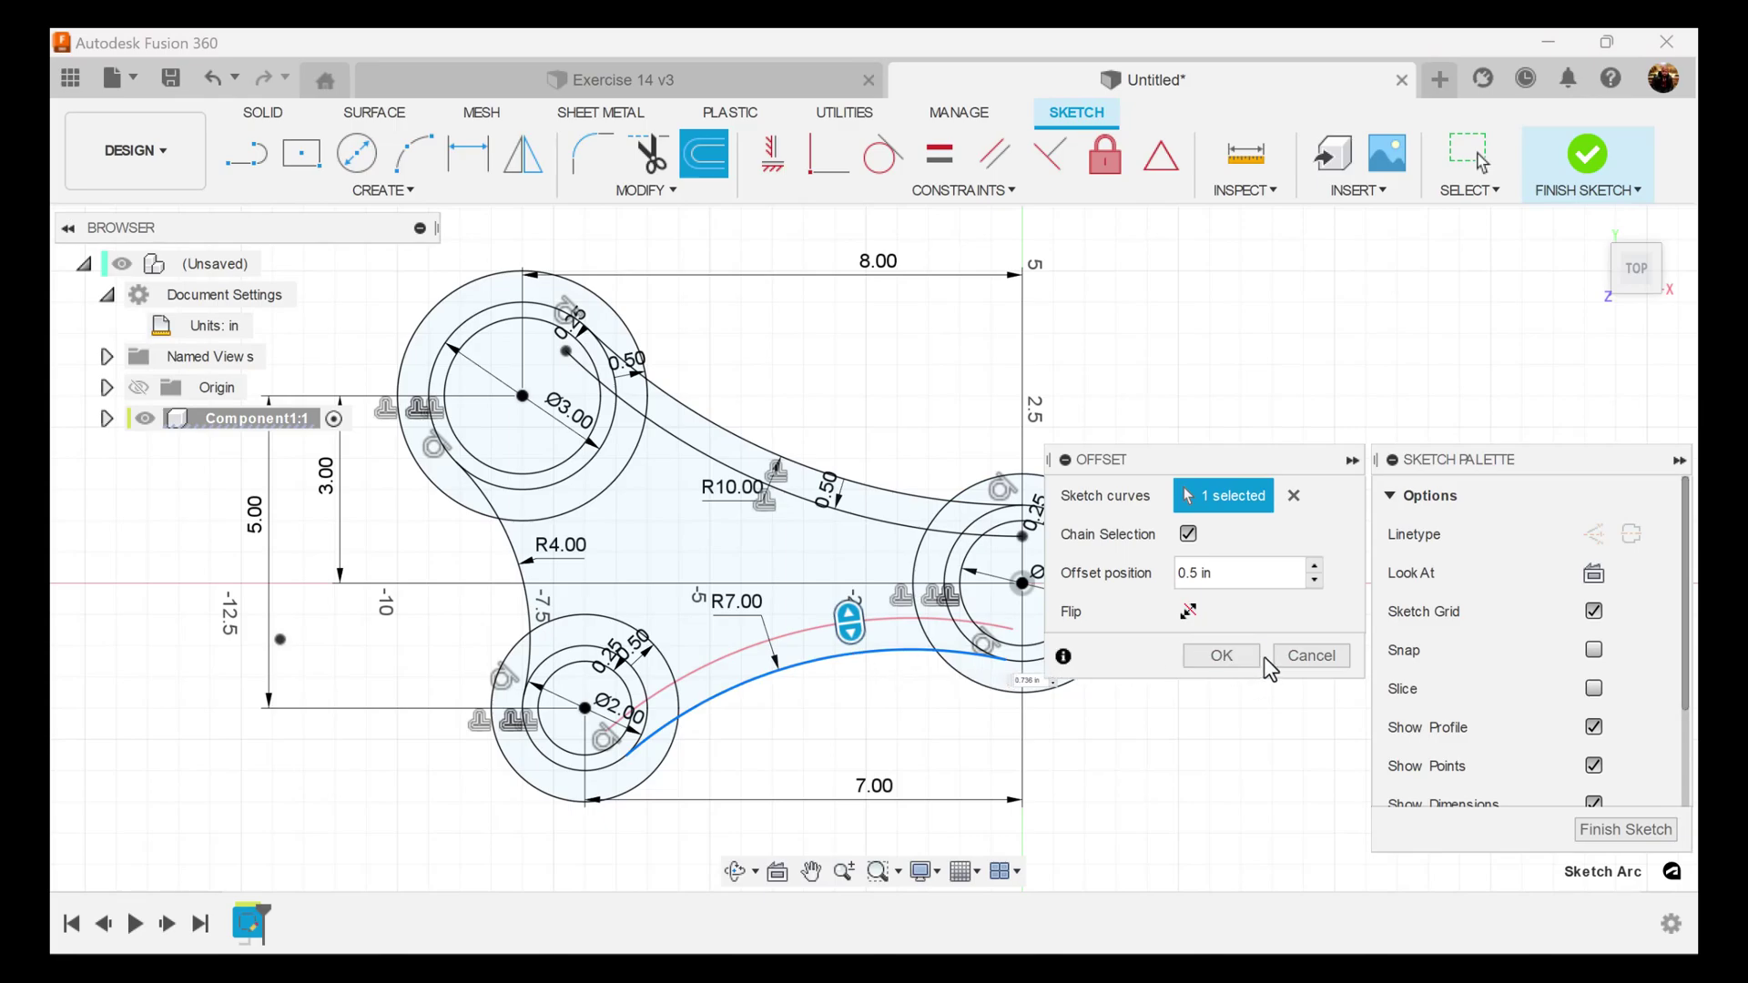
pyautogui.click(1221, 656)
# Offset the left R4.00 arc 0.50 in into the web and collapse the browser.
pyautogui.click(705, 155)
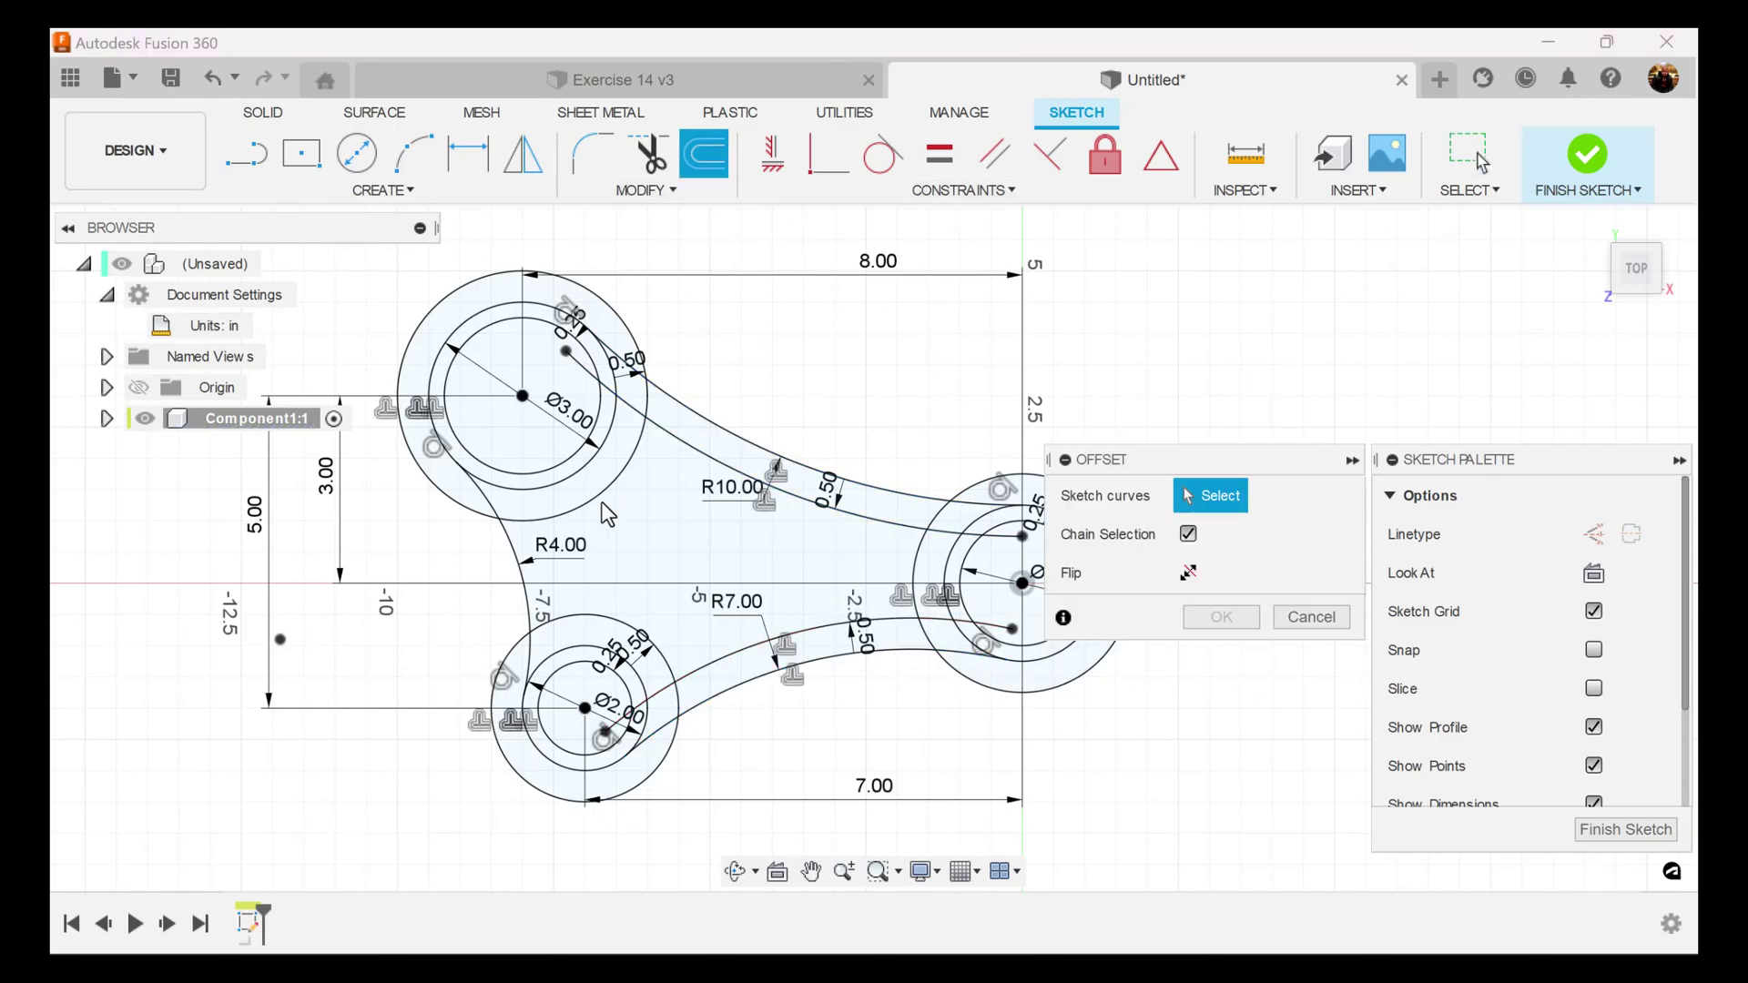
pyautogui.click(519, 554)
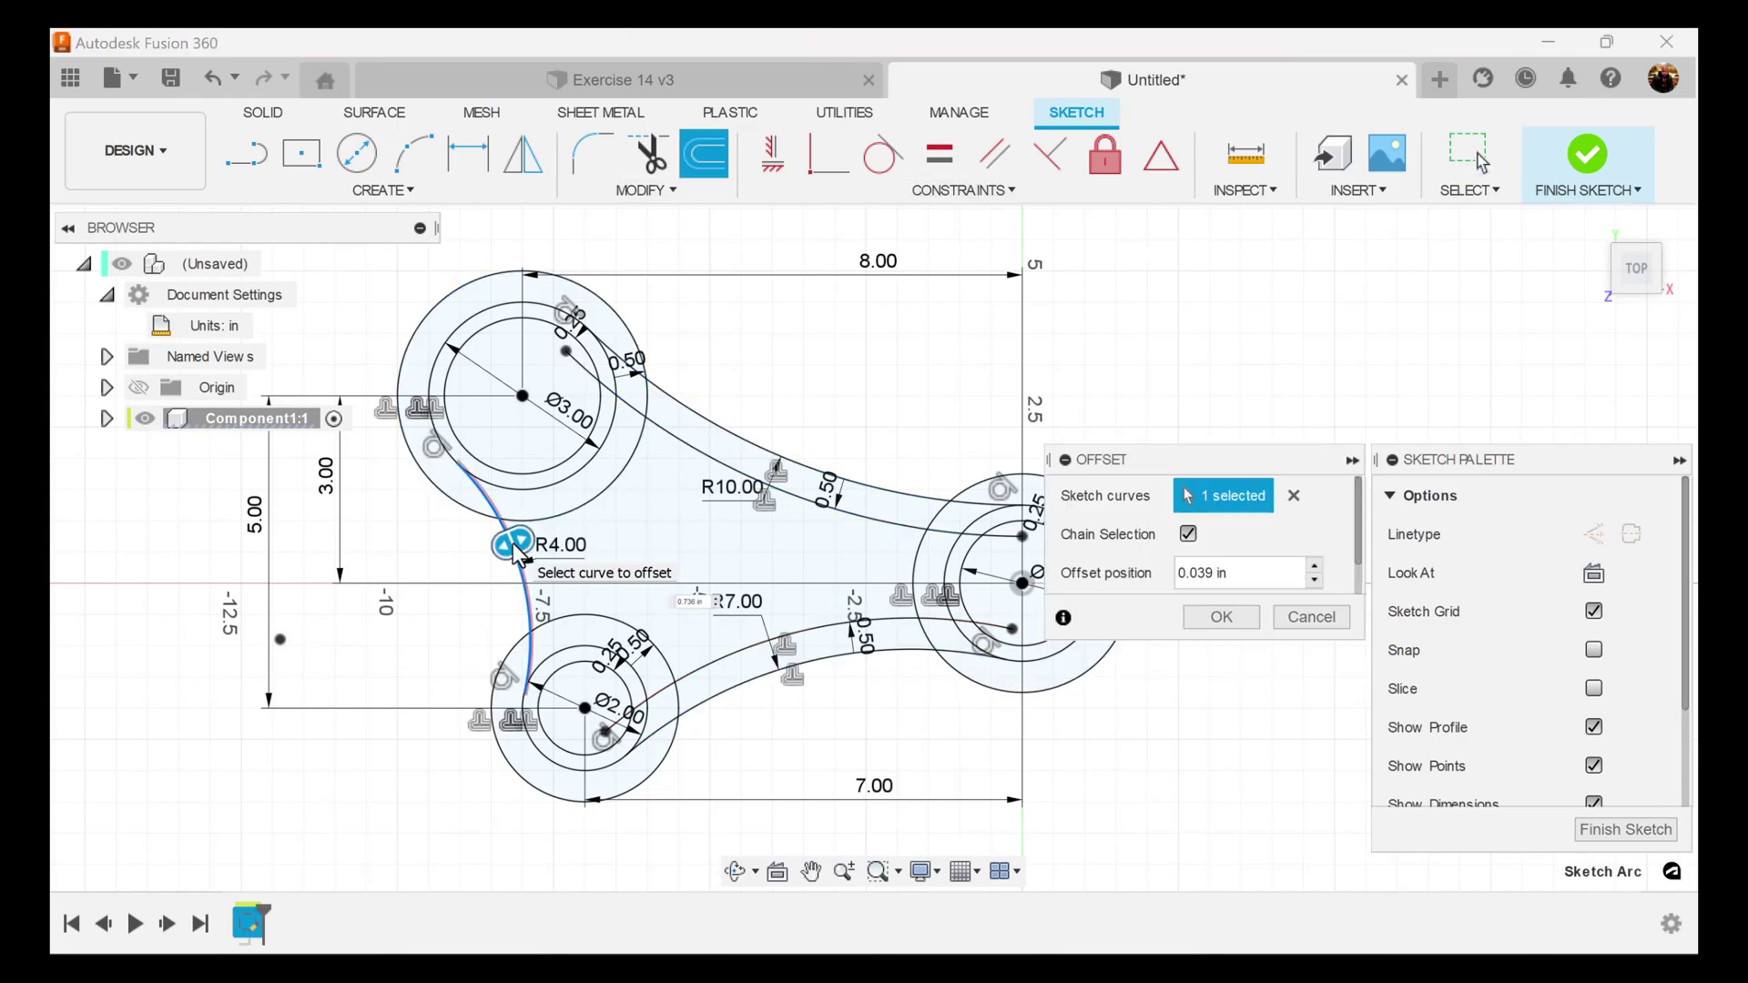
pyautogui.moveTo(519, 550); pyautogui.dragTo(912, 536)
pyautogui.click(1291, 617)
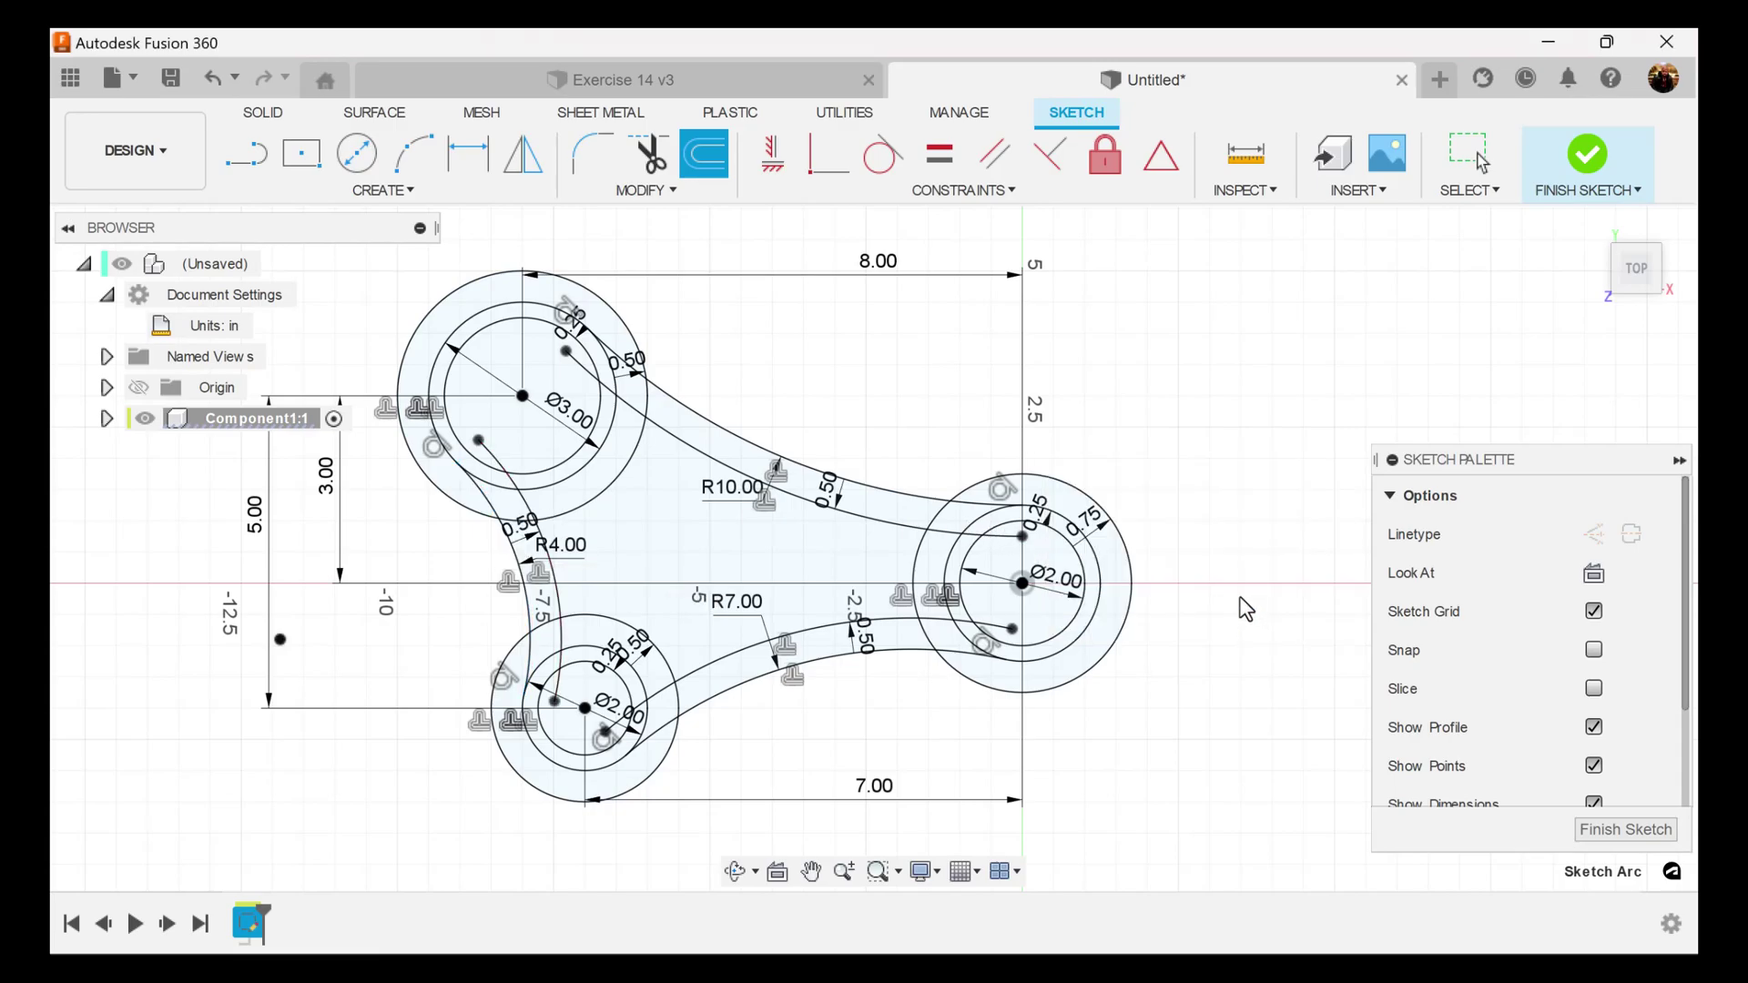
pyautogui.moveTo(1196, 452); pyautogui.dragTo(1298, 451, button='middle')
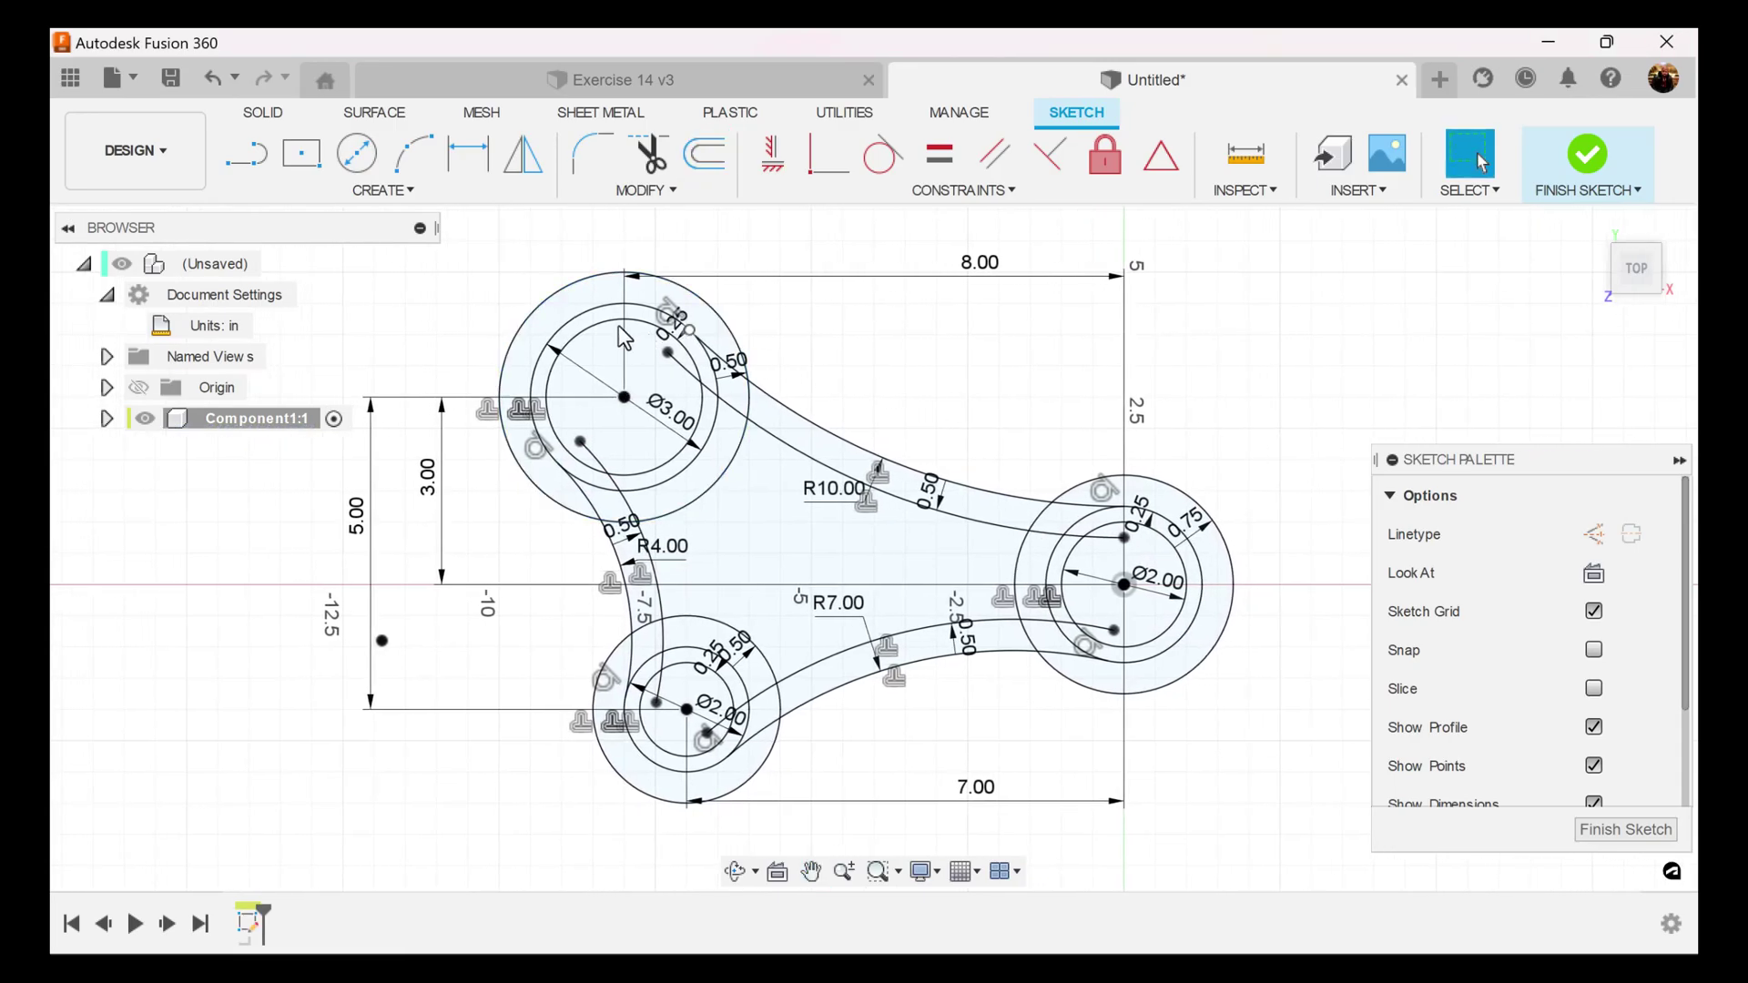
pyautogui.click(68, 226)
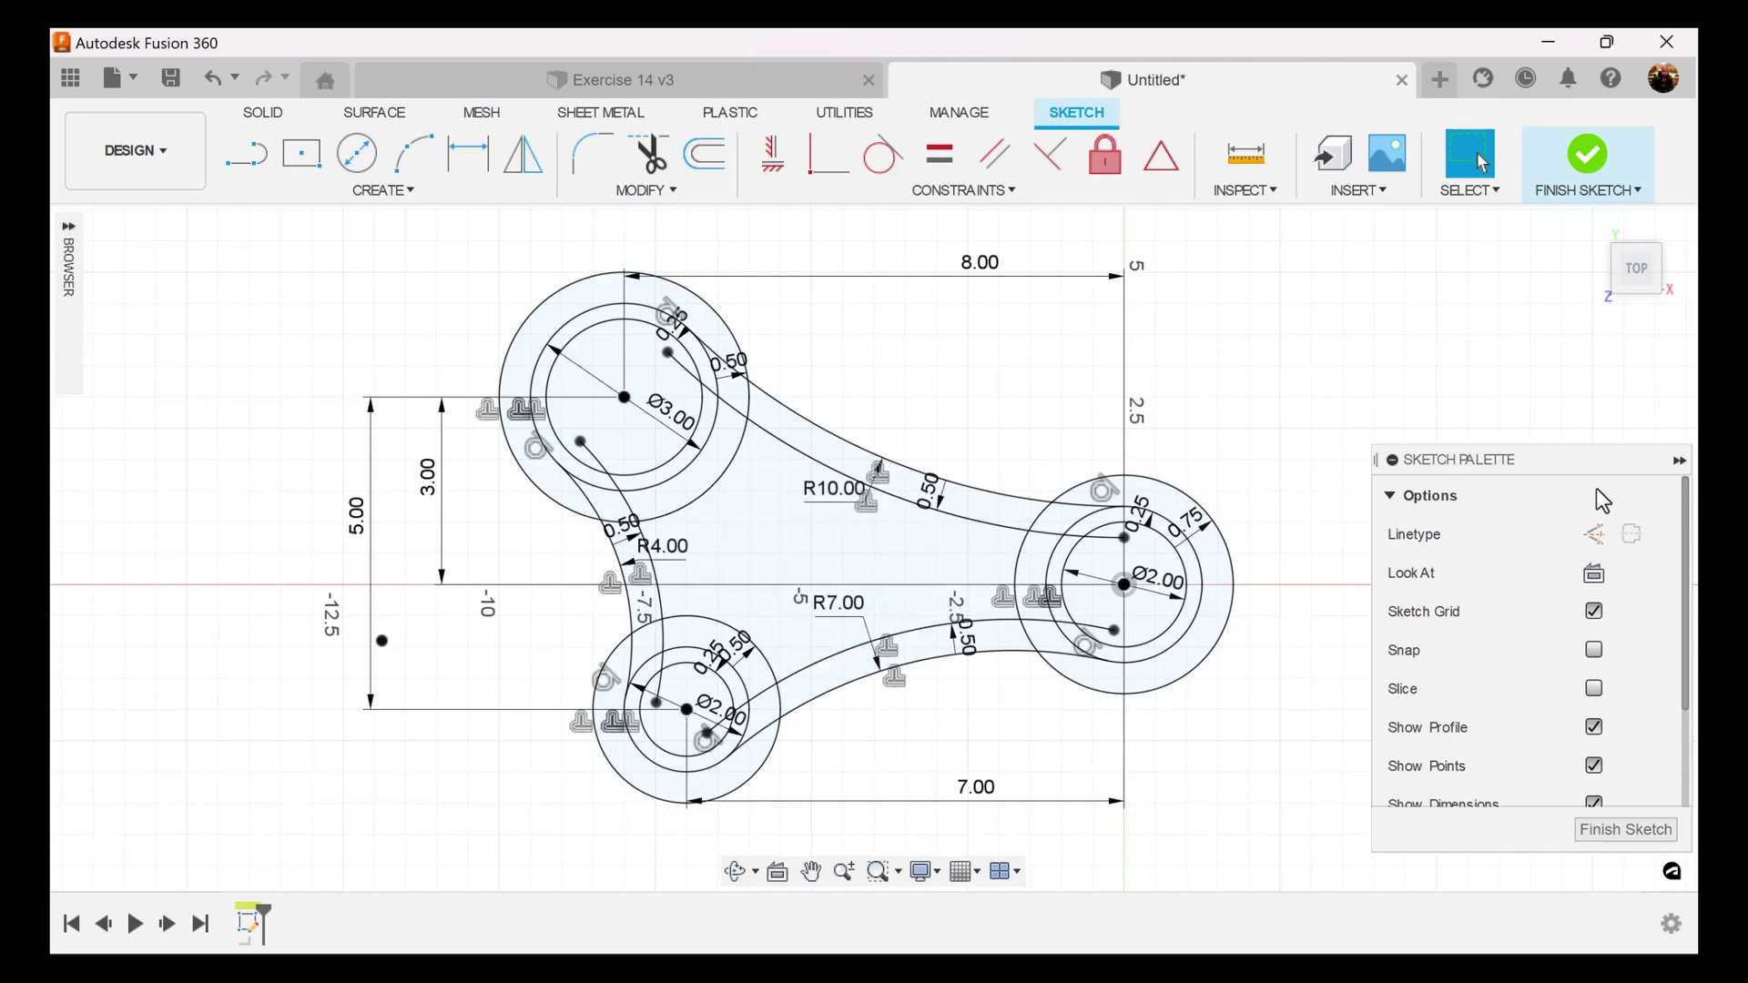
# Hide the Sketch Palette and move the 0.75 dimension outside the right boss circle.
pyautogui.click(1678, 461)
pyautogui.scroll(-1, 1425, 518)
pyautogui.moveTo(1475, 519); pyautogui.dragTo(1540, 546, button='middle')
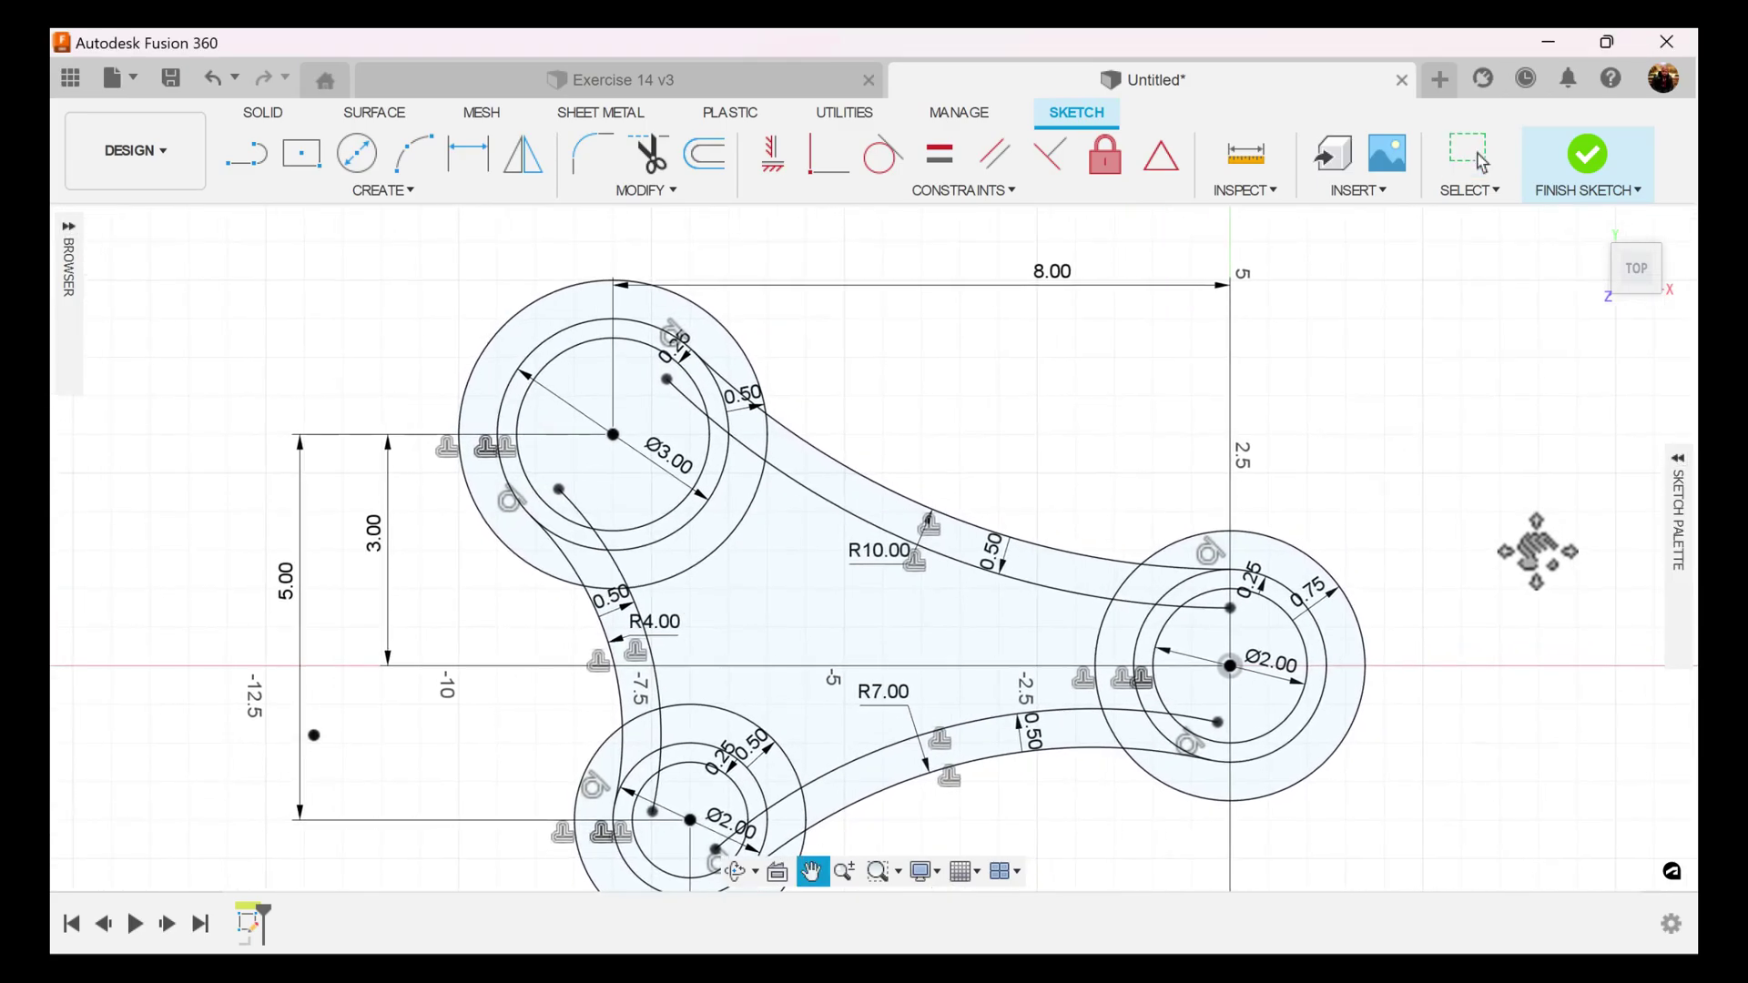
pyautogui.moveTo(1315, 584); pyautogui.dragTo(1249, 505)
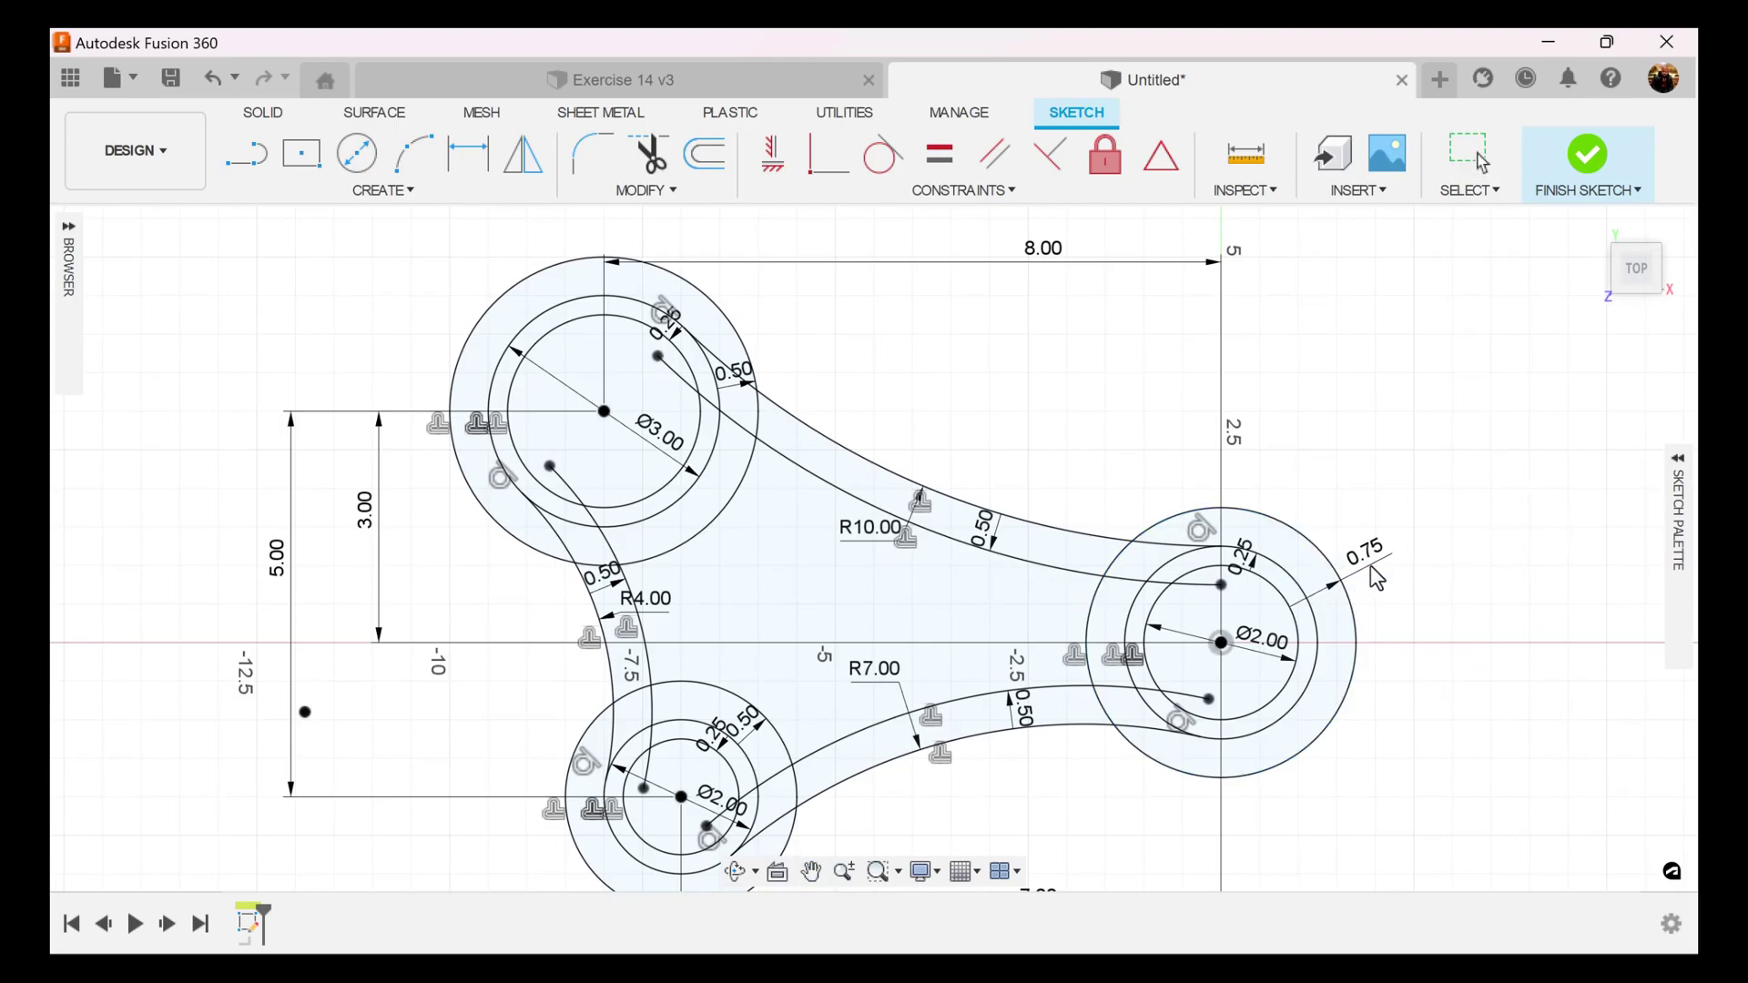
pyautogui.moveTo(1311, 710); pyautogui.dragTo(1363, 681, button='middle')
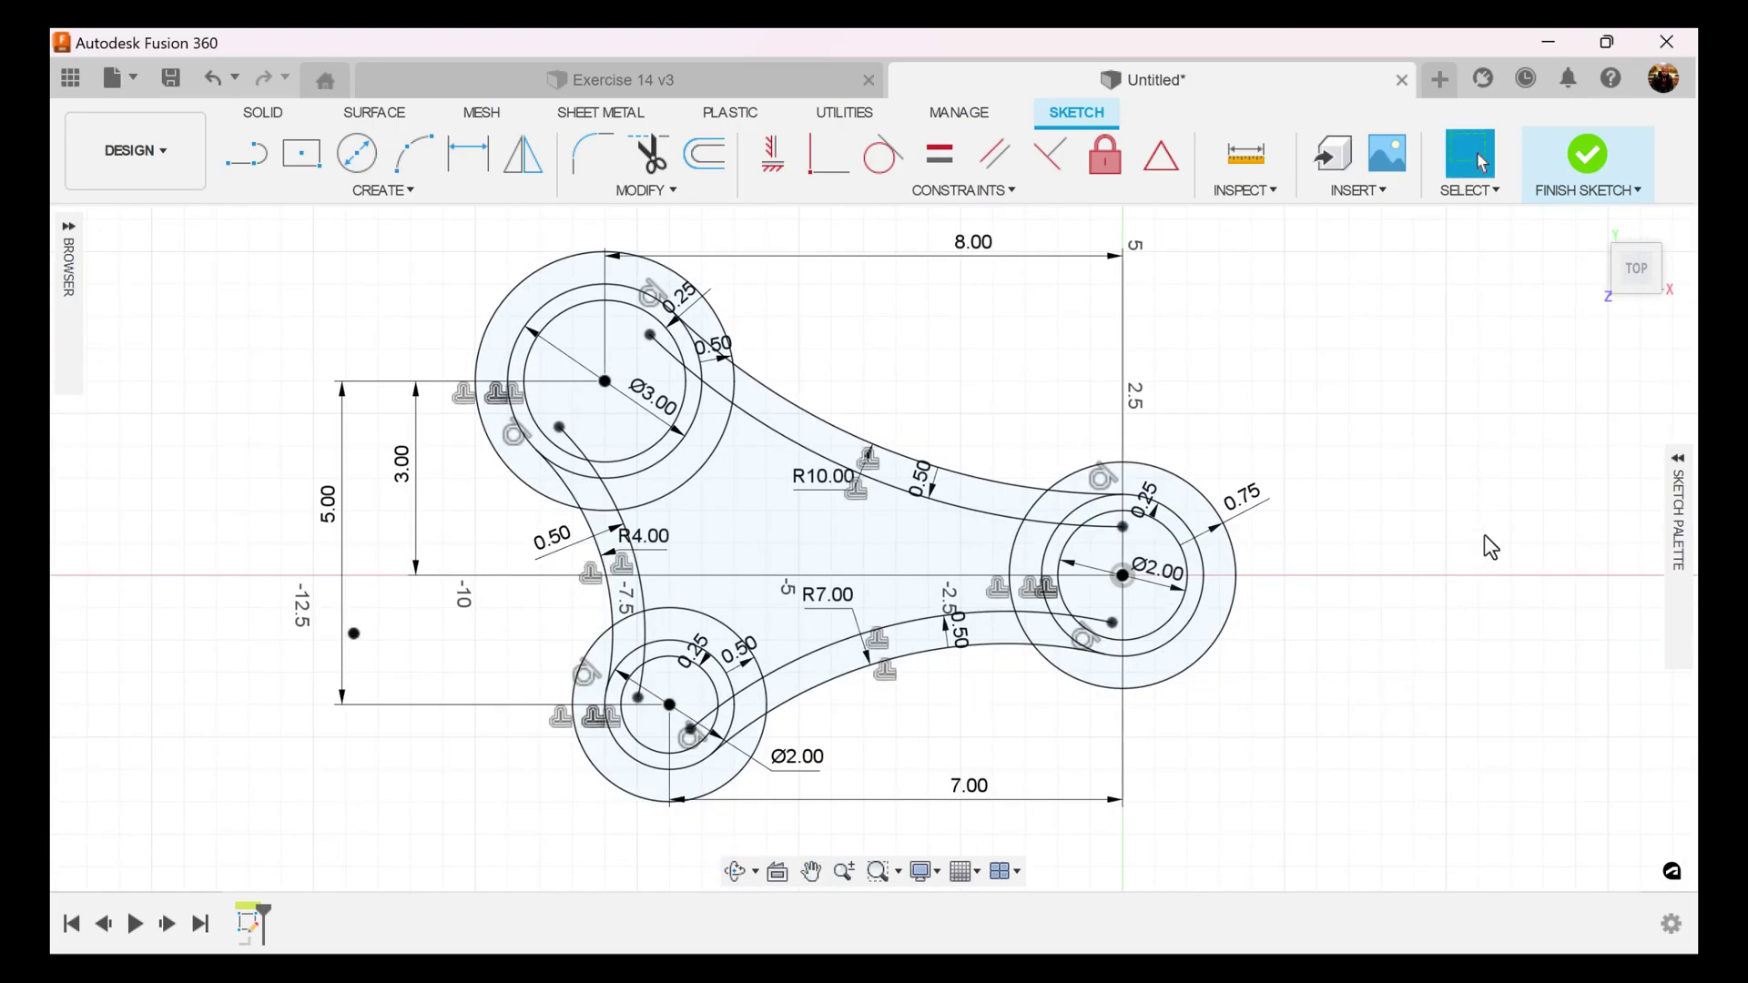
# Finish the sketch and extrude both top-left boss ring profiles 1 in.
pyautogui.click(1587, 161)
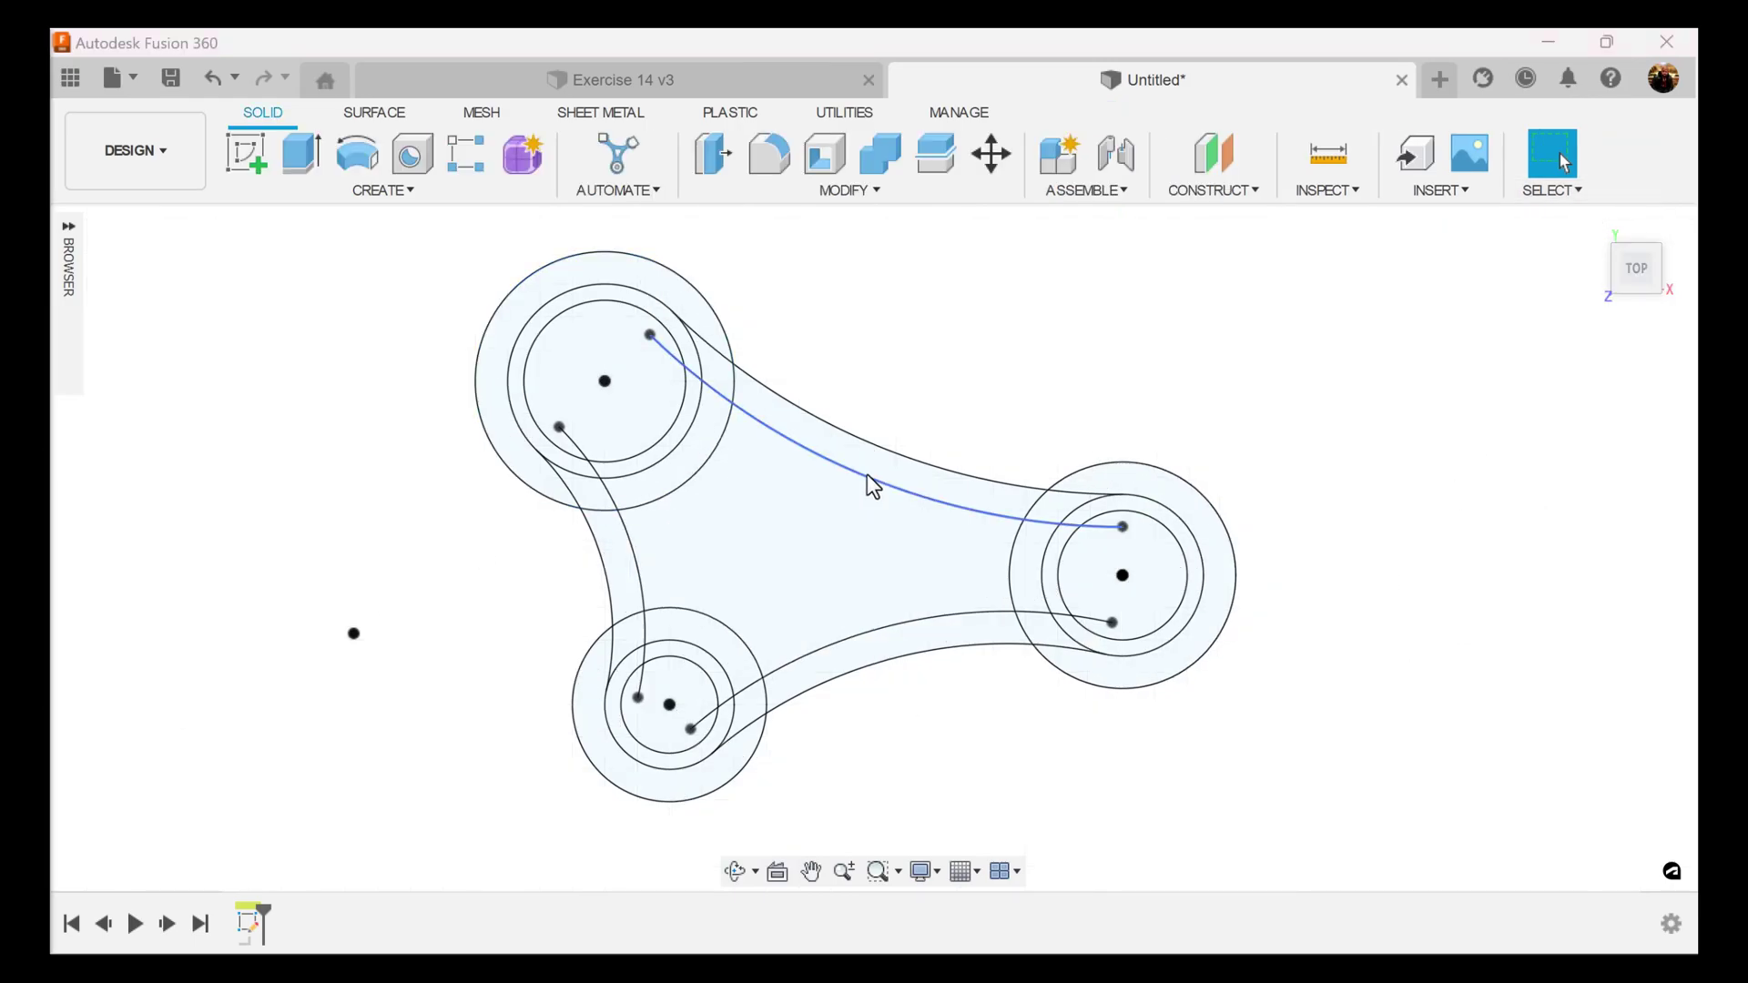
pyautogui.keyDown('shift'); pyautogui.moveTo(1318, 337); pyautogui.dragTo(1248, 361, button='middle'); pyautogui.keyUp('shift')
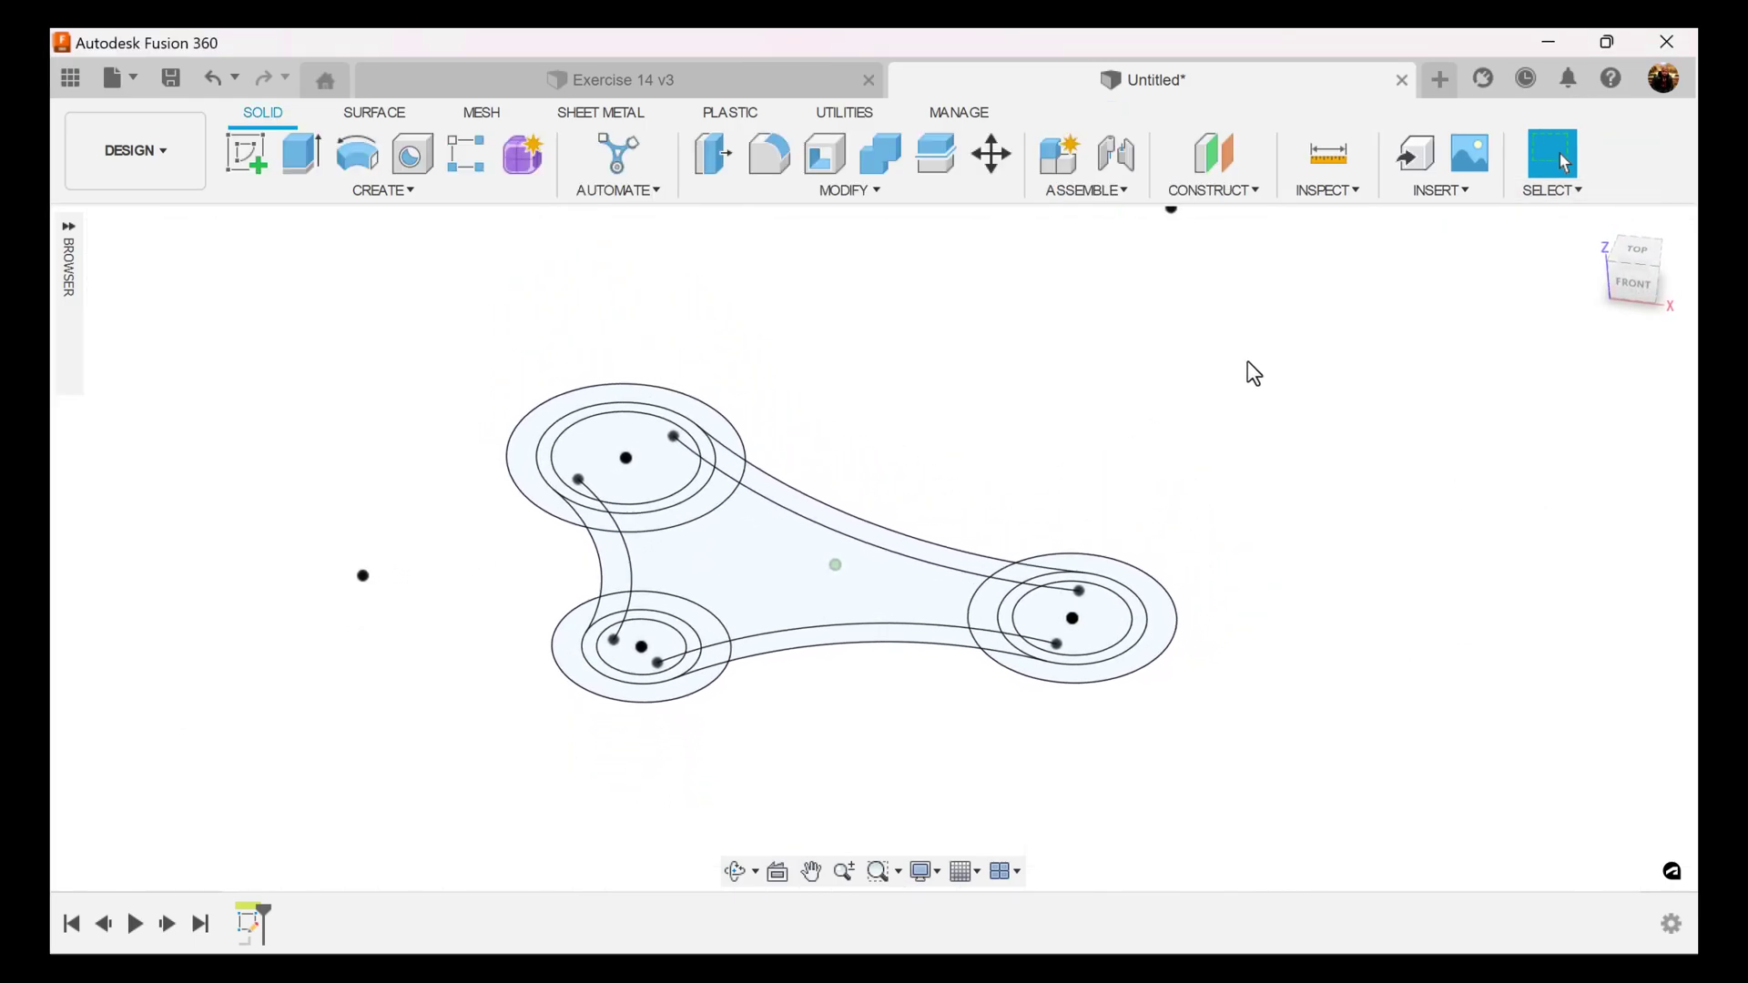
pyautogui.click(298, 151)
pyautogui.click(604, 375)
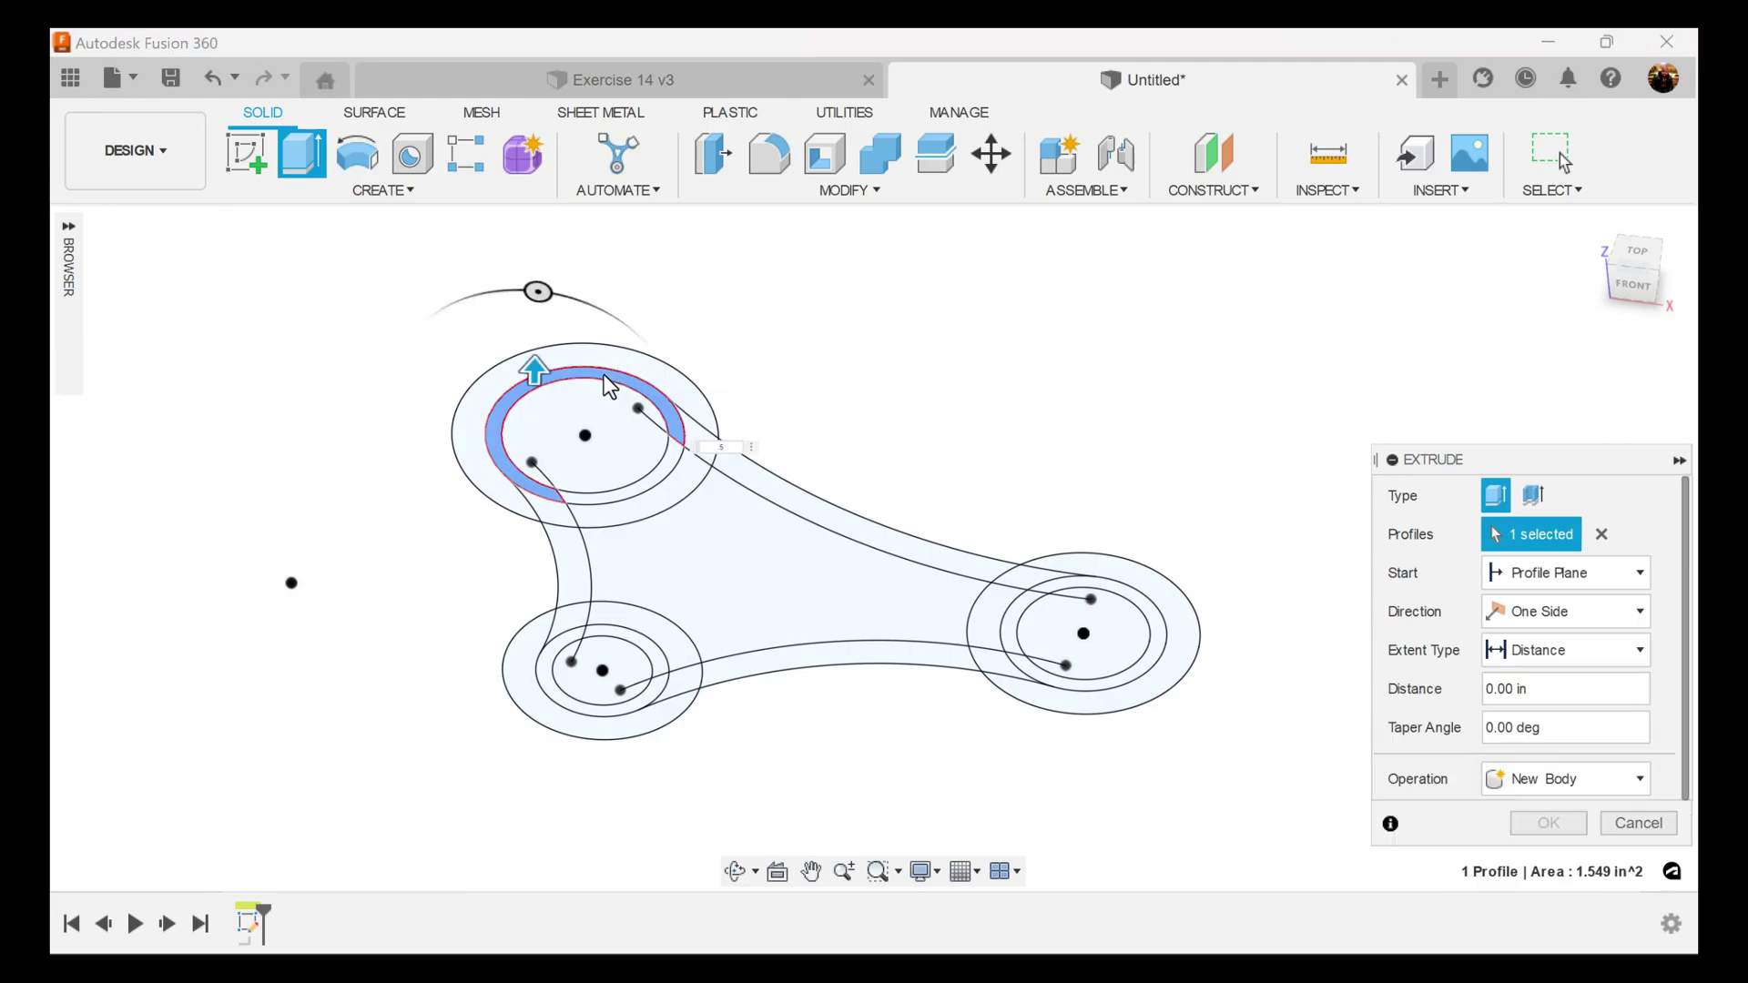
pyautogui.click(664, 487)
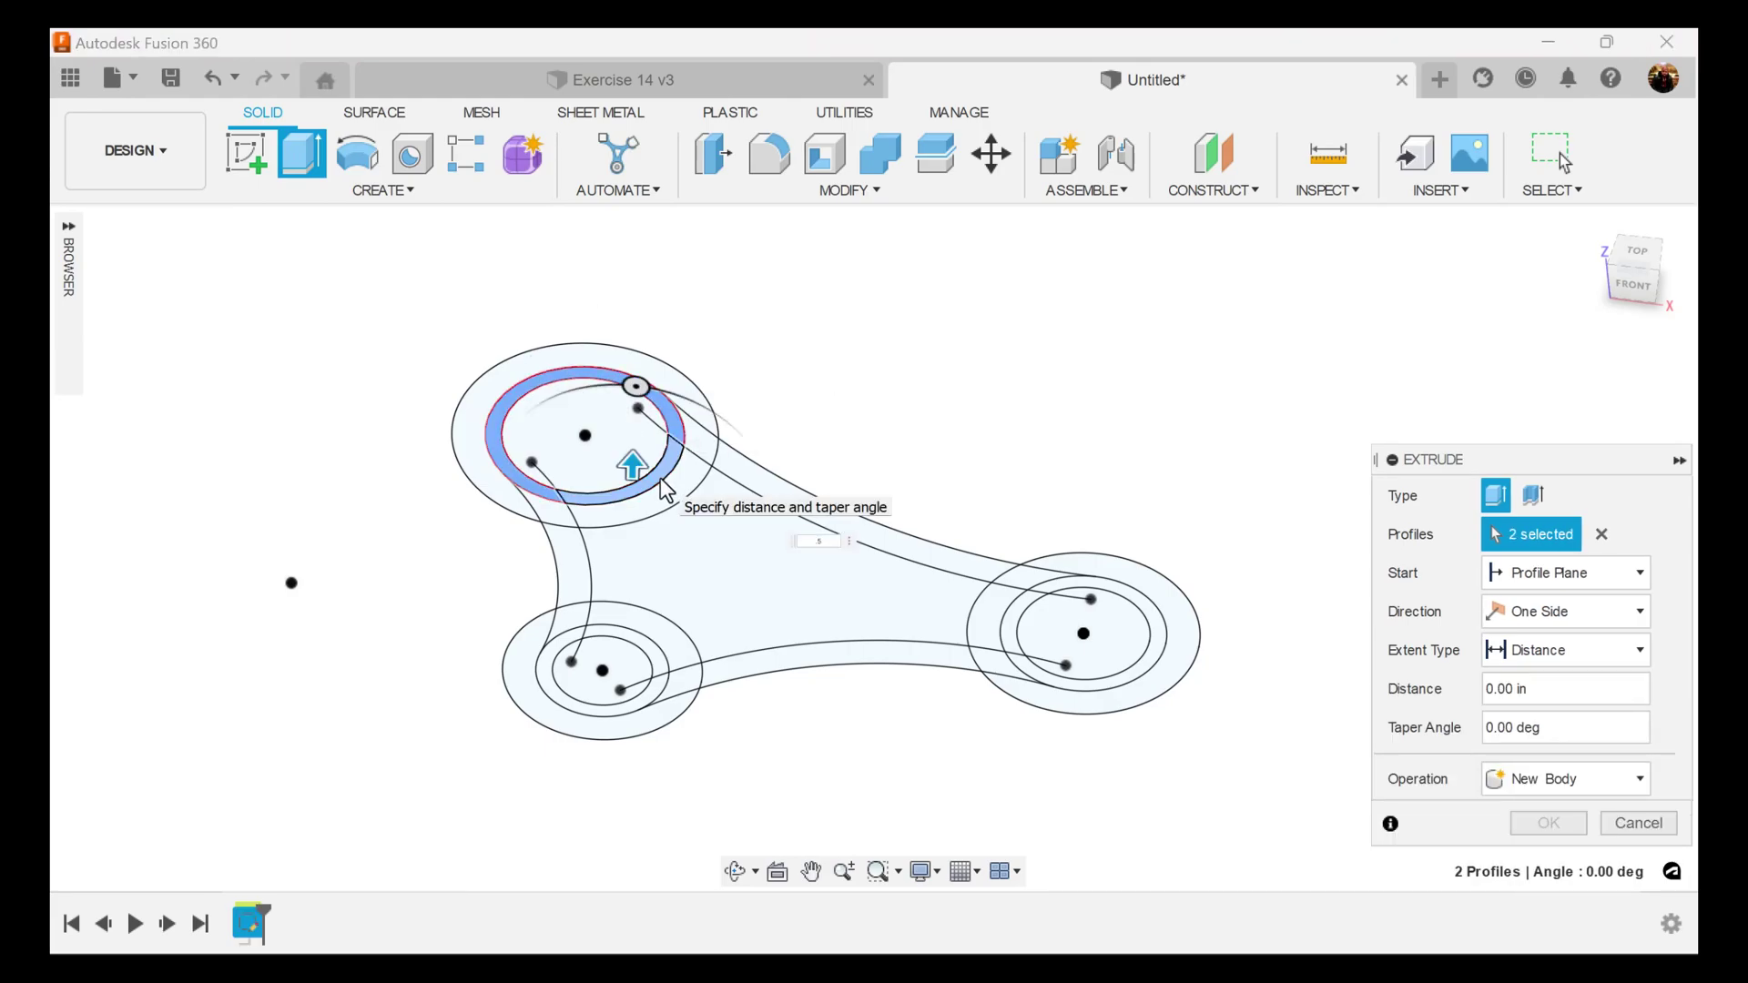
pyautogui.write('1')
pyautogui.click(1547, 823)
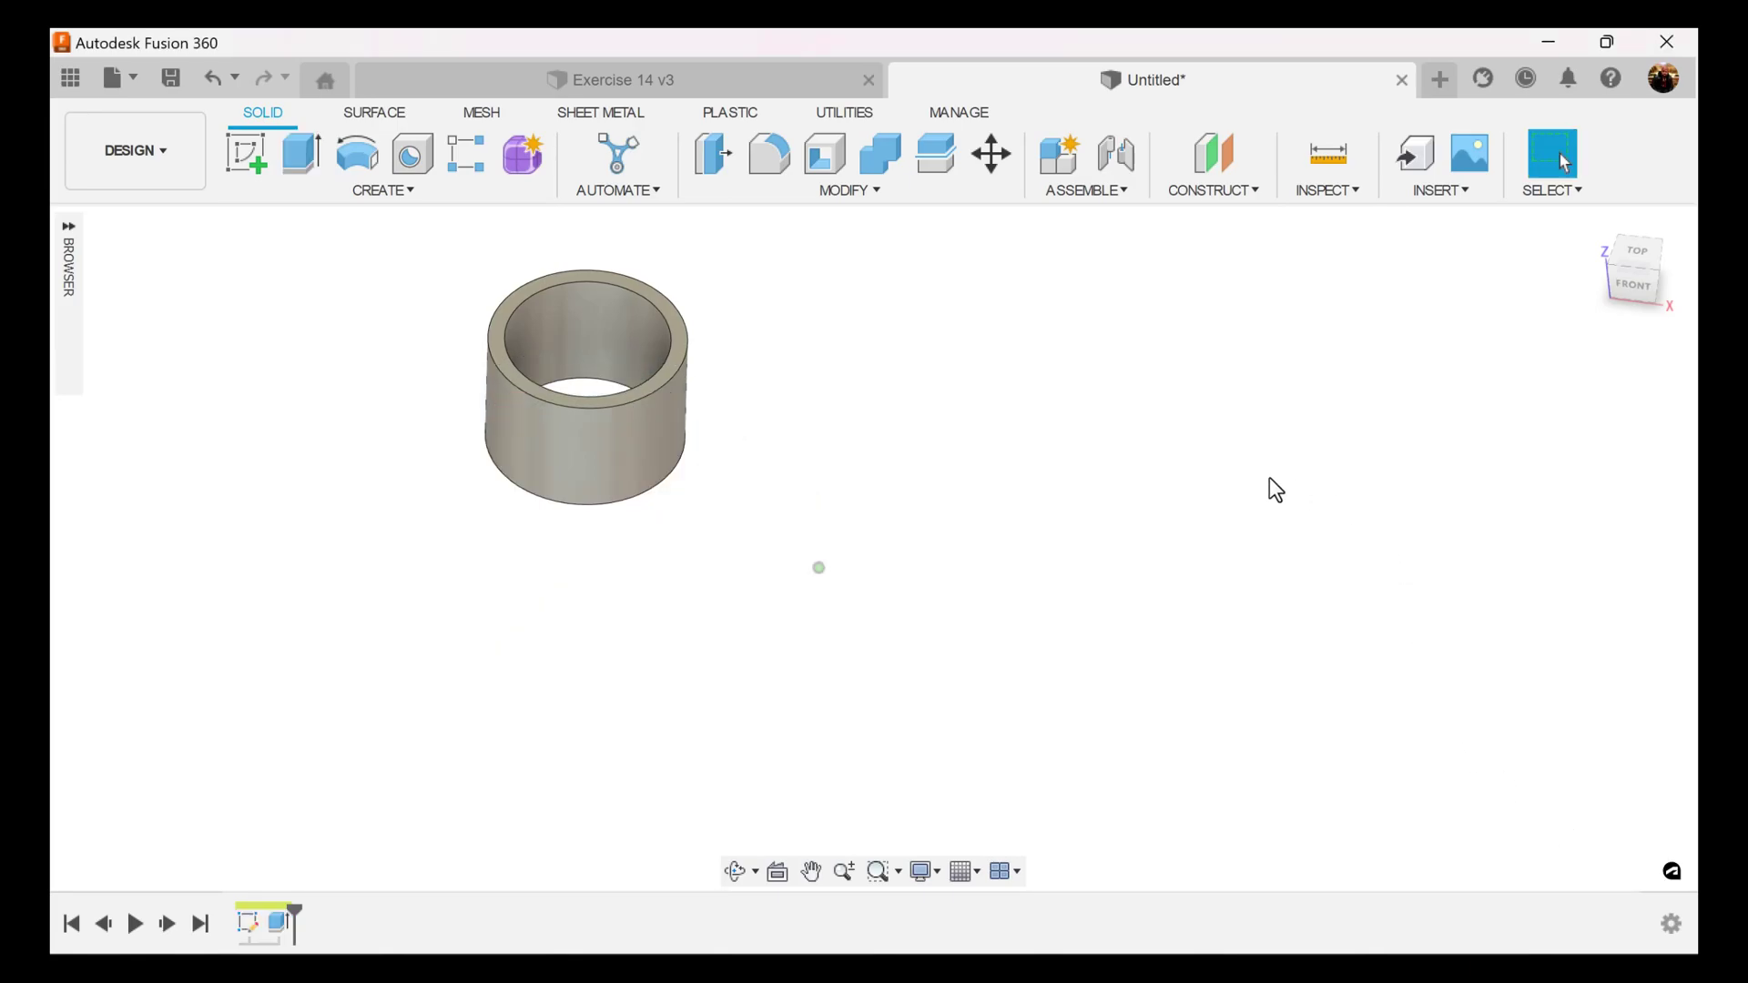
# Make Sketch1 visible again from the browser's Sketches folder.
pyautogui.click(68, 227)
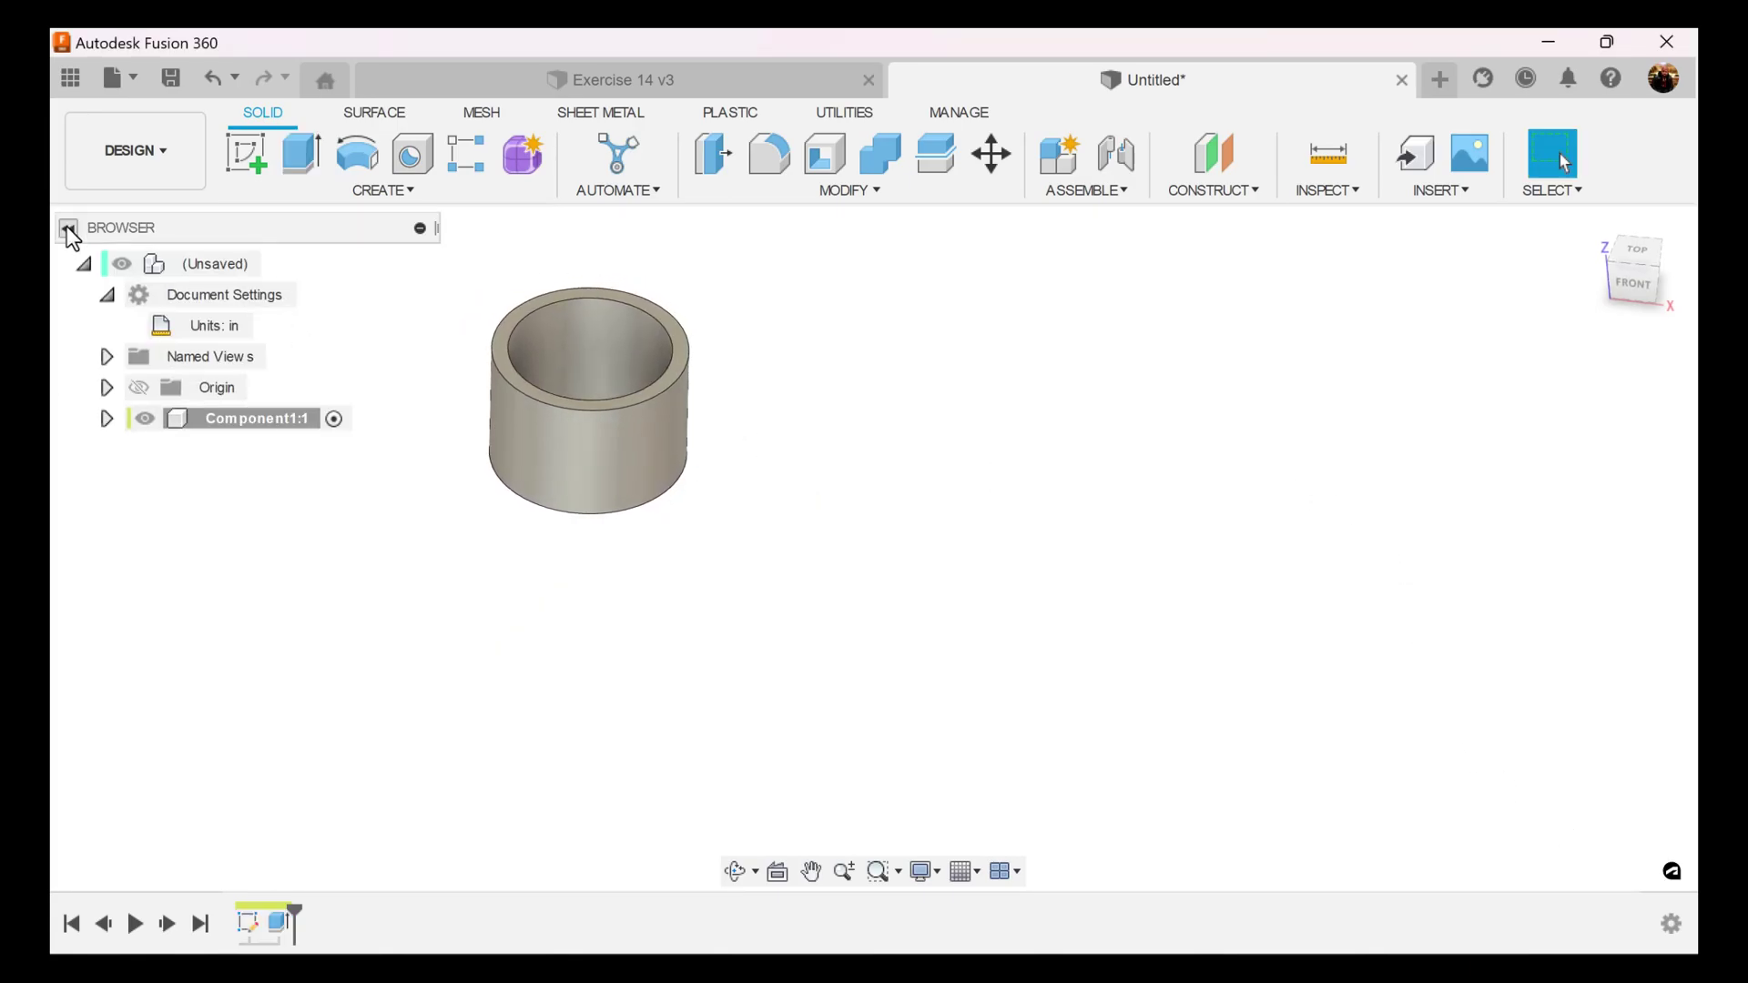
pyautogui.click(108, 419)
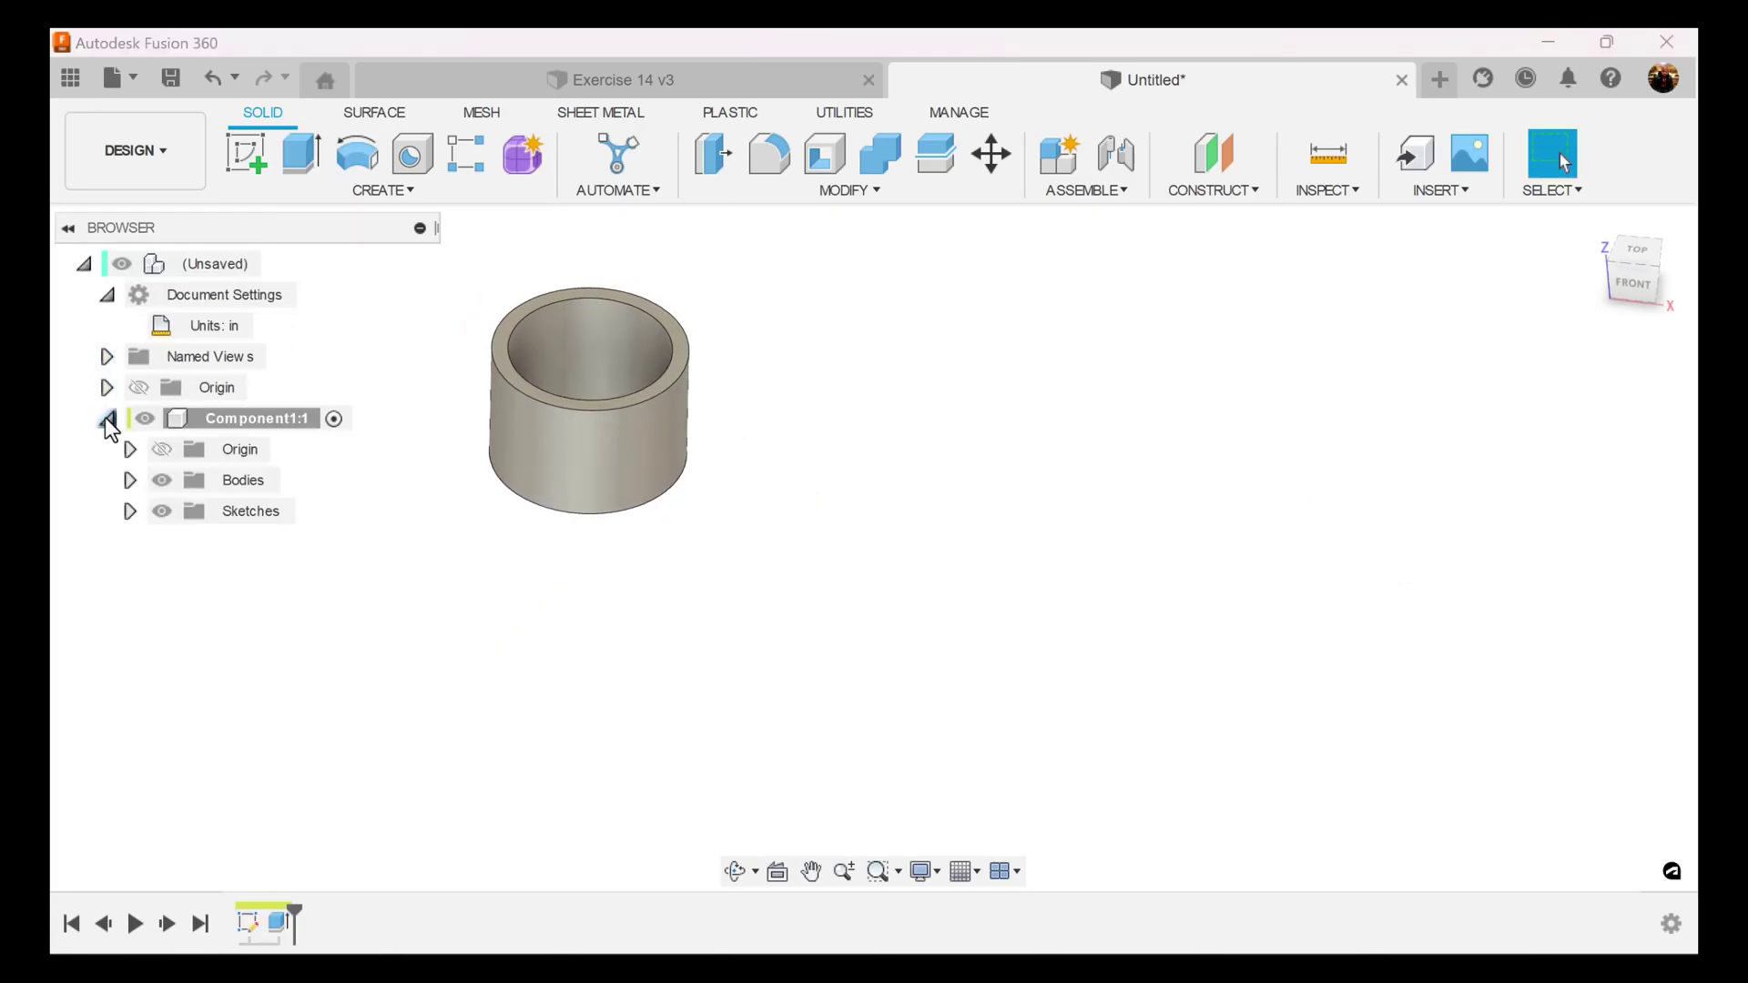
pyautogui.click(129, 511)
pyautogui.click(184, 542)
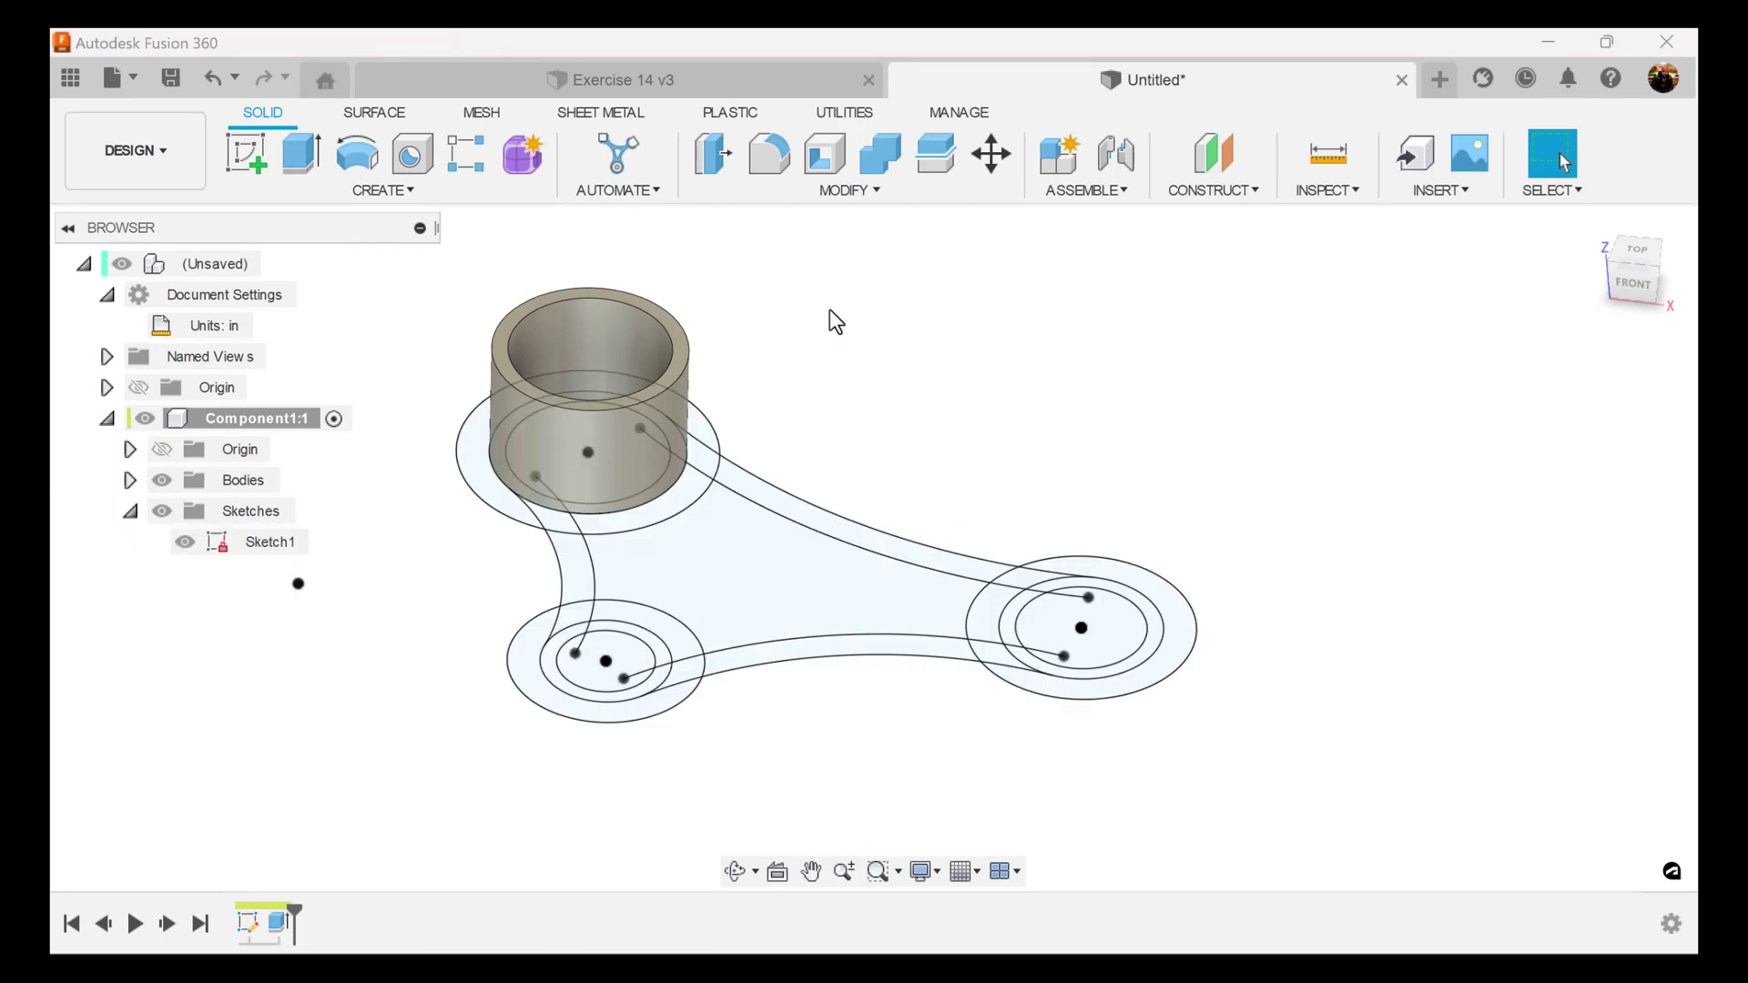
# Extrude the lower-left and right boss ring profiles 1.5 in.
pyautogui.click(304, 155)
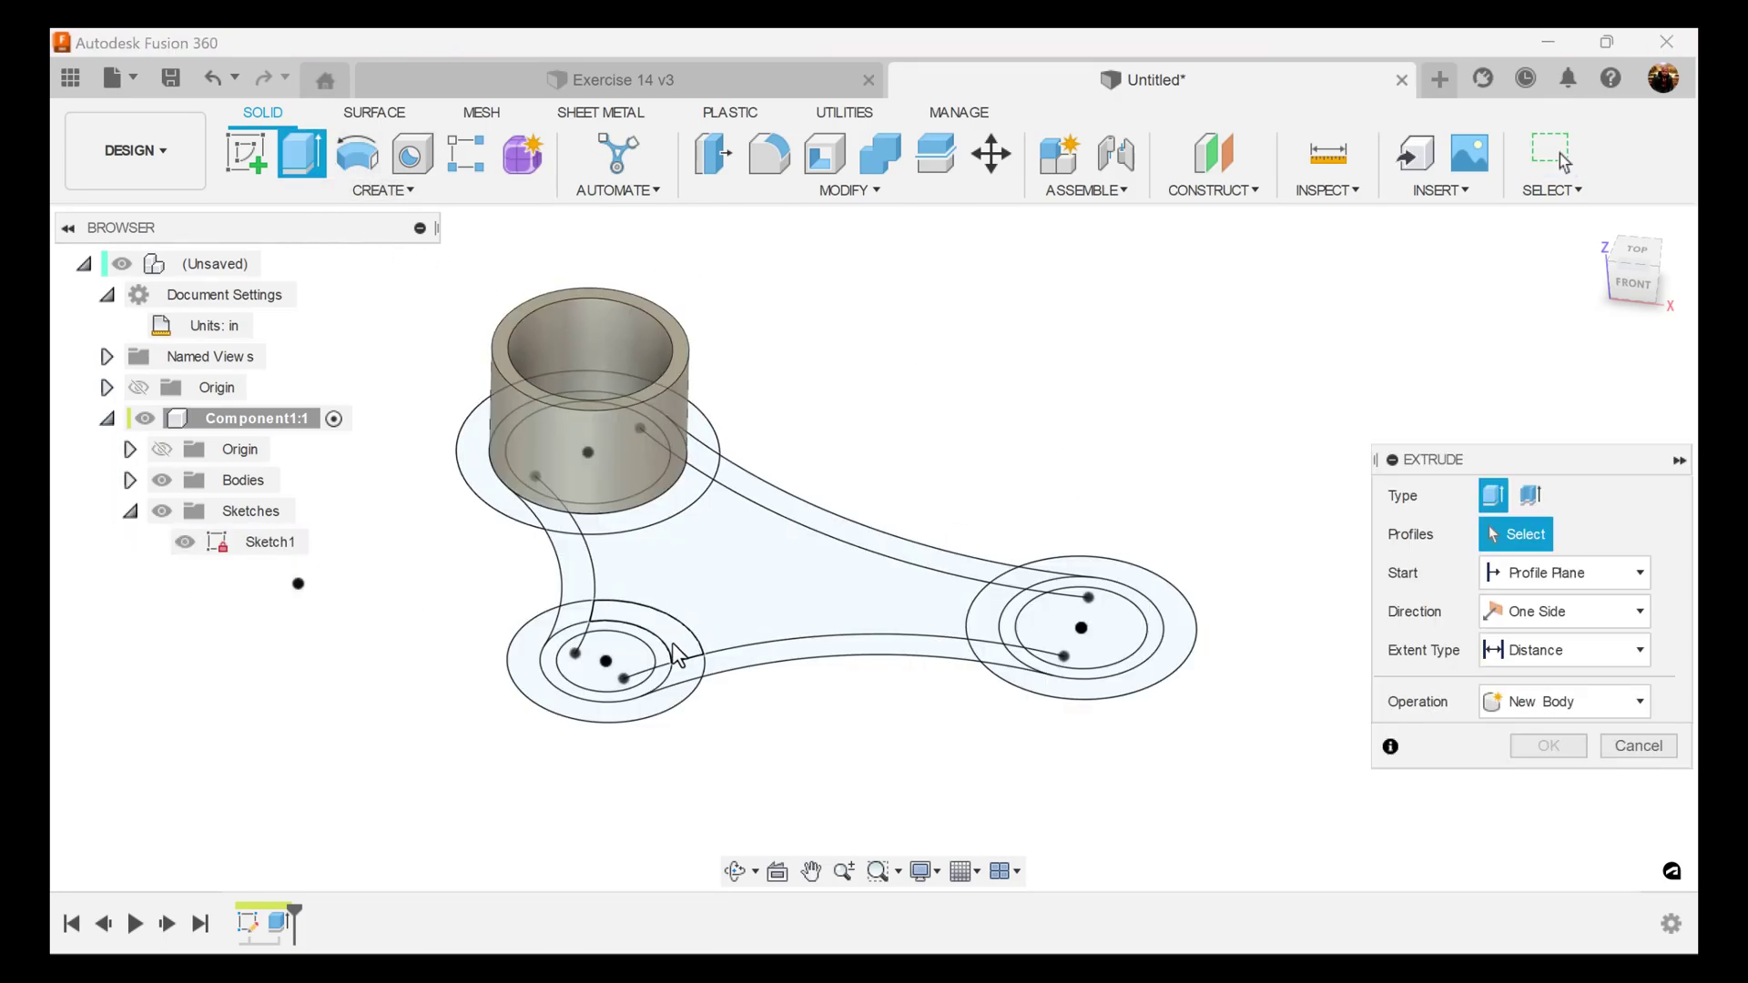
pyautogui.click(664, 656)
pyautogui.click(593, 637)
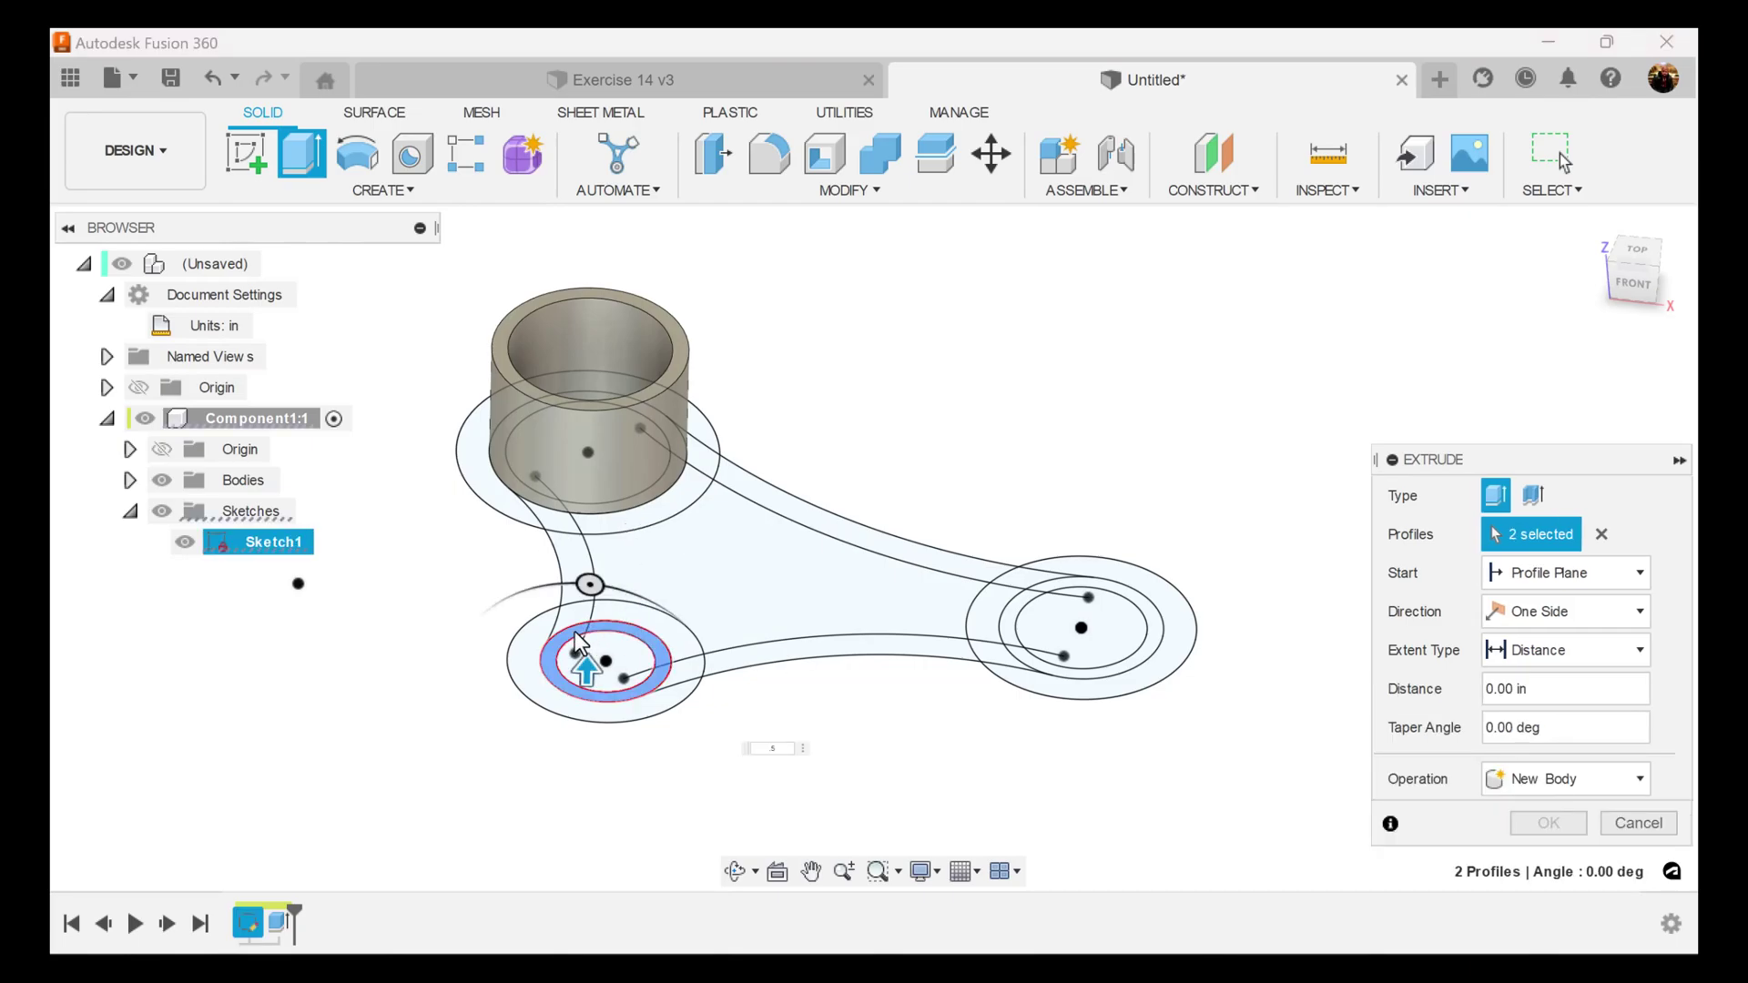
pyautogui.click(1067, 590)
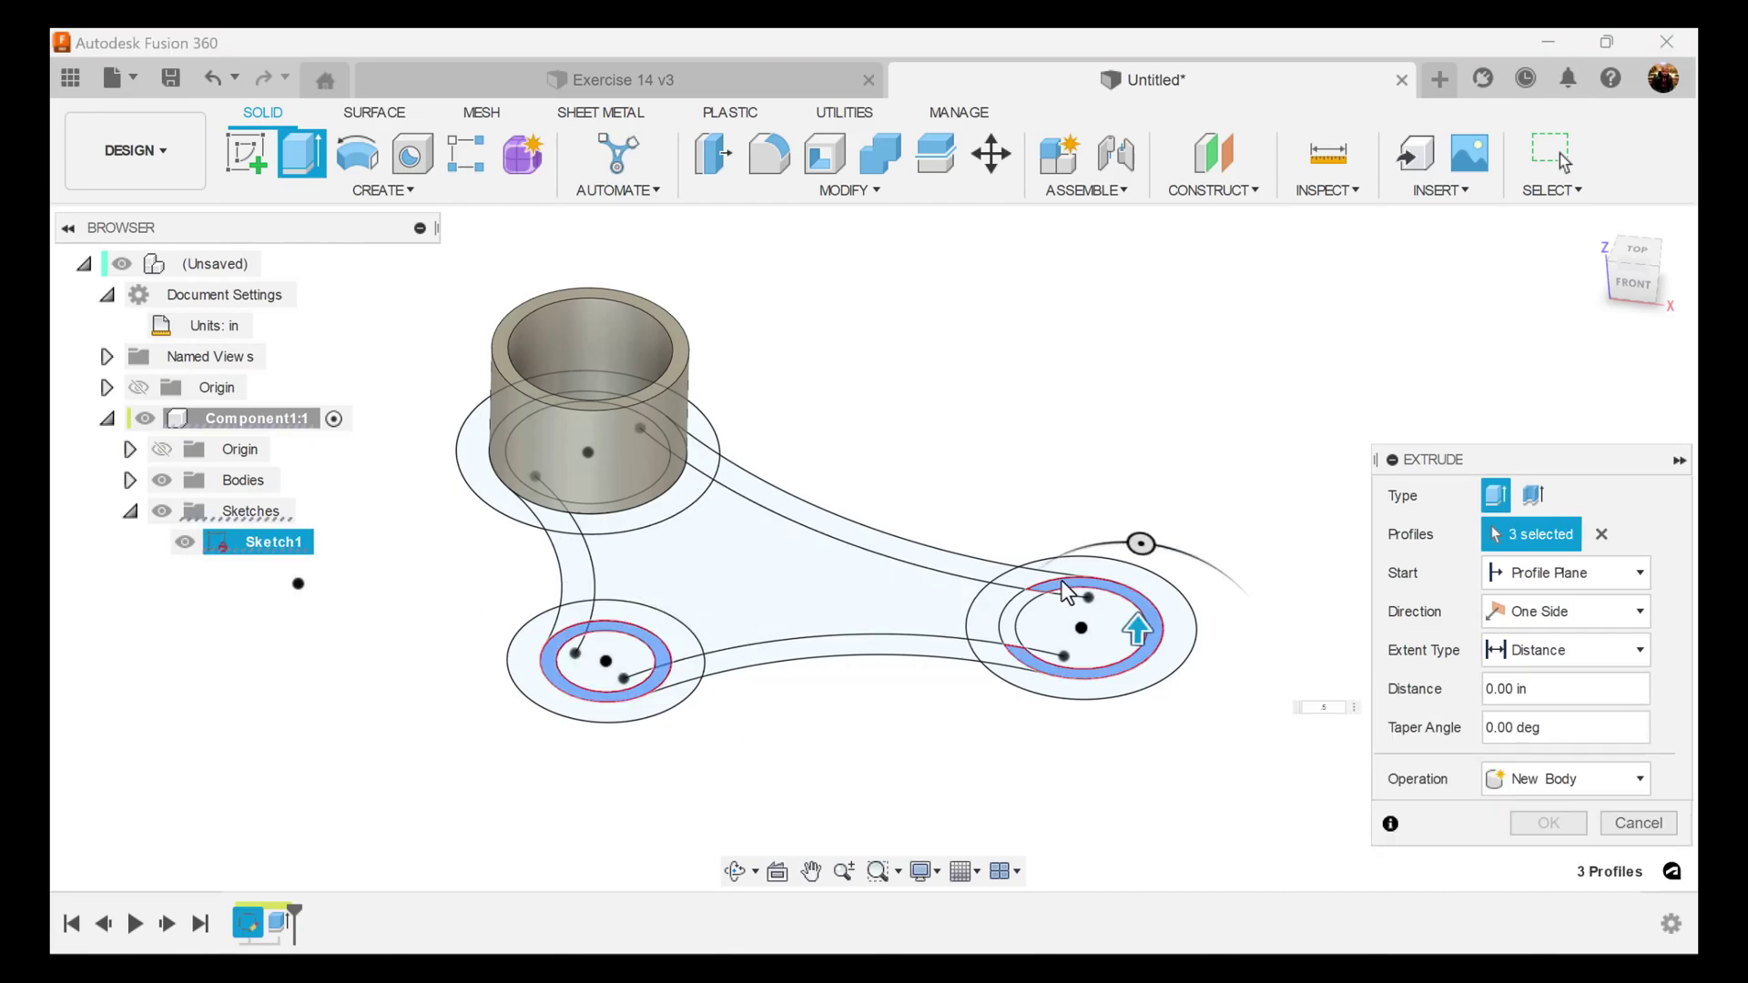
pyautogui.click(1017, 622)
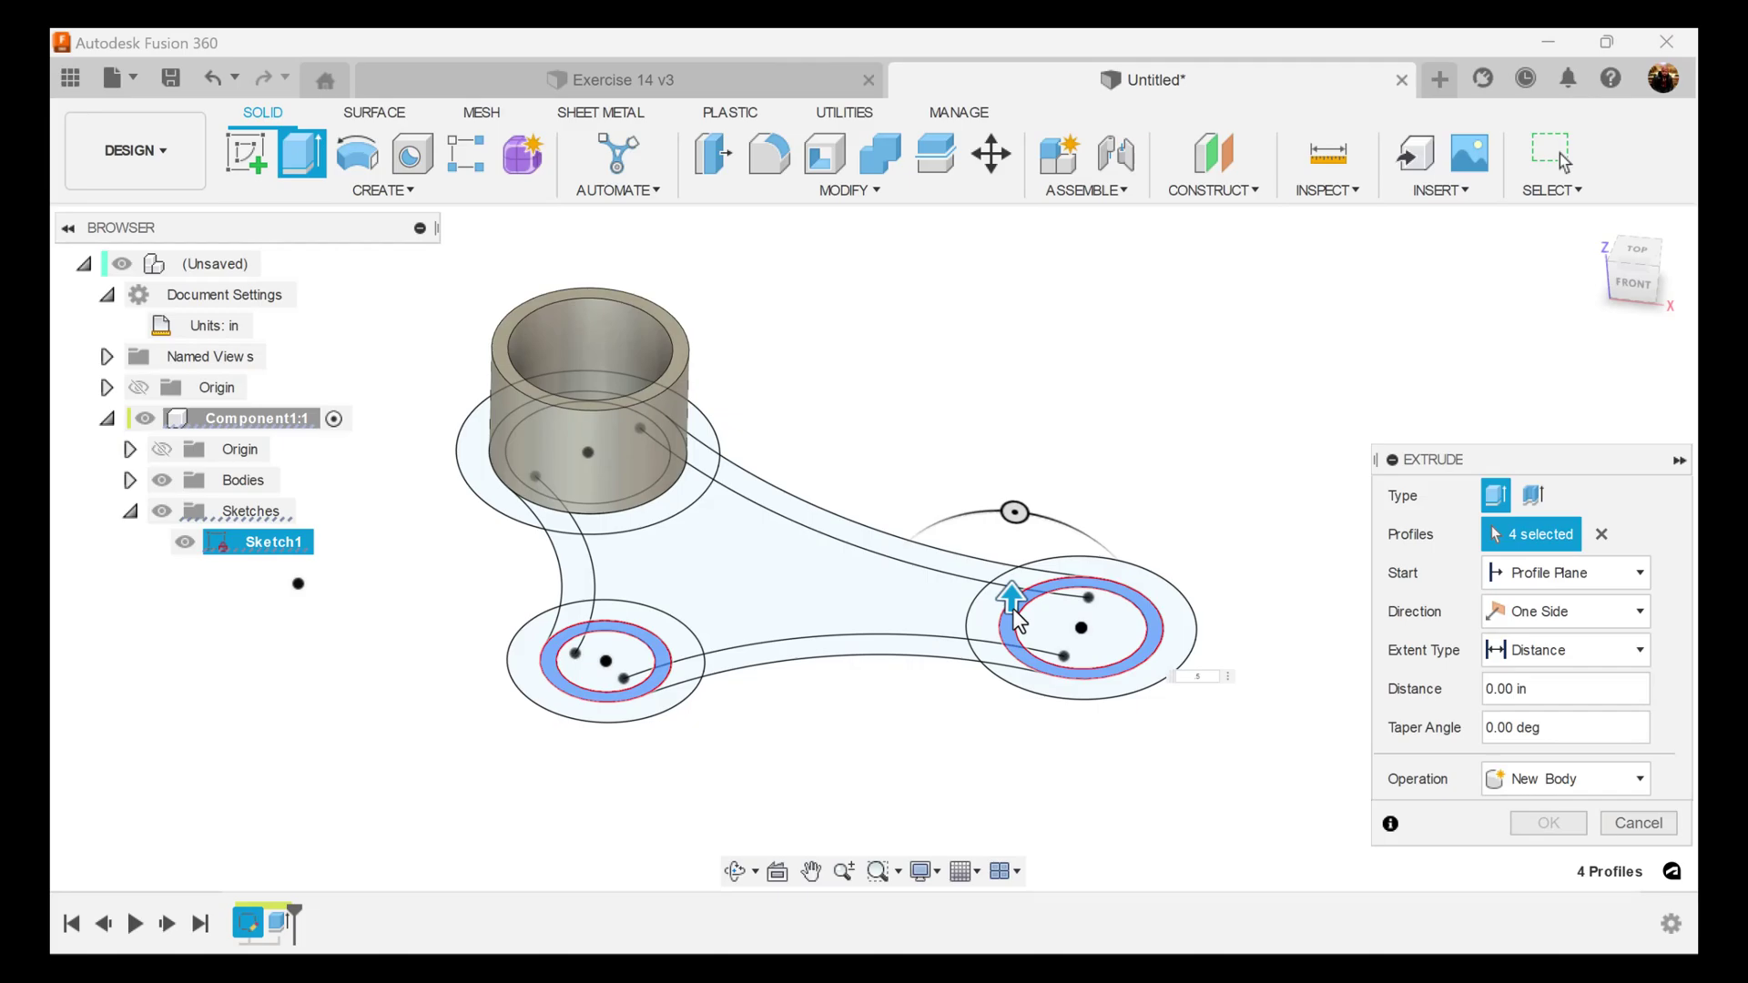
pyautogui.write('1.5')
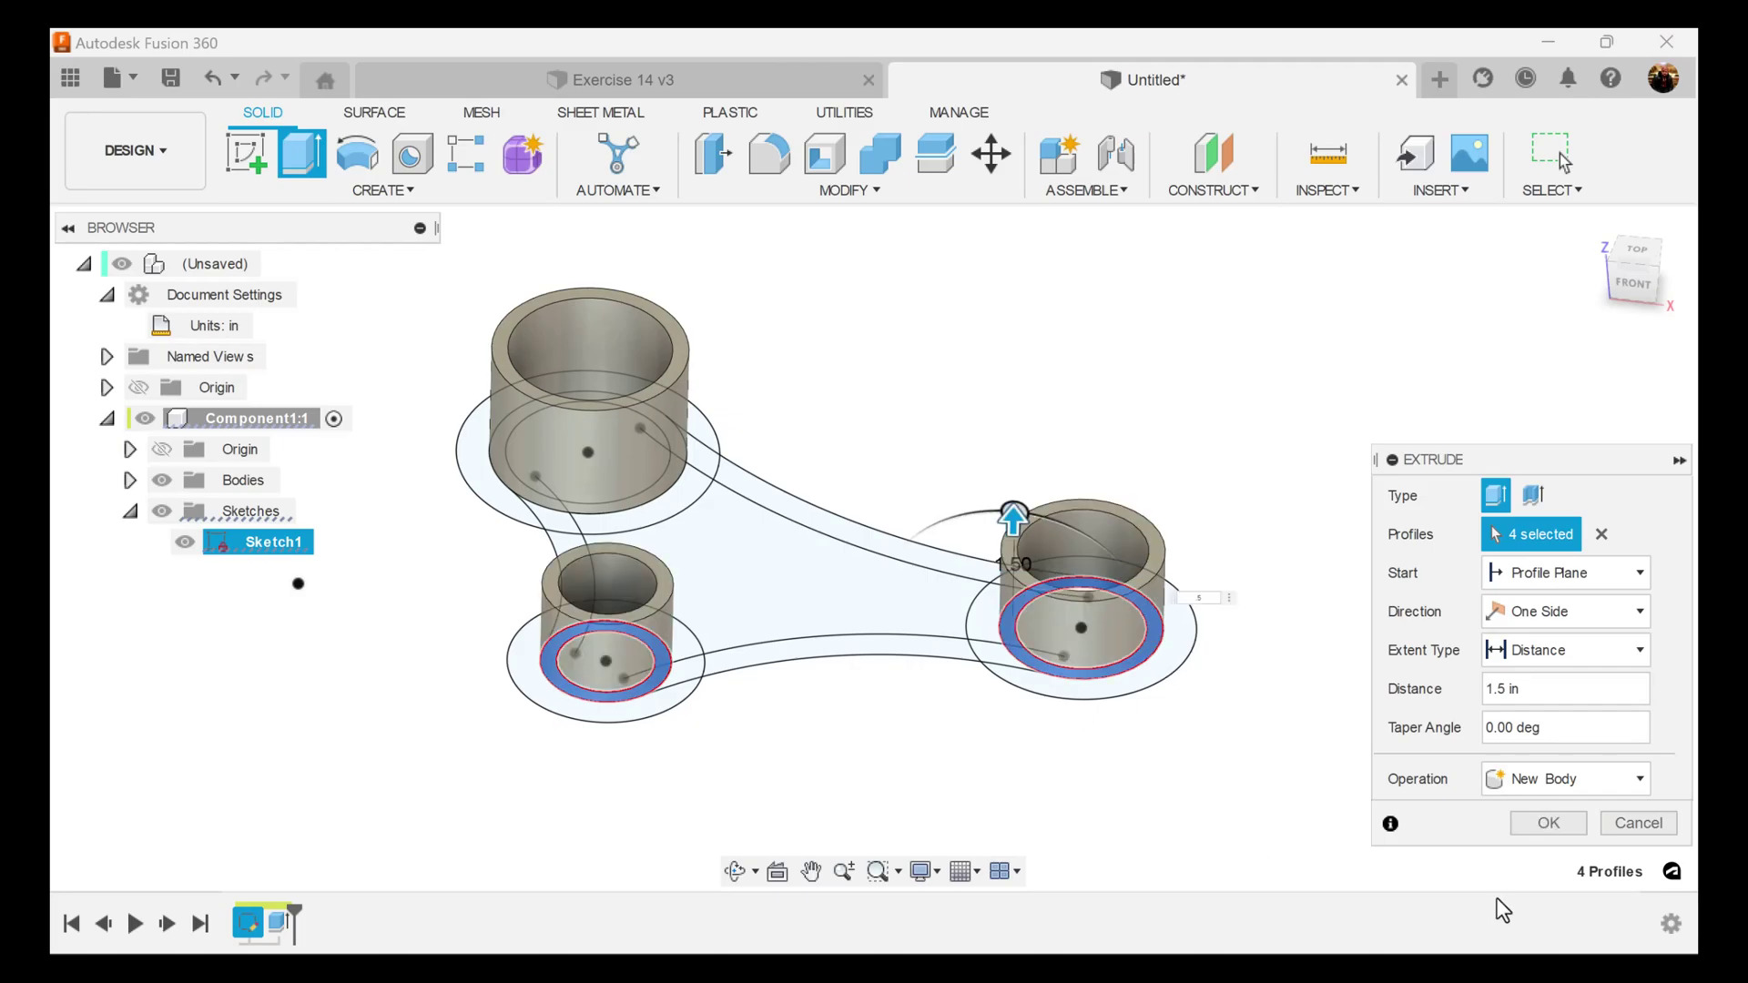
pyautogui.click(1549, 823)
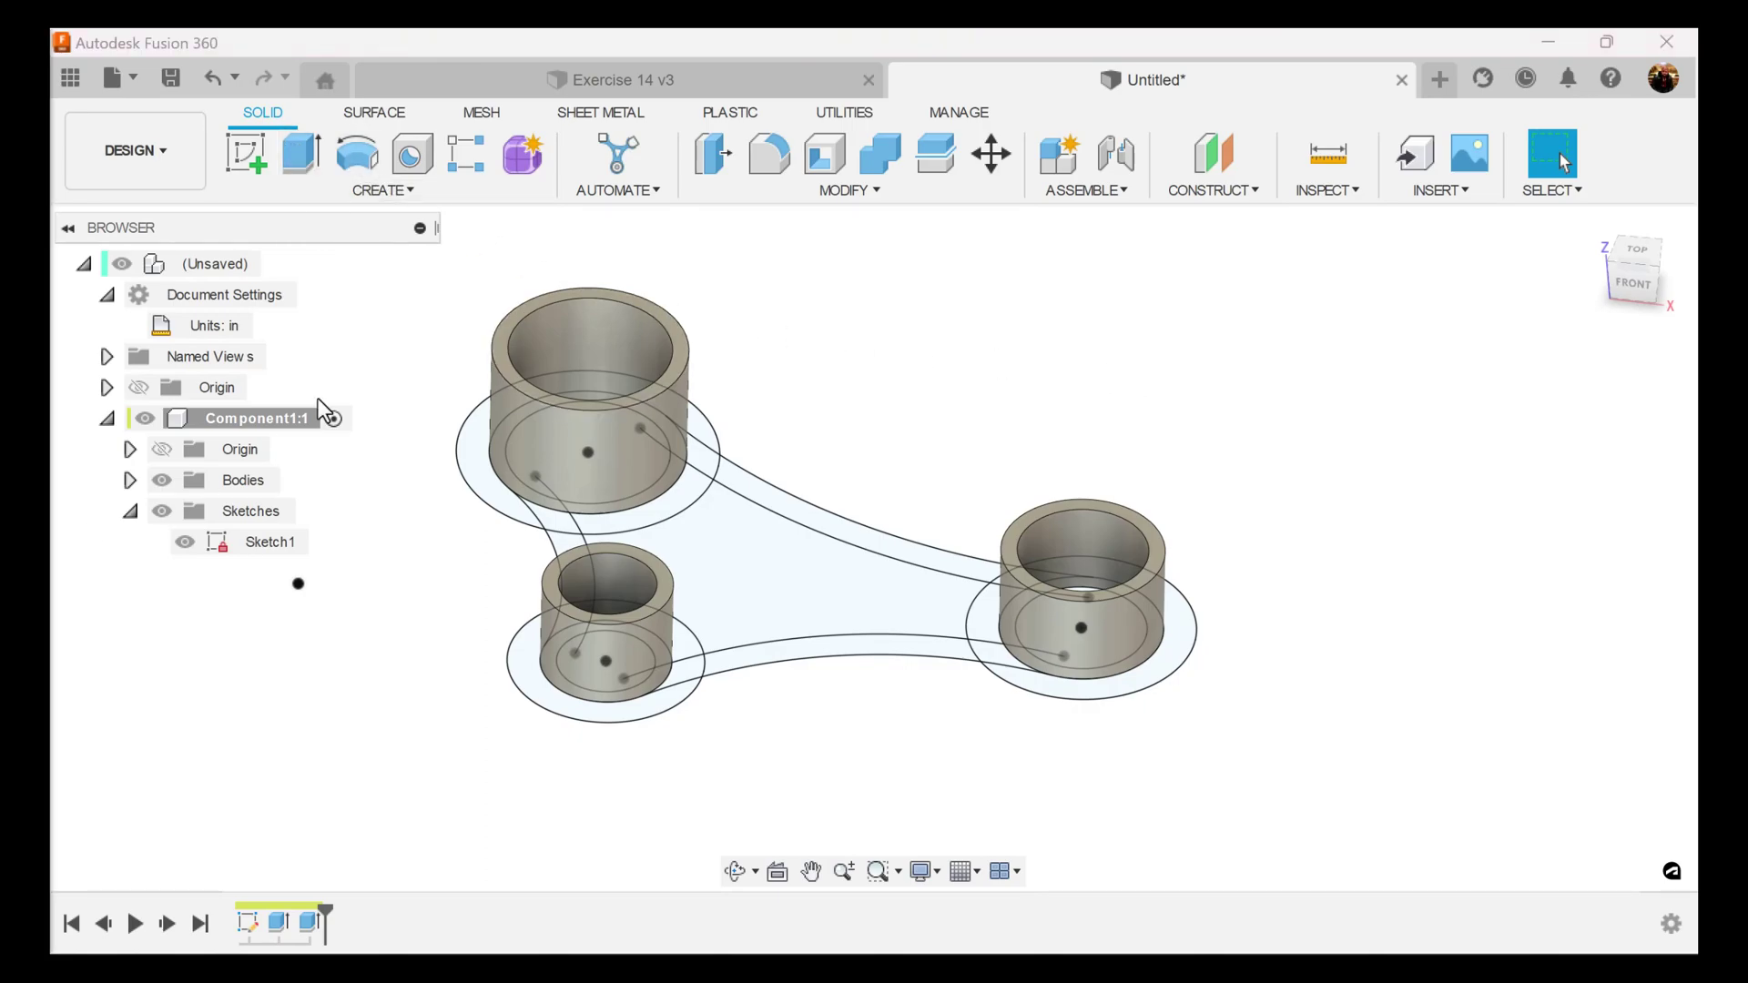
# Select the upper web strip and regions around the large boss for a new extrusion.
pyautogui.click(300, 154)
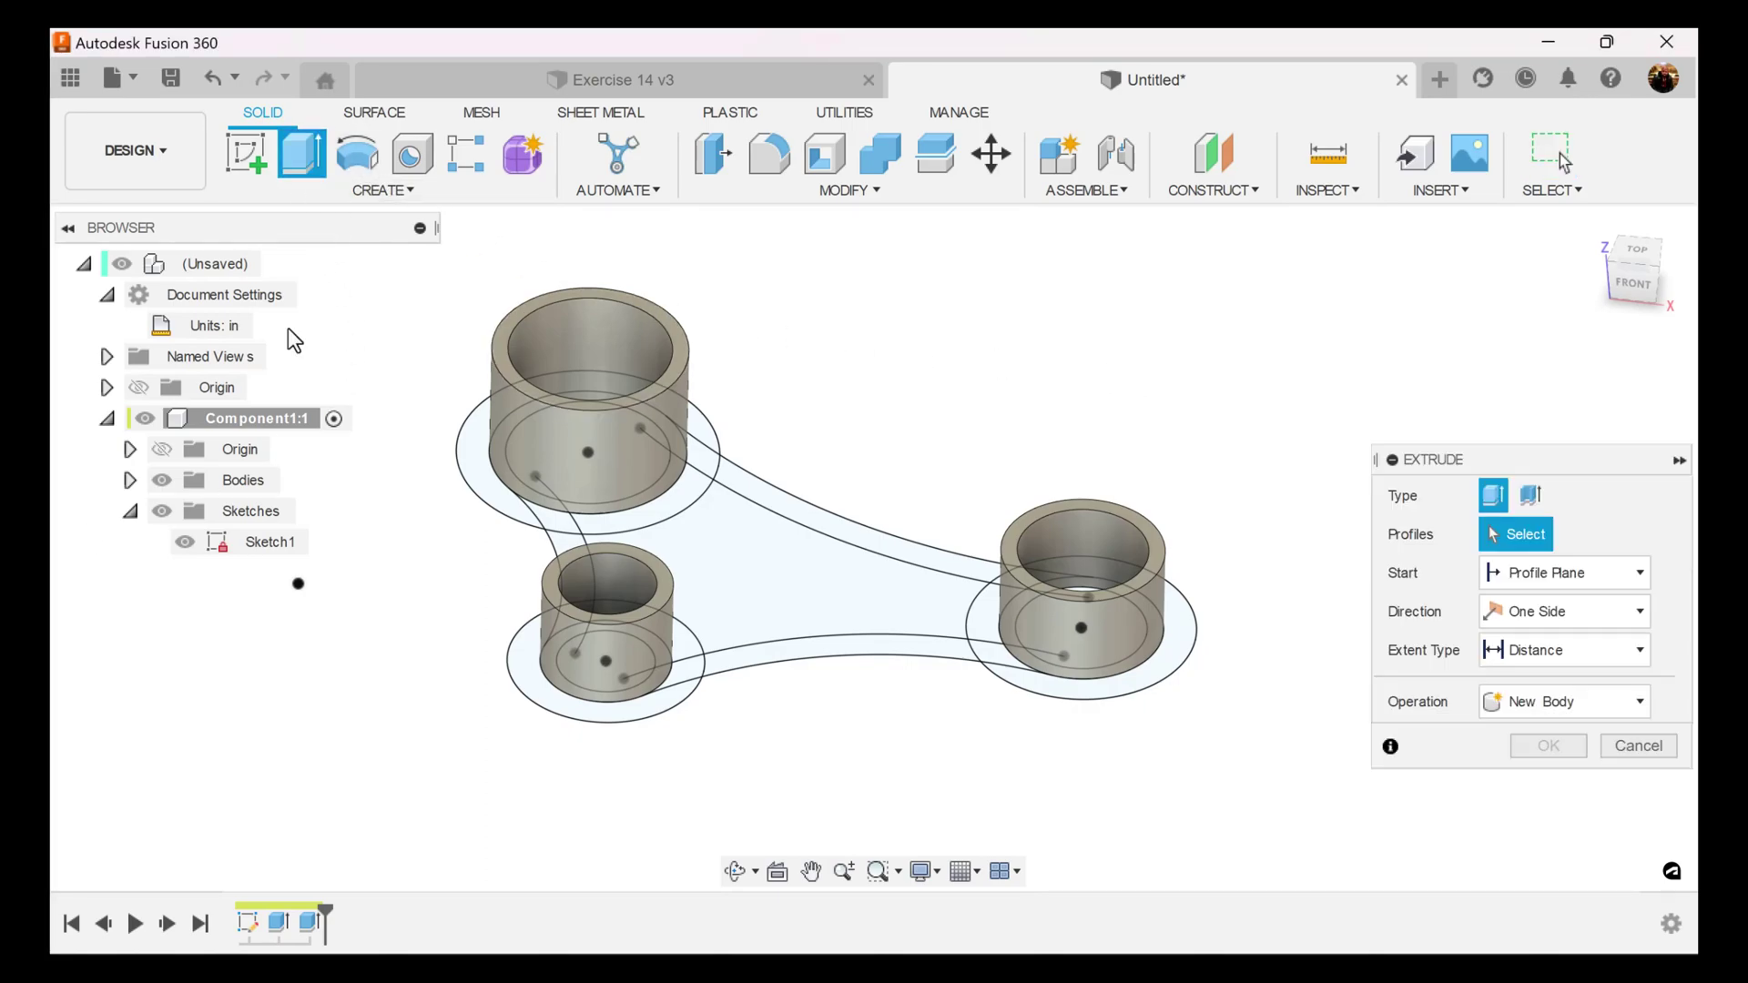
pyautogui.click(845, 534)
pyautogui.click(699, 452)
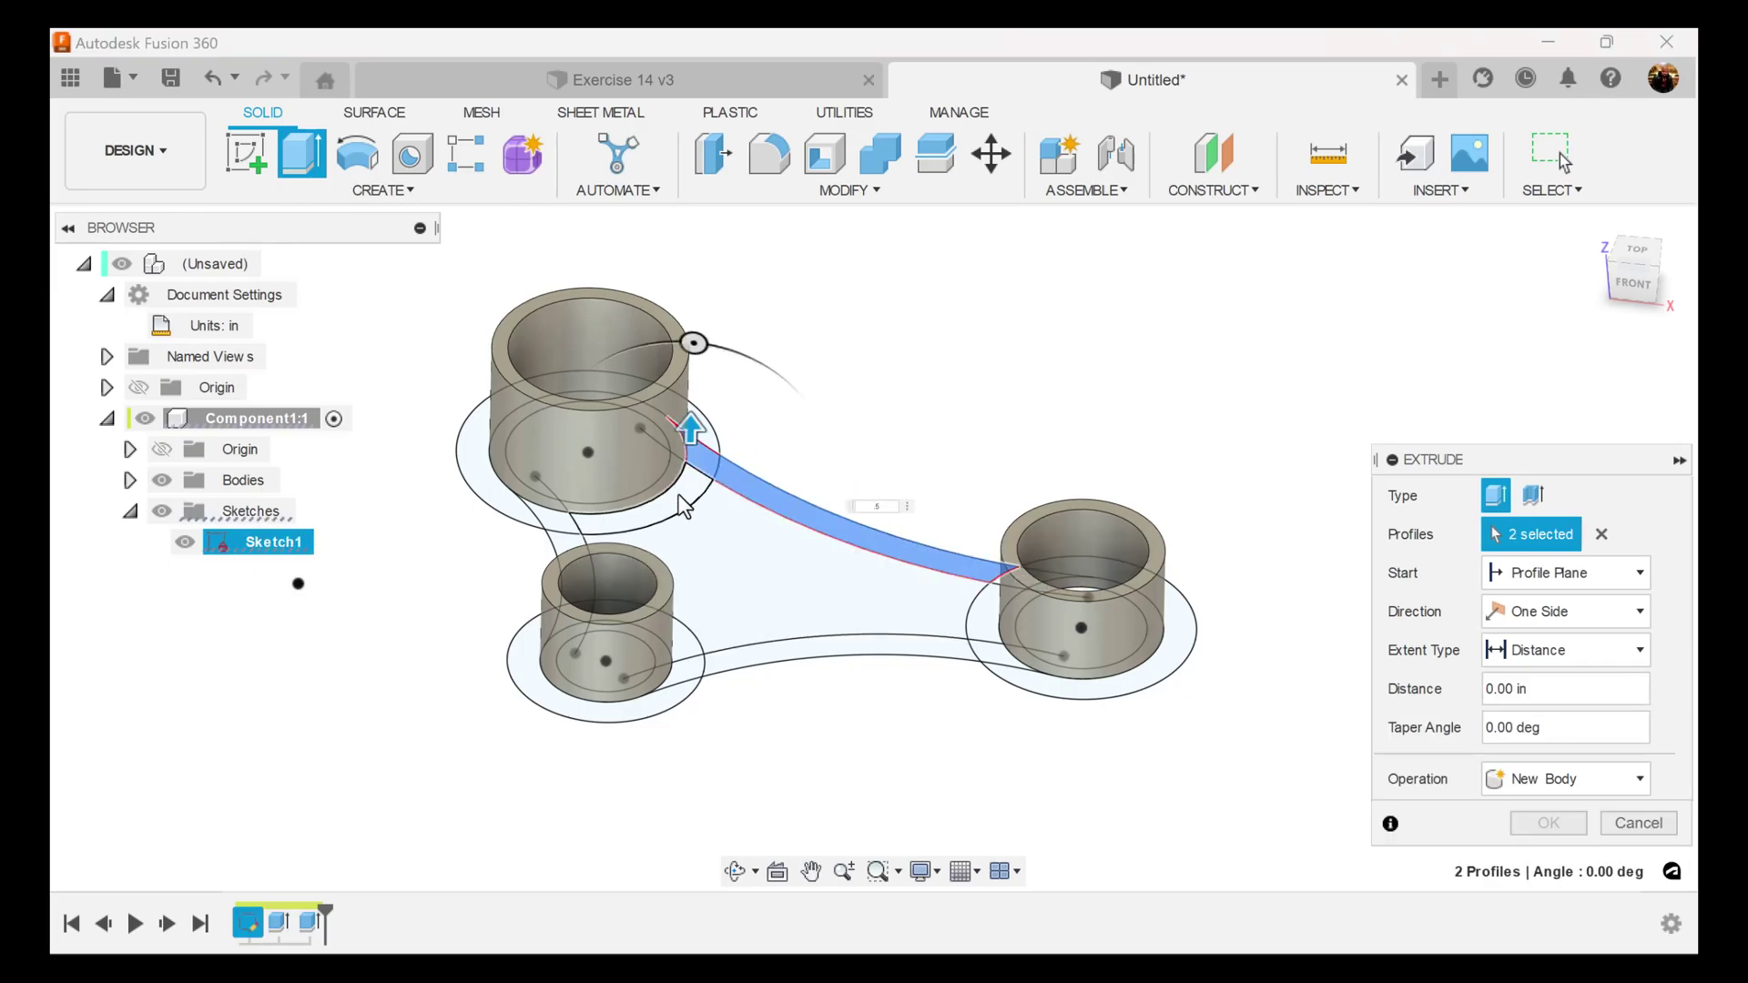
pyautogui.click(601, 498)
pyautogui.click(567, 540)
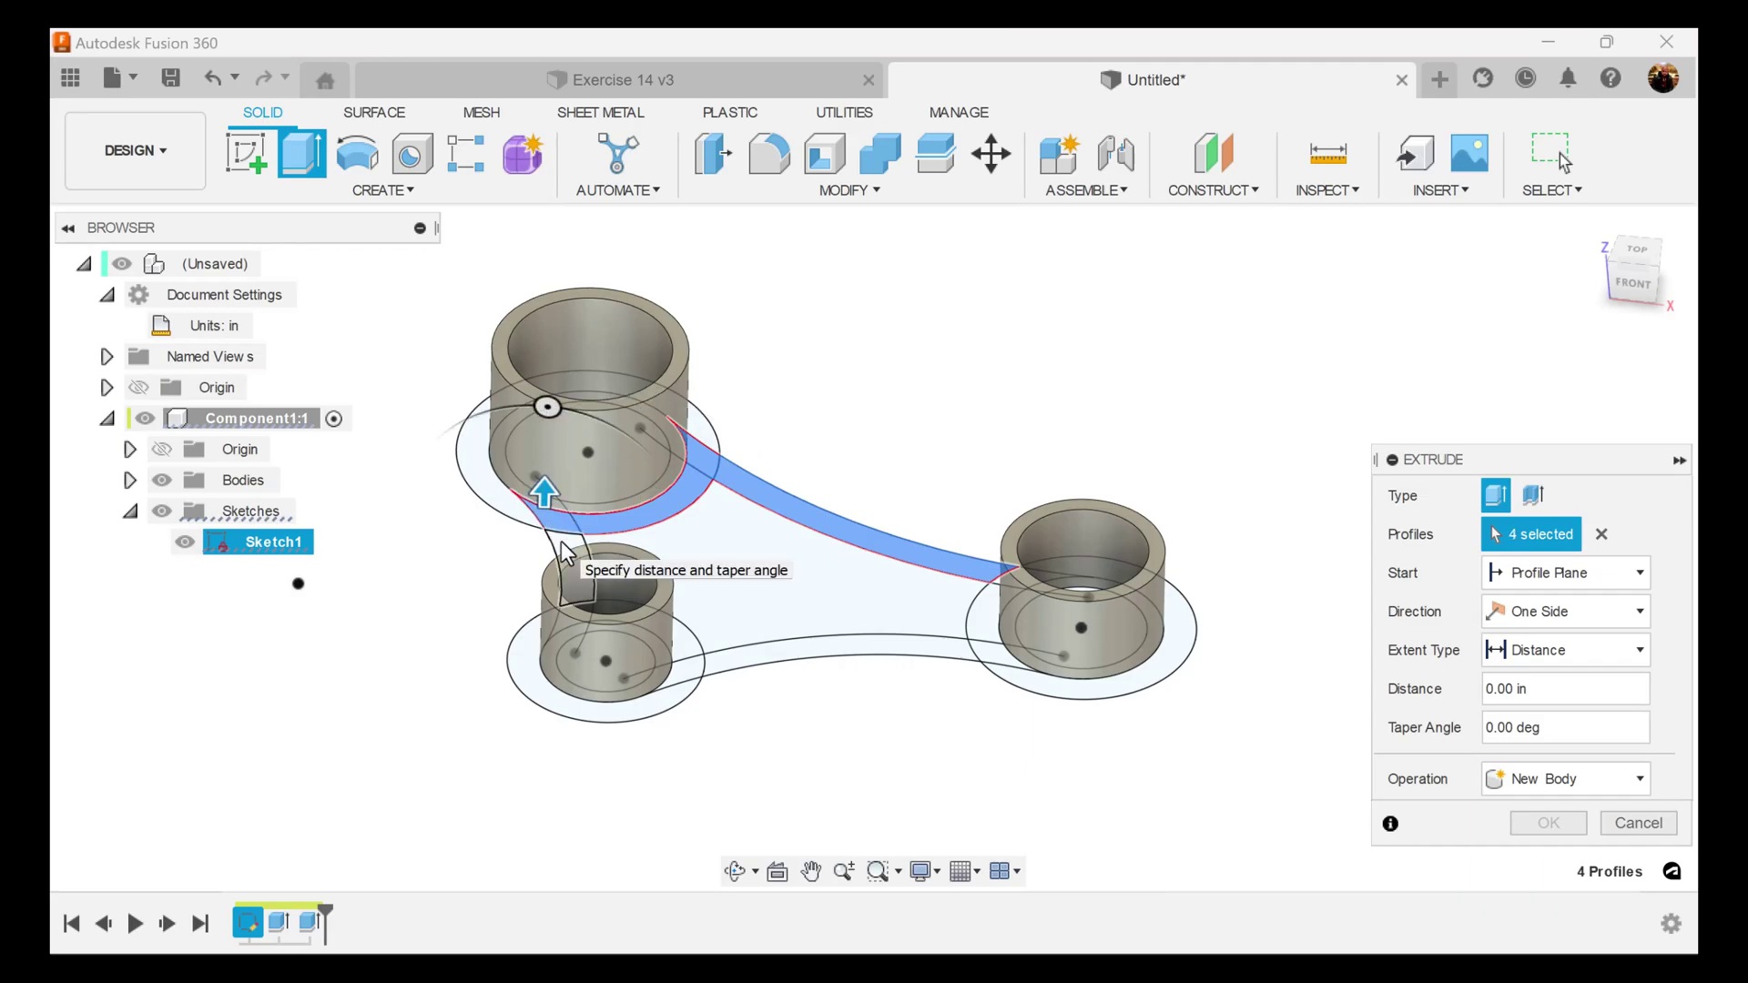
# Add the lower and right arm profiles, extrude 1 in with Join, and hide Sketch1.
pyautogui.click(1637, 252)
pyautogui.click(583, 671)
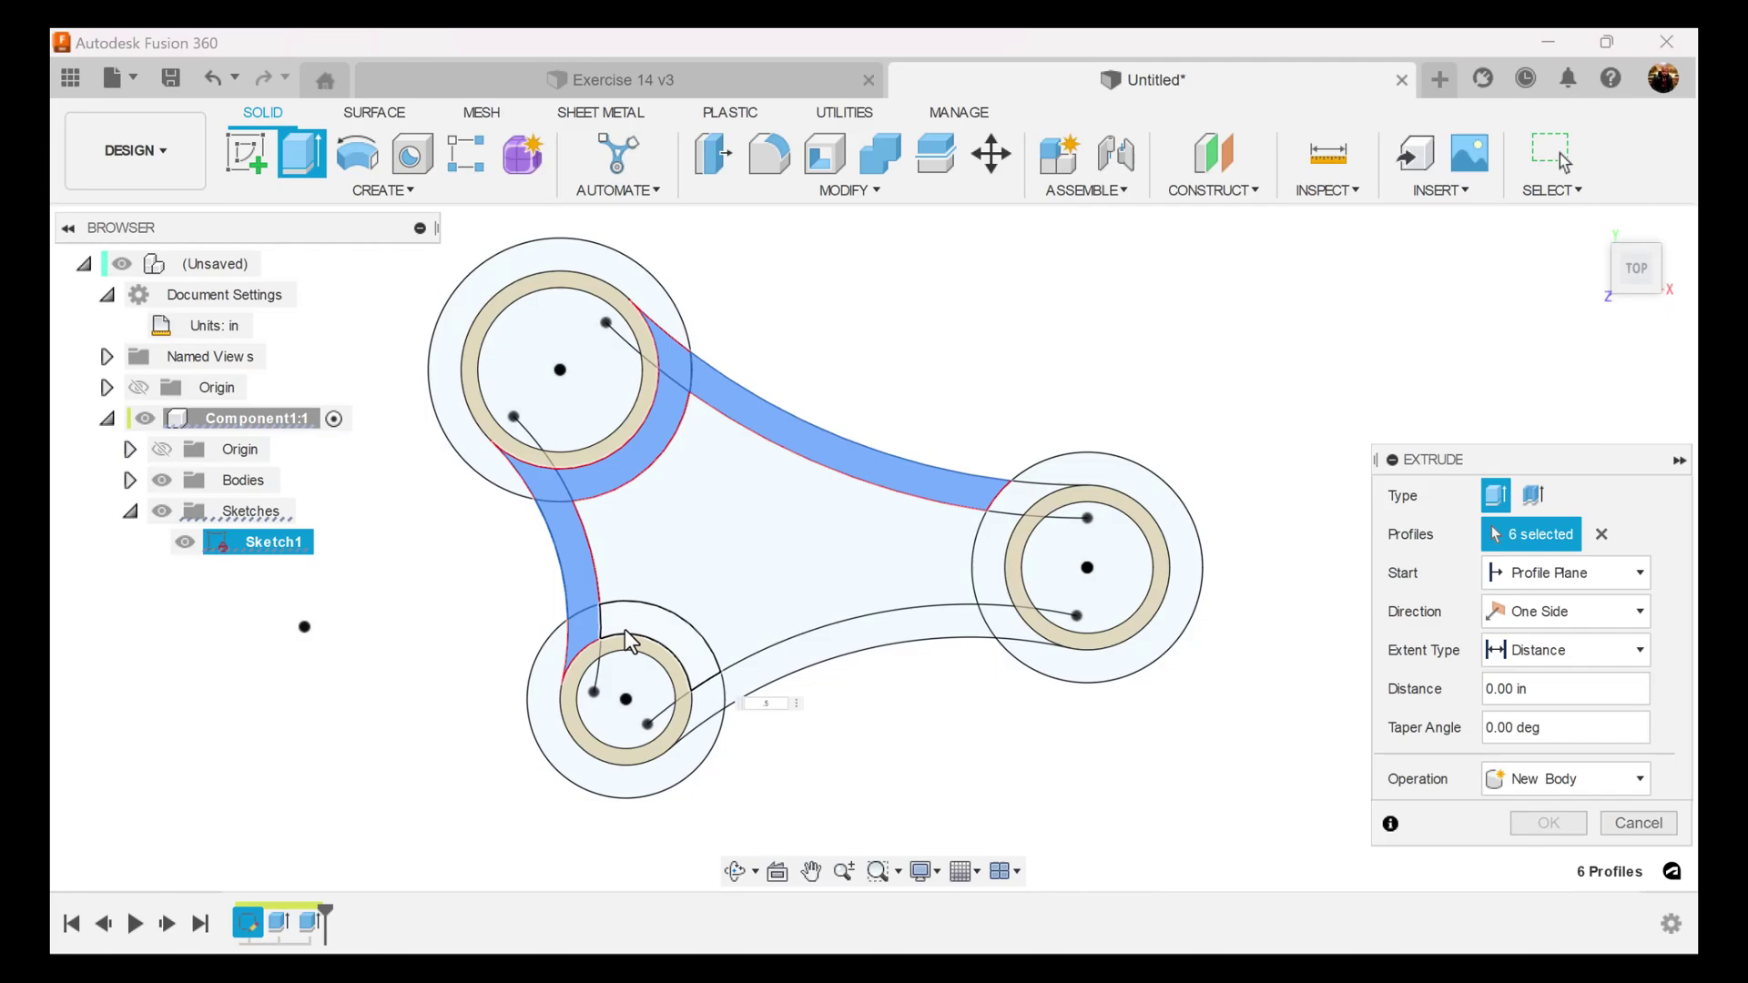
pyautogui.click(636, 622)
pyautogui.click(699, 684)
pyautogui.click(772, 679)
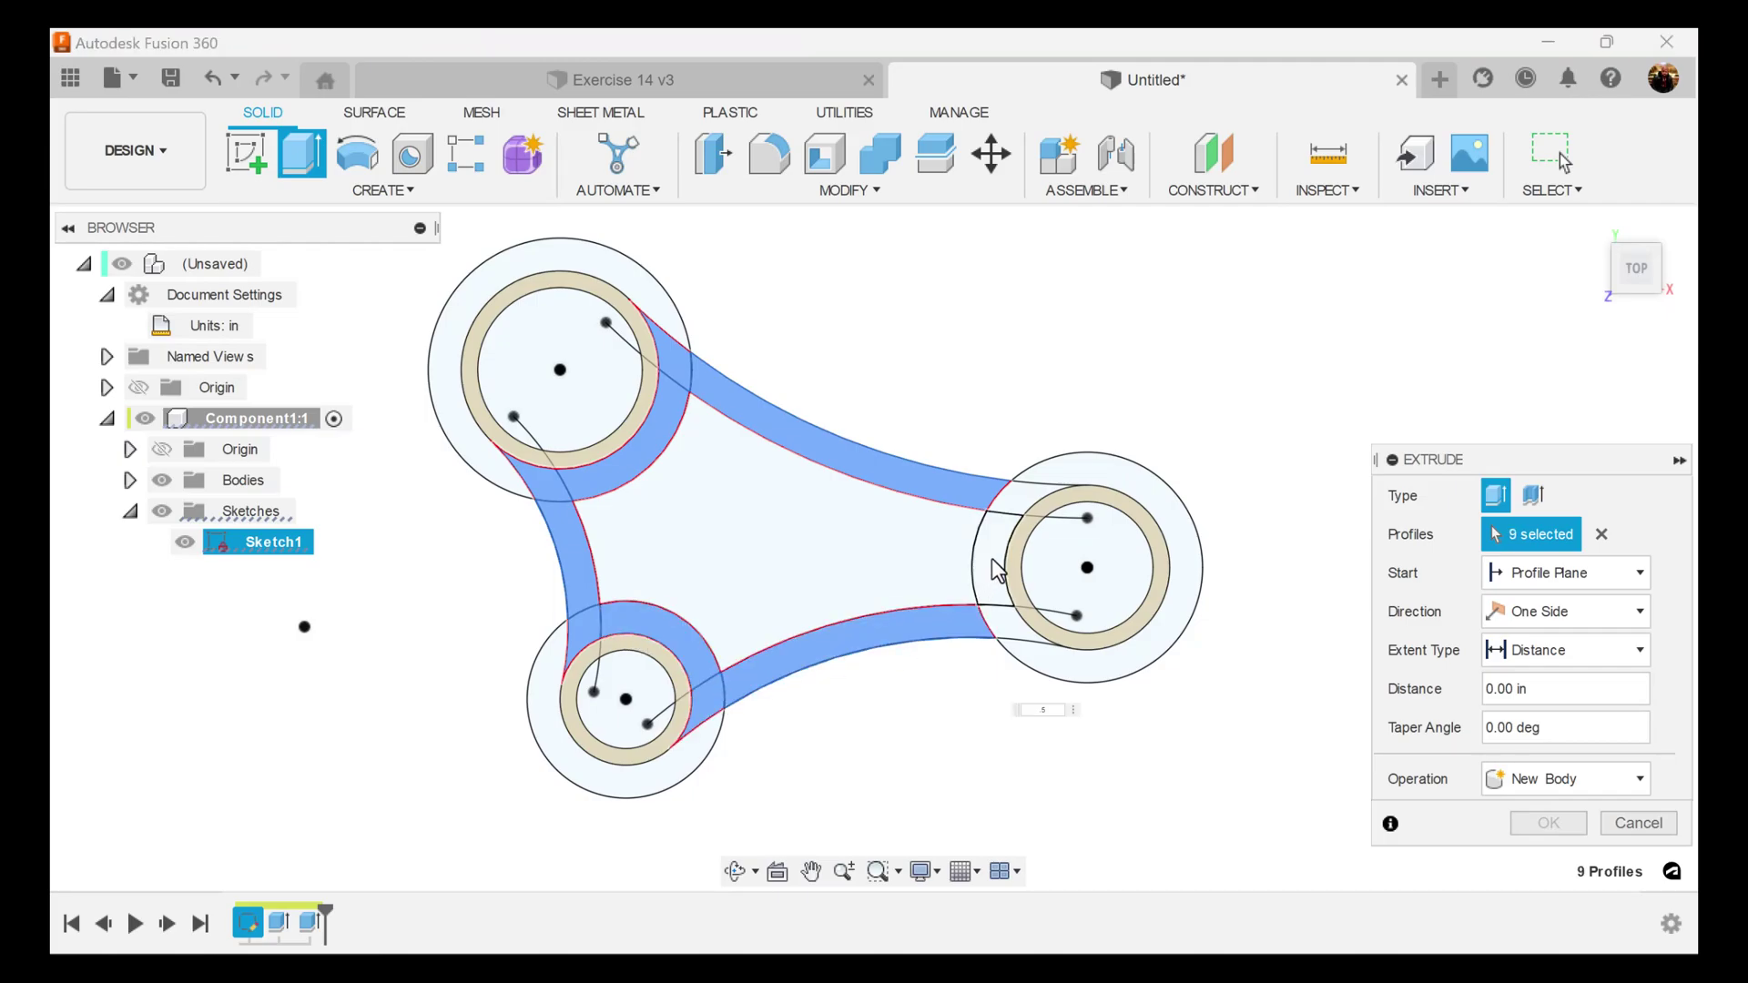
pyautogui.click(1017, 546)
pyautogui.click(997, 573)
pyautogui.click(1016, 640)
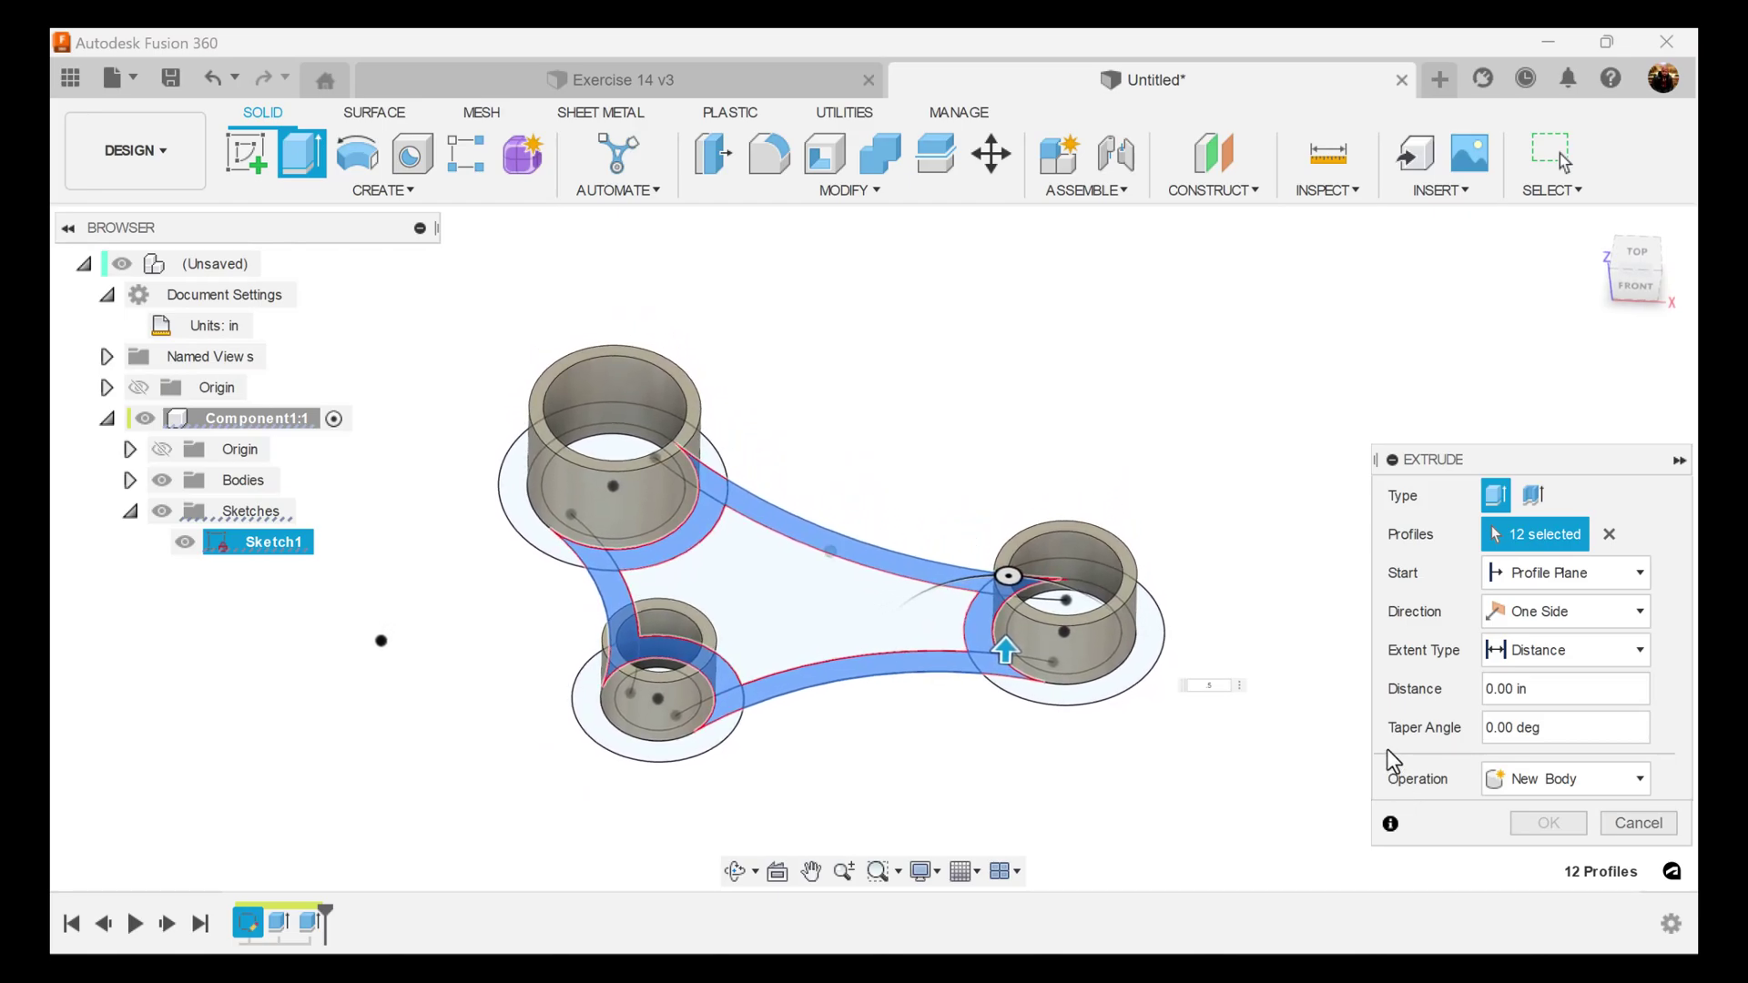
pyautogui.write('1')
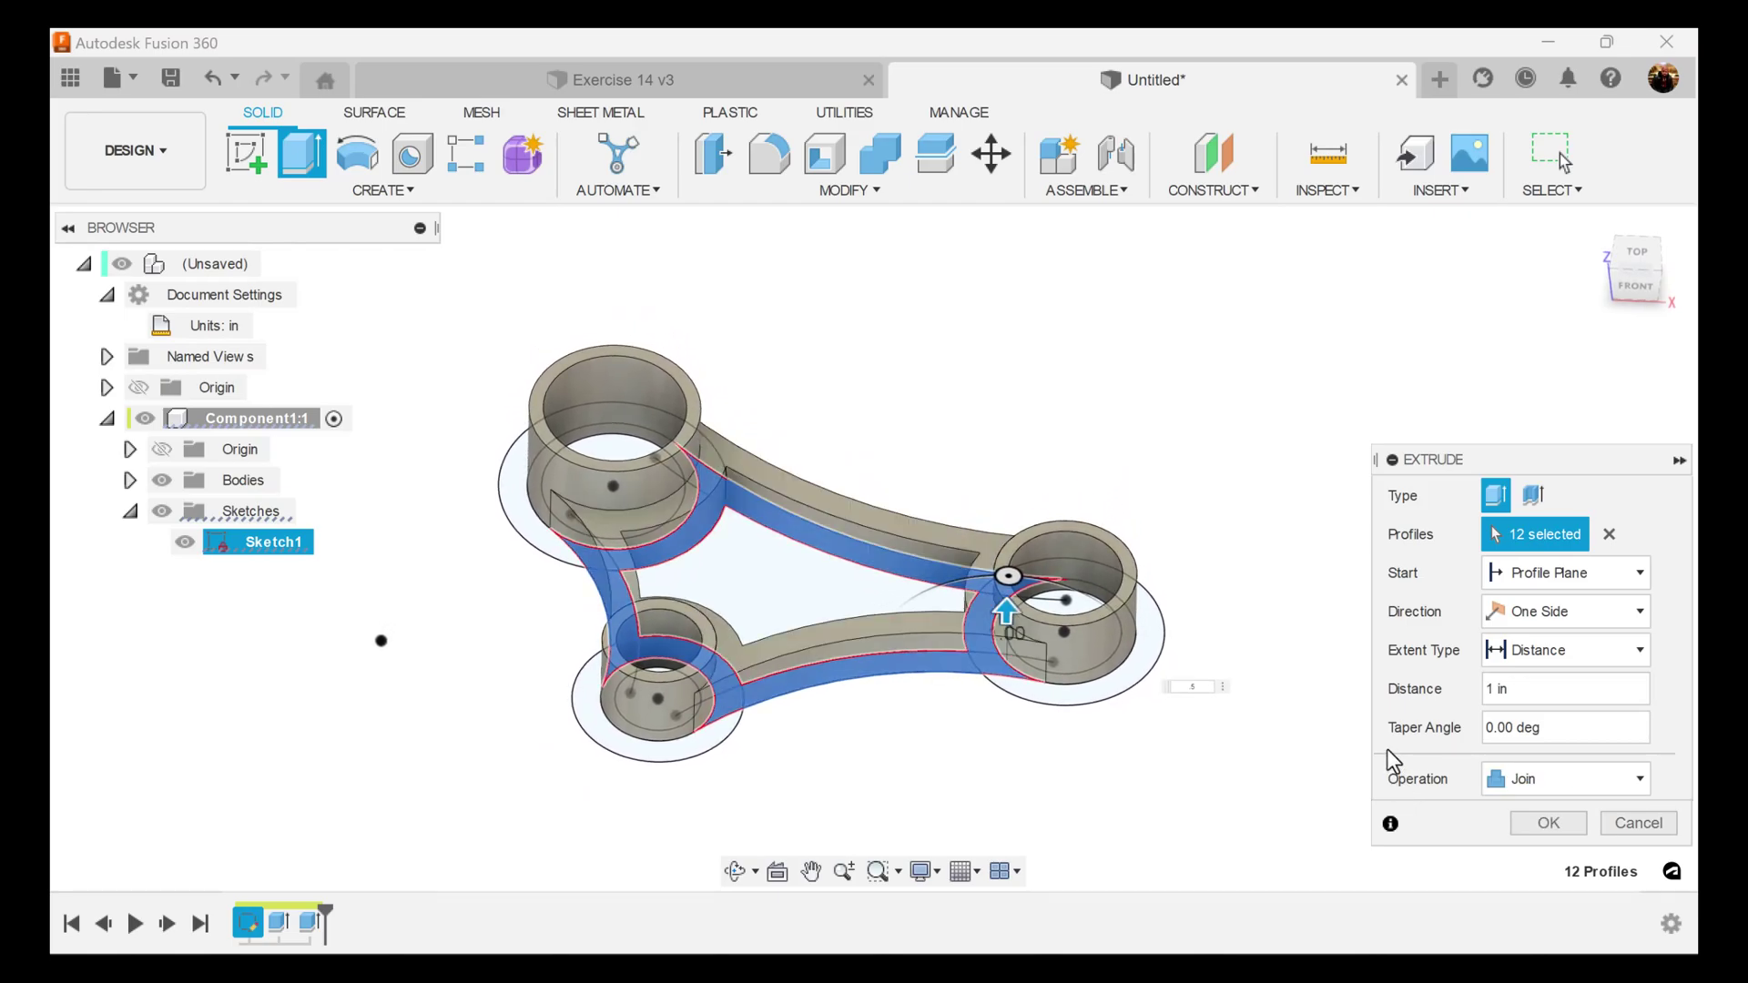
pyautogui.click(1555, 823)
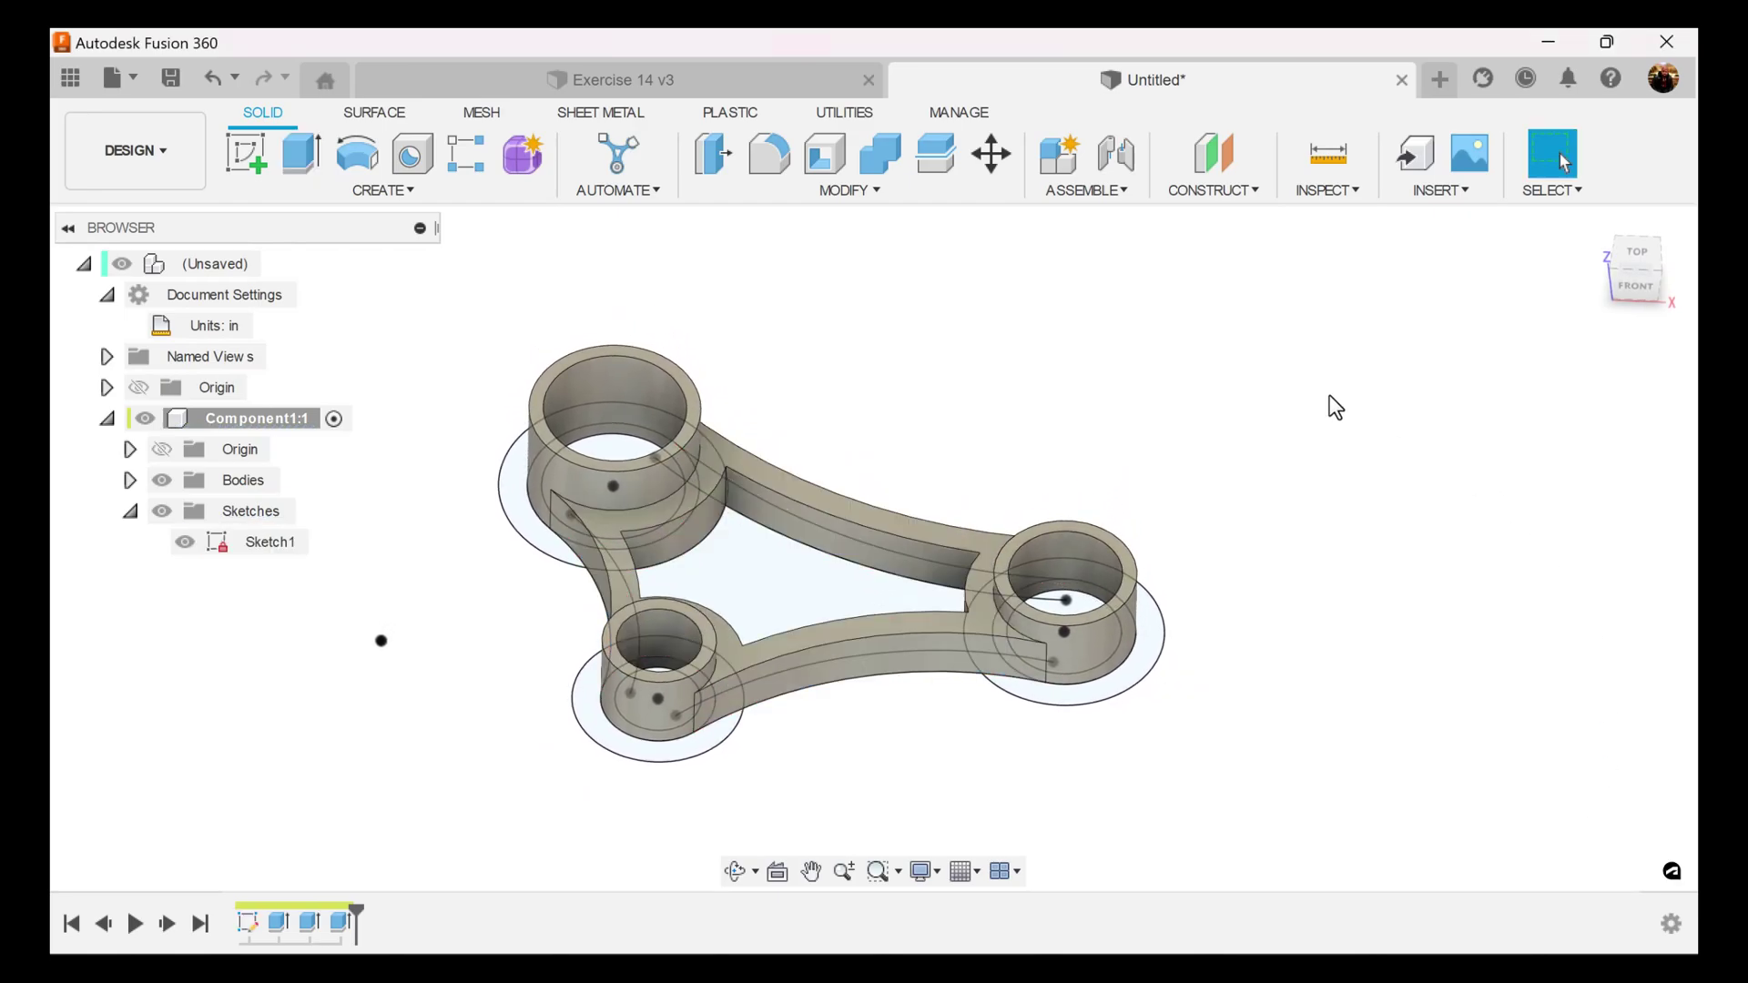
pyautogui.click(185, 543)
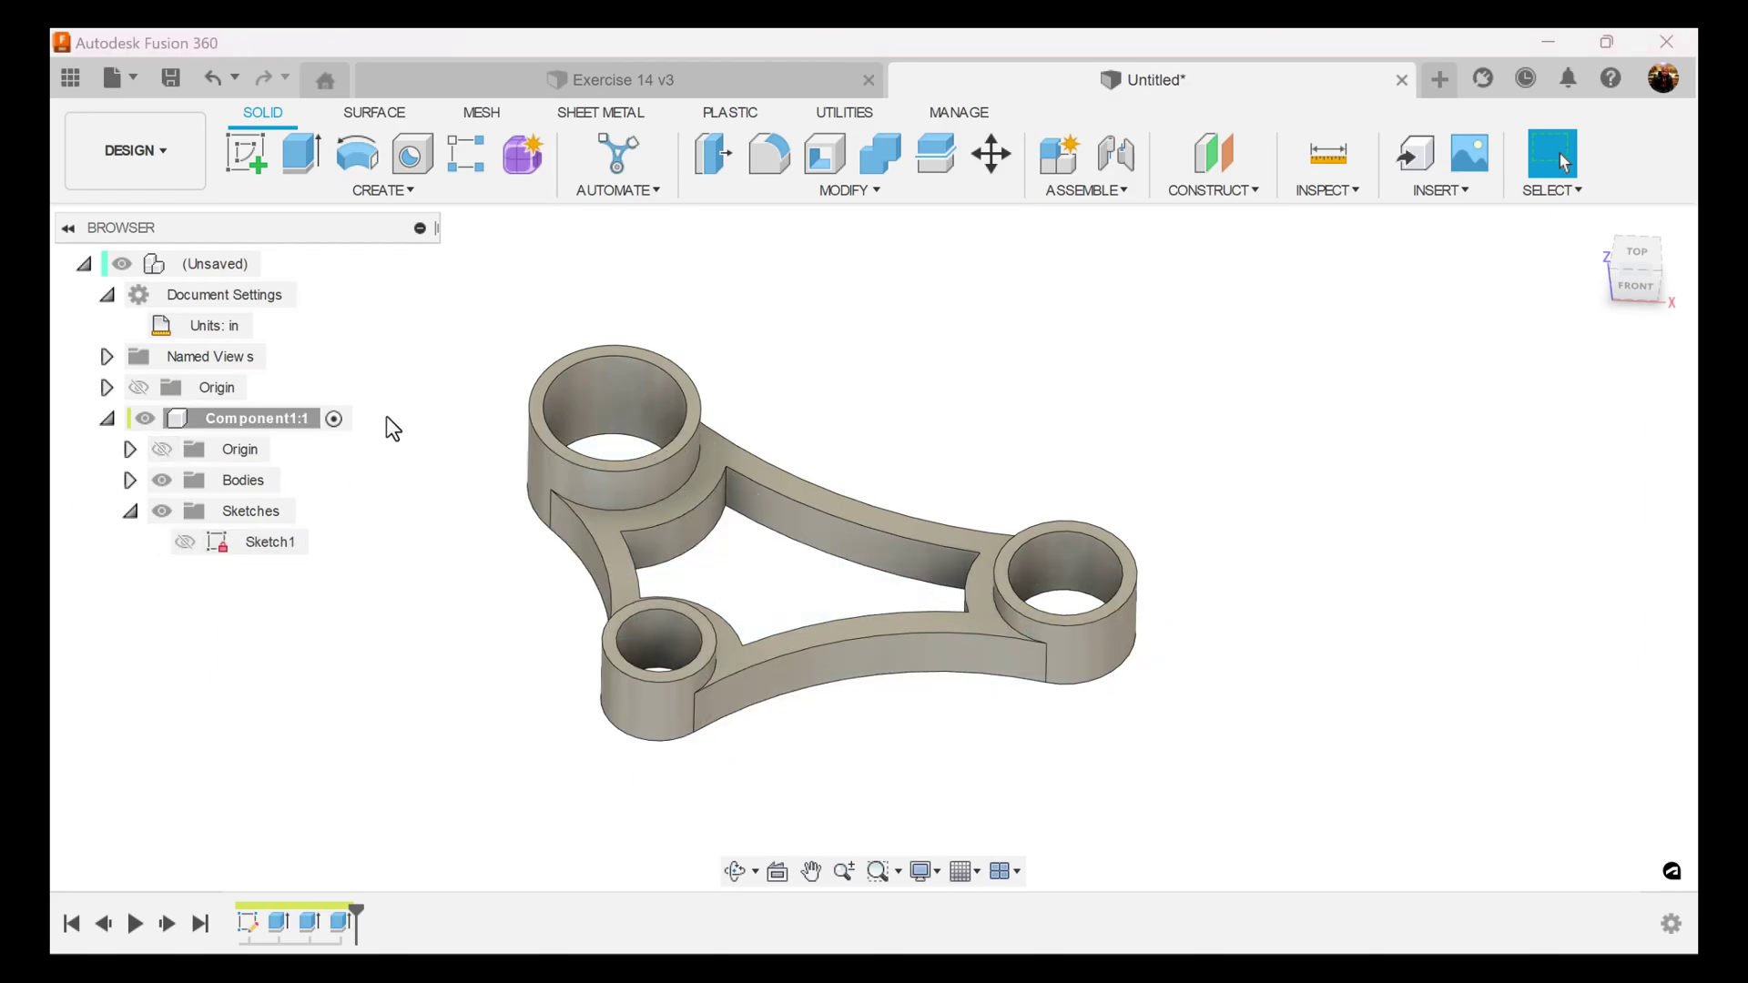
# Extrude the central triangular profile 0.5 in with Join as the pocket floor.
pyautogui.click(301, 156)
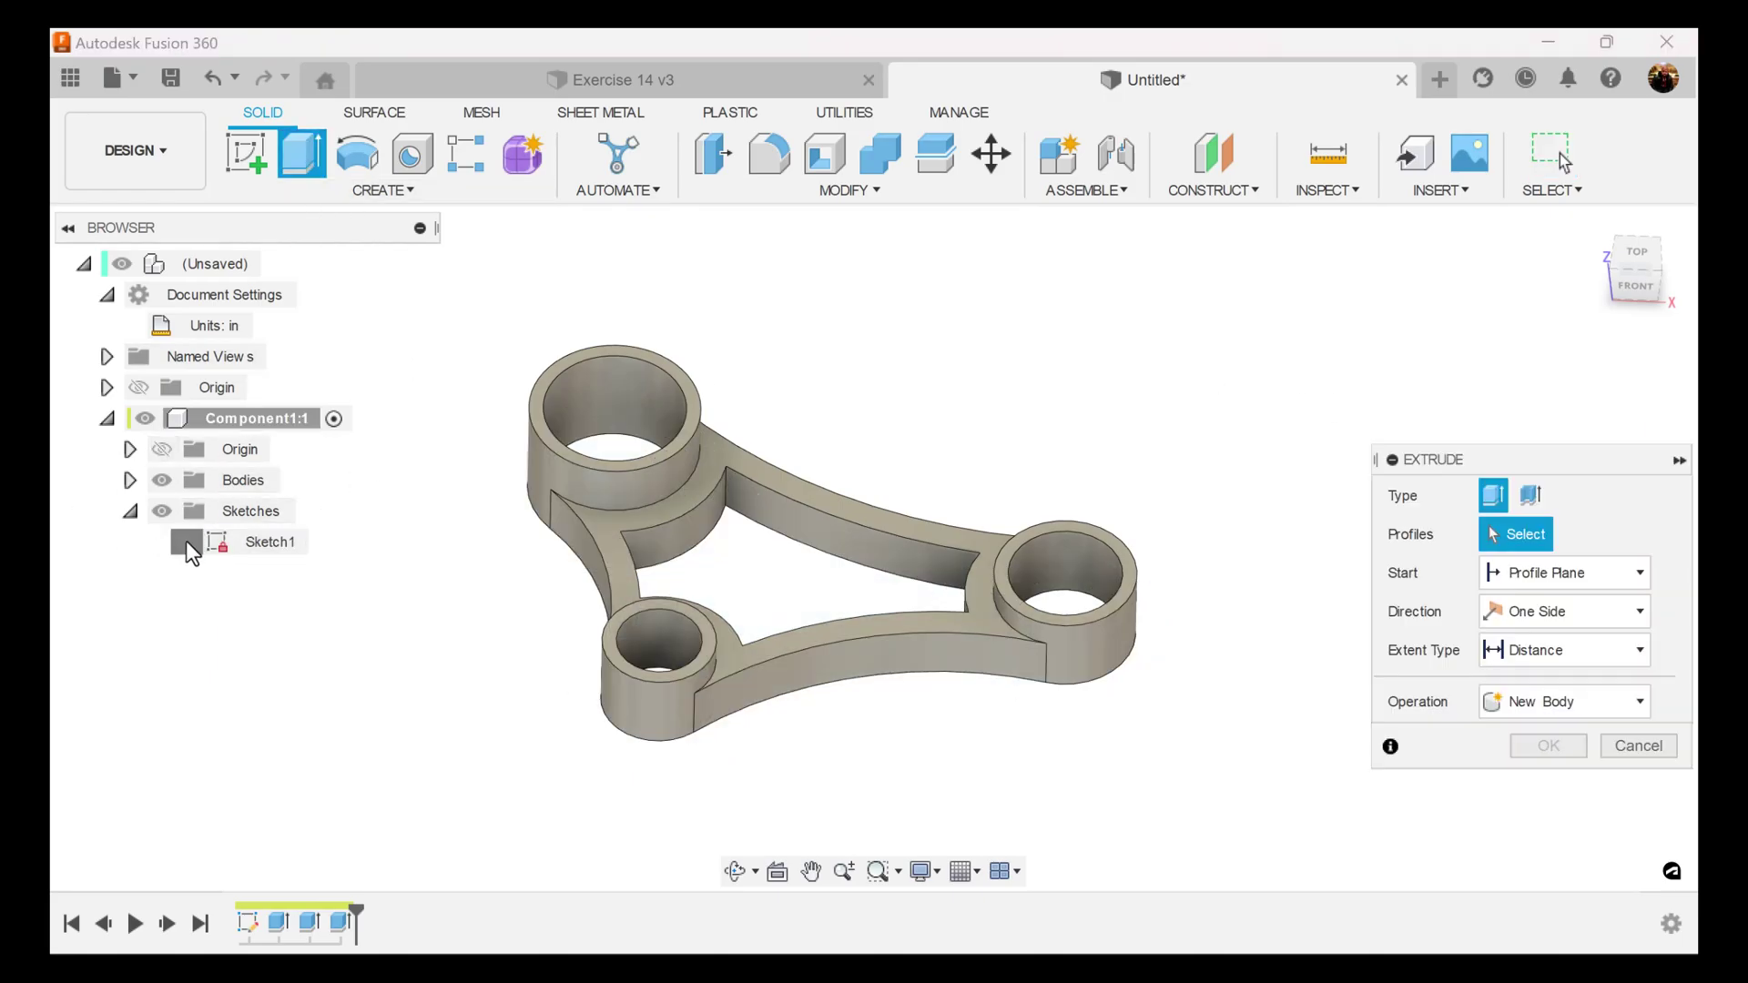
pyautogui.click(186, 542)
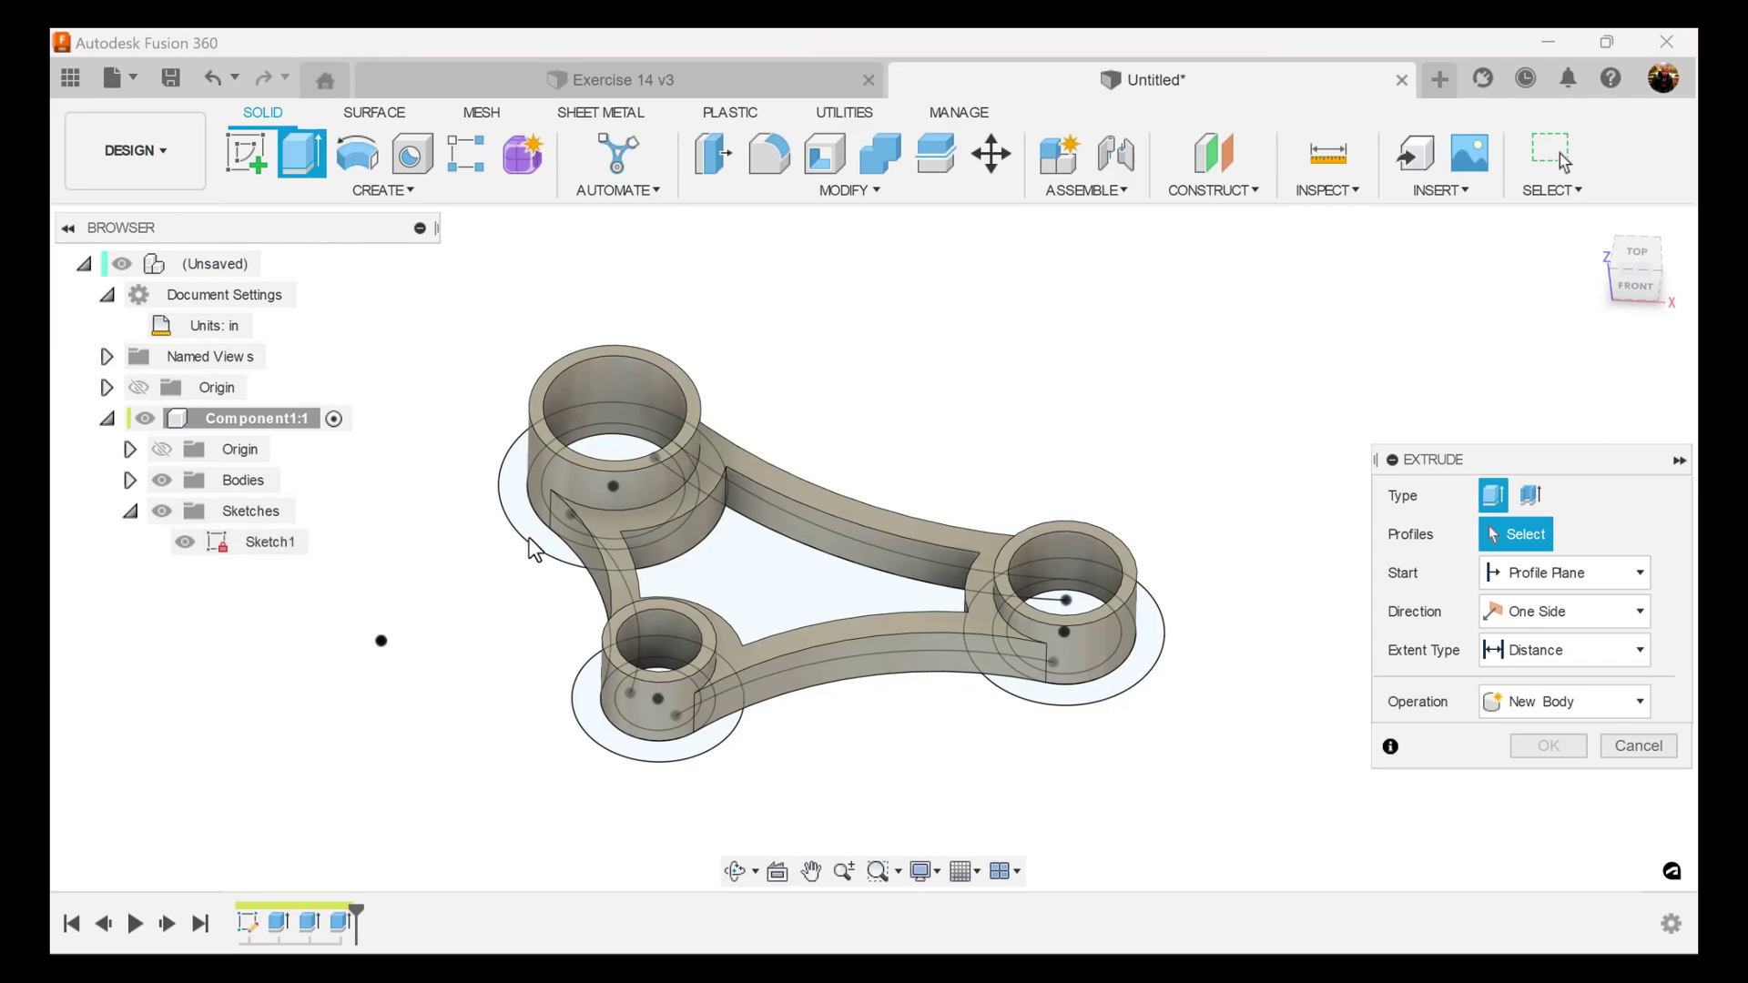
pyautogui.click(751, 573)
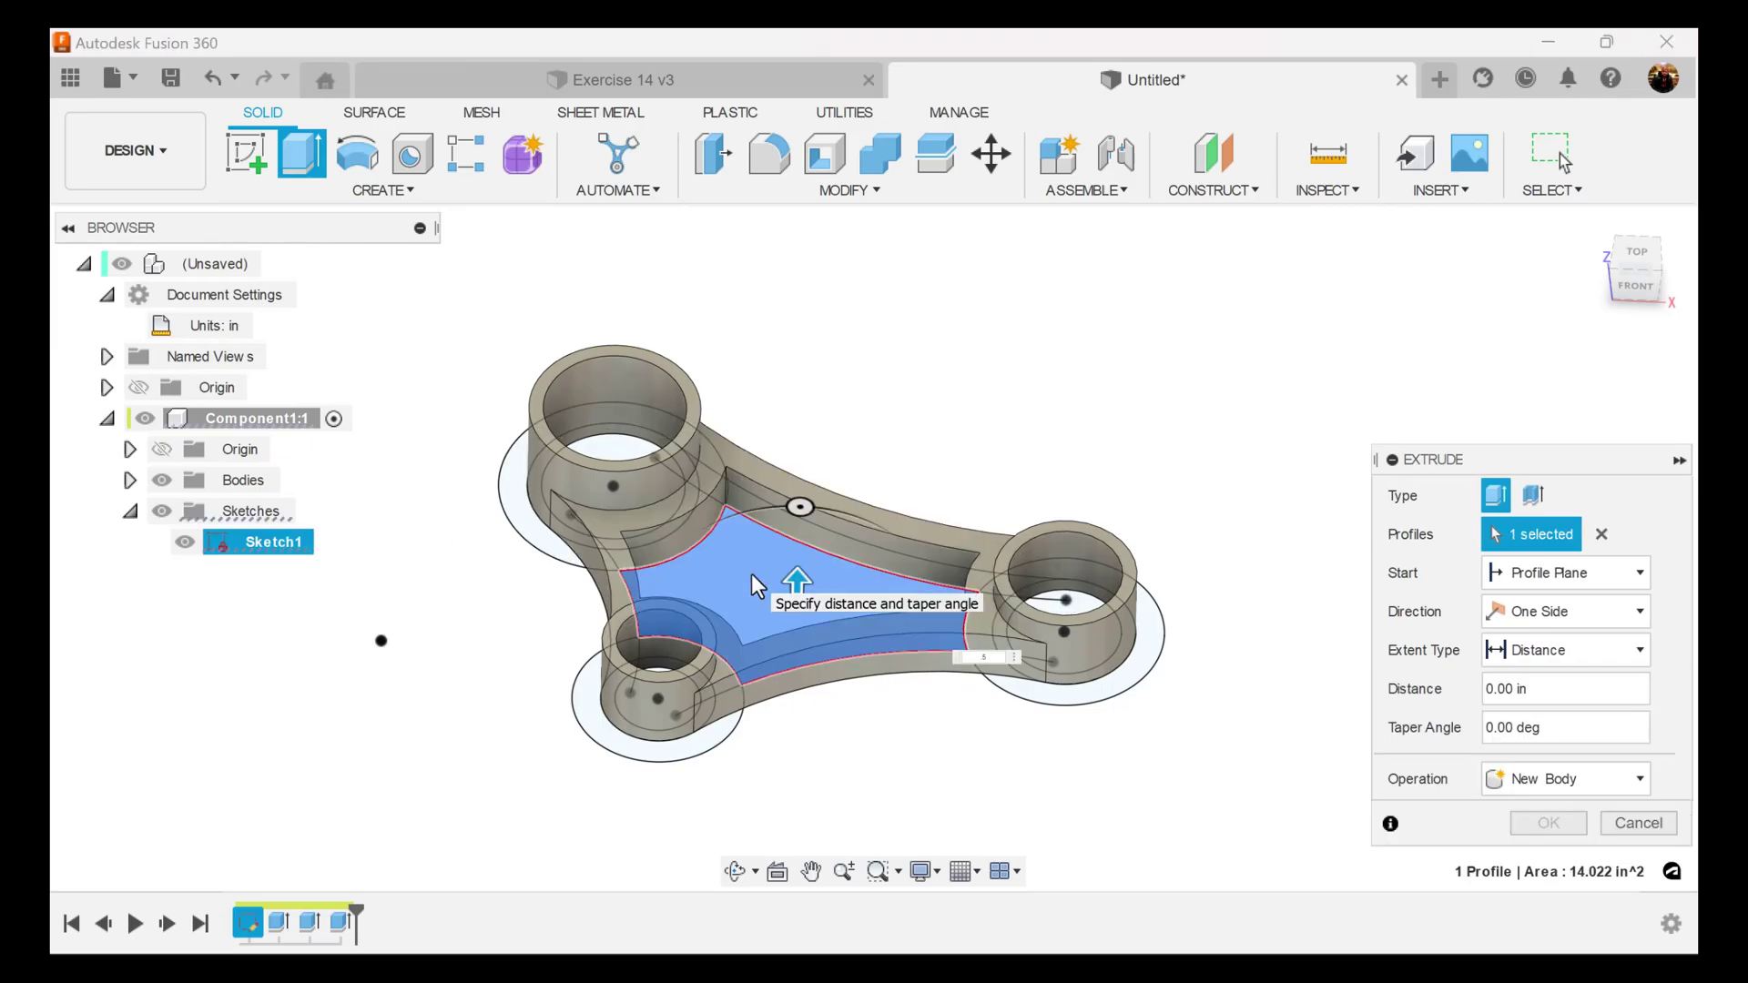
pyautogui.write('0.5')
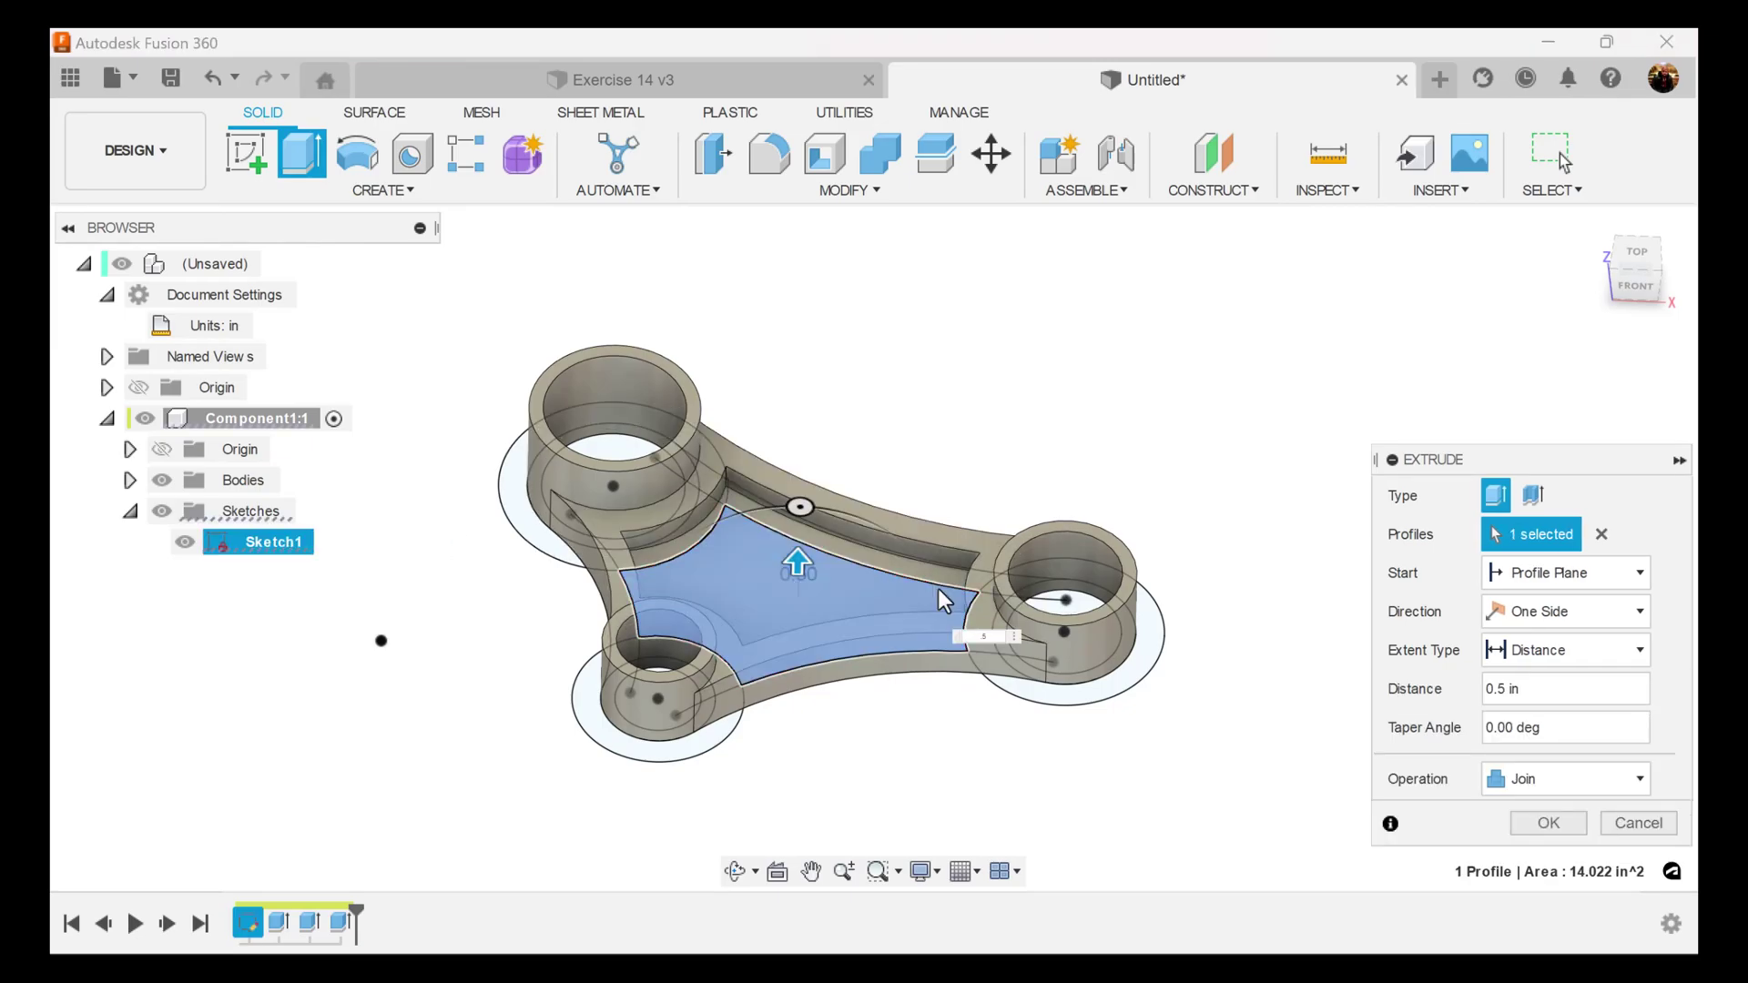
pyautogui.click(1549, 824)
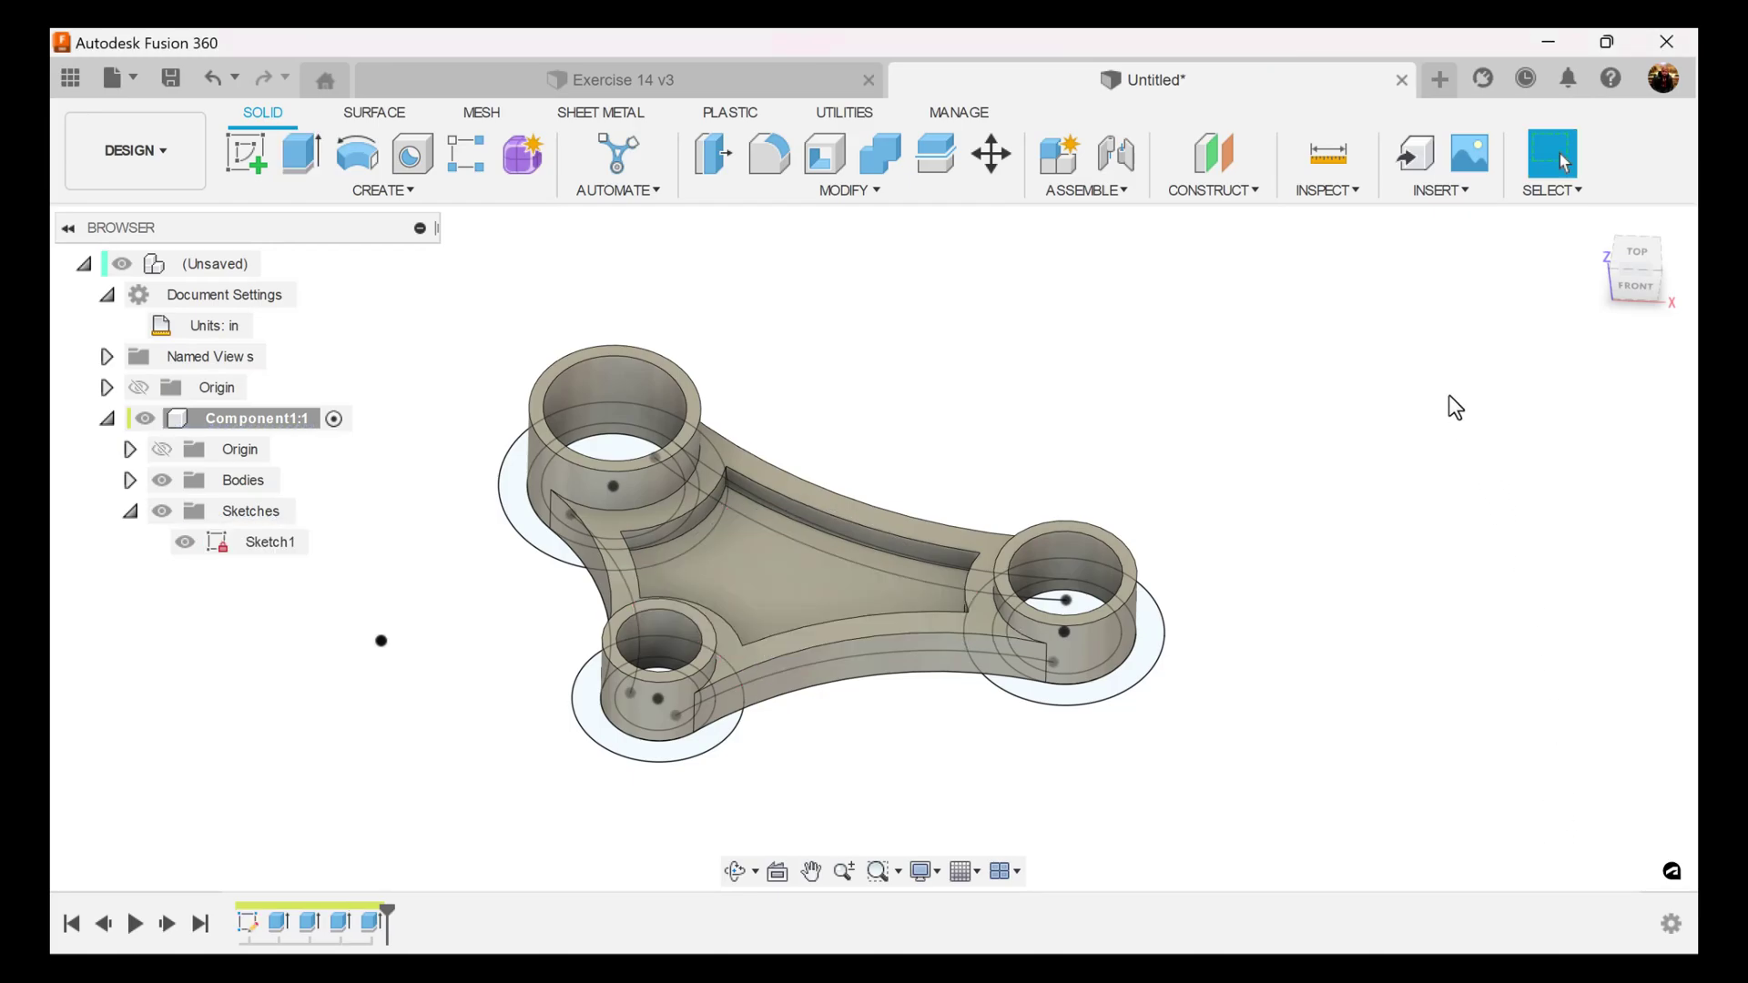
# Hide Sketch1 and view the pocket from above.
pyautogui.click(216, 542)
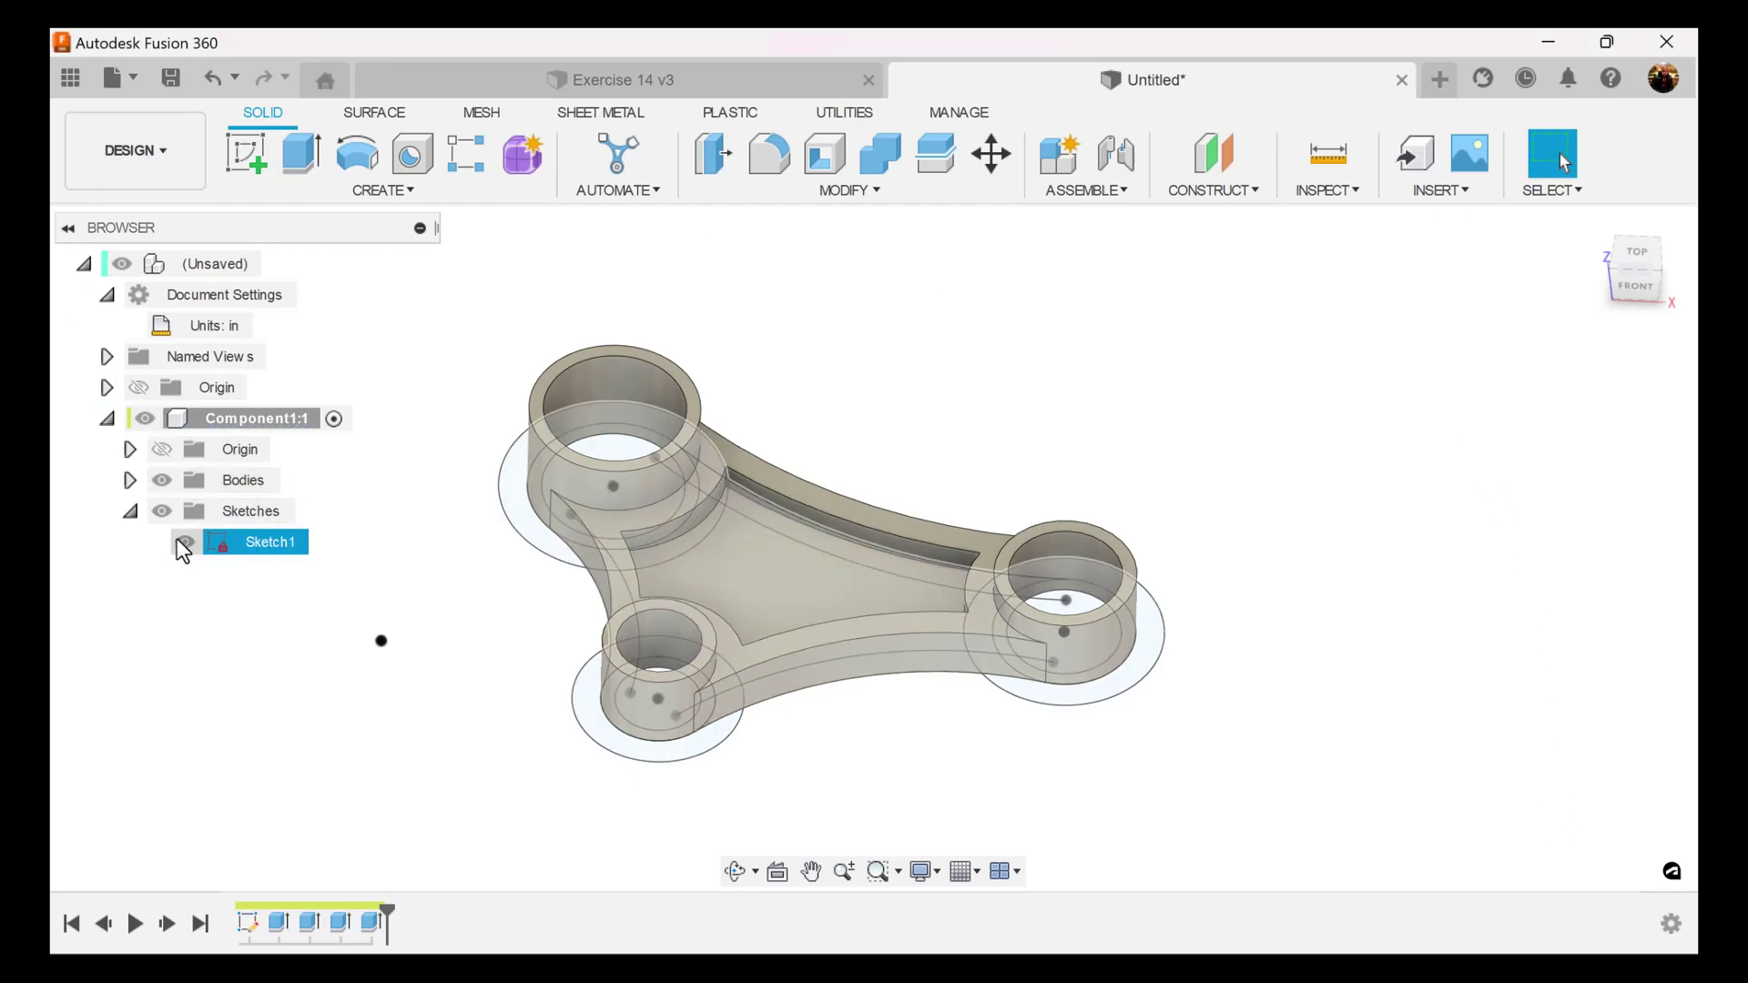
pyautogui.click(184, 541)
pyautogui.moveTo(1160, 319)
pyautogui.keyDown('shift'); pyautogui.mouseDown(button='middle')
pyautogui.moveTo(1206, 420)
pyautogui.moveTo(1143, 374)
pyautogui.mouseUp(button='middle'); pyautogui.keyUp('shift')
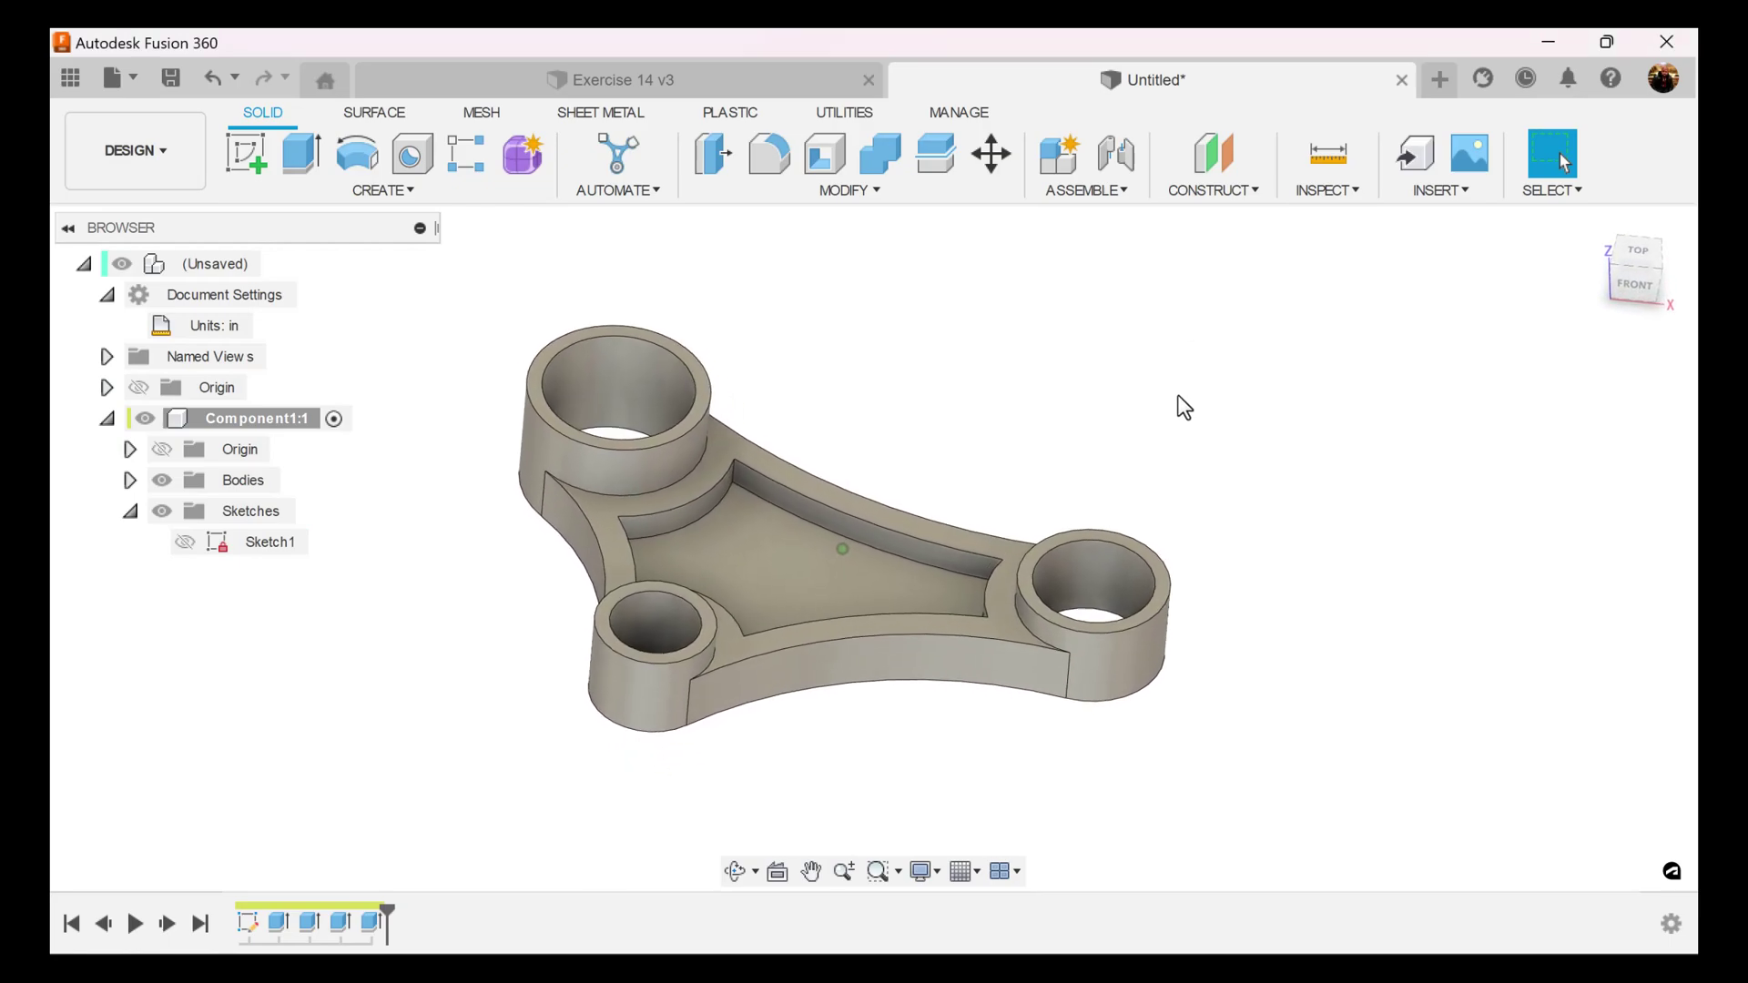
pyautogui.scroll(1, 1135, 362)
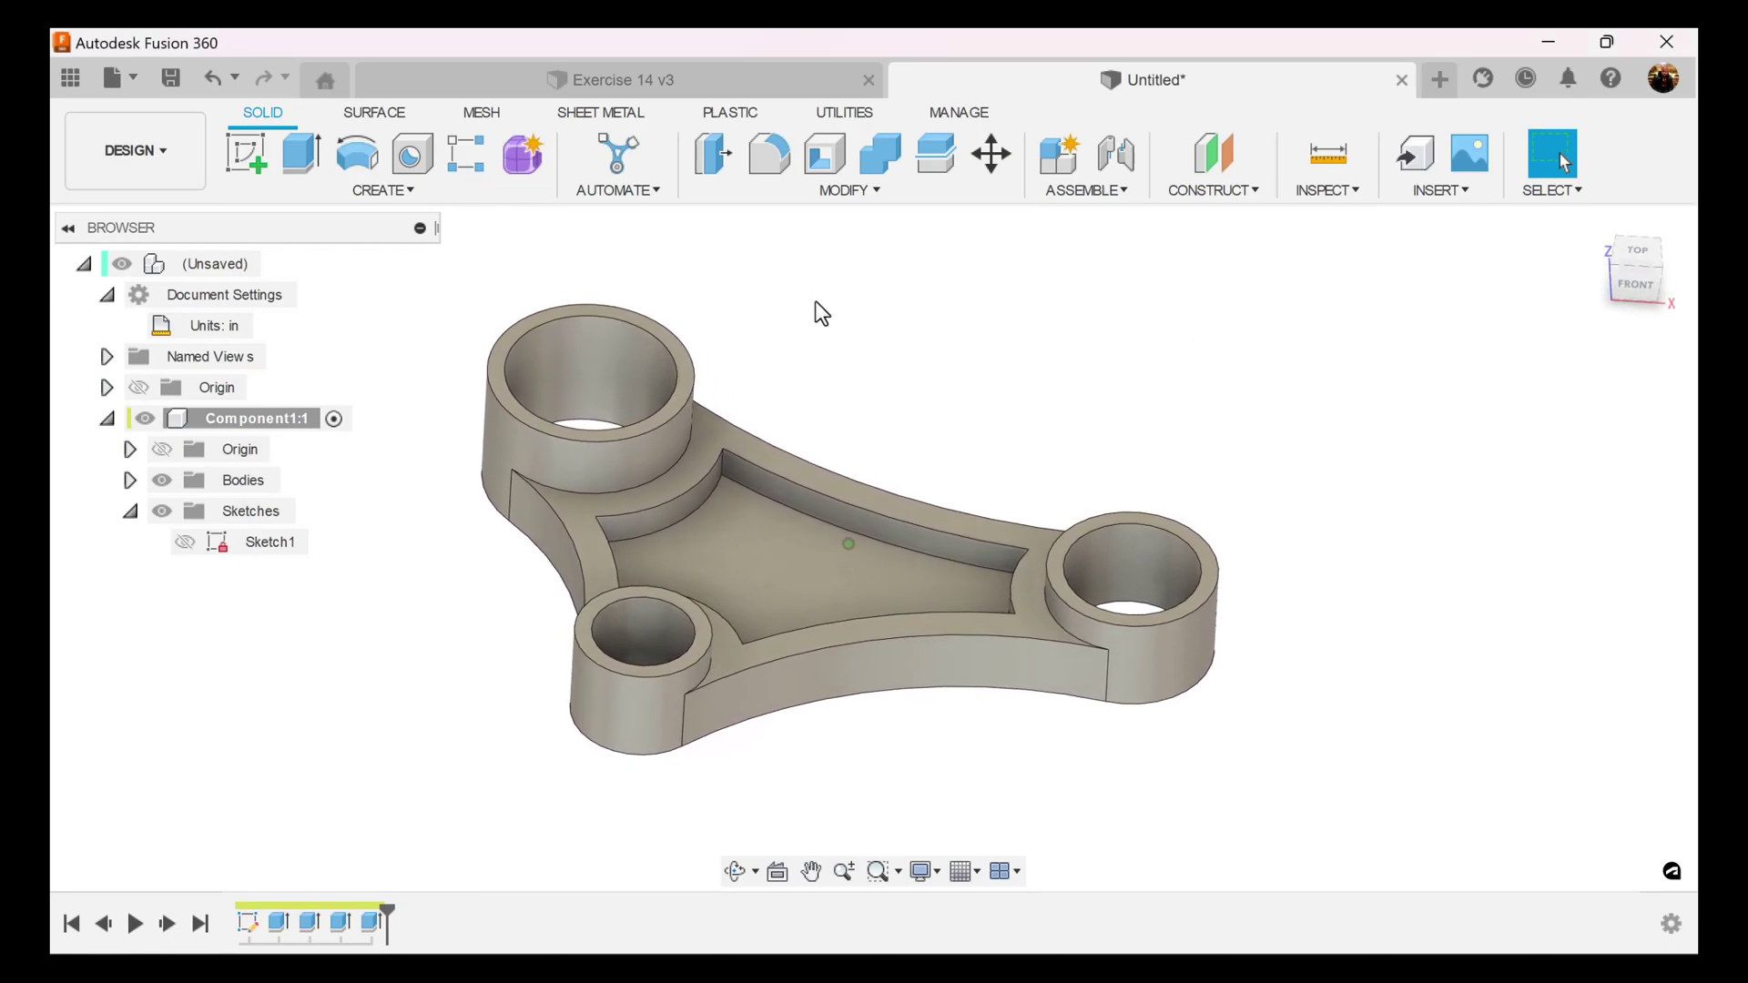
# Pick the six vertical inner pocket corner edges for a fillet.
pyautogui.click(770, 160)
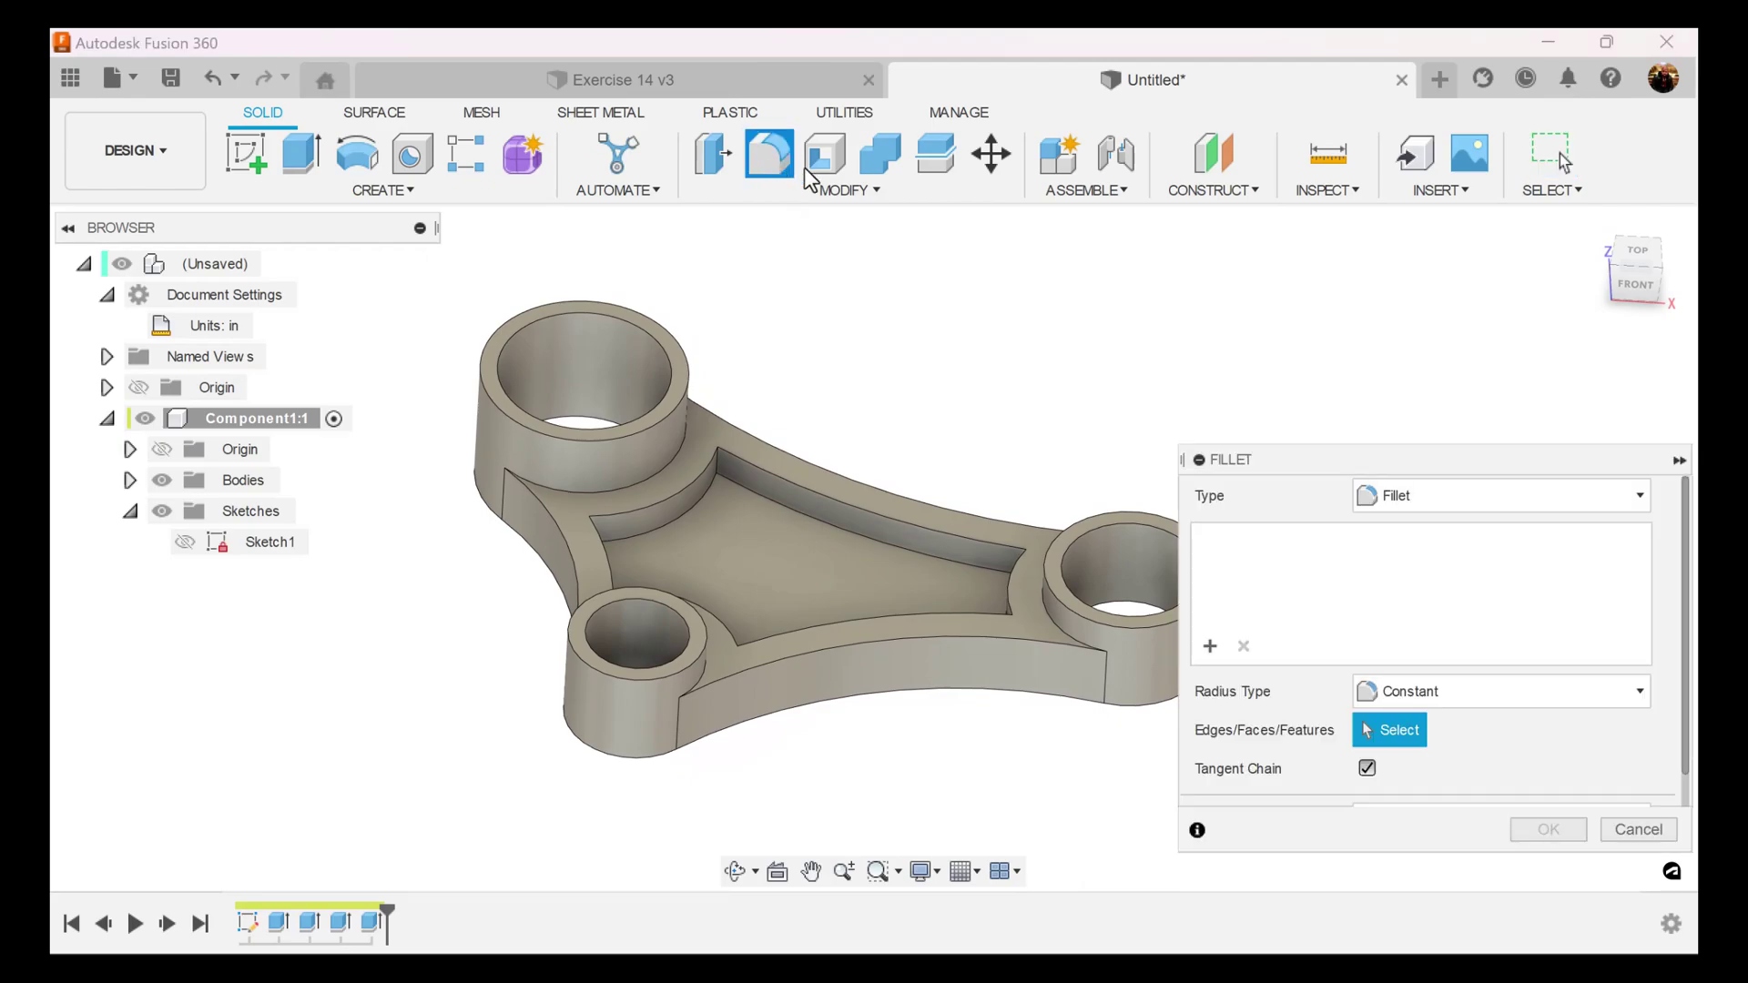
pyautogui.click(726, 468)
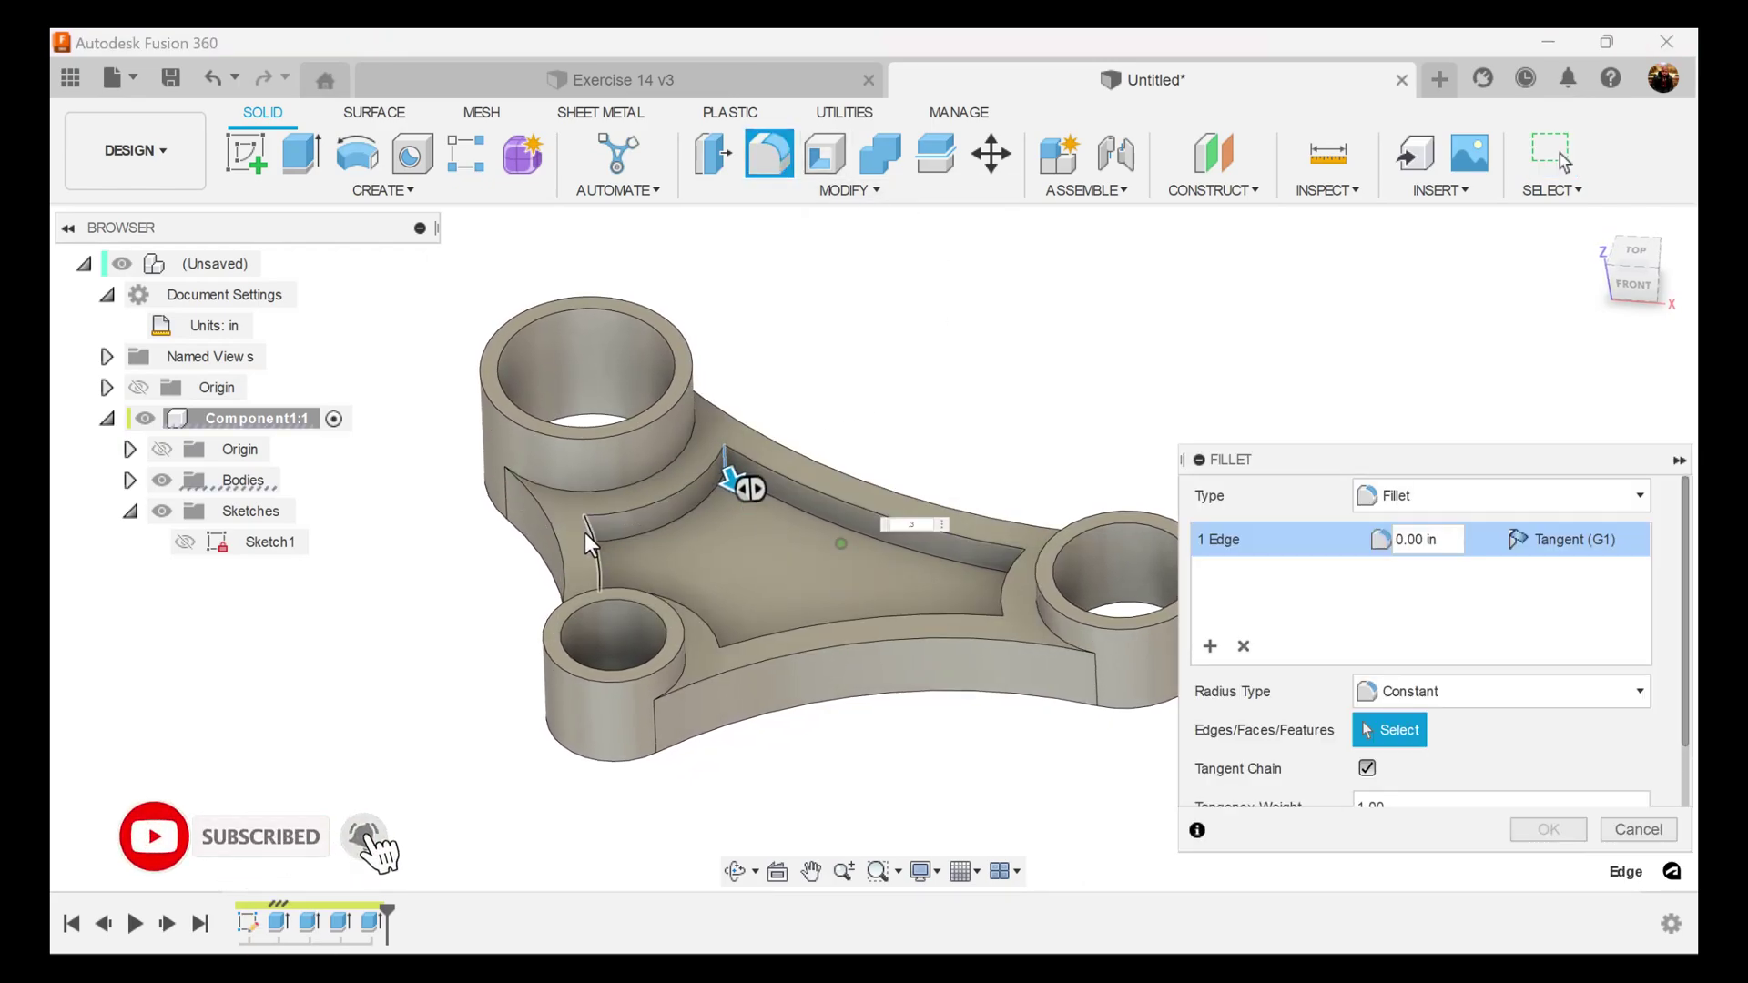
pyautogui.click(583, 539)
pyautogui.keyDown('shift'); pyautogui.moveTo(1076, 609); pyautogui.dragTo(832, 526, button='middle'); pyautogui.keyUp('shift')
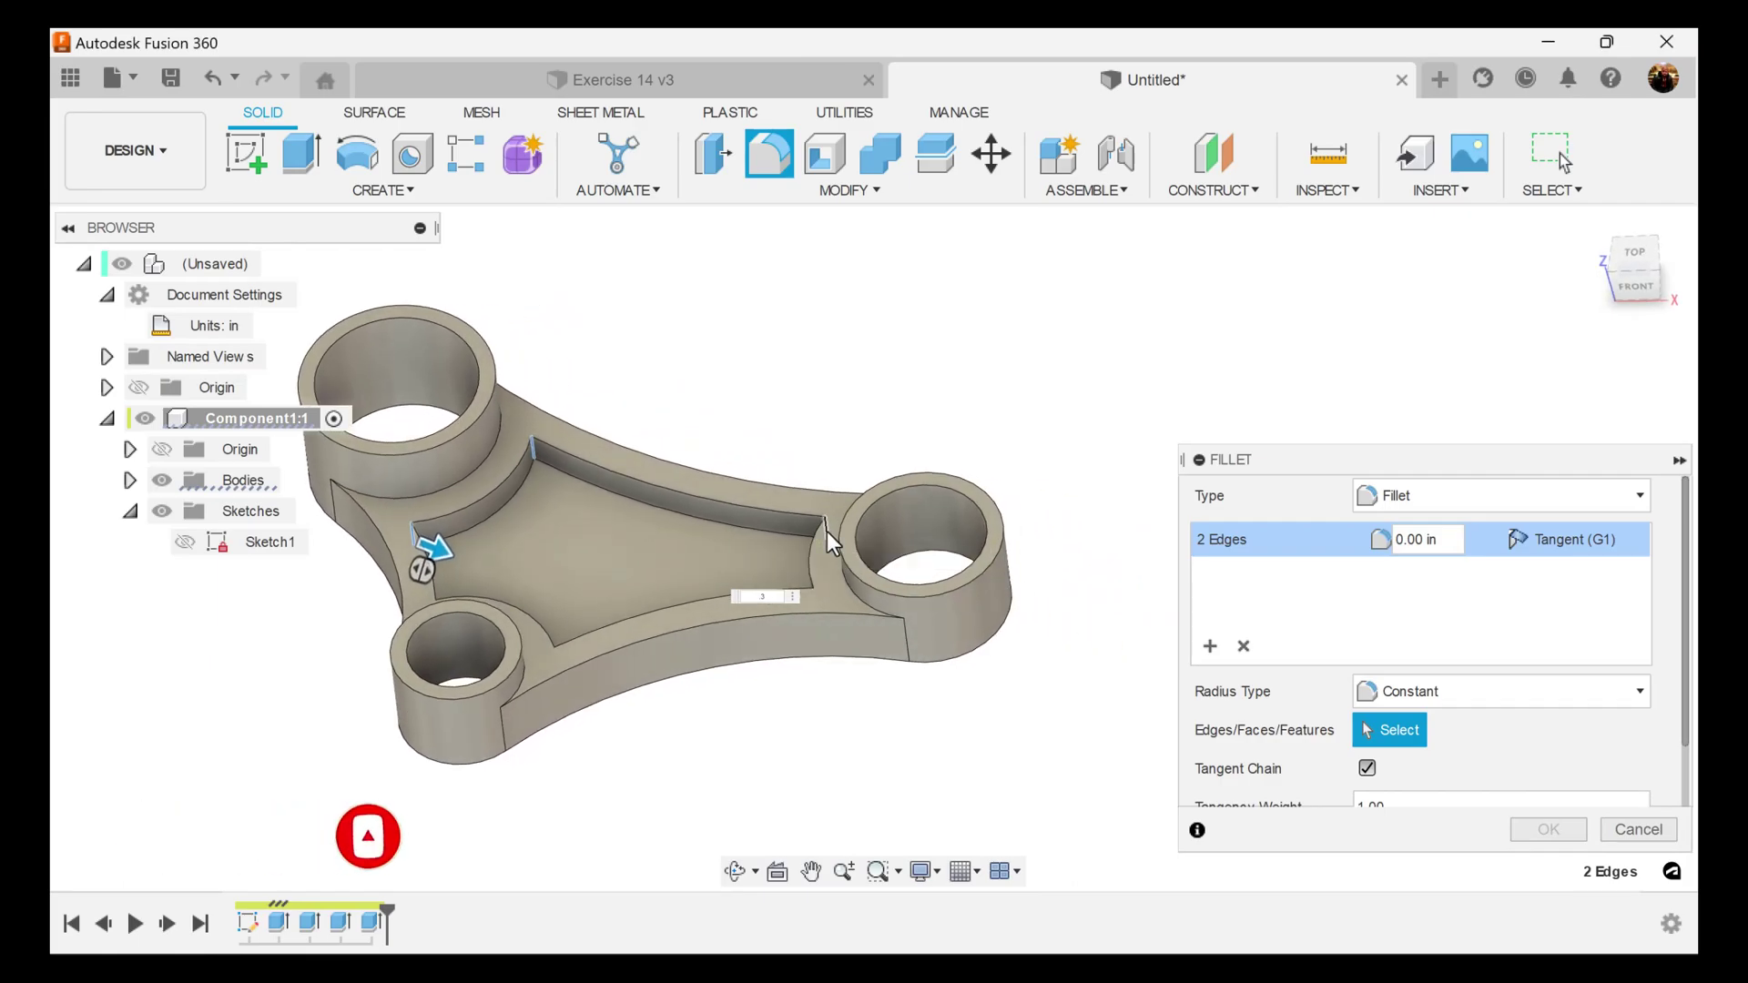
pyautogui.click(827, 532)
pyautogui.click(824, 600)
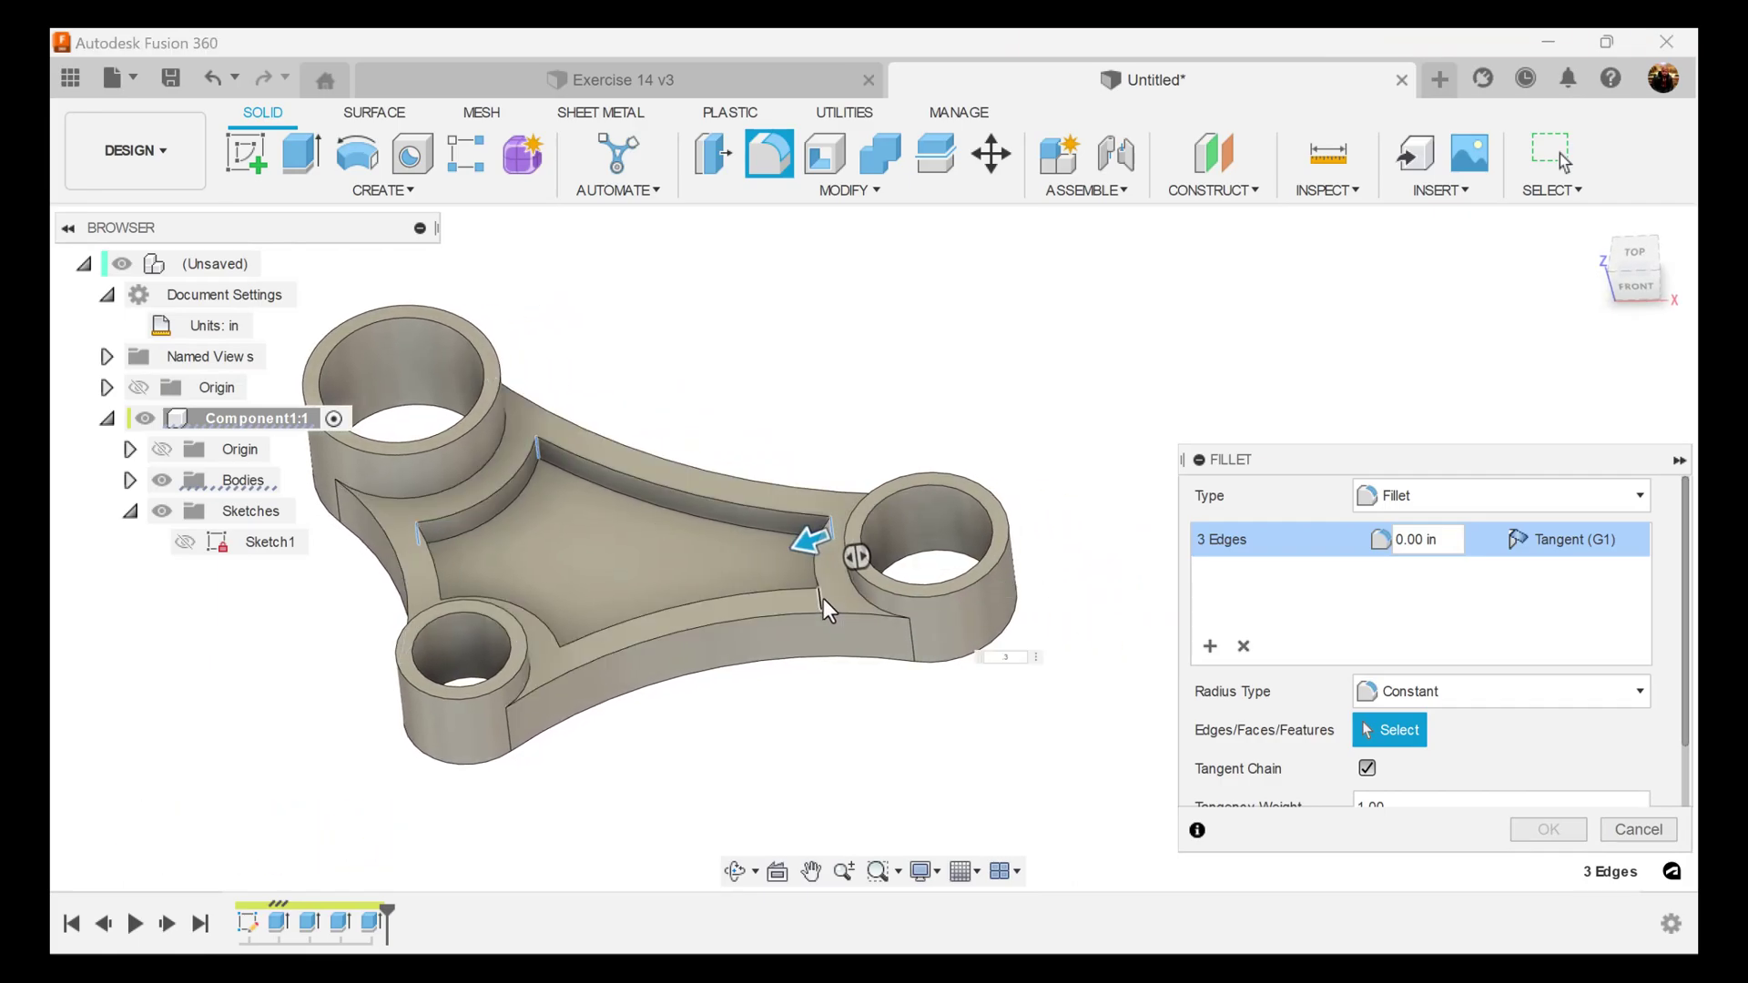
pyautogui.moveTo(824, 599)
pyautogui.keyDown('shift'); pyautogui.mouseDown(button='middle')
pyautogui.moveTo(599, 670)
pyautogui.moveTo(562, 654)
pyautogui.mouseUp(button='middle'); pyautogui.keyUp('shift')
pyautogui.click(584, 665)
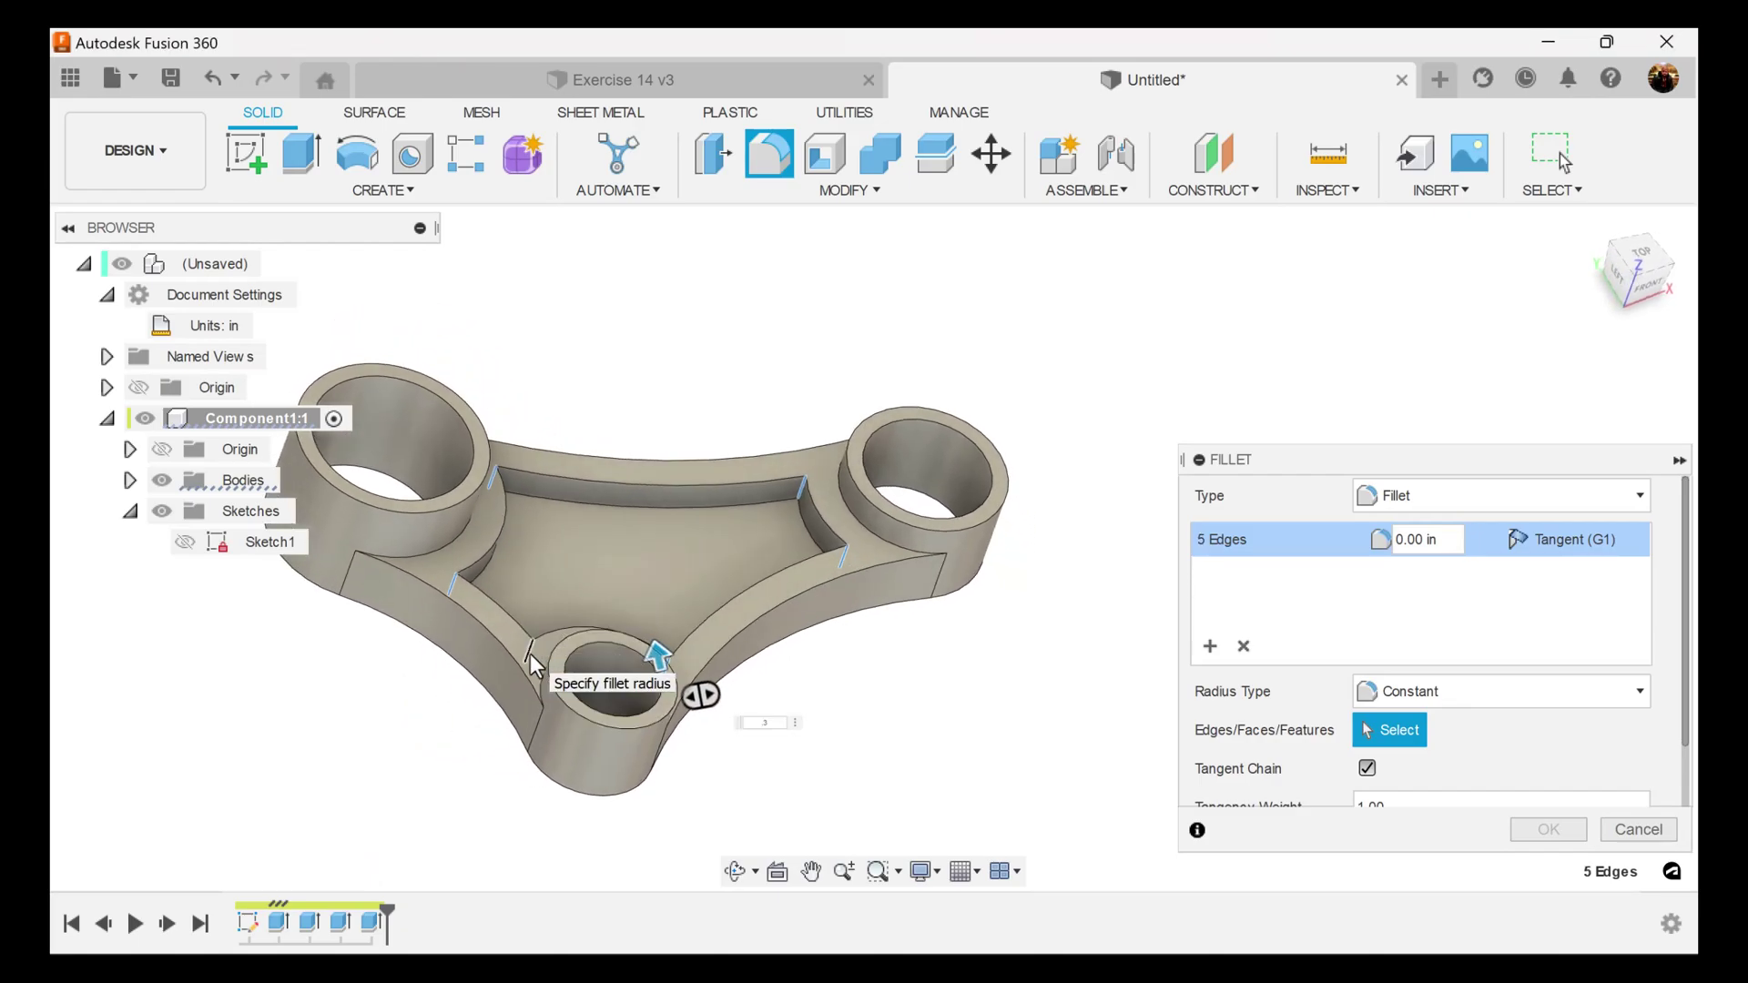
pyautogui.click(532, 656)
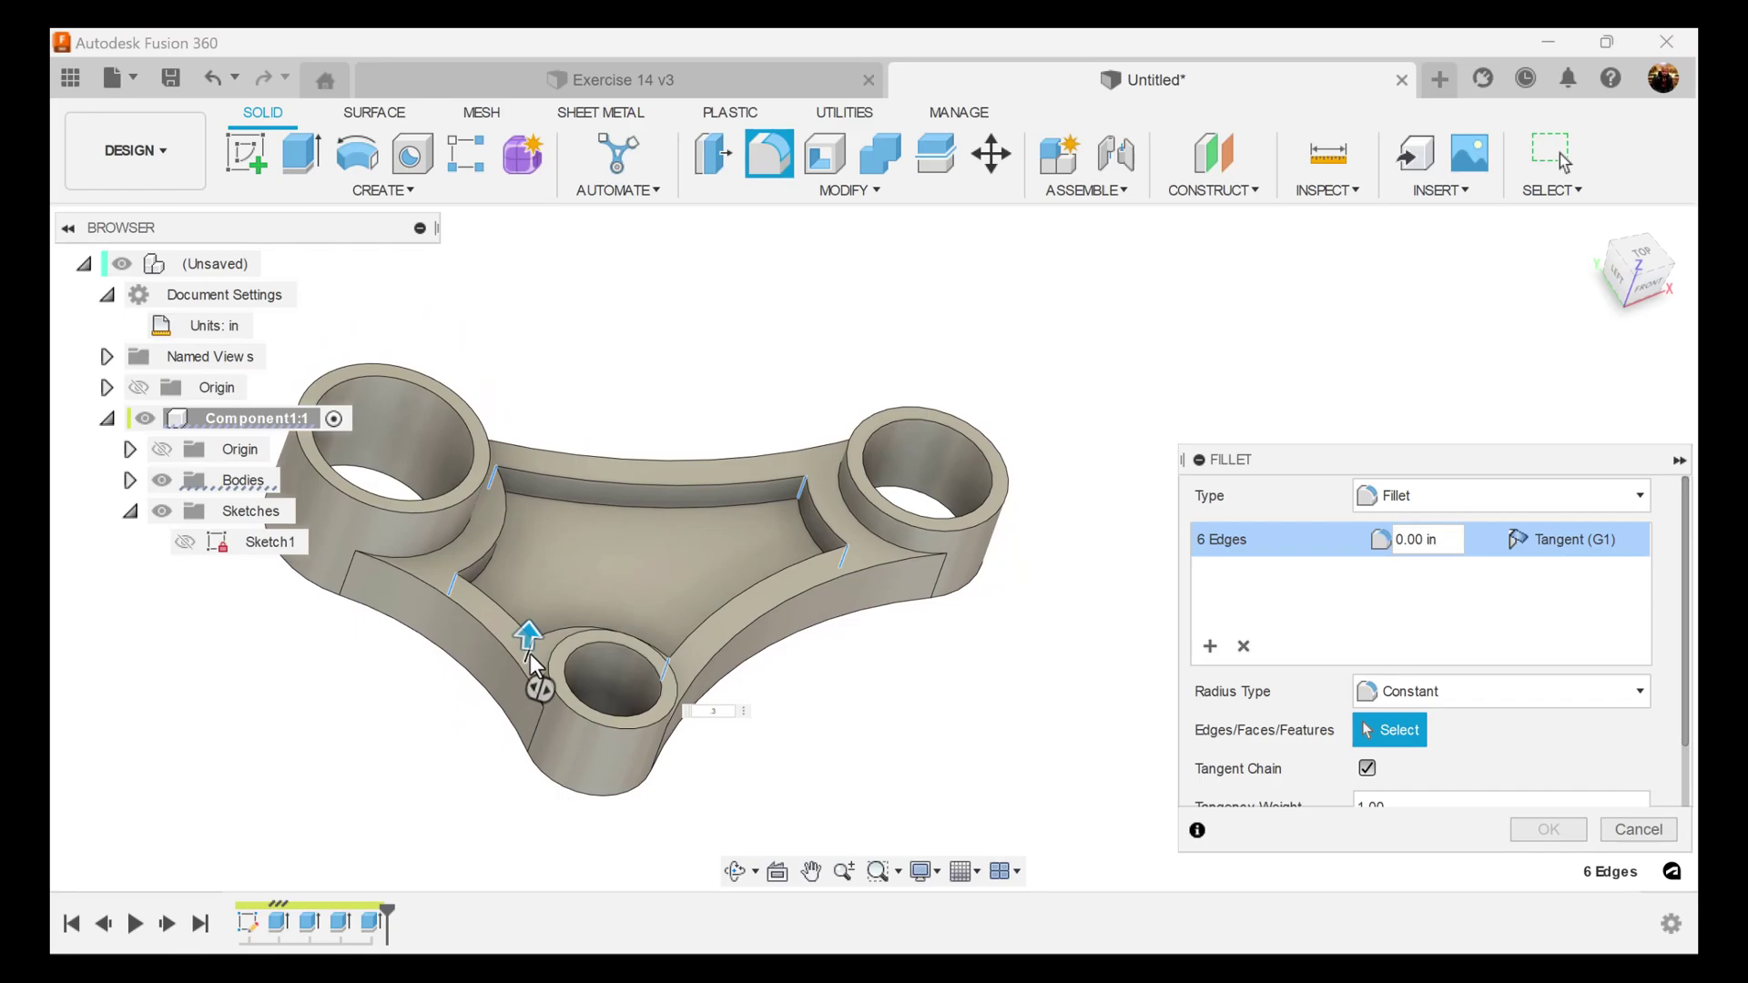
pyautogui.write('0.3')
# Set the fillet radius to 0.3 in and apply it.
pyautogui.moveTo(530, 643); pyautogui.dragTo(546, 621)
pyautogui.keyDown('shift'); pyautogui.moveTo(875, 626); pyautogui.dragTo(1033, 624, button='middle'); pyautogui.keyUp('shift')
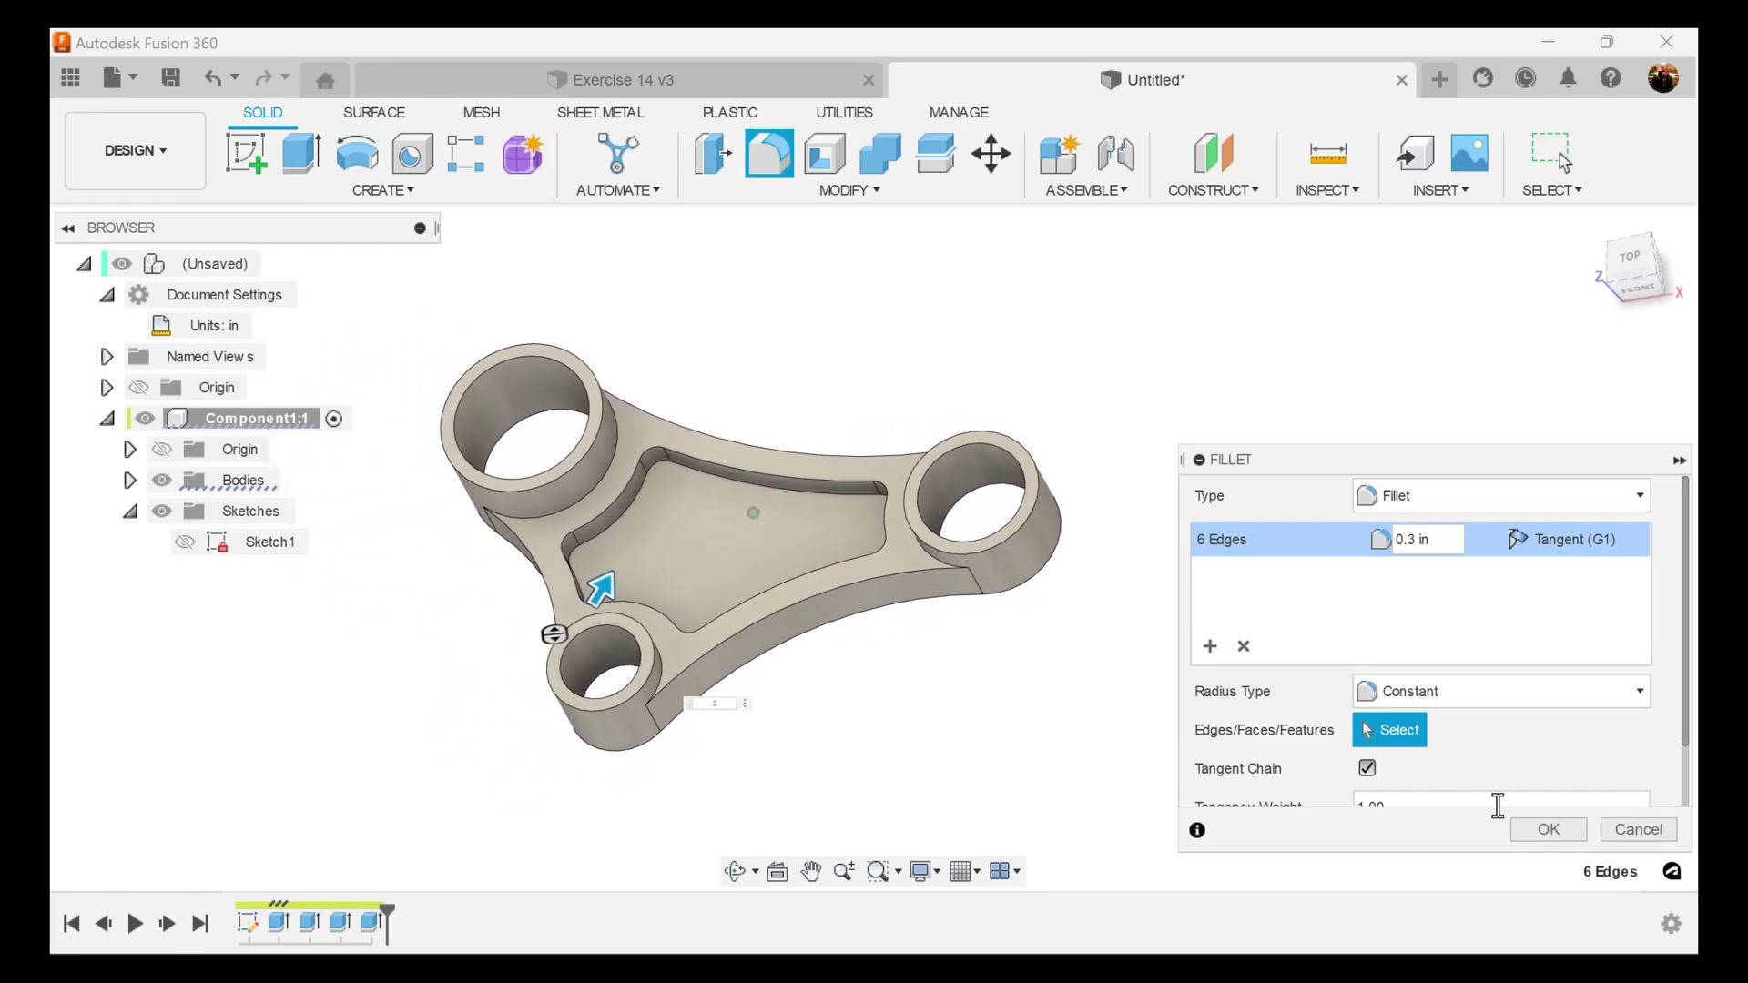
pyautogui.click(1548, 830)
pyautogui.keyDown('shift'); pyautogui.moveTo(1406, 650); pyautogui.dragTo(719, 263, button='middle'); pyautogui.keyUp('shift')
# Window-select the whole bracket (27 faces, 45 edges) and fillet it at 0.03 in.
pyautogui.click(763, 162)
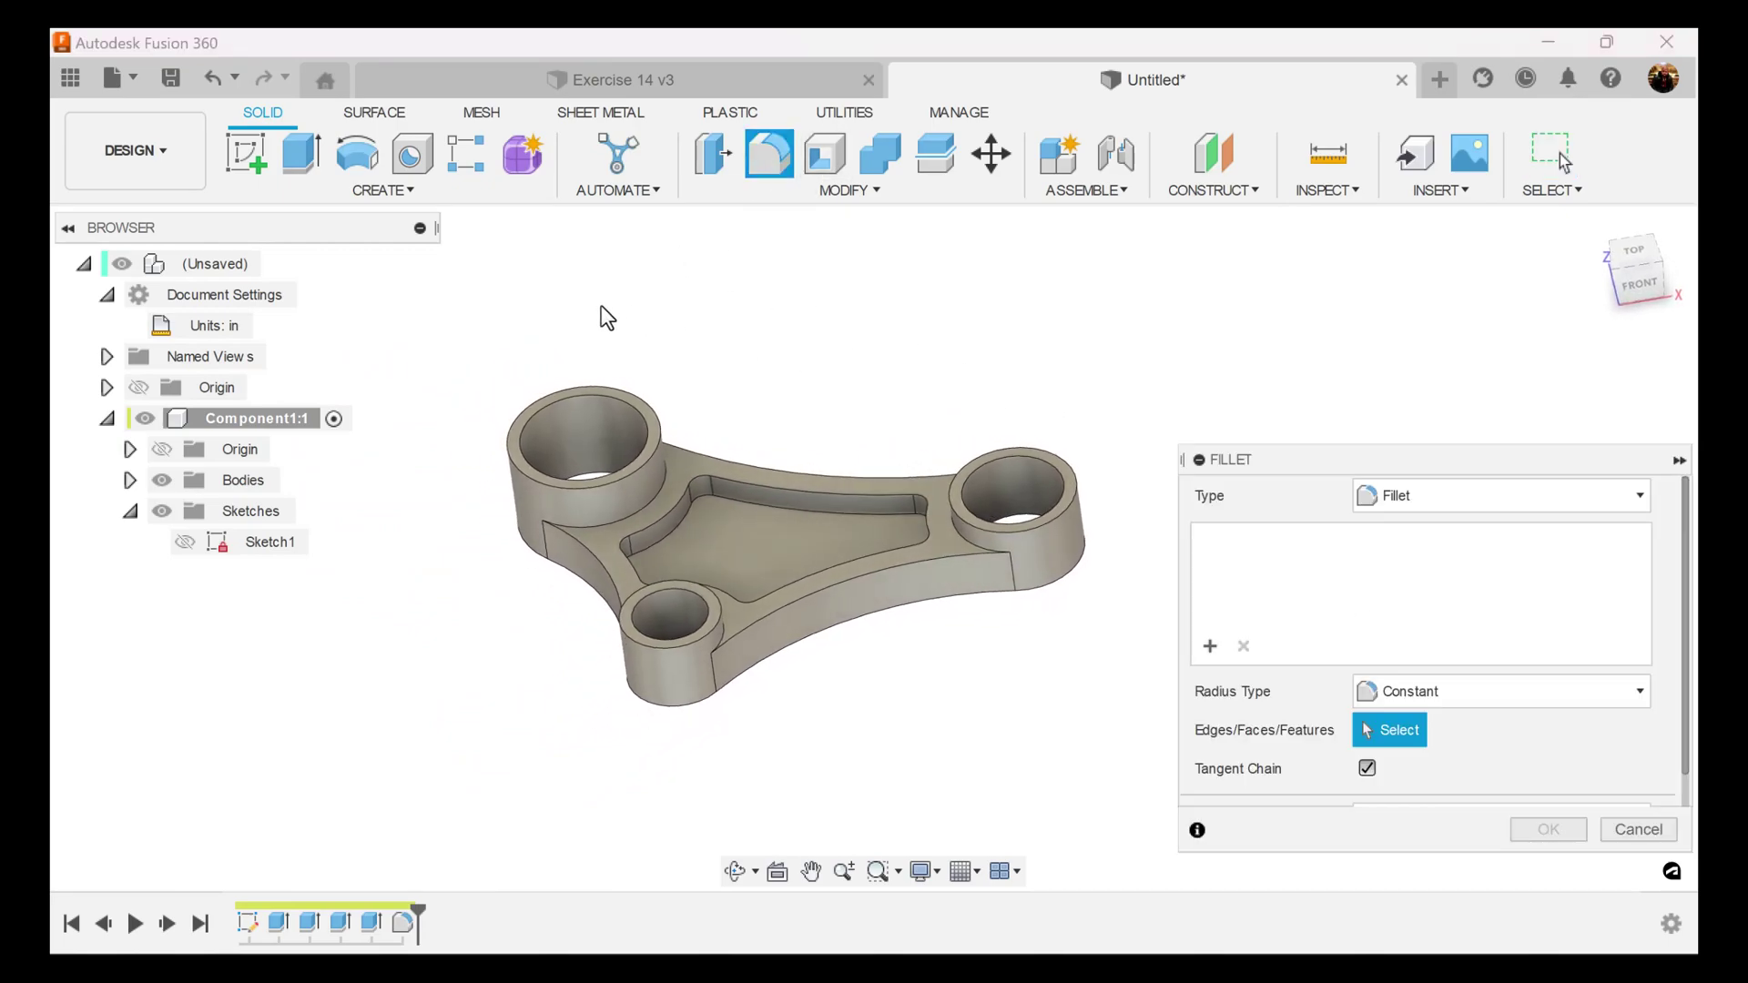
pyautogui.moveTo(470, 330)
pyautogui.mouseDown()
pyautogui.moveTo(1003, 756)
pyautogui.moveTo(1136, 728)
pyautogui.mouseUp()
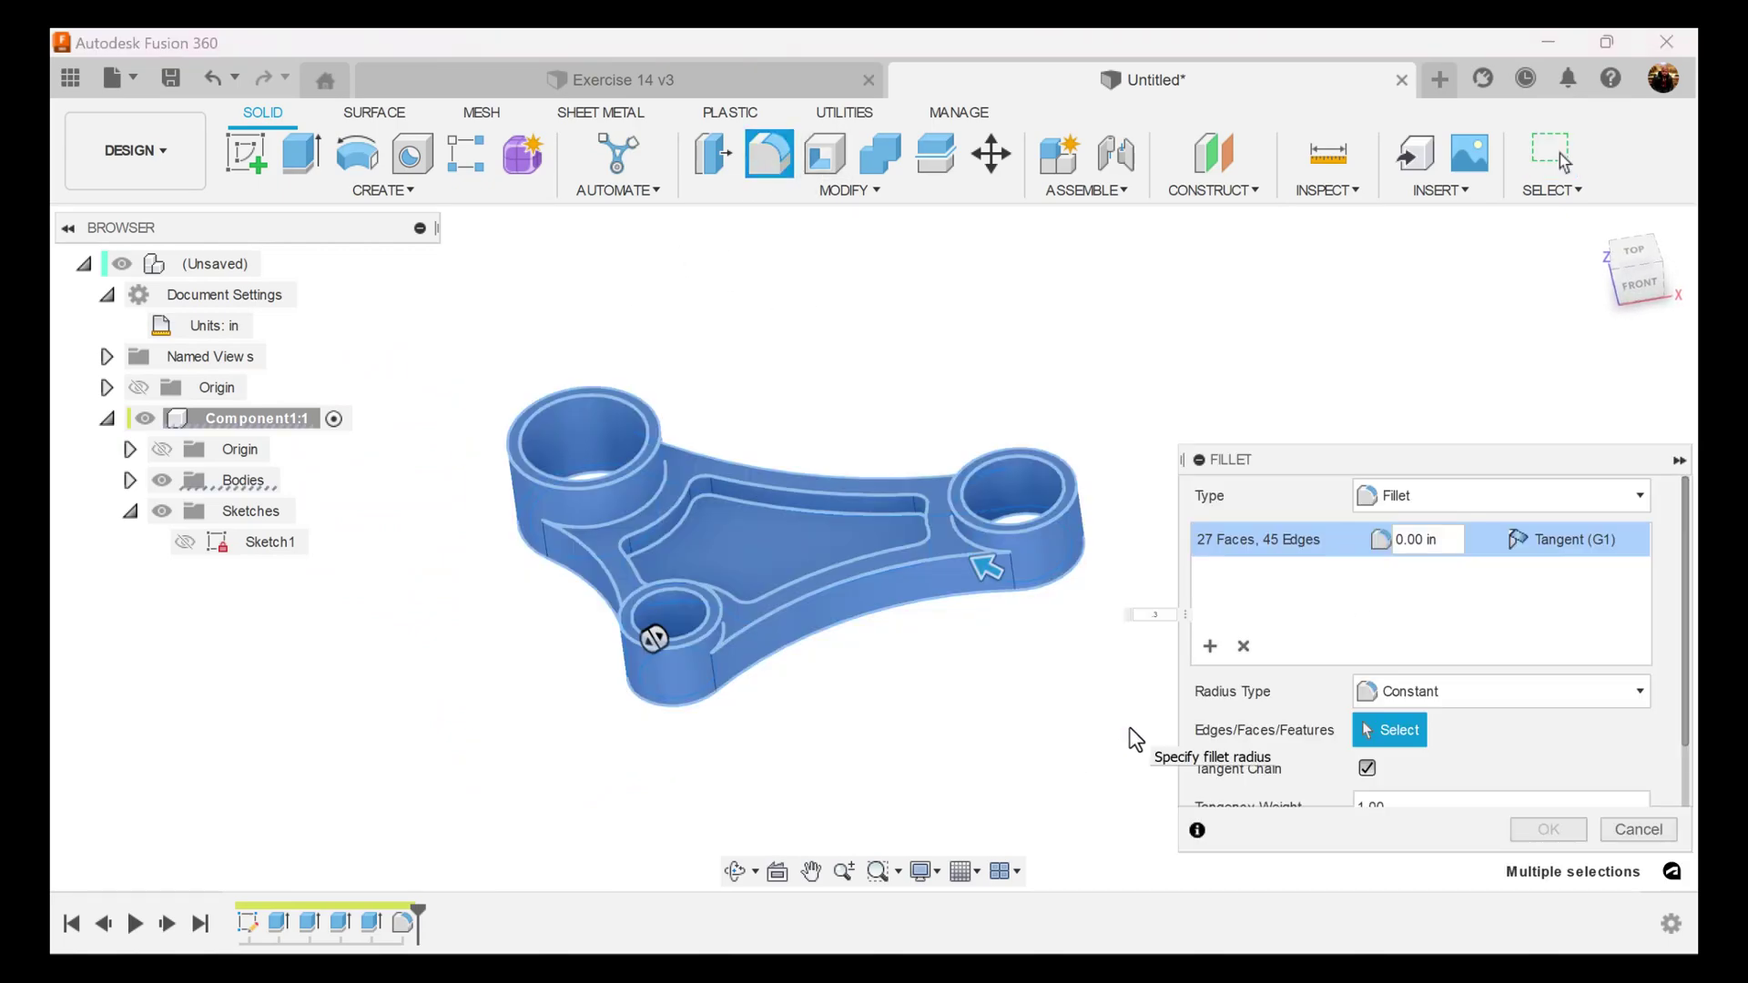
pyautogui.write('.03')
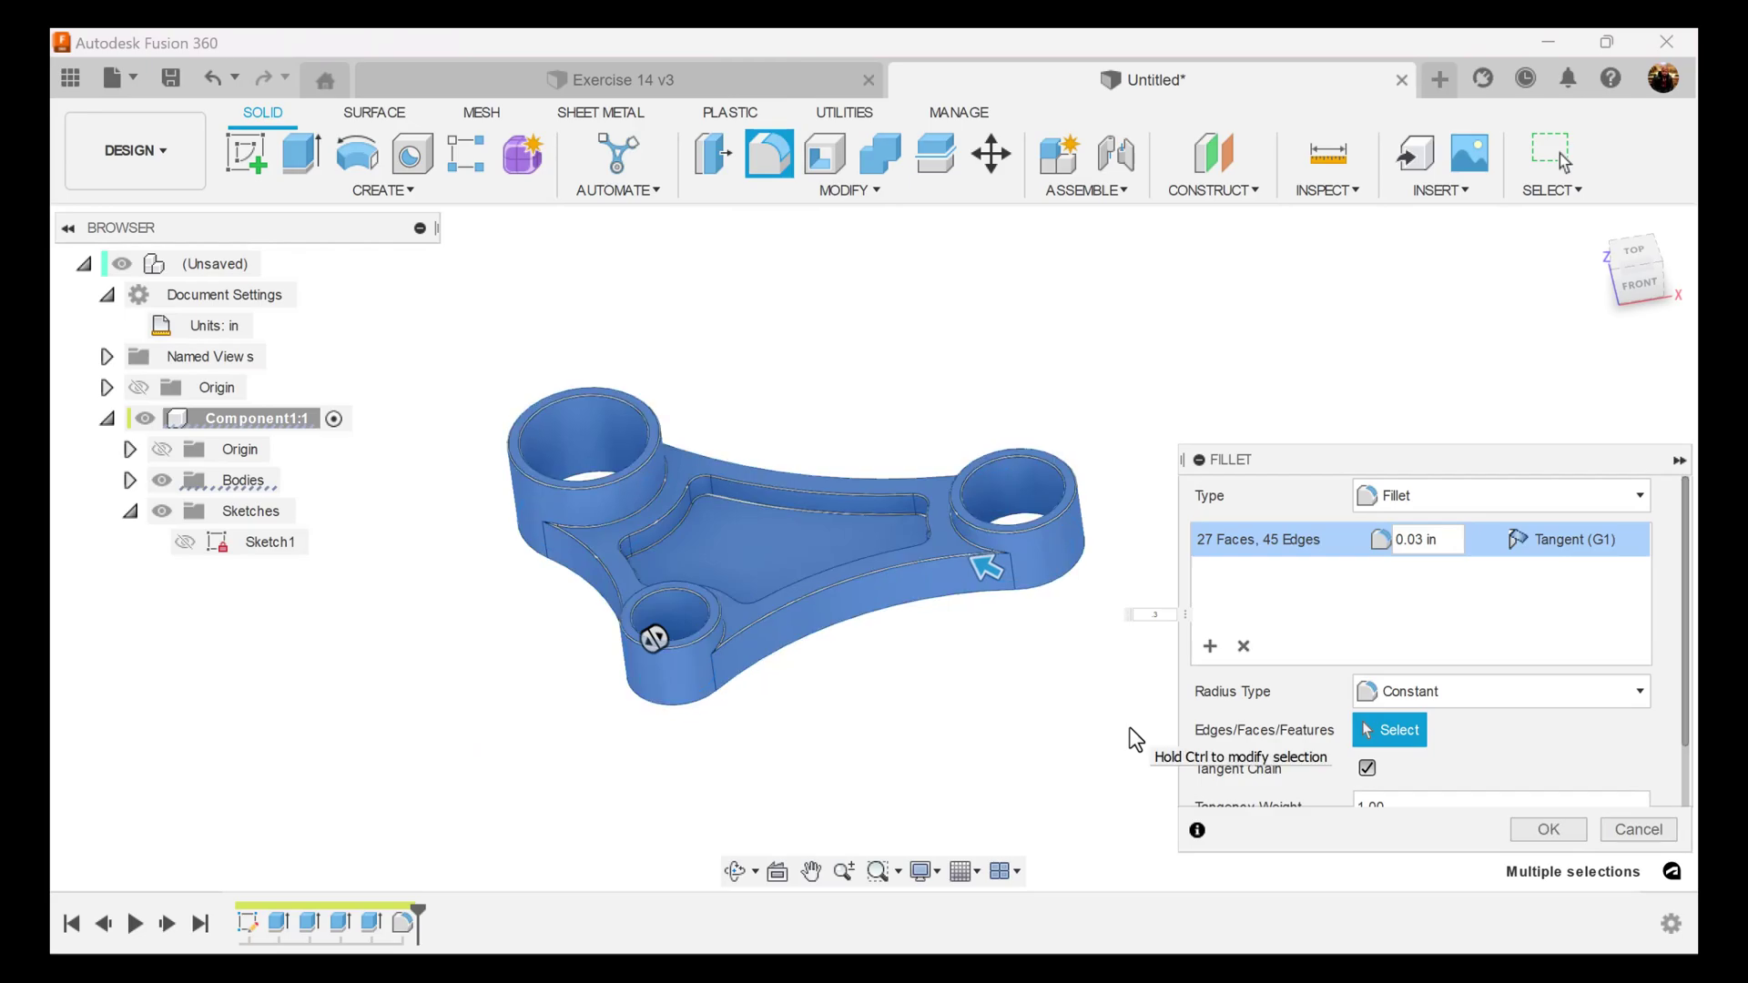
pyautogui.click(1557, 829)
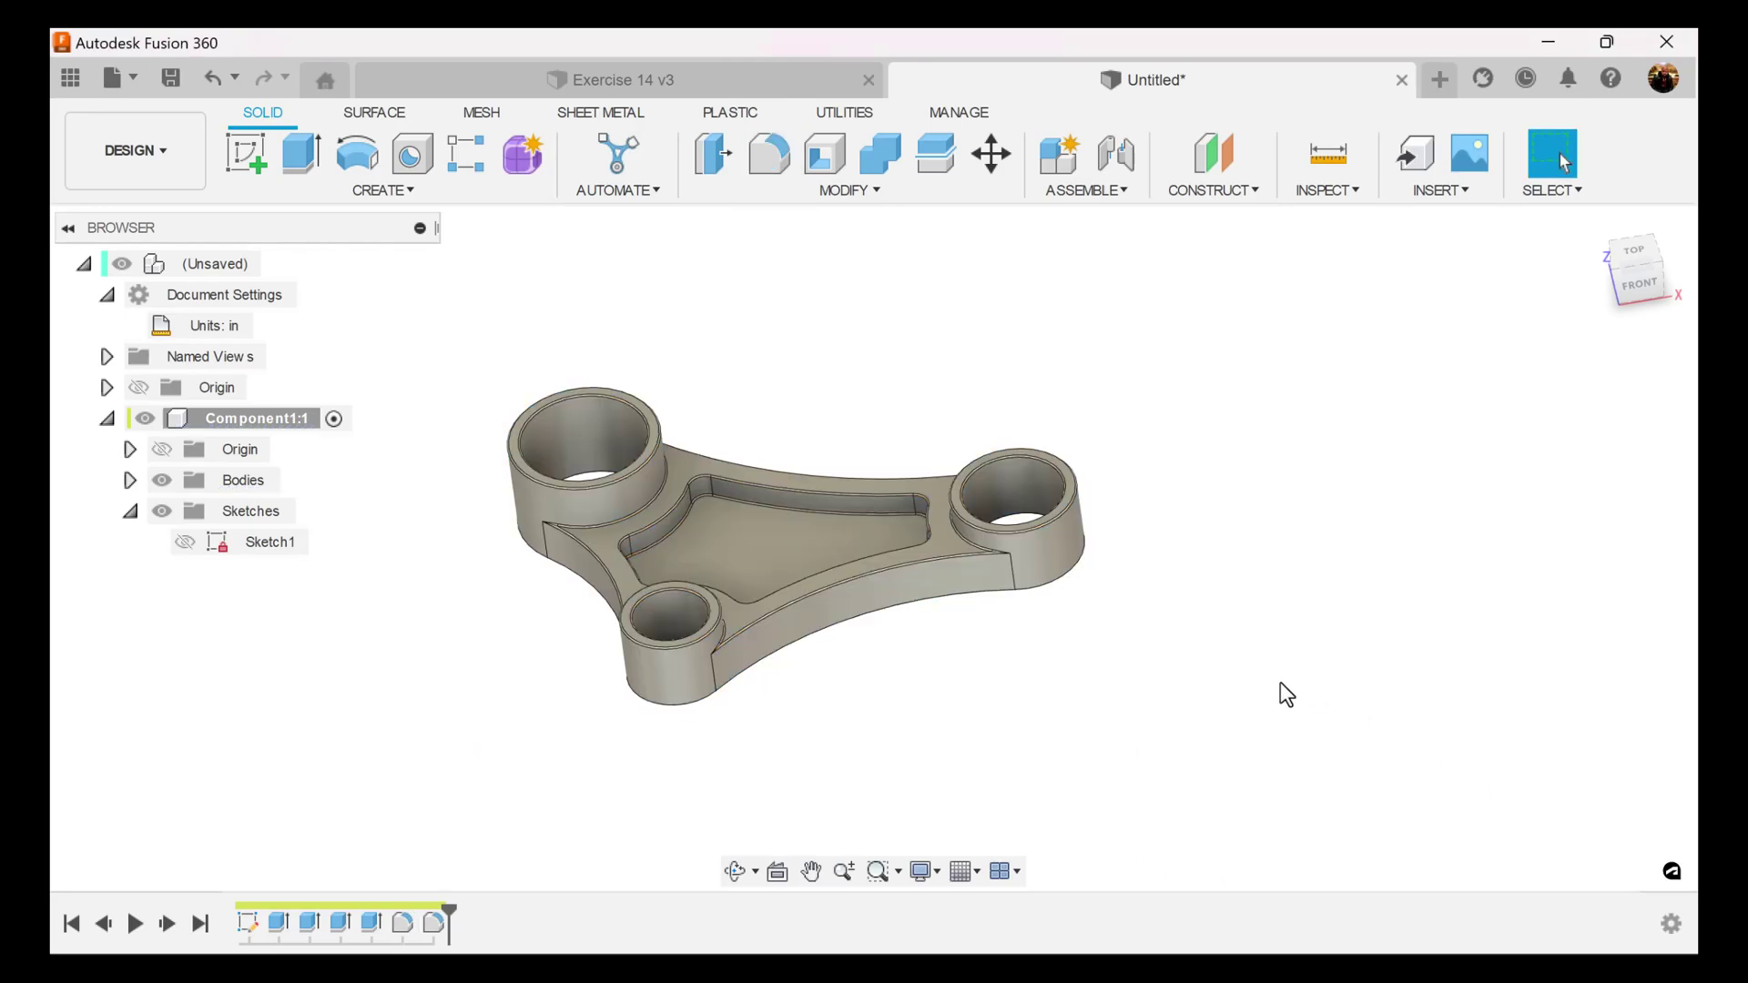